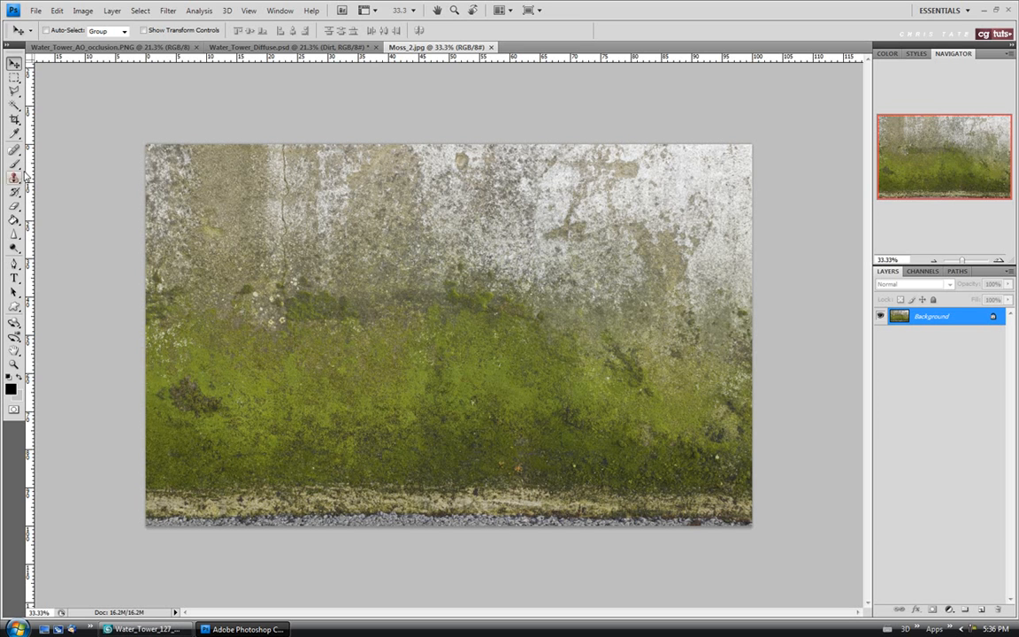
Step: Crop the Moss_2 image to the full-width mossy band, cutting off the upper wall and the ledge and gravel along the bottom
{"action": "left_click", "coordinate": [14, 119]}
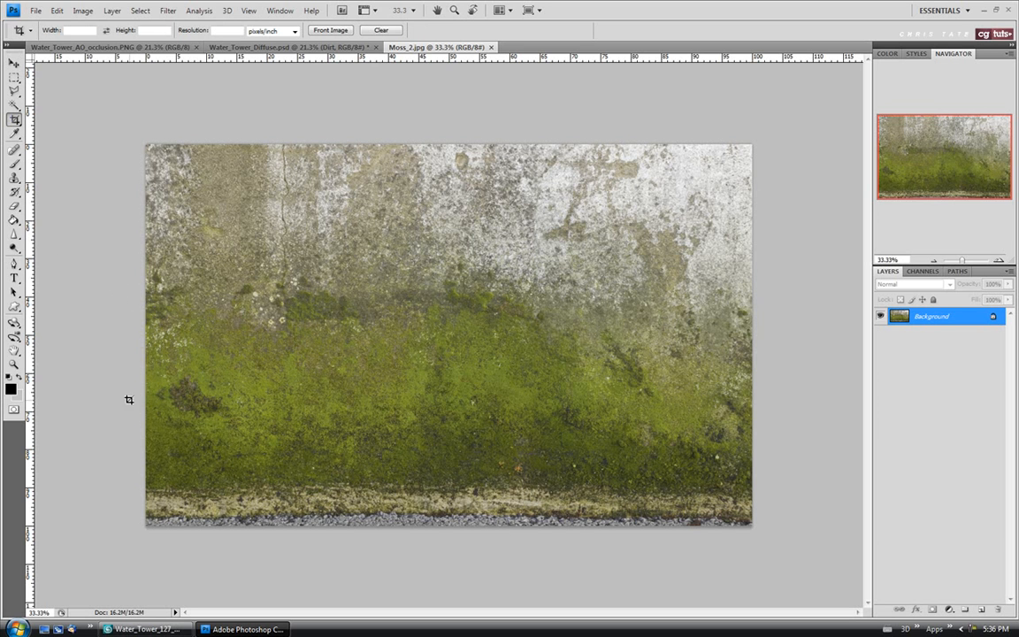
{"action": "mouse_move", "coordinate": [143, 485]}
{"action": "left_mouse_down"}
{"action": "mouse_move", "coordinate": [785, 478]}
{"action": "mouse_move", "coordinate": [789, 242]}
{"action": "left_mouse_up"}
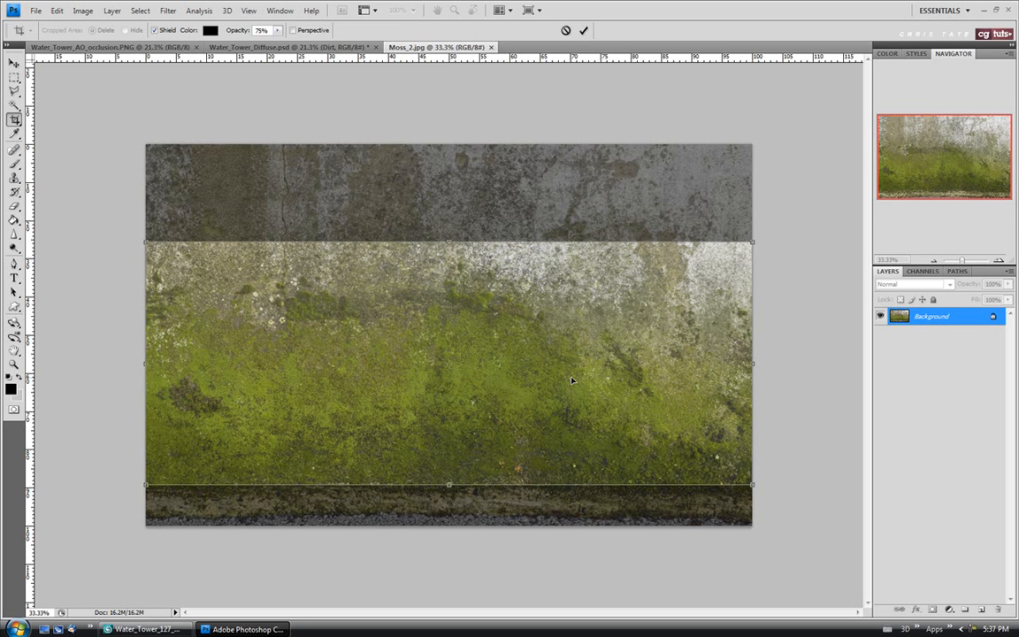
{"action": "key", "text": "Return"}
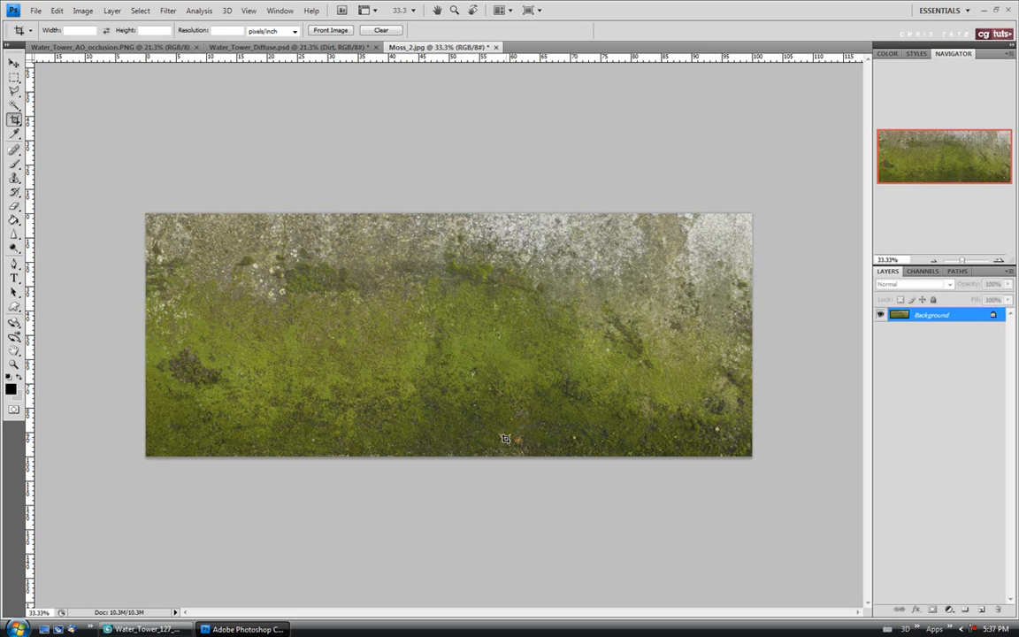
Step: Retouch the distracting spots in the lower moss with the Healing Brush, and undo the extra dab near the upper edge
{"action": "left_click", "coordinate": [14, 150]}
{"action": "left_click", "coordinate": [15, 151]}
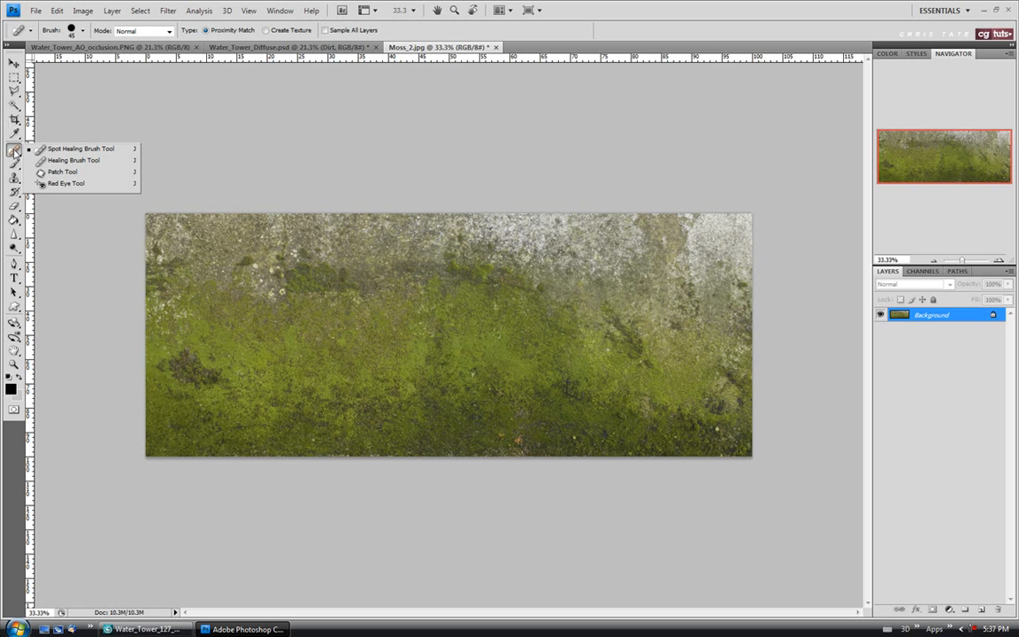
{"action": "left_click", "coordinate": [62, 161]}
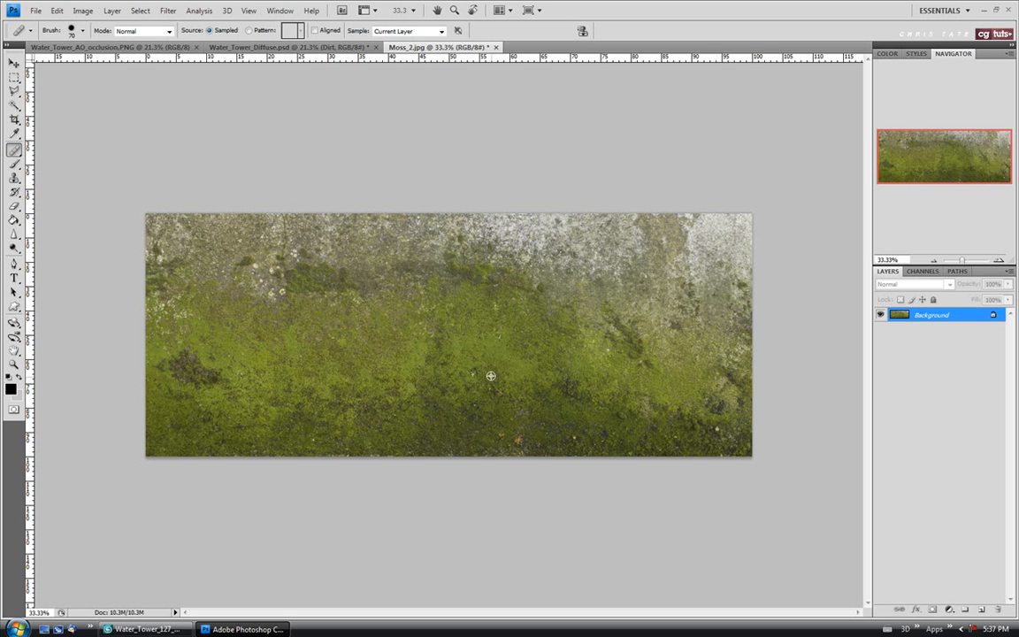
{"action": "left_click", "coordinate": [517, 447]}
{"action": "left_click", "coordinate": [575, 434]}
{"action": "left_click_drag", "start_coordinate": [675, 442], "coordinate": [666, 460]}
{"action": "left_click_drag", "start_coordinate": [384, 452], "coordinate": [316, 453]}
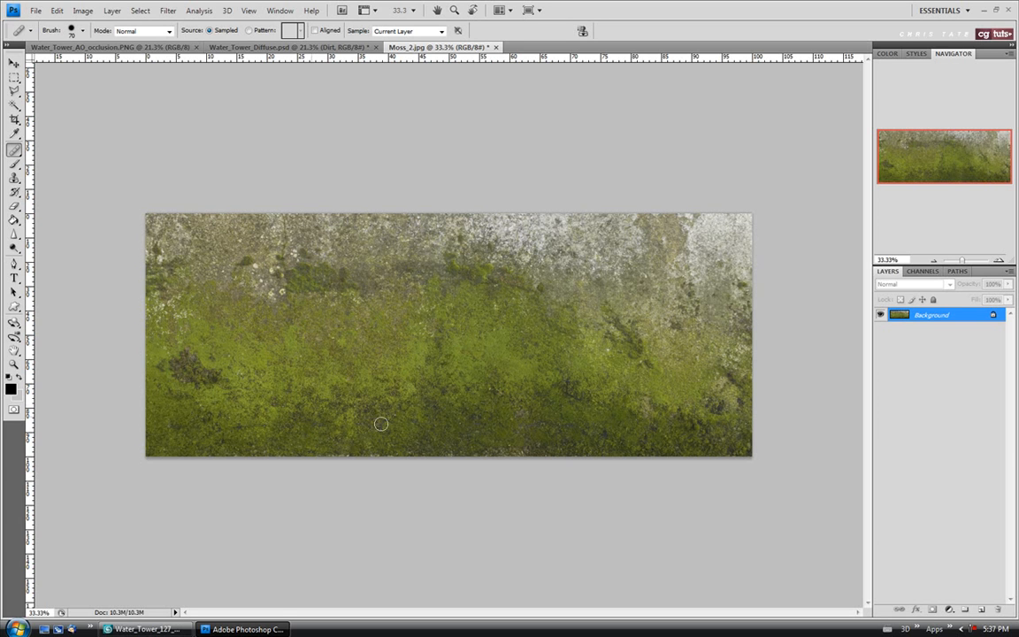
{"action": "left_click", "coordinate": [505, 423]}
{"action": "left_click", "coordinate": [544, 423]}
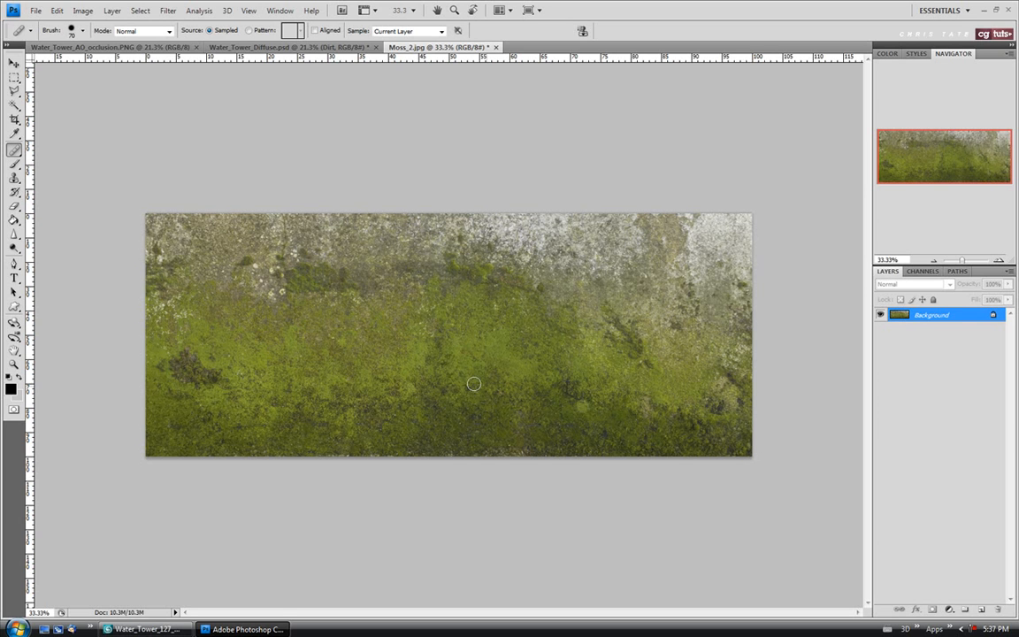
{"action": "left_click", "coordinate": [541, 234]}
{"action": "key", "text": "ctrl+z"}
Step: Copy the whole moss image into Water_Tower_Diffuse.psd above the Dirt layer and move it over the lower-left wood panels
{"action": "key", "text": "ctrl+a"}
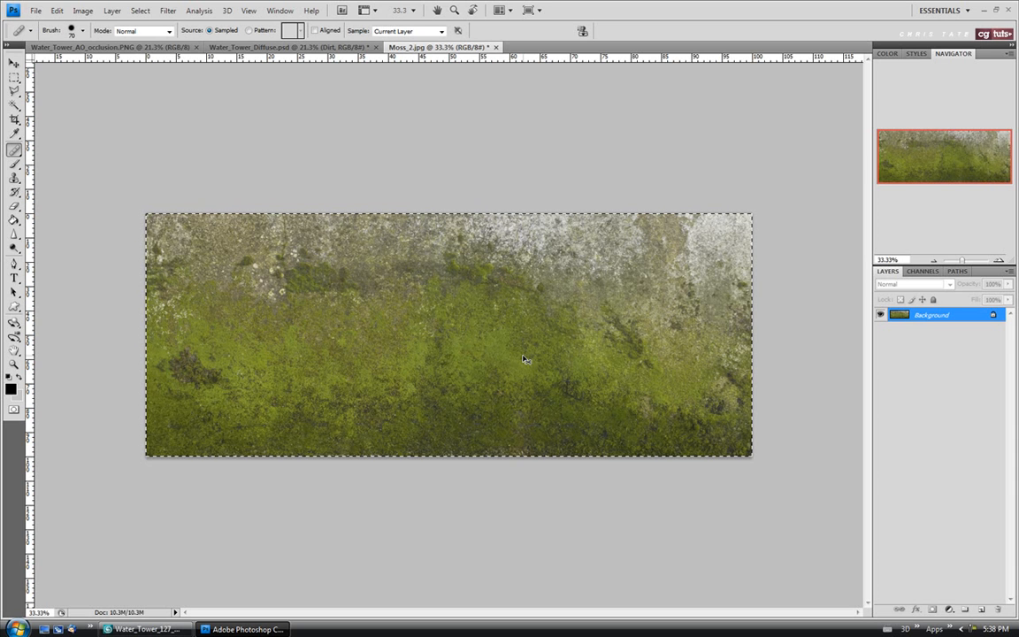
{"action": "left_click", "coordinate": [283, 48]}
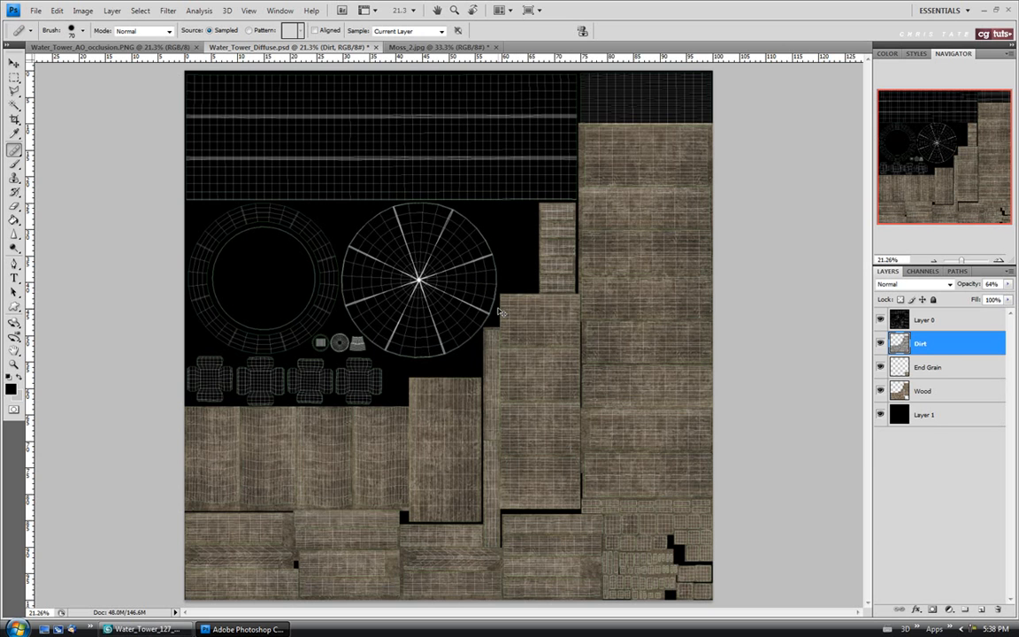
{"action": "key", "text": "ctrl+v"}
{"action": "left_click", "coordinate": [14, 63]}
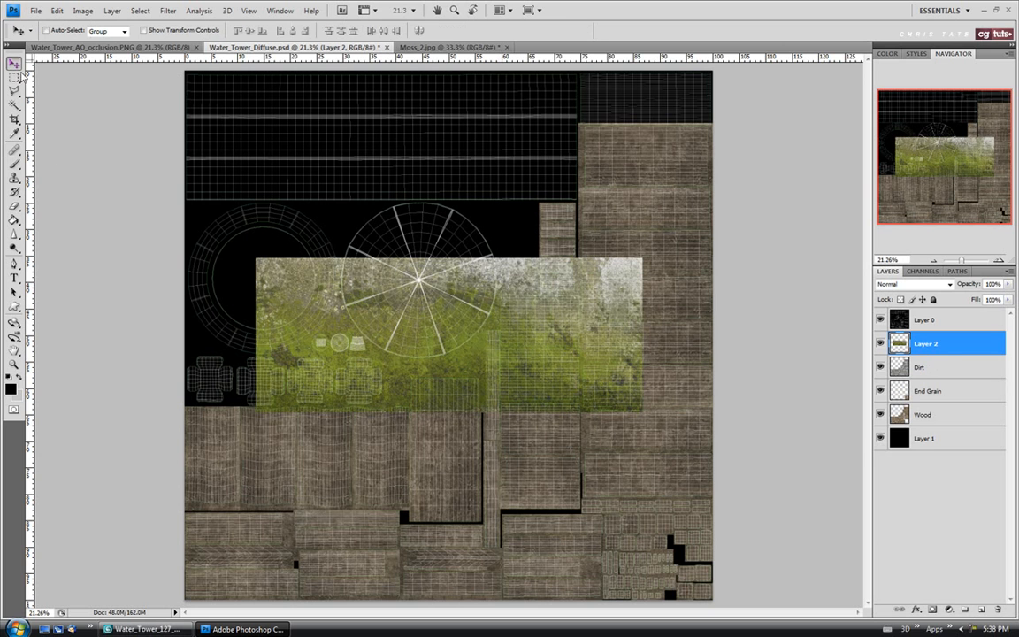
{"action": "left_click_drag", "start_coordinate": [367, 401], "coordinate": [306, 440]}
Step: Scale the moss layer proportionally to about 58.7% and fit it across the four wavy wood panels at the lower left
{"action": "left_click", "coordinate": [14, 363]}
{"action": "left_click", "coordinate": [230, 484]}
{"action": "left_click", "coordinate": [229, 484]}
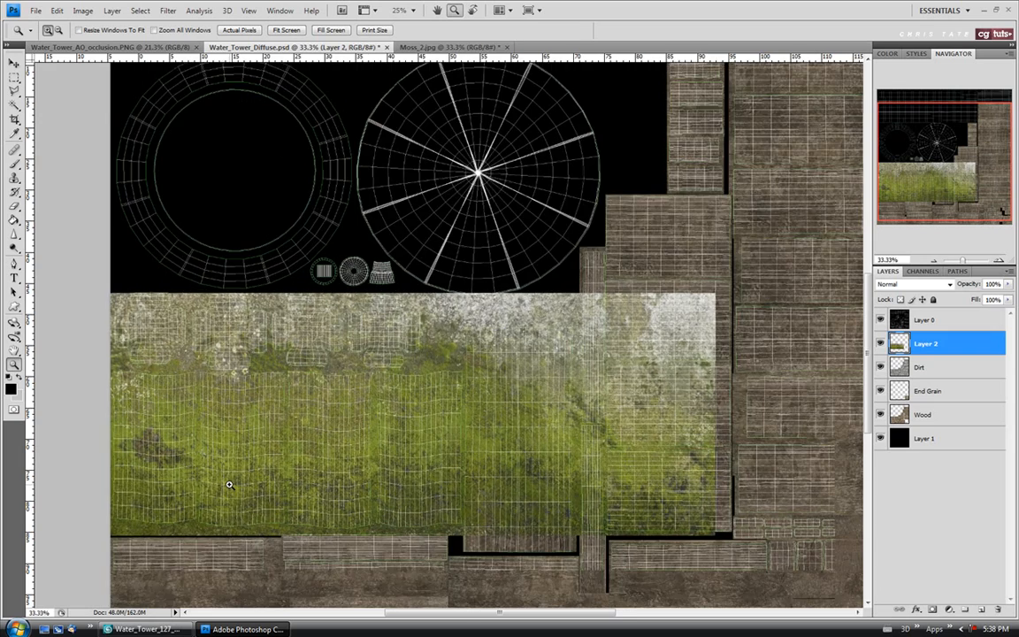
{"action": "left_click", "coordinate": [229, 483]}
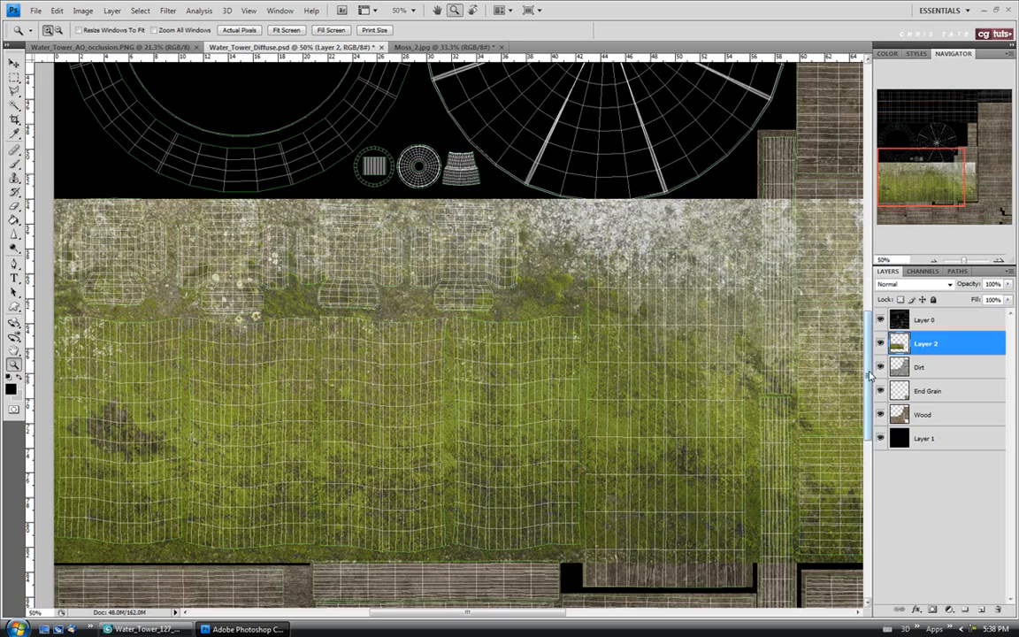
{"action": "scroll", "coordinate": [433, 332], "scroll_direction": "down", "scroll_amount": 2}
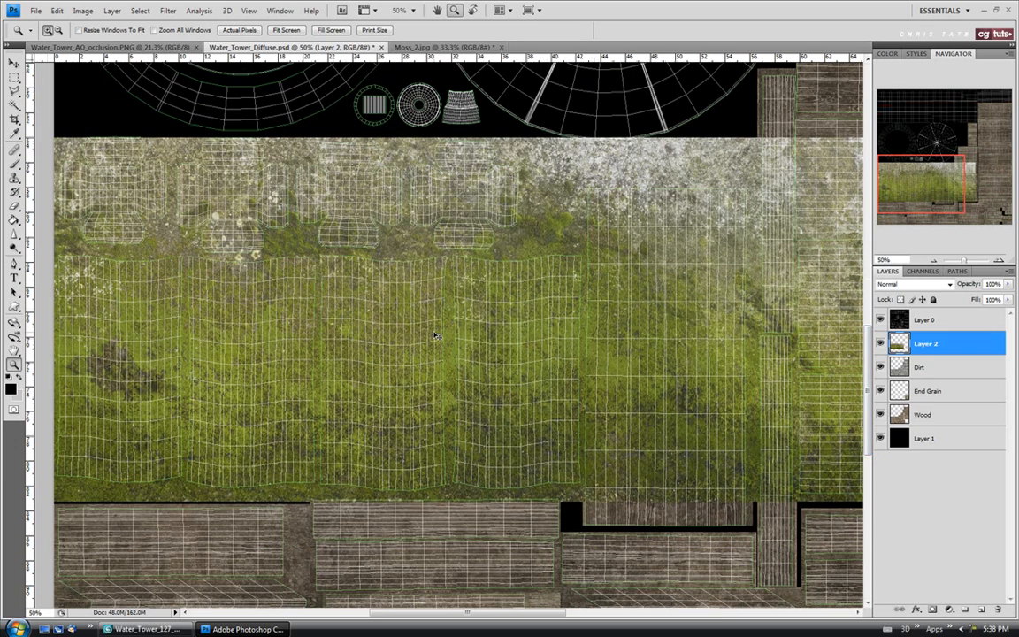
{"action": "key", "text": "ctrl+t"}
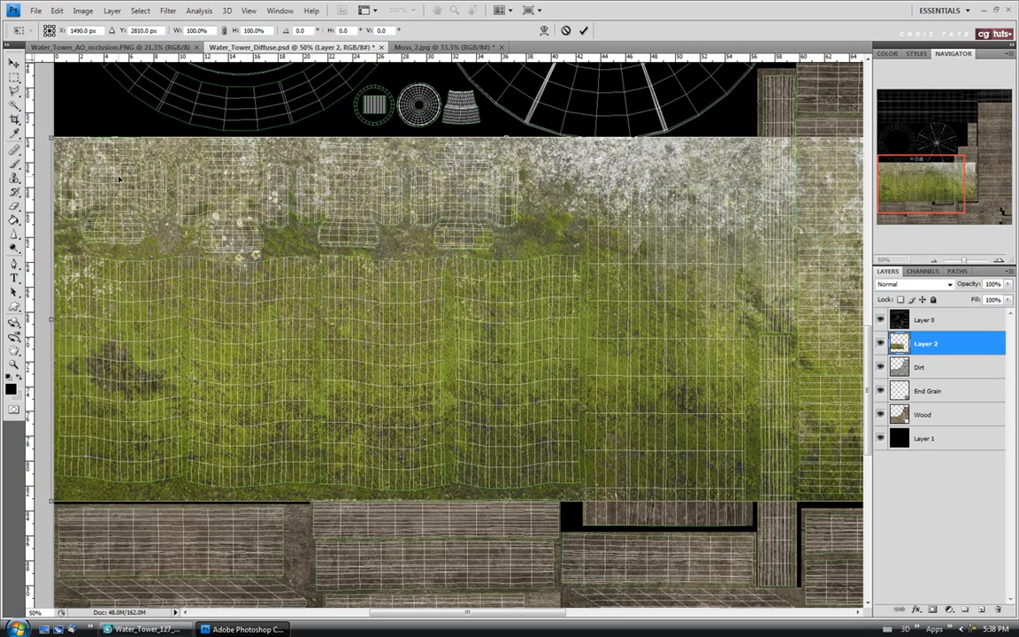
{"action": "left_click_drag", "start_coordinate": [51, 138], "coordinate": [396, 439]}
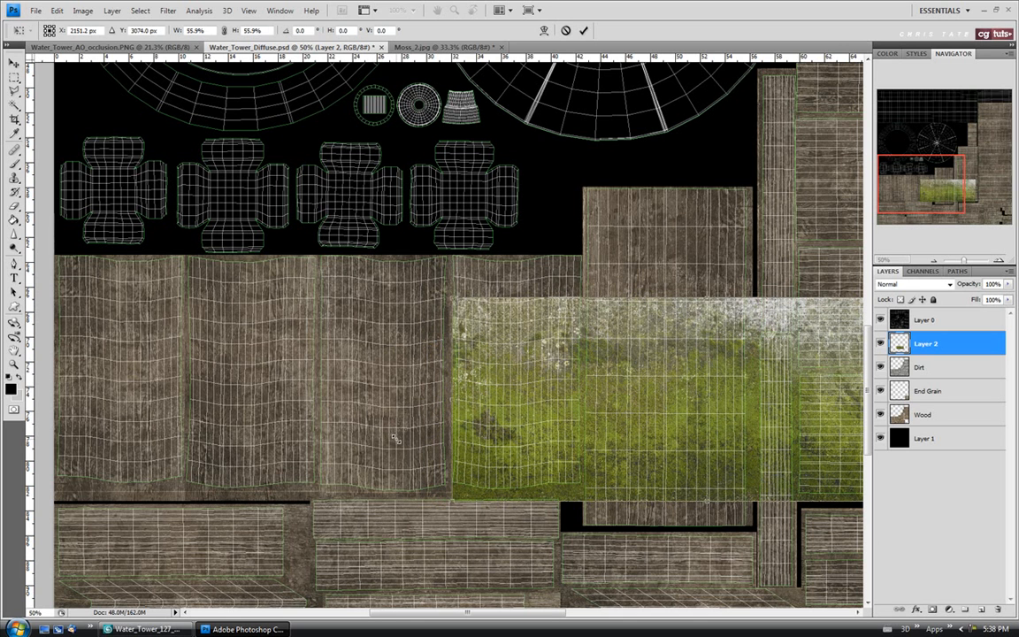
{"action": "left_click_drag", "start_coordinate": [533, 431], "coordinate": [147, 422]}
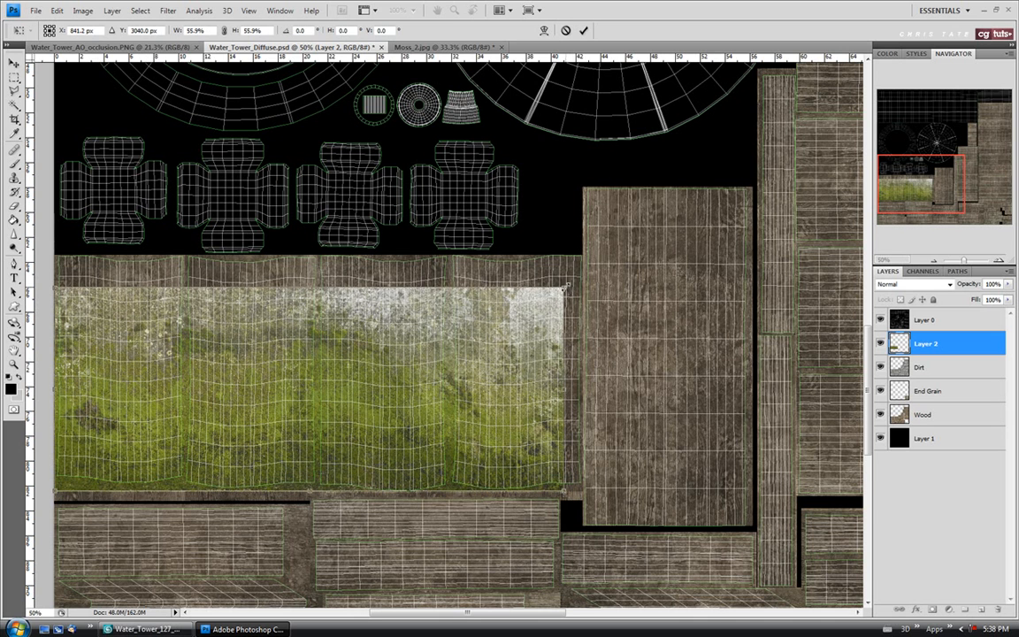
{"action": "left_click_drag", "start_coordinate": [566, 288], "coordinate": [586, 261]}
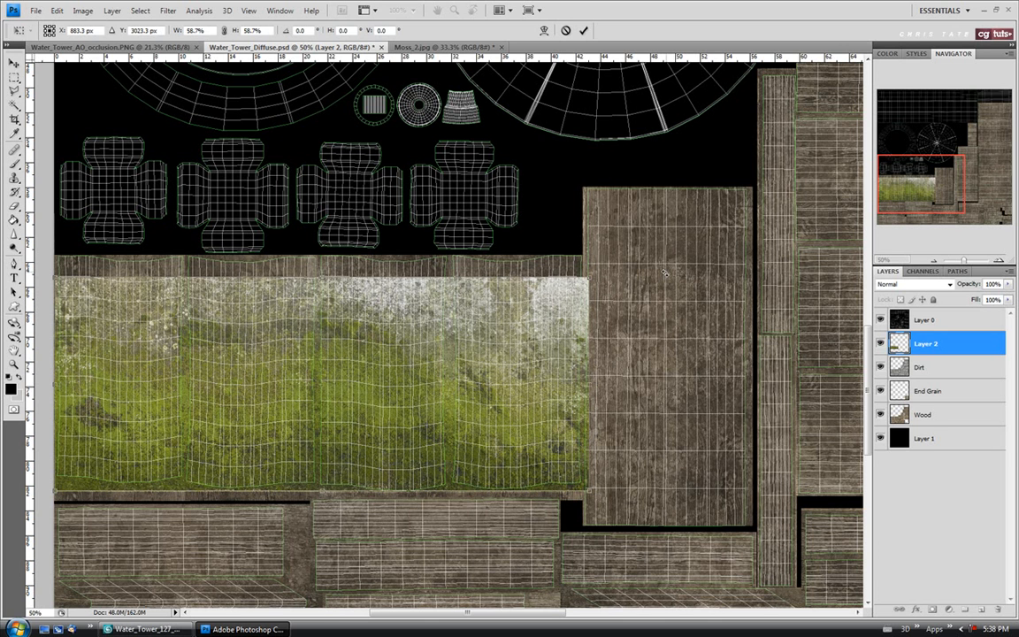
{"action": "key", "text": "Return"}
{"action": "key", "text": "z"}
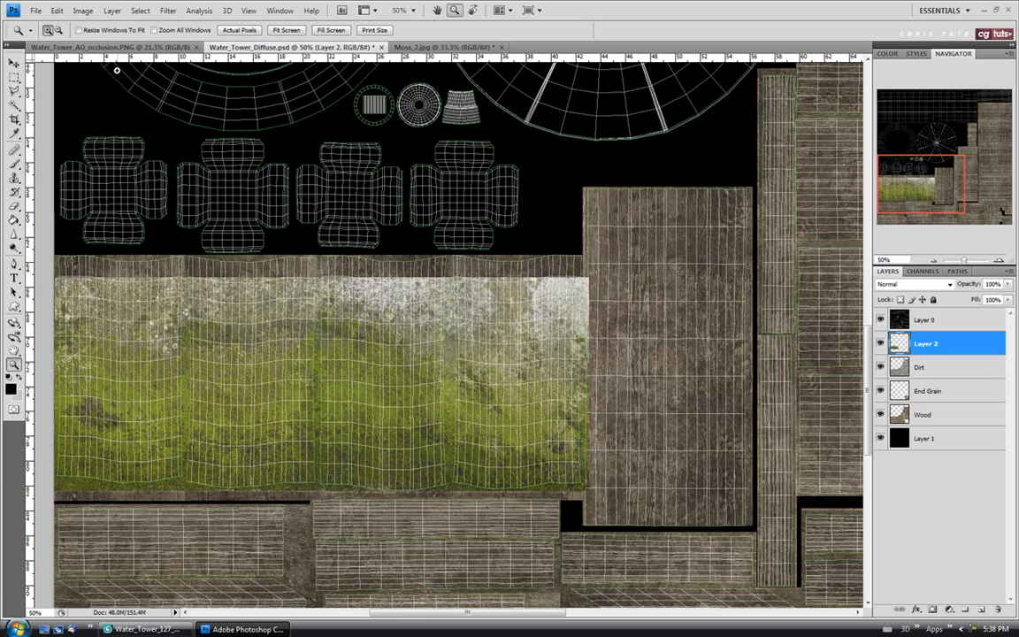
Step: Open the Mask_1 image from the Water_Tower_Texture_Source folder
{"action": "left_click", "coordinate": [36, 9]}
{"action": "left_click", "coordinate": [44, 35]}
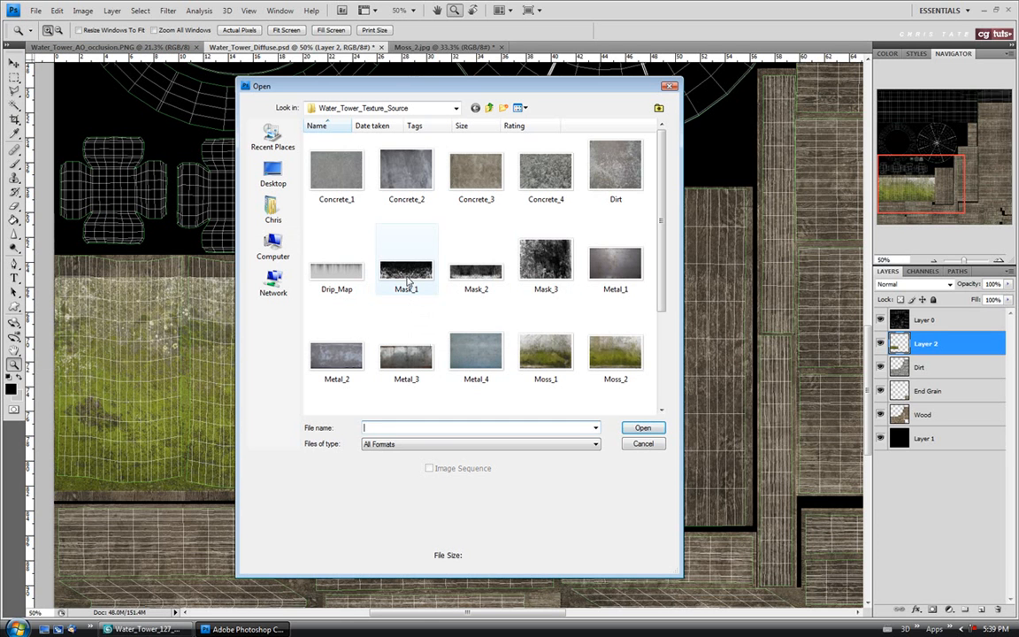
{"action": "left_click", "coordinate": [382, 259]}
{"action": "left_click", "coordinate": [642, 429]}
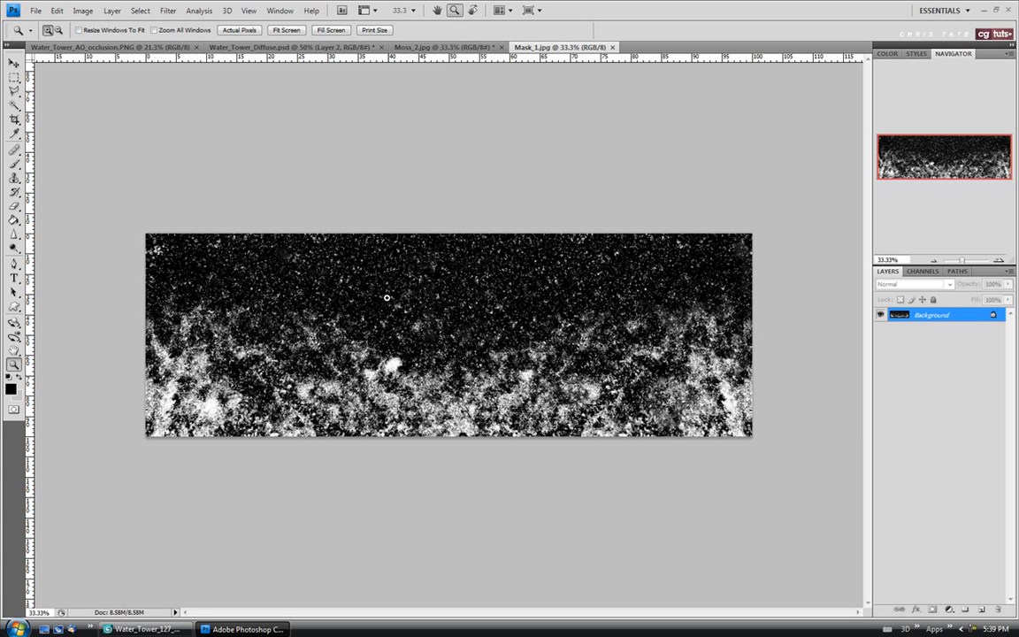
Step: Copy the entire Mask_1 image, add a layer mask to Layer 2, and paste the image into that mask's channel
{"action": "key", "text": "ctrl+a"}
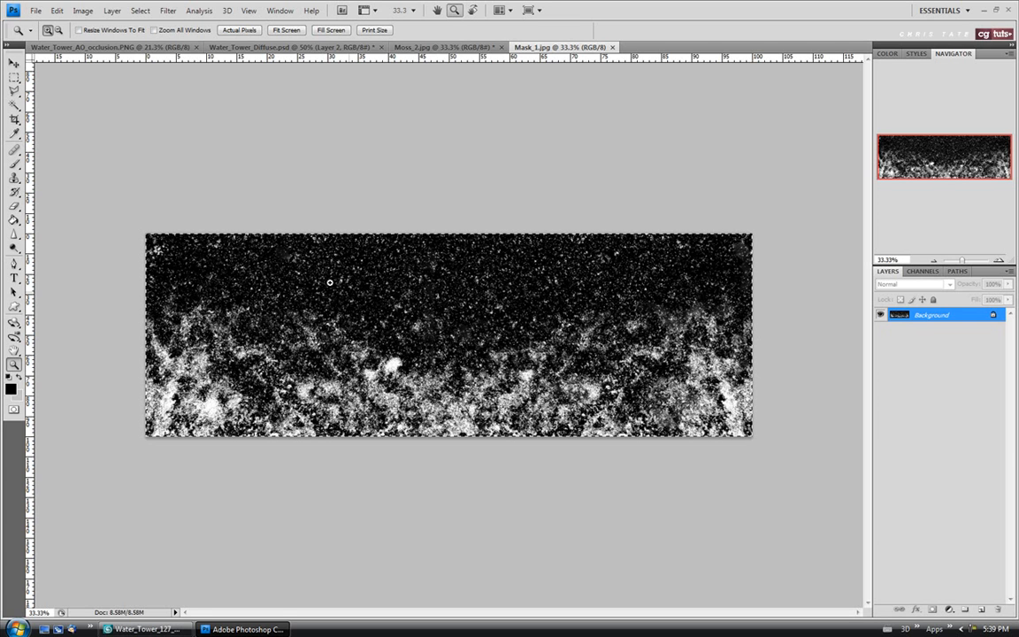
{"action": "left_click", "coordinate": [270, 47]}
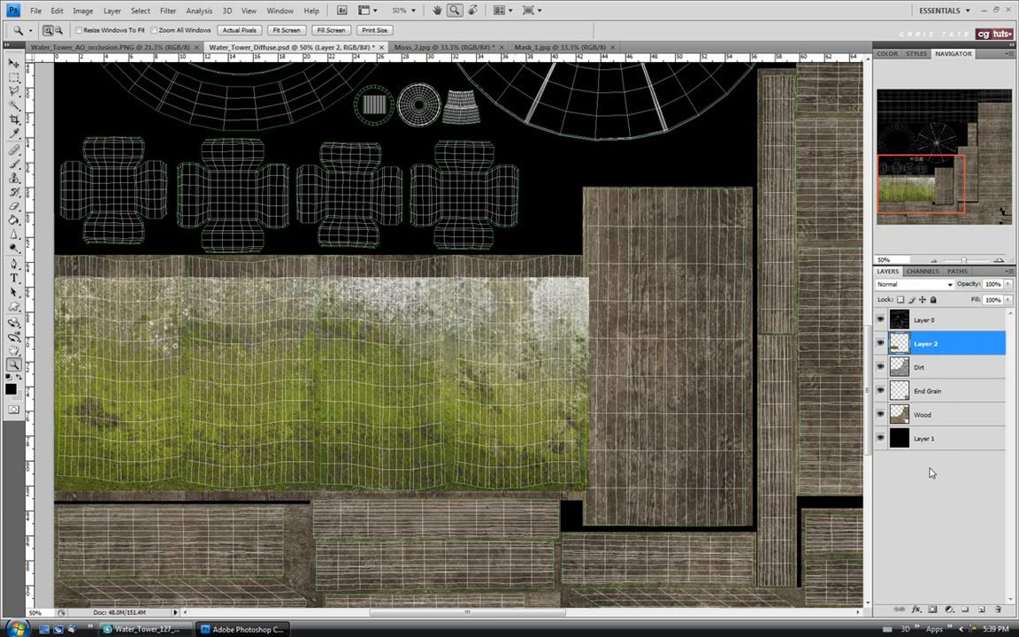
{"action": "left_click", "coordinate": [933, 612]}
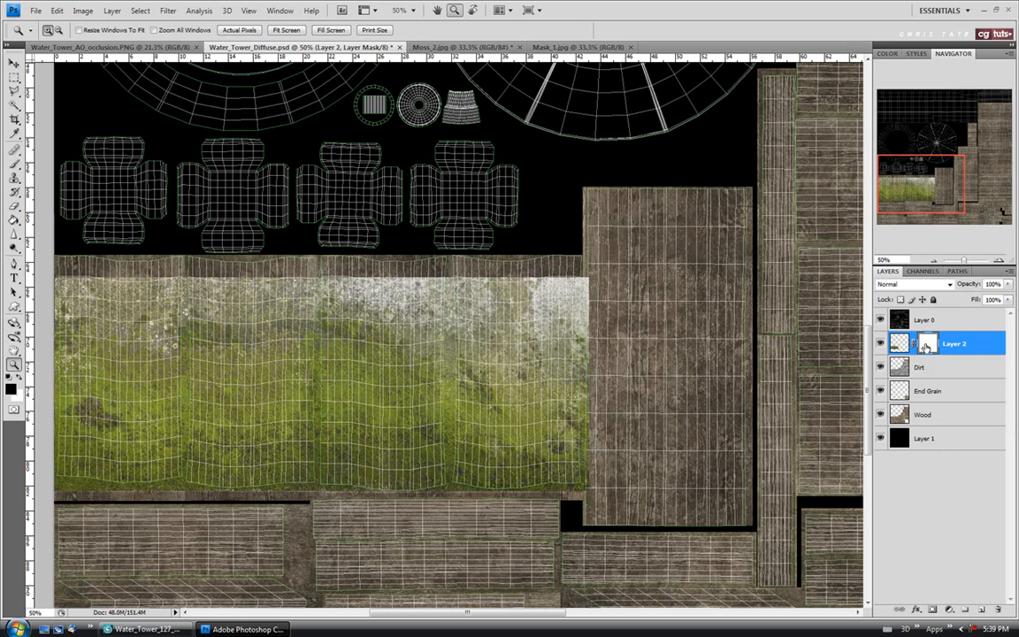
{"action": "left_click", "coordinate": [921, 271]}
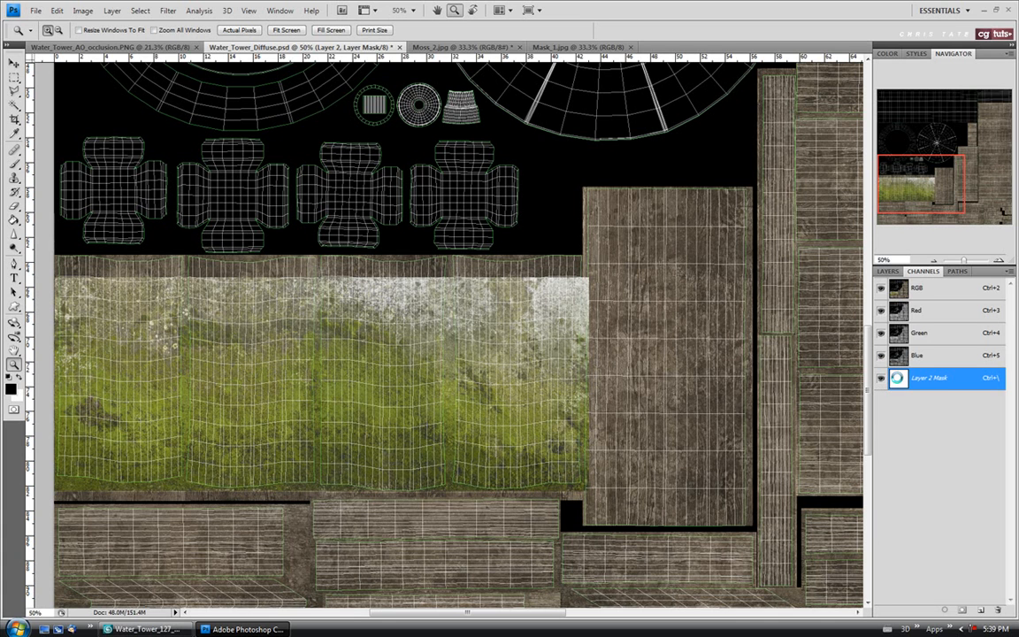
{"action": "left_click", "coordinate": [897, 381]}
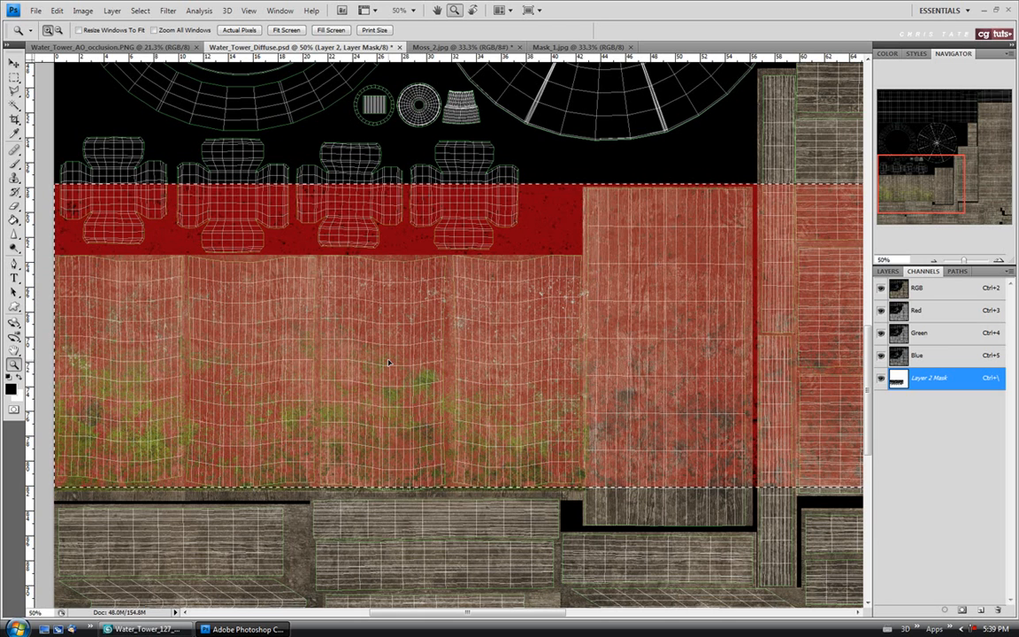
Step: Scale the pasted mask proportionally to about 80.9% and align its lower-left corner with the moss on the wavy wood panels
{"action": "key", "text": "ctrl+t"}
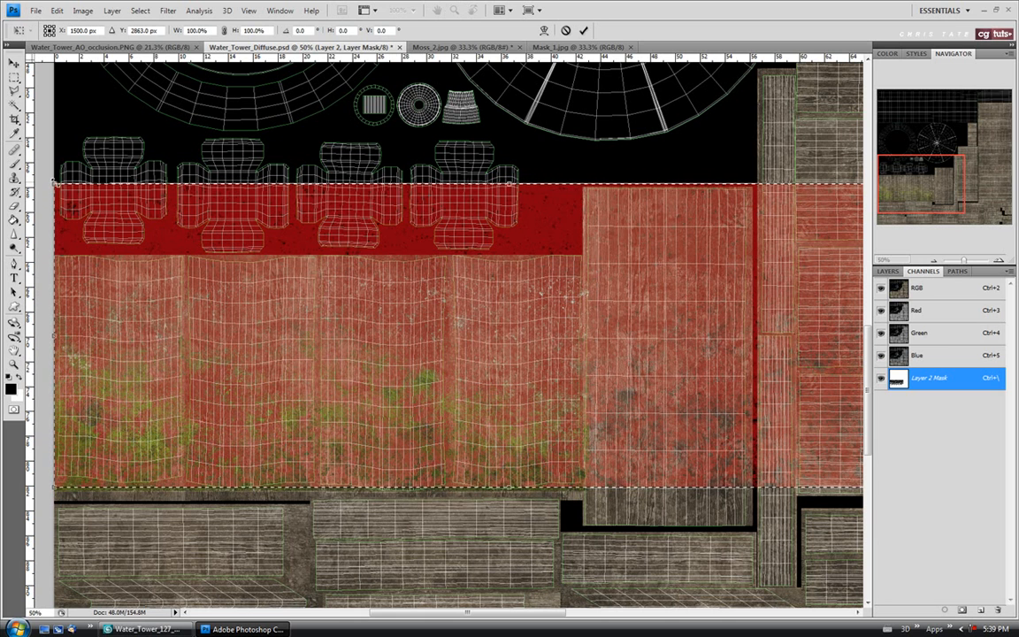
{"action": "left_click_drag", "start_coordinate": [98, 225], "coordinate": [227, 240]}
{"action": "left_click_drag", "start_coordinate": [199, 327], "coordinate": [200, 328]}
{"action": "left_click_drag", "start_coordinate": [314, 334], "coordinate": [146, 335]}
{"action": "left_click_drag", "start_coordinate": [148, 334], "coordinate": [145, 339]}
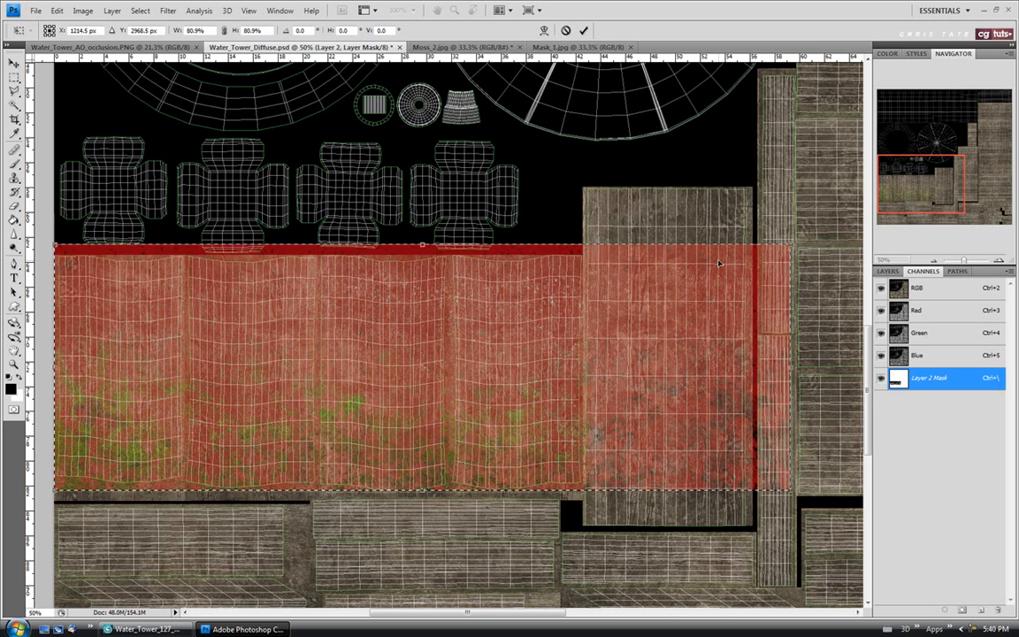
{"action": "key", "text": "Return"}
{"action": "key", "text": "z"}
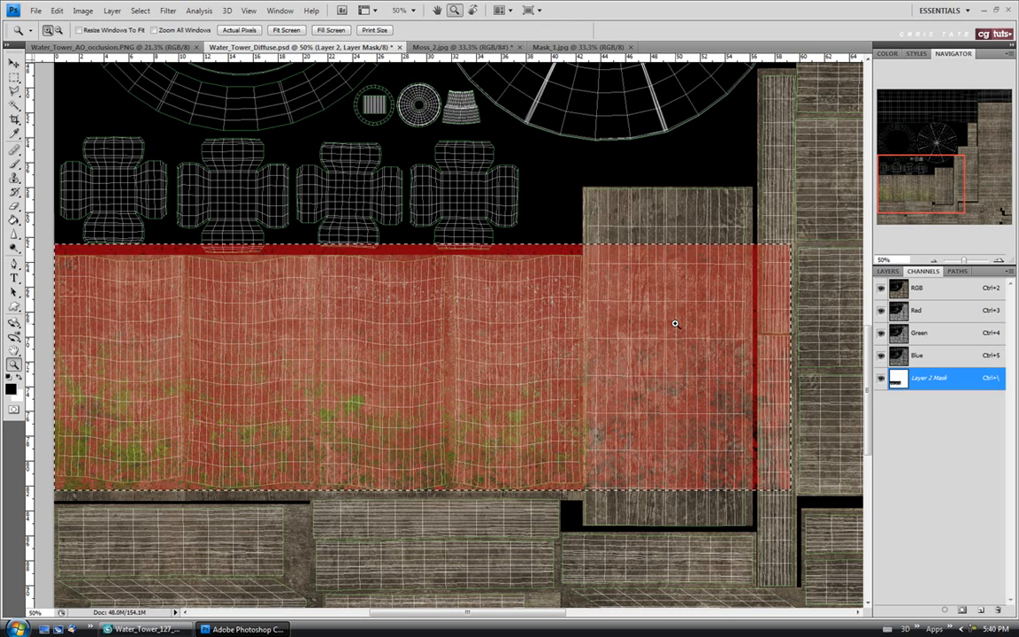
Step: Leave the mask channel, make Layer 2's moss image active again, and hide the wireframe Layer 0
{"action": "left_click", "coordinate": [14, 63]}
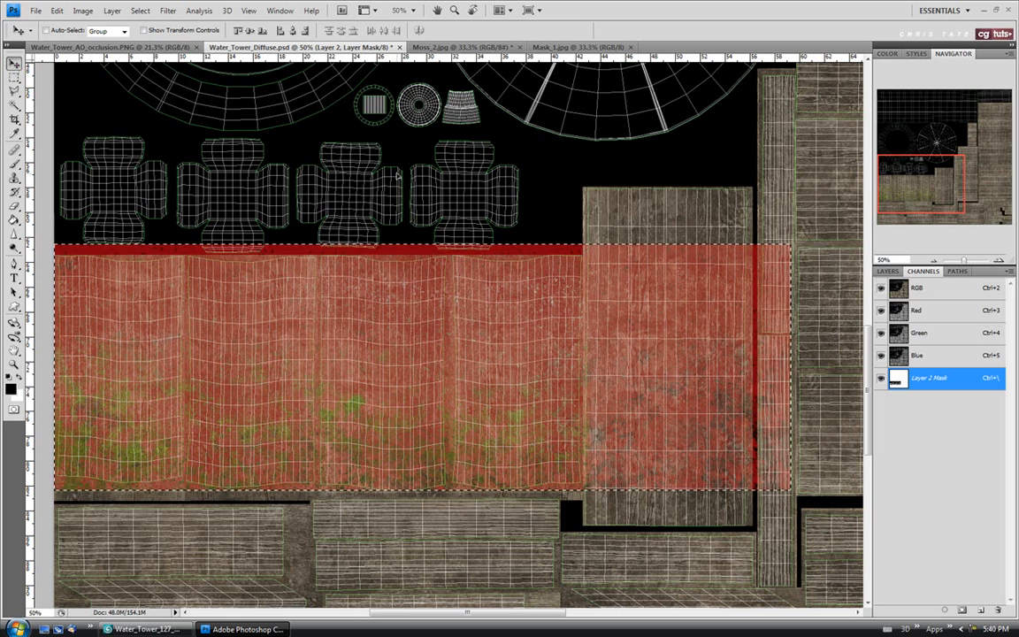
{"action": "left_click", "coordinate": [887, 270]}
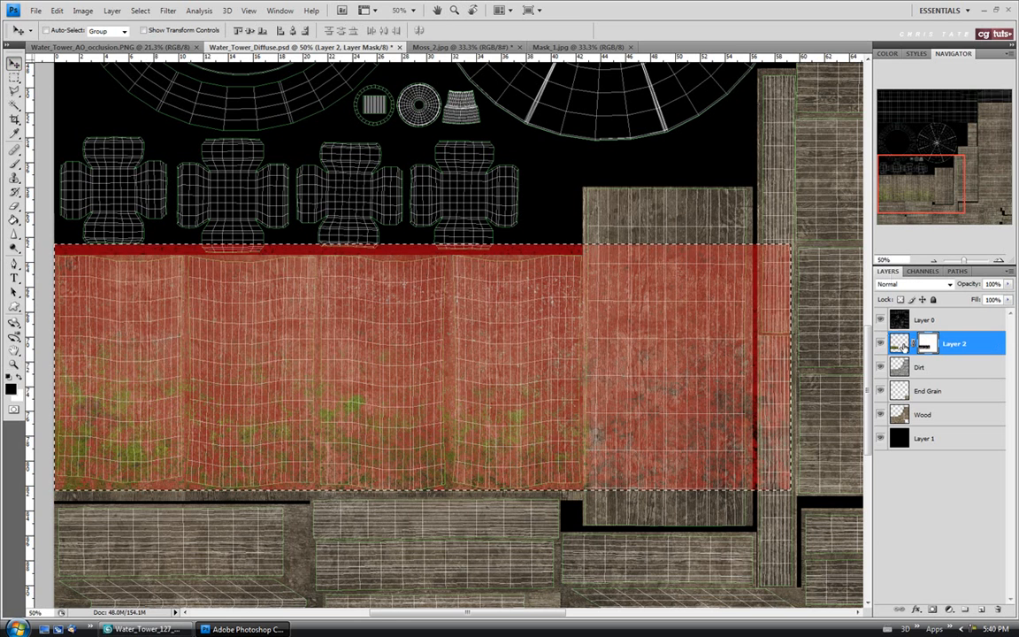
{"action": "left_click", "coordinate": [899, 344]}
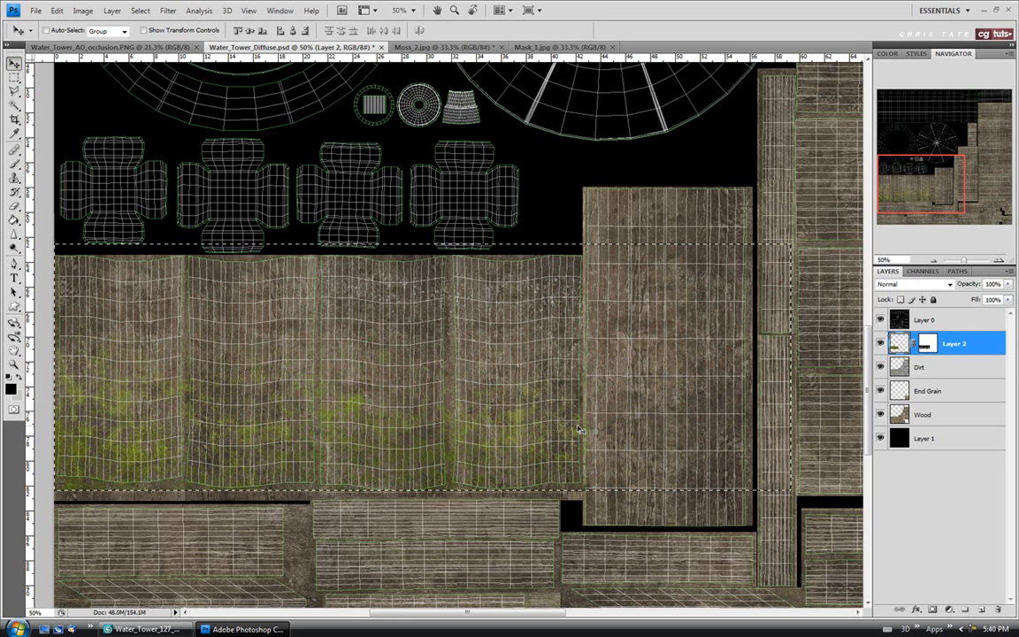
{"action": "left_click", "coordinate": [880, 320]}
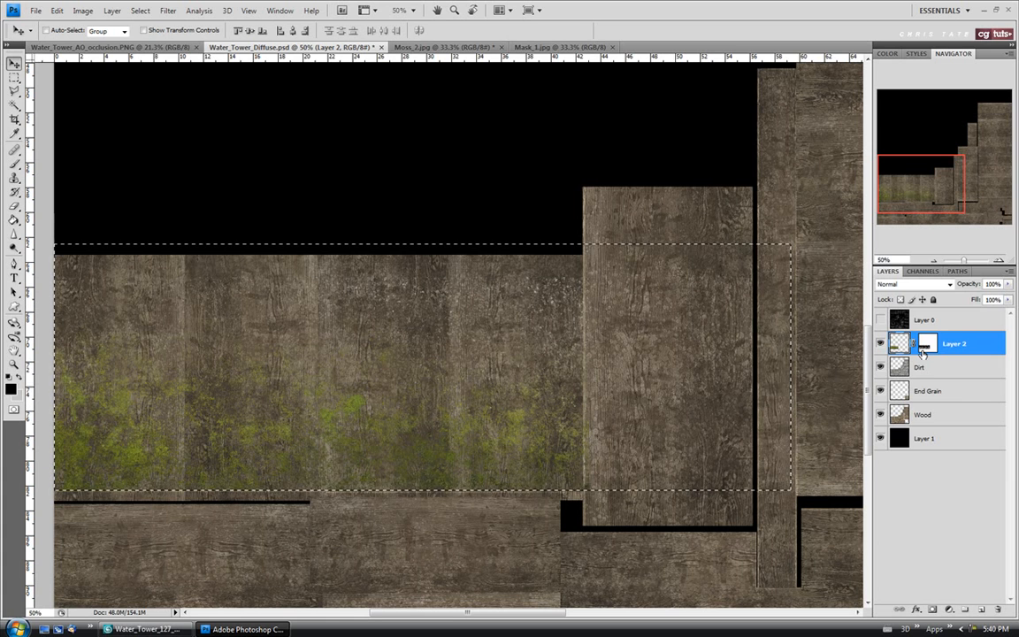
Step: Clear the selection and disable Layer 2's layer mask
{"action": "left_click", "coordinate": [14, 79]}
{"action": "left_click", "coordinate": [192, 167]}
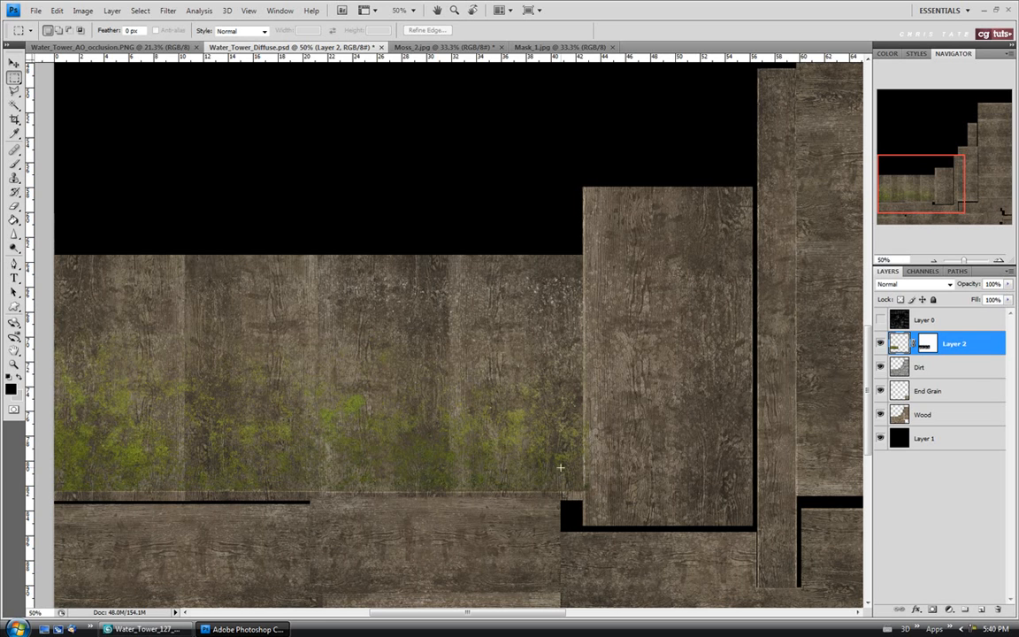
{"action": "right_click", "coordinate": [932, 346]}
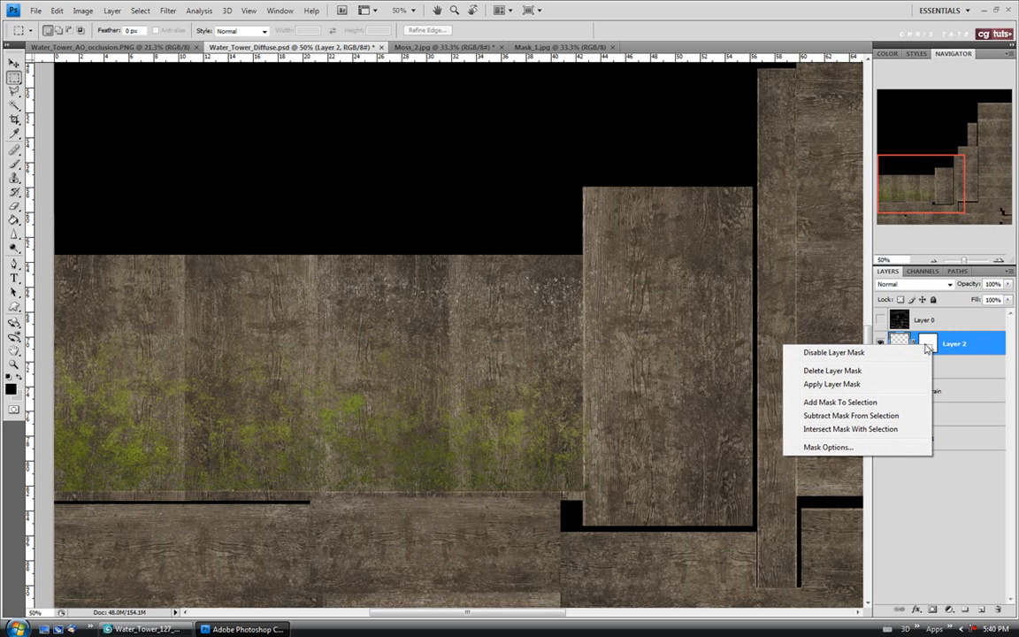
{"action": "left_click", "coordinate": [851, 353]}
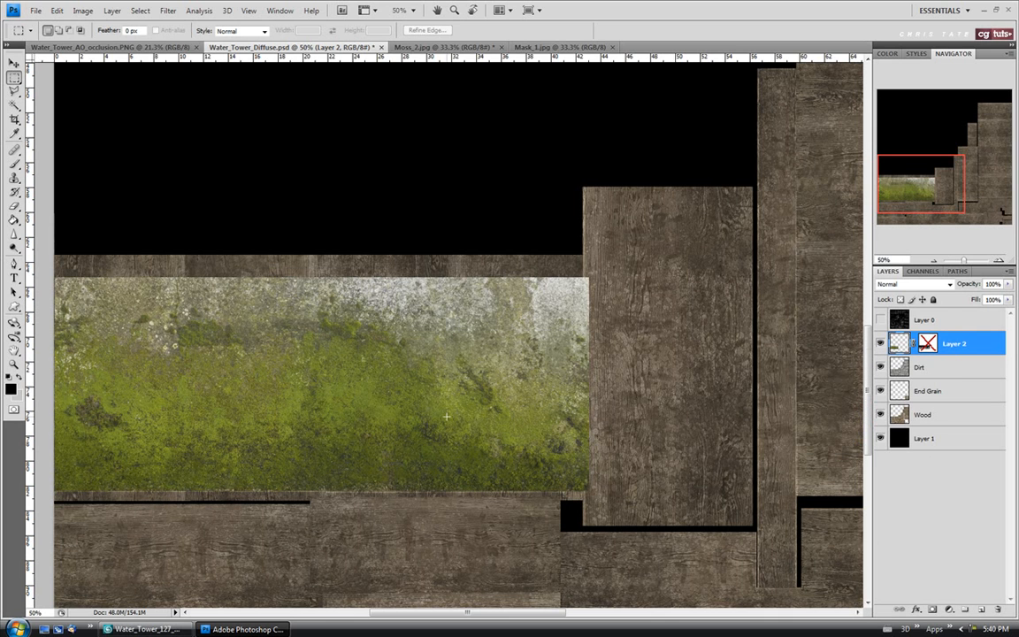
Step: Re-enable Layer 2's layer mask and make the mask active for editing
{"action": "left_click", "coordinate": [925, 346]}
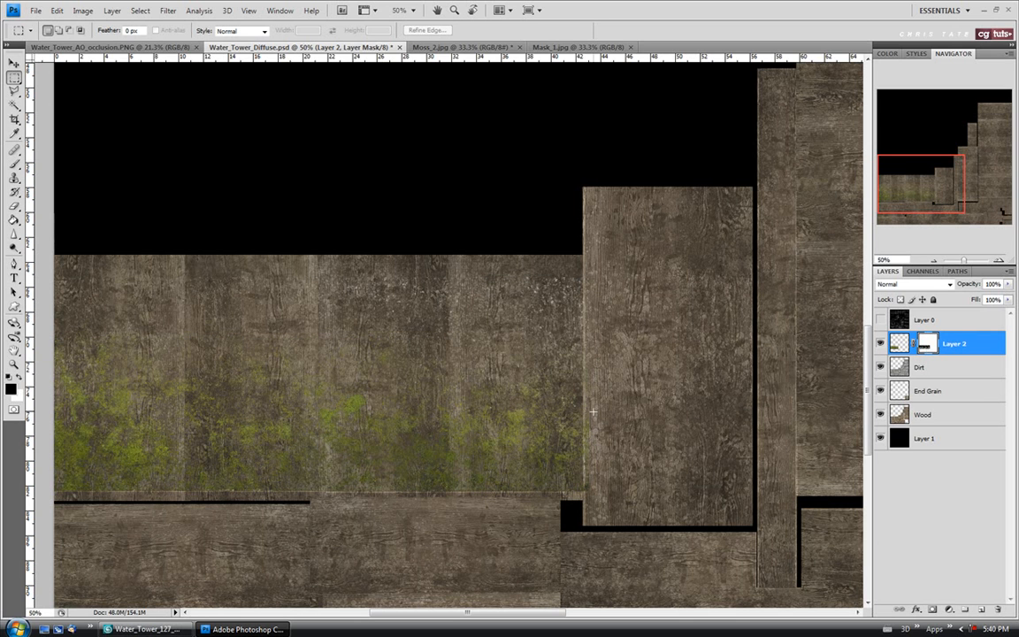
{"action": "left_click", "coordinate": [897, 349]}
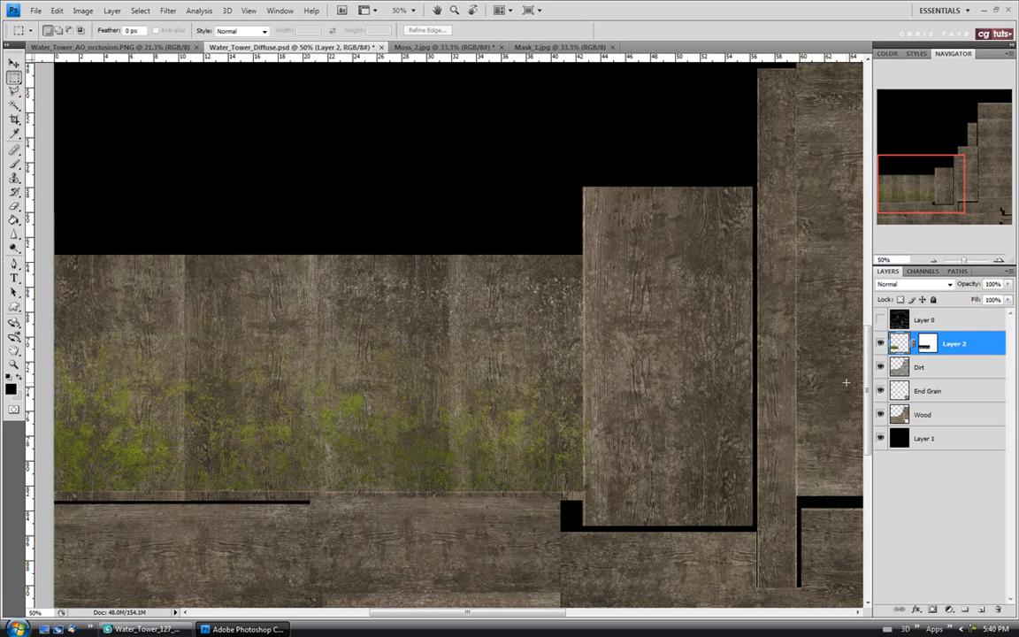
{"action": "left_click", "coordinate": [929, 350]}
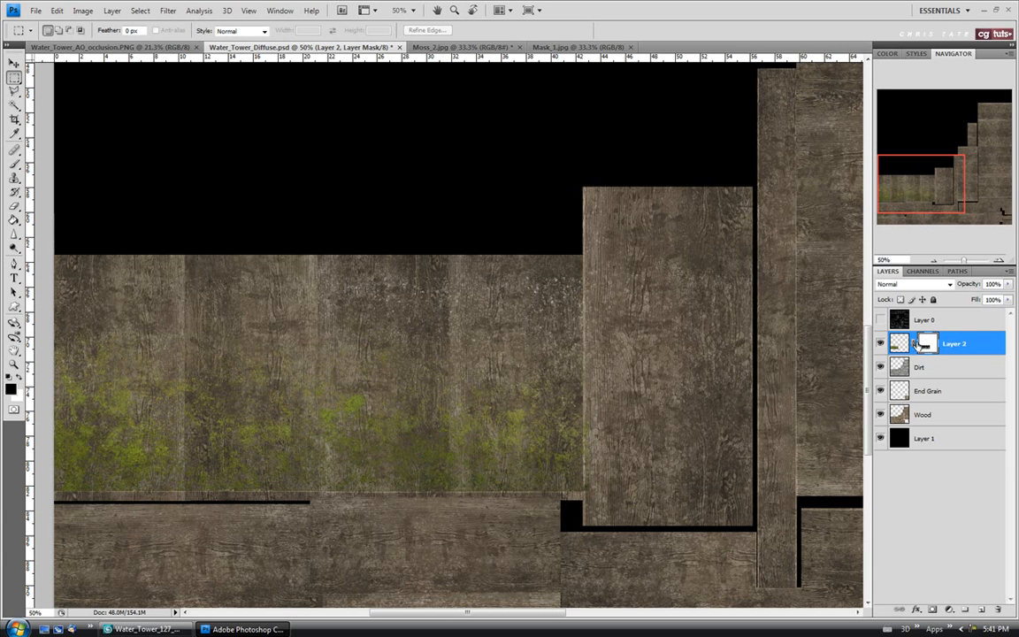
Step: Start a Levels adjustment on Layer 2's mask and move its dialog clear of the moss area
{"action": "left_click", "coordinate": [82, 10]}
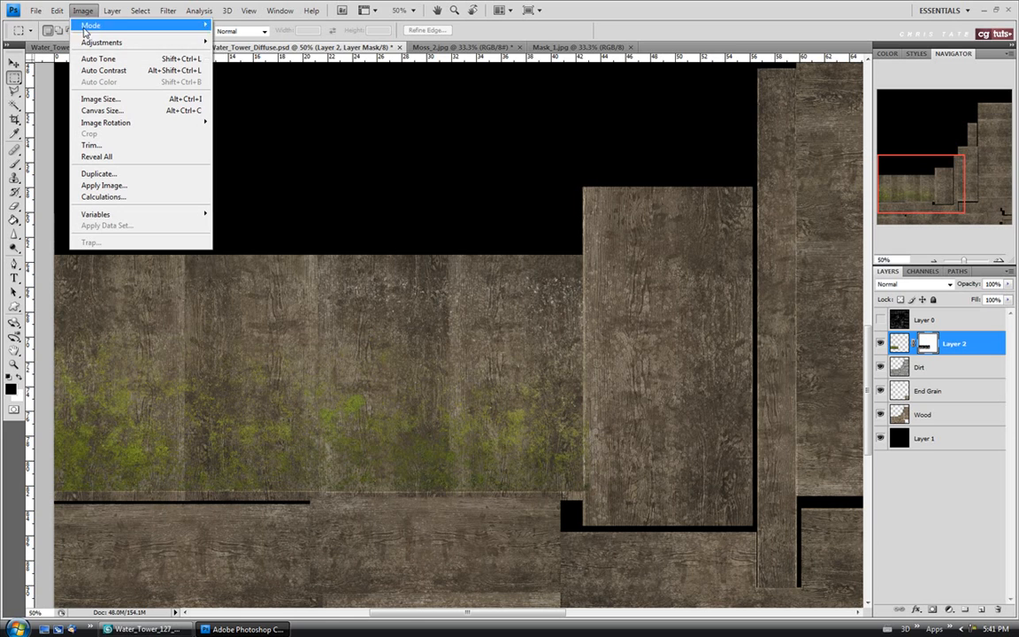
{"action": "mouse_move", "coordinate": [85, 48]}
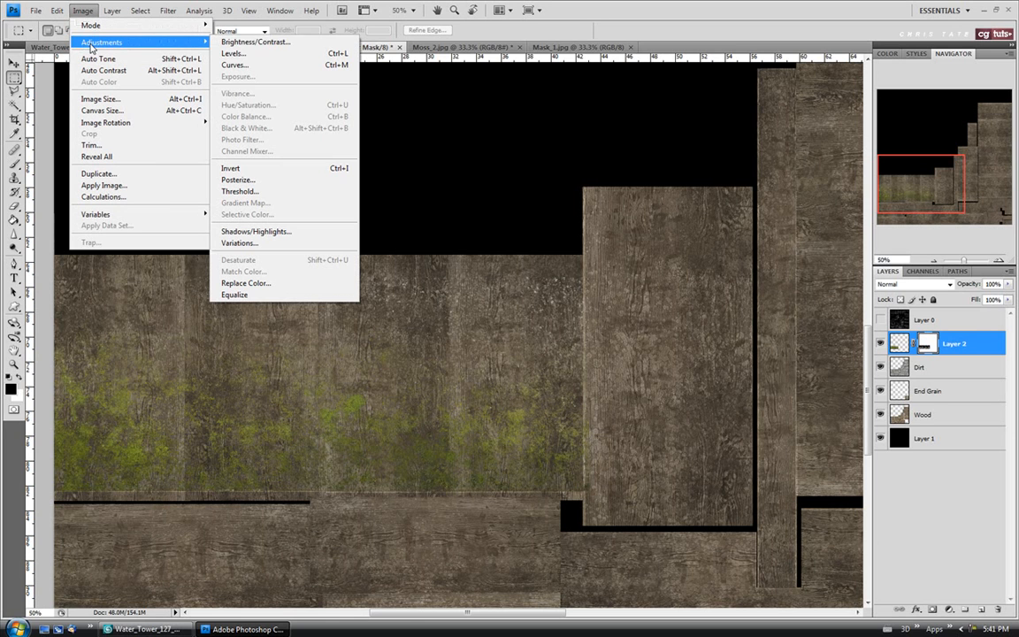
{"action": "left_click", "coordinate": [258, 56]}
{"action": "left_click_drag", "start_coordinate": [487, 77], "coordinate": [383, 41]}
Step: Try a midtone input level of 4.28 and altered output levels on Layer 2's mask
{"action": "left_click_drag", "start_coordinate": [387, 175], "coordinate": [312, 179]}
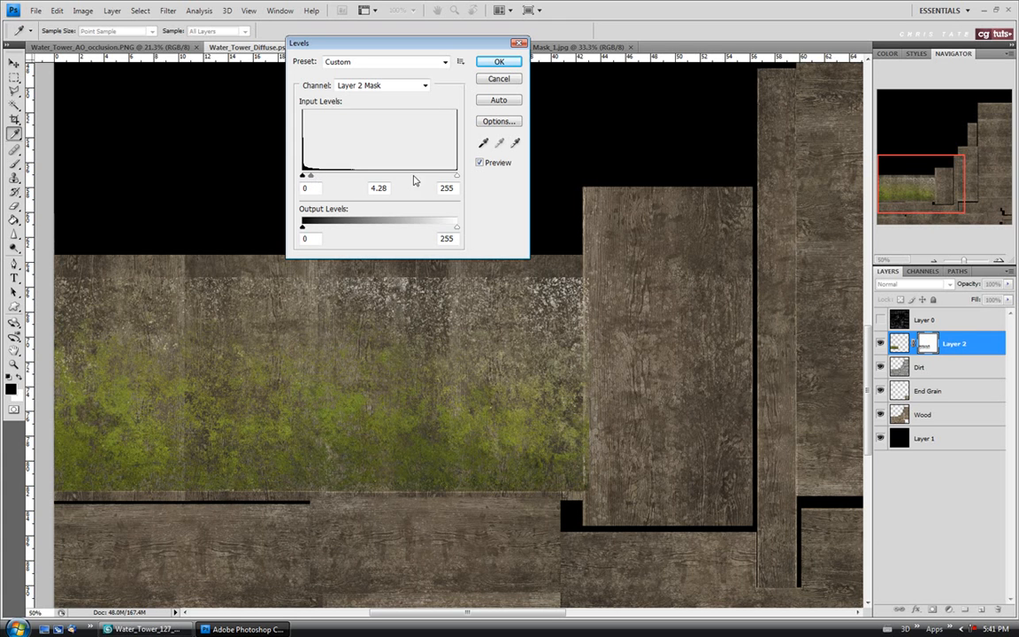
{"action": "left_click_drag", "start_coordinate": [433, 179], "coordinate": [381, 179]}
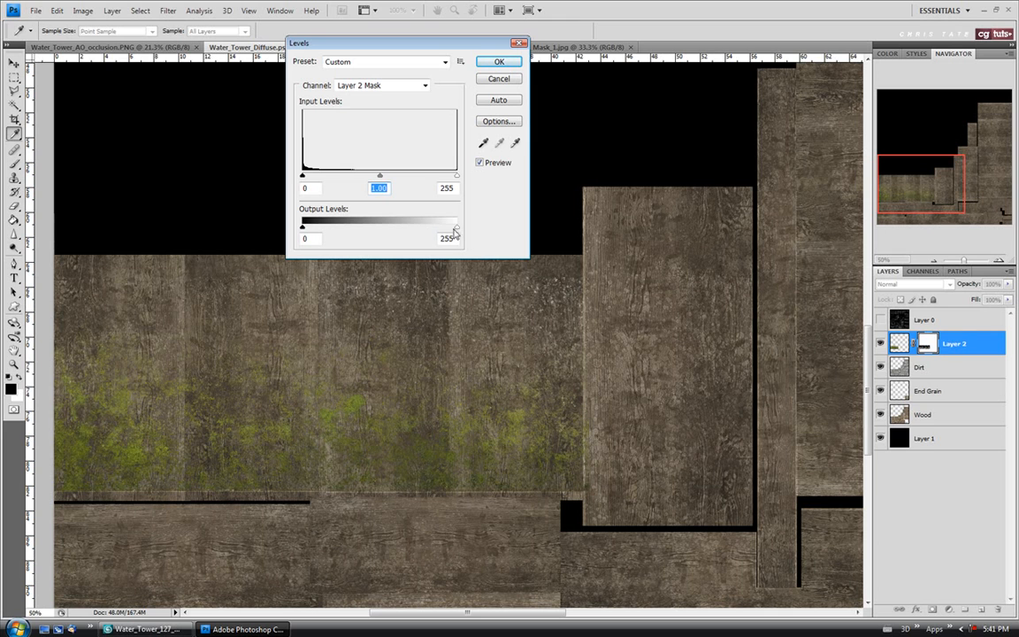
{"action": "mouse_move", "coordinate": [454, 226]}
{"action": "left_mouse_down"}
{"action": "mouse_move", "coordinate": [361, 232]}
{"action": "mouse_move", "coordinate": [464, 230]}
{"action": "left_mouse_up"}
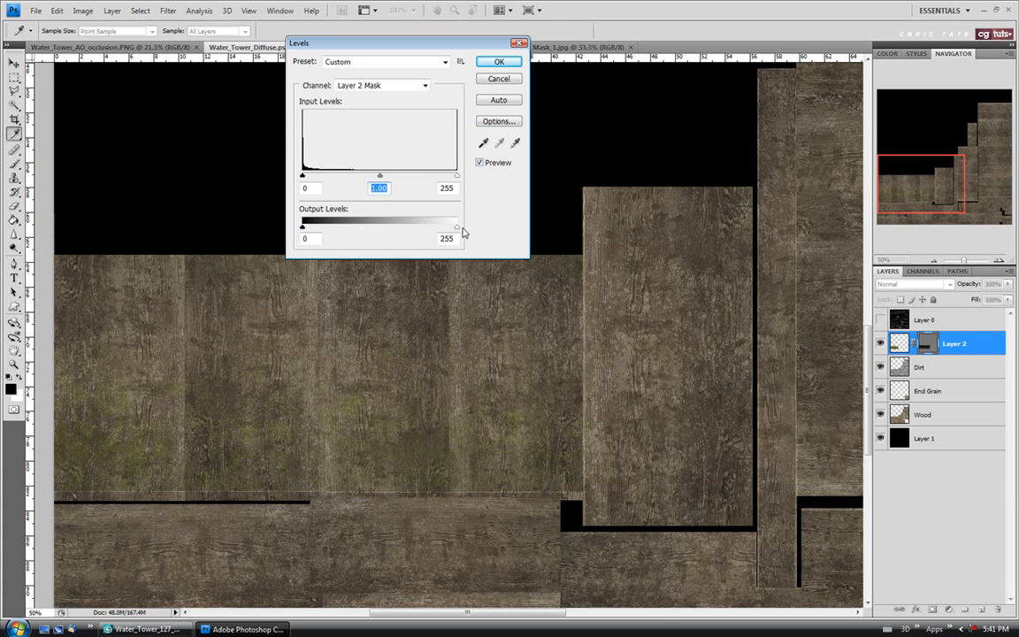
{"action": "mouse_move", "coordinate": [304, 230]}
{"action": "left_mouse_down"}
{"action": "mouse_move", "coordinate": [370, 229]}
{"action": "mouse_move", "coordinate": [304, 230]}
{"action": "left_mouse_up"}
{"action": "left_click_drag", "start_coordinate": [456, 228], "coordinate": [455, 229]}
Step: Set the mask's input levels to 28, 2.14 and 197 and apply the Levels adjustment
{"action": "left_click_drag", "start_coordinate": [303, 175], "coordinate": [320, 179]}
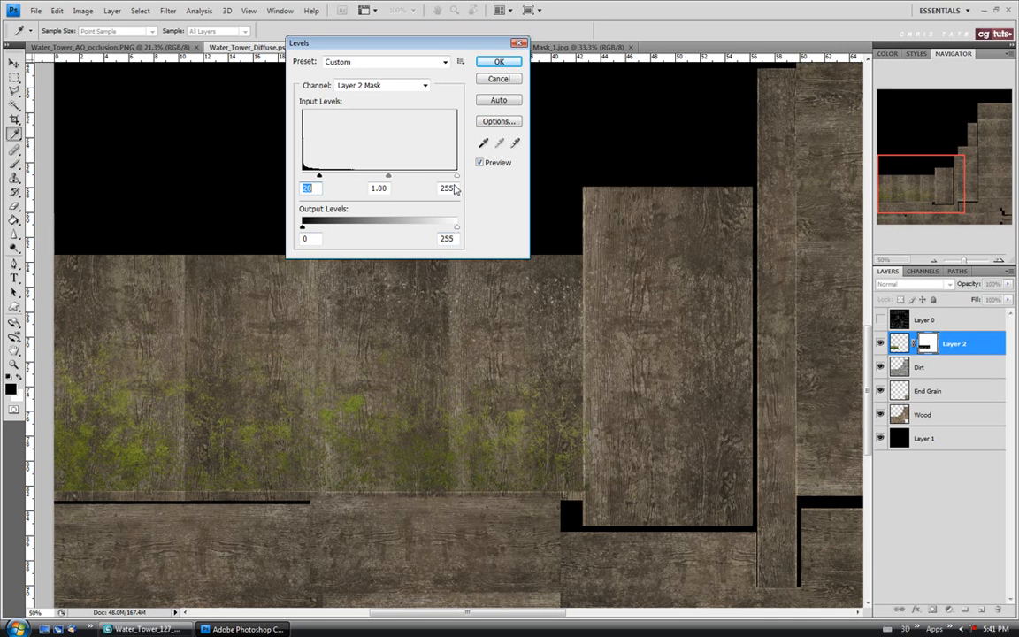
{"action": "left_click_drag", "start_coordinate": [456, 176], "coordinate": [343, 180]}
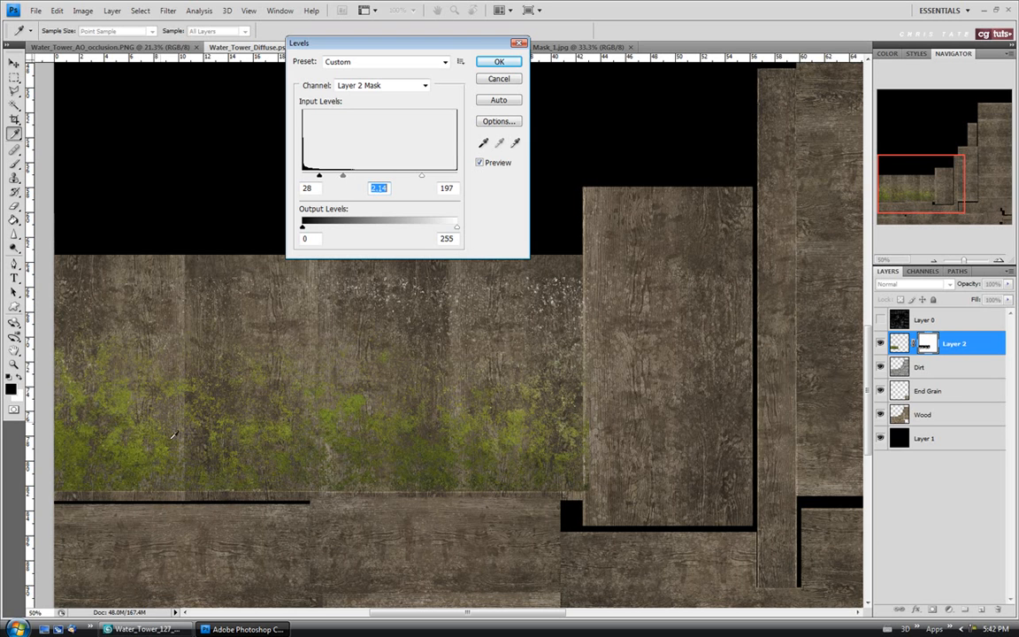
{"action": "left_click_drag", "start_coordinate": [343, 179], "coordinate": [342, 179]}
{"action": "left_click", "coordinate": [499, 64]}
Step: Paint black on Layer 2's mask with a 175 px brush to hide the pale specks above the moss
{"action": "left_click", "coordinate": [901, 344]}
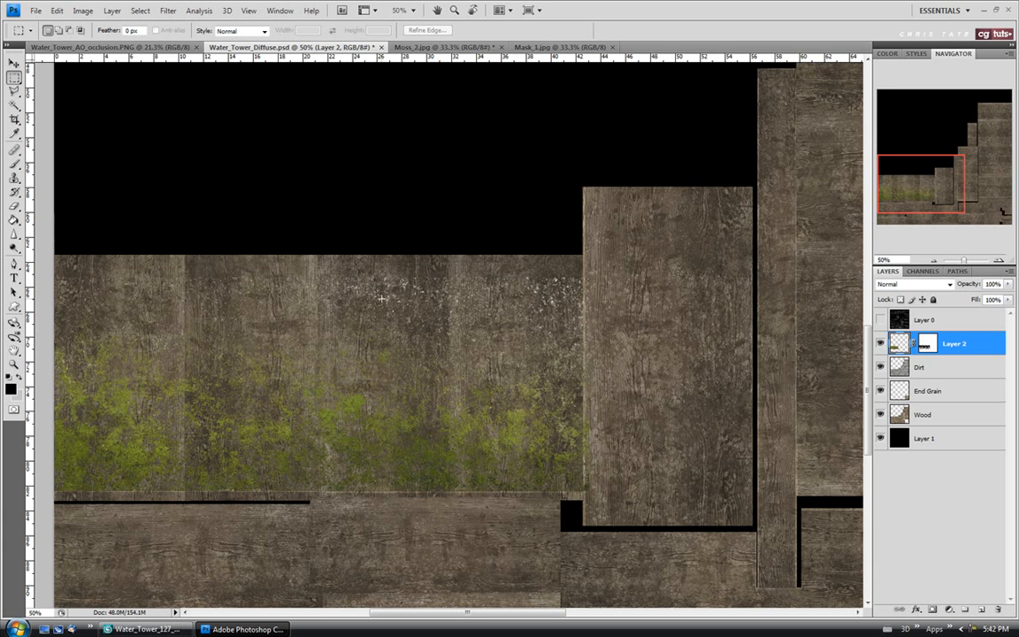
{"action": "left_click", "coordinate": [928, 346]}
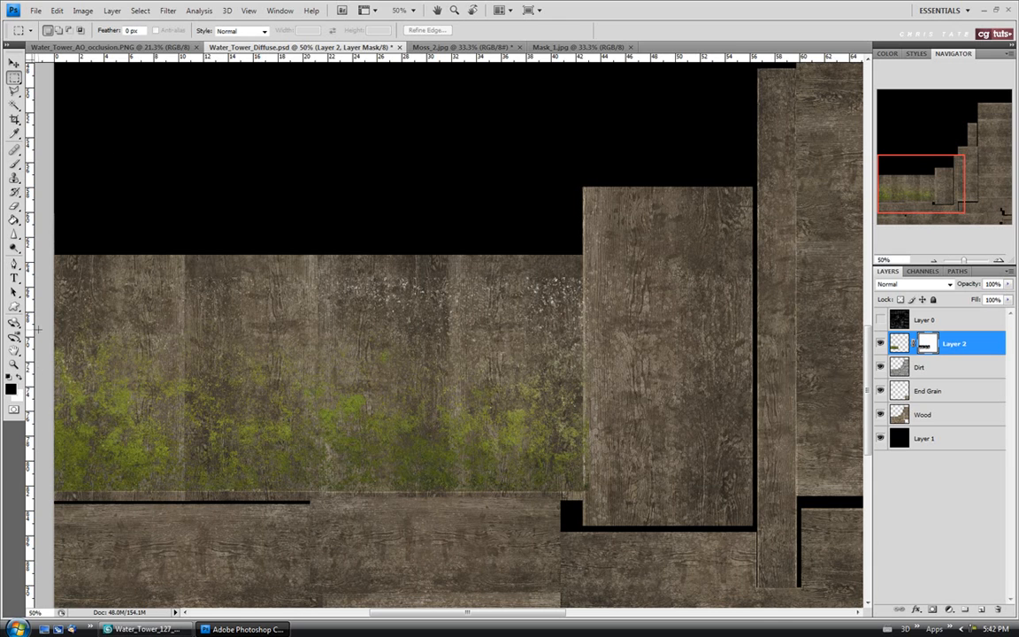
{"action": "left_click", "coordinate": [15, 163]}
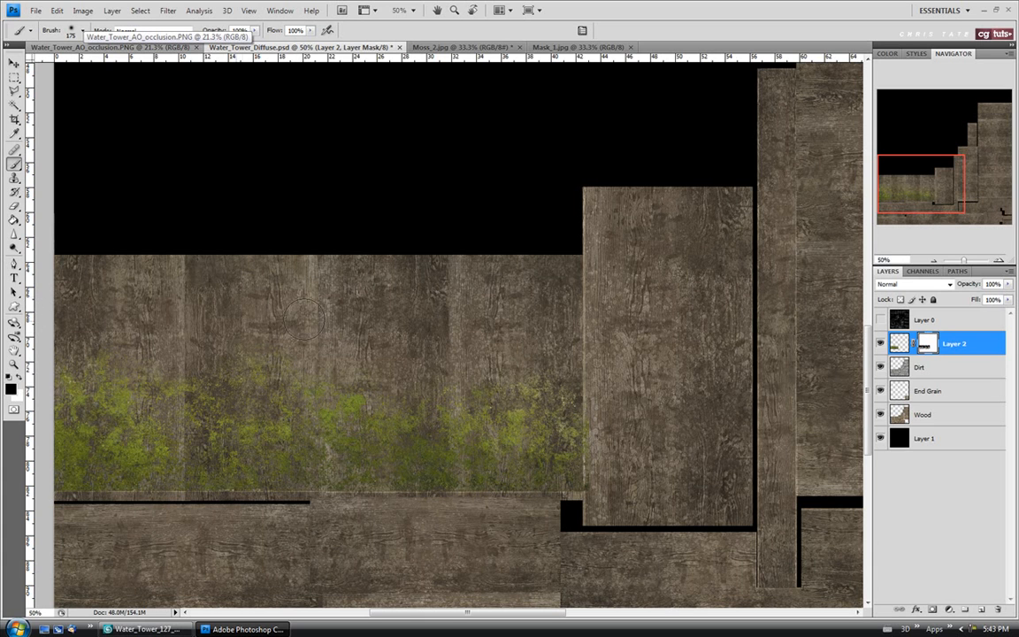
Step: Save the diffuse texture, check the moss on the water tower legs in 3ds Max, and return to Photoshop
{"action": "left_click", "coordinate": [36, 10]}
{"action": "left_click", "coordinate": [51, 163]}
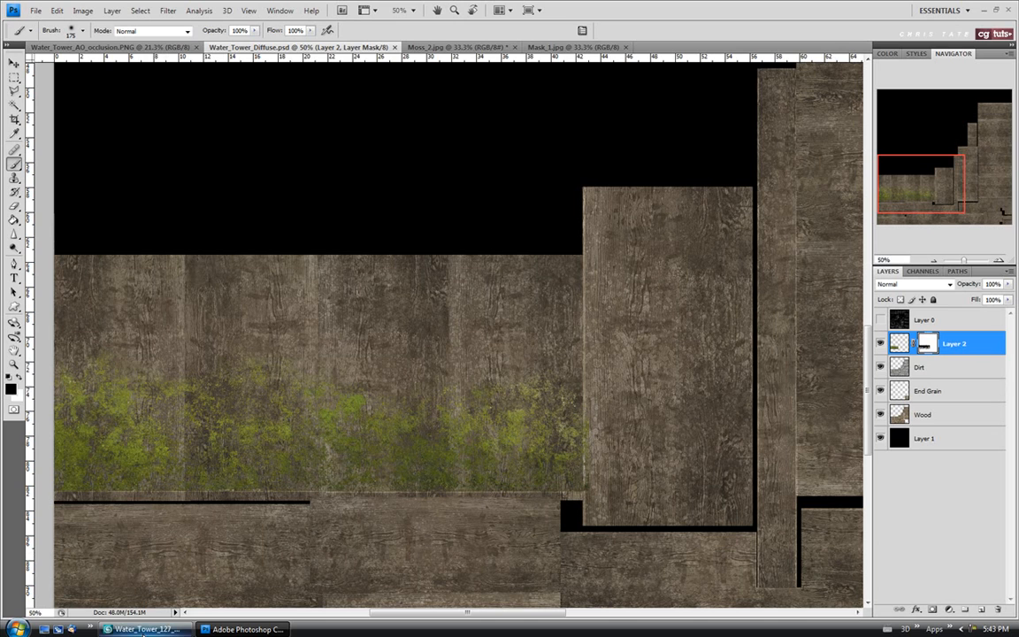
{"action": "key", "text": "alt+Tab"}
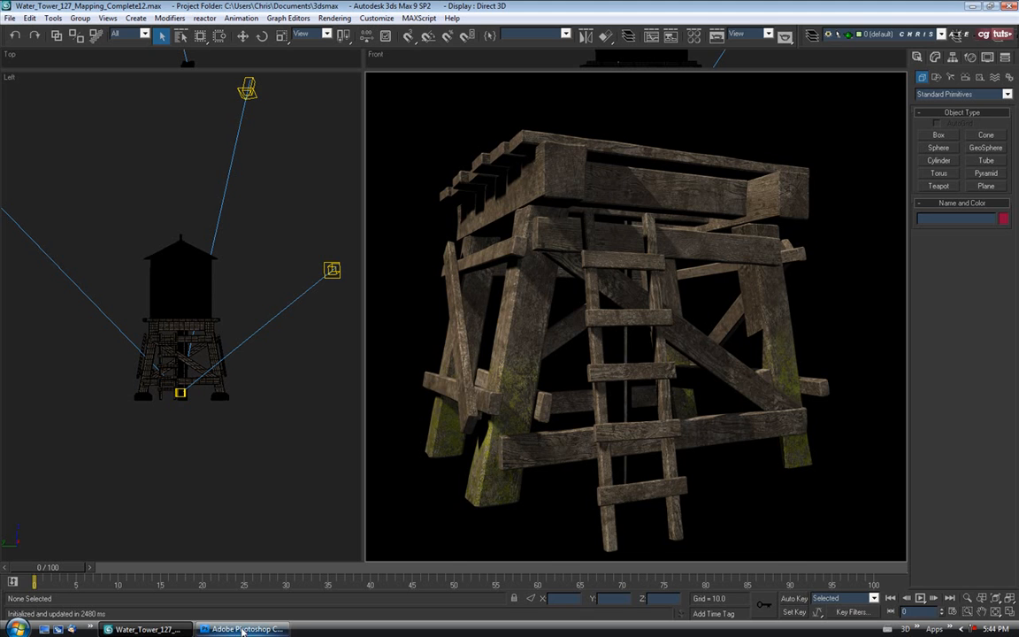
{"action": "key", "text": "alt+Tab"}
Step: Make Layer 2's moss image active and start a Hue/Saturation adjustment, with its dialog clear of the moss
{"action": "key", "text": "m"}
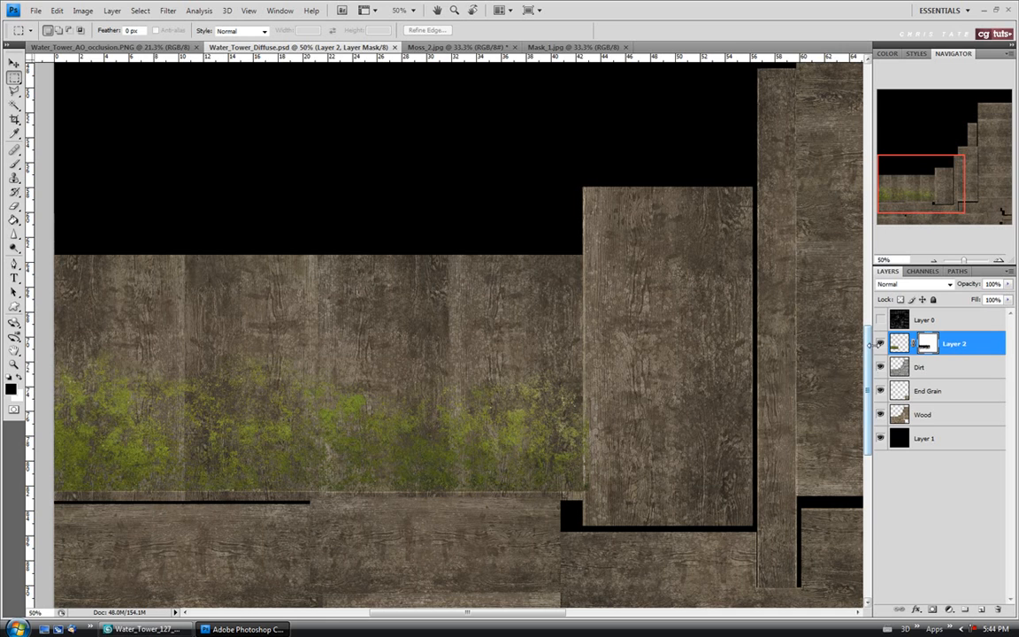
{"action": "left_click", "coordinate": [902, 343]}
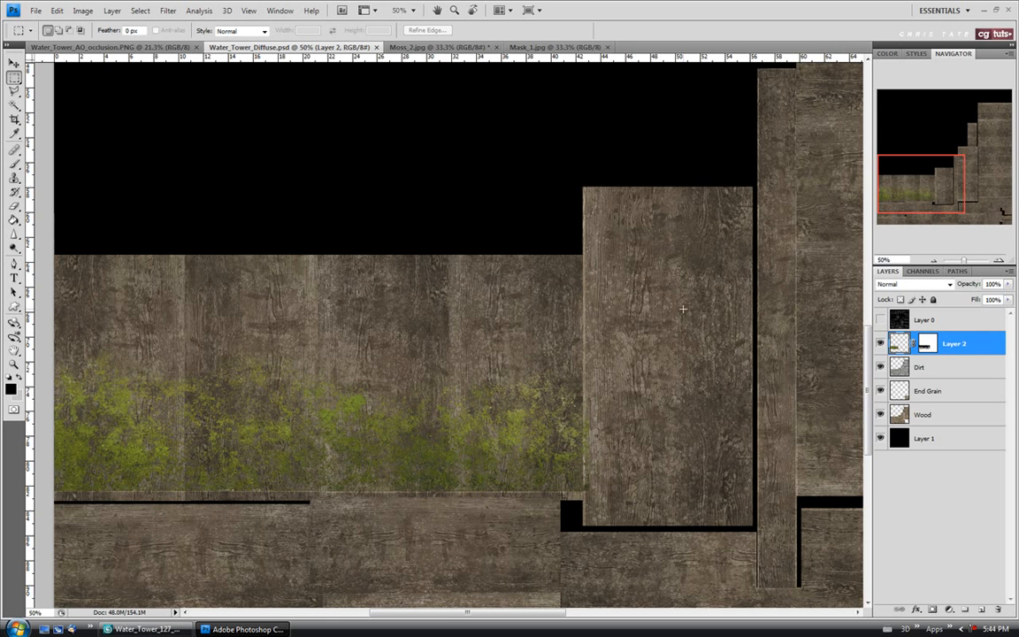
{"action": "left_click", "coordinate": [82, 11]}
{"action": "mouse_move", "coordinate": [89, 44]}
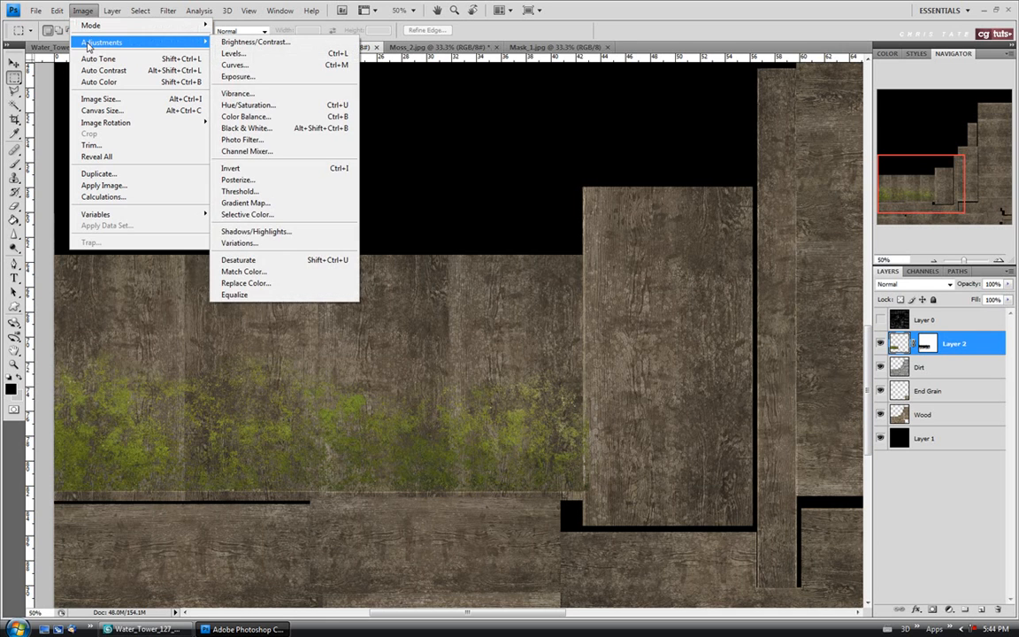
{"action": "left_click", "coordinate": [231, 104]}
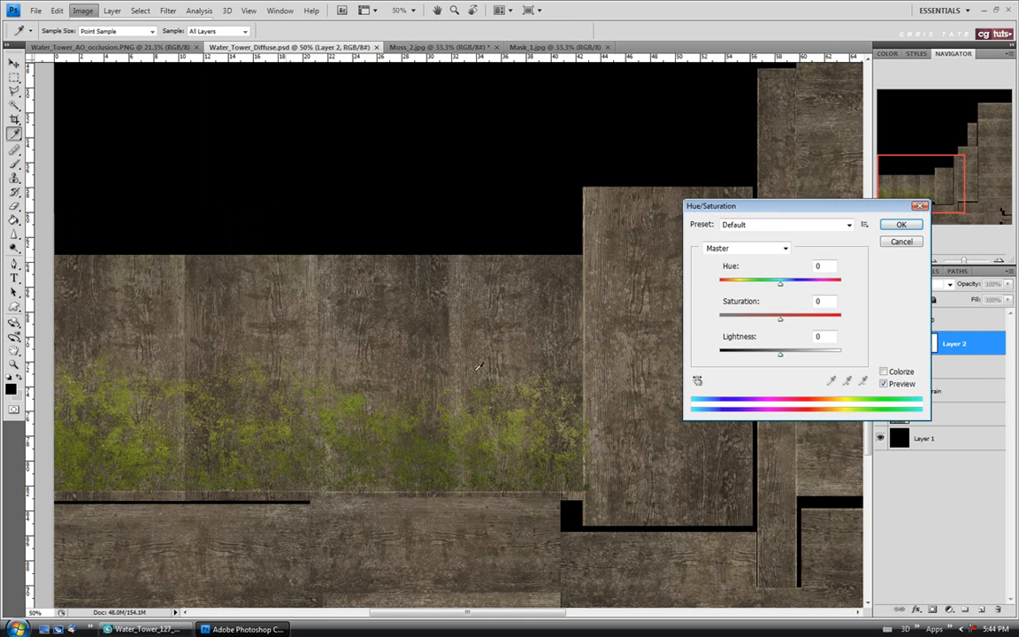
{"action": "left_click_drag", "start_coordinate": [769, 210], "coordinate": [360, 87]}
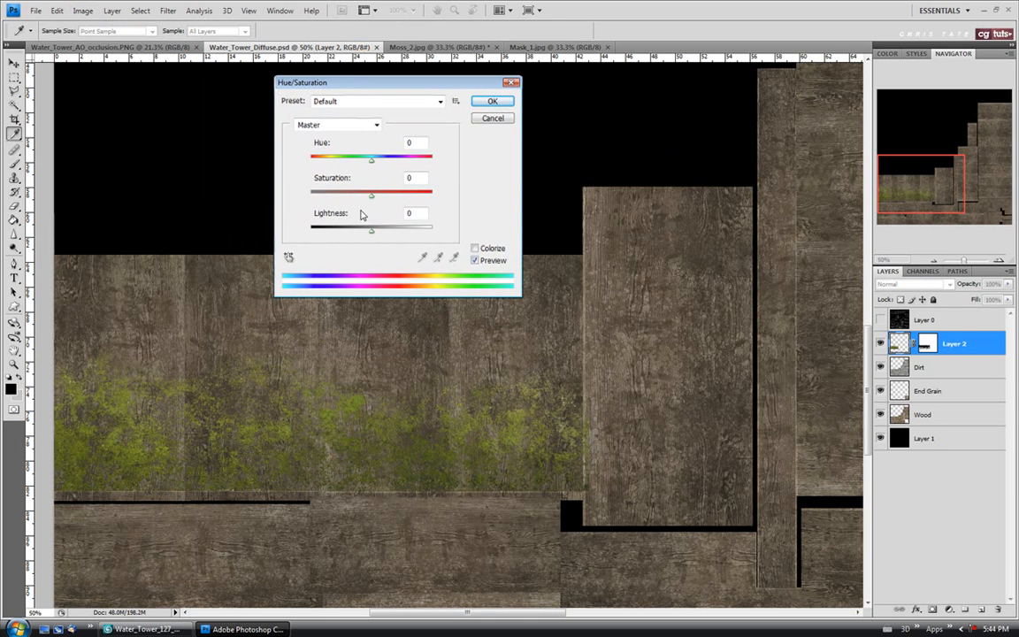
Step: Try a different hue and a stronger saturation on the moss
{"action": "left_click_drag", "start_coordinate": [371, 166], "coordinate": [402, 201]}
{"action": "type", "text": "0"}
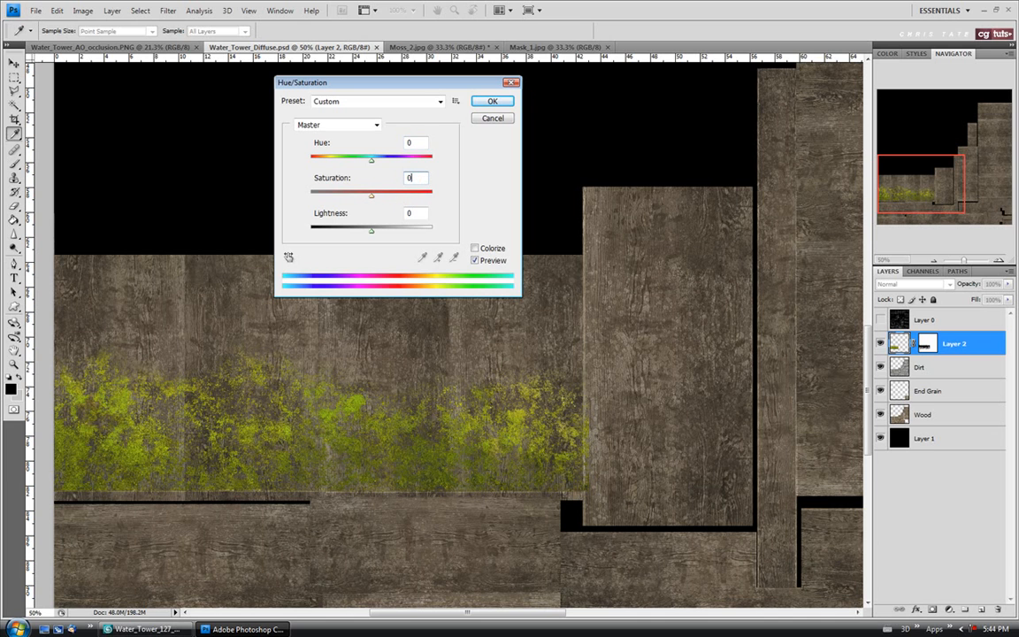
{"action": "type", "text": "0"}
Step: Darken the moss slightly by lowering its lightness, apply the adjustment, and save the diffuse texture
{"action": "mouse_move", "coordinate": [372, 233]}
{"action": "left_mouse_down"}
{"action": "mouse_move", "coordinate": [352, 231]}
{"action": "mouse_move", "coordinate": [399, 233]}
{"action": "mouse_move", "coordinate": [366, 234]}
{"action": "left_mouse_up"}
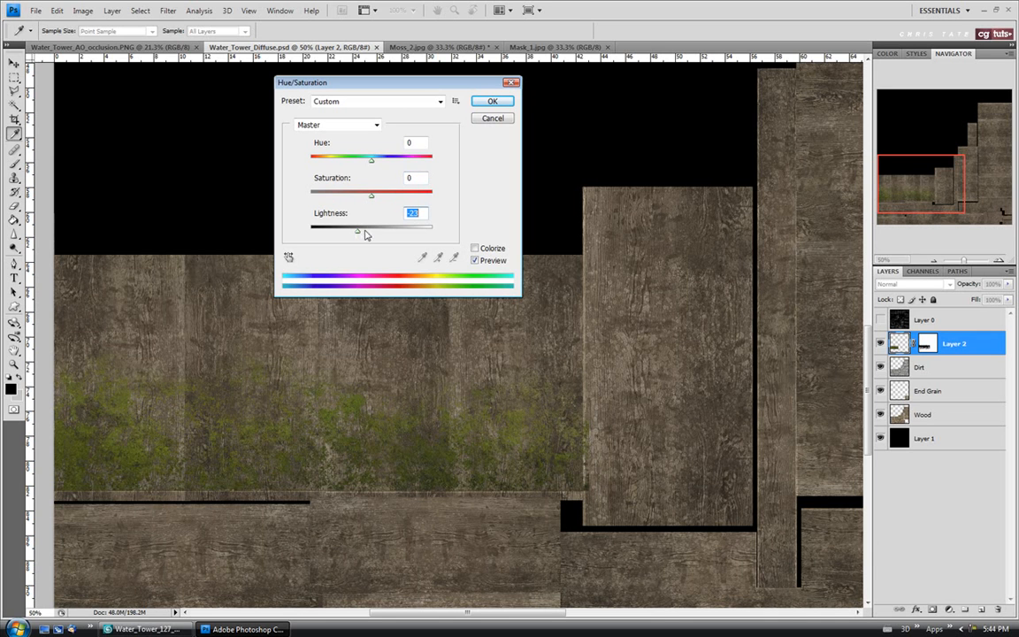
{"action": "left_click", "coordinate": [492, 100]}
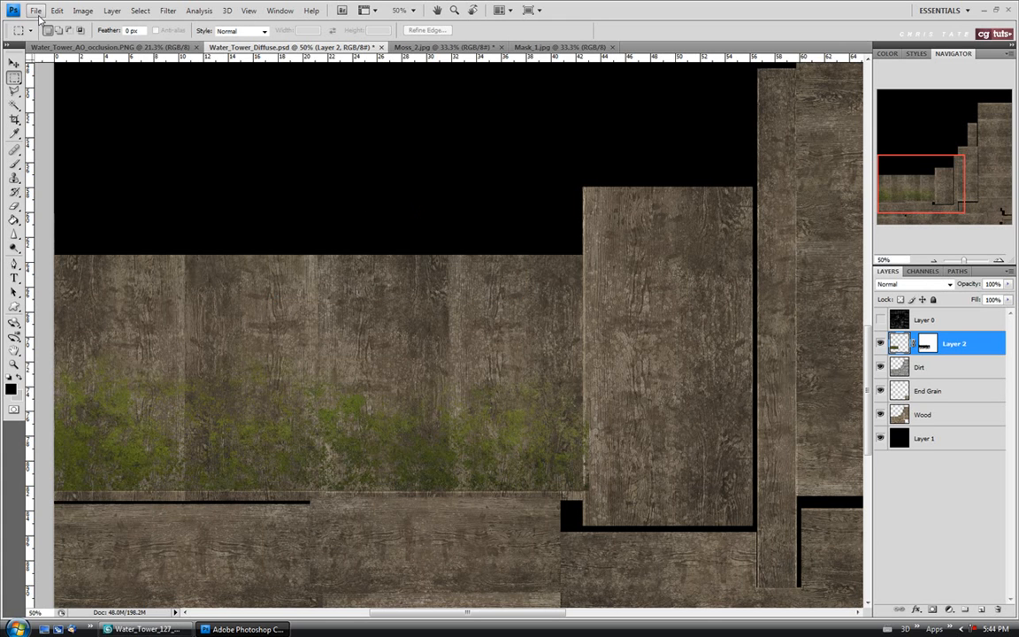
{"action": "left_click", "coordinate": [35, 11]}
{"action": "left_click", "coordinate": [39, 163]}
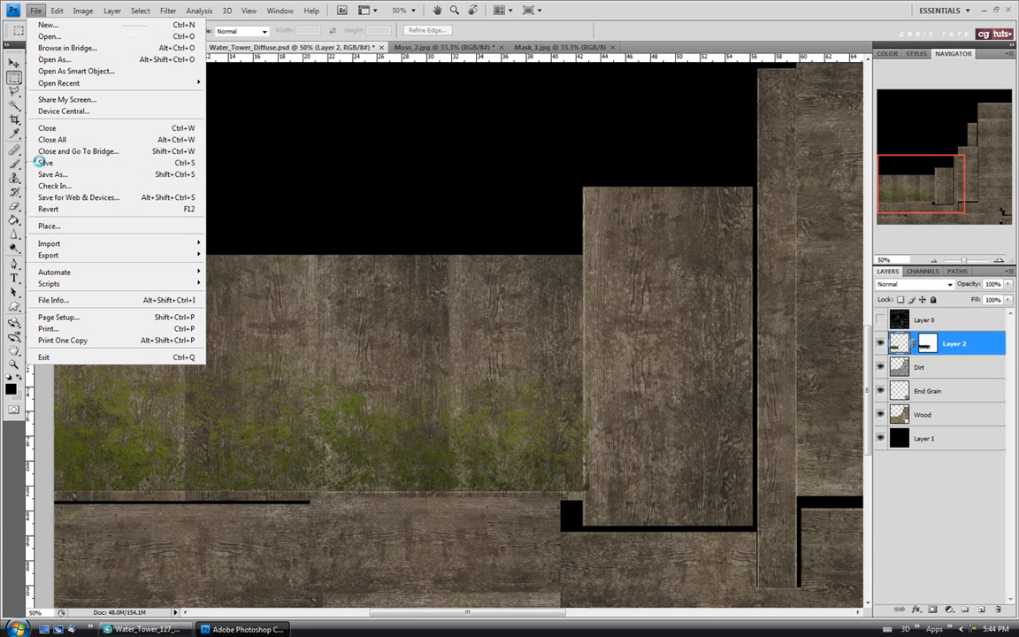
Step: Switch to 3ds Max, check the darkened moss on the tower, and save the scene incrementally as Water_Tower_127_Mapping_Complete13
{"action": "left_click", "coordinate": [145, 628]}
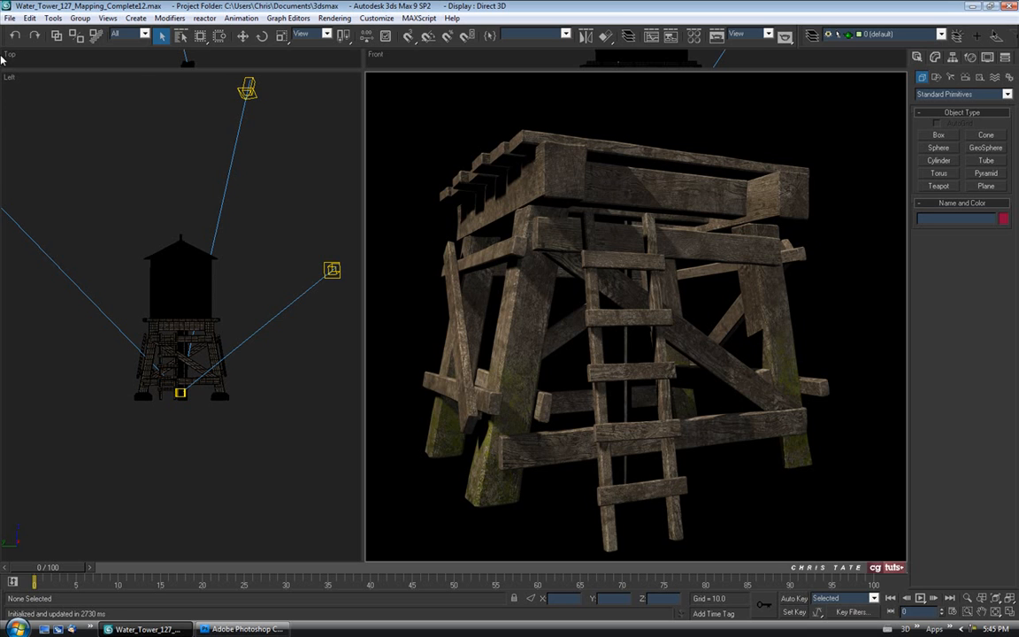
{"action": "left_click", "coordinate": [9, 17]}
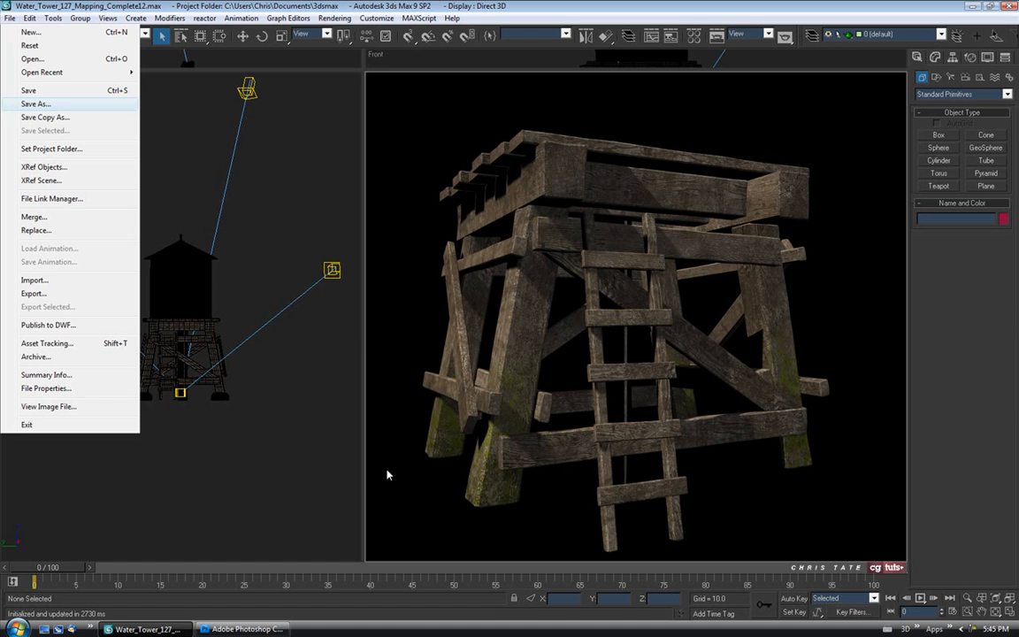
{"action": "key", "text": "Return"}
{"action": "left_click", "coordinate": [280, 413]}
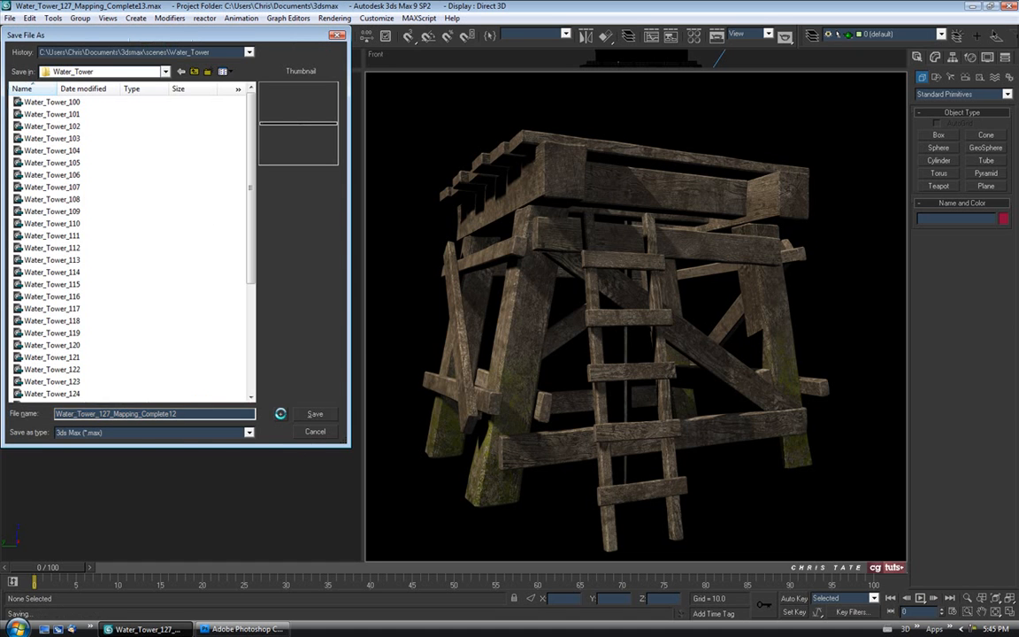
Step: Return to Photoshop and show the wireframe Layer 0 over the mossy panels and the planks below them
{"action": "left_click", "coordinate": [252, 629]}
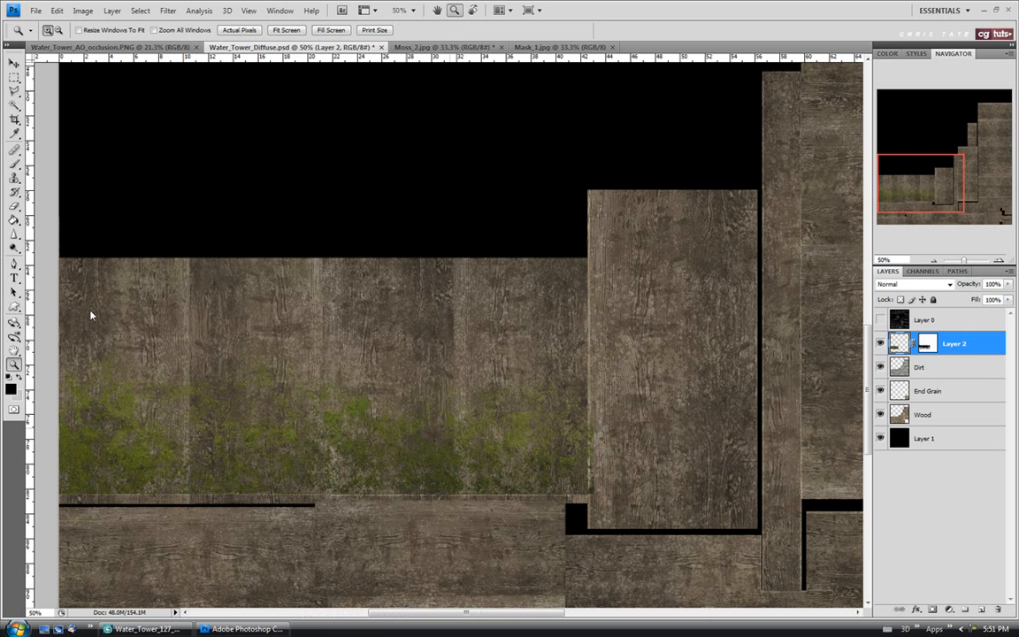
{"action": "left_click", "coordinate": [277, 31]}
{"action": "left_click", "coordinate": [880, 320]}
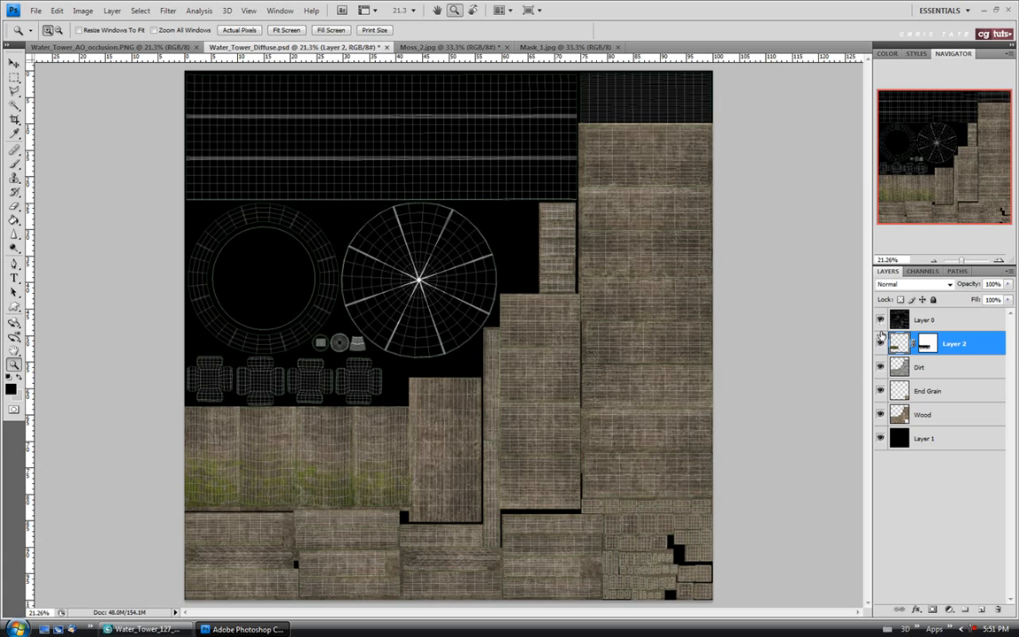
{"action": "left_click_drag", "start_coordinate": [299, 570], "coordinate": [279, 559]}
{"action": "left_click_drag", "start_coordinate": [868, 393], "coordinate": [877, 426]}
{"action": "left_click_drag", "start_coordinate": [500, 617], "coordinate": [465, 616]}
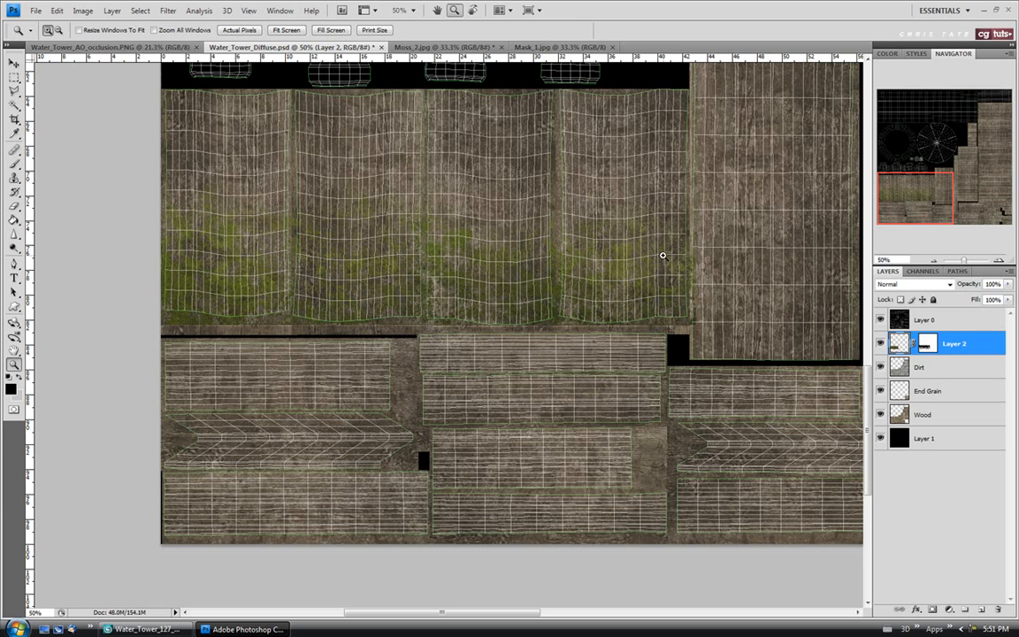
{"action": "right_click", "coordinate": [926, 344]}
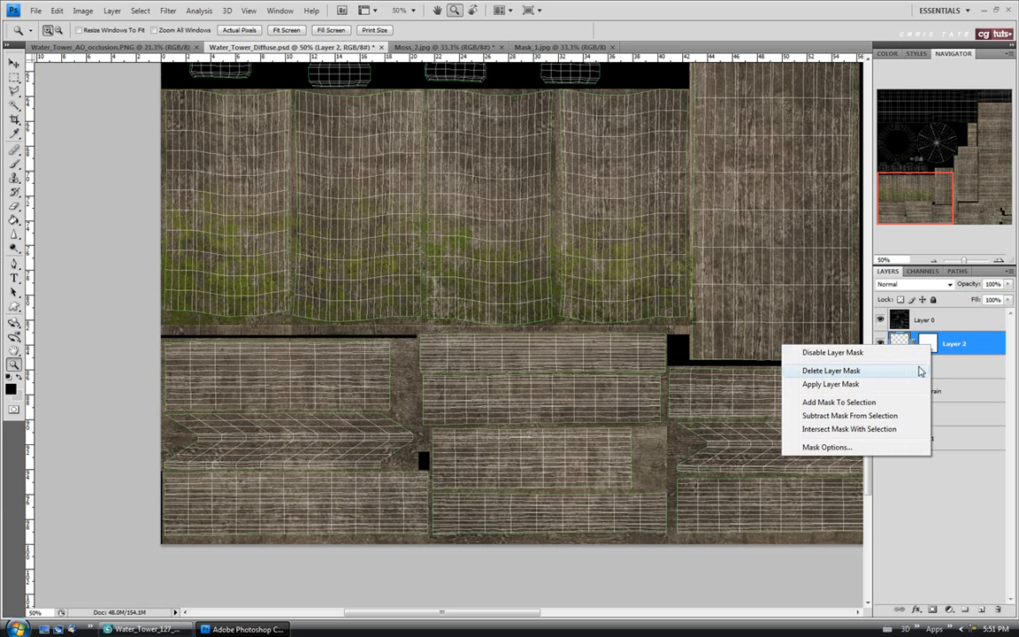
{"action": "key", "text": "Escape"}
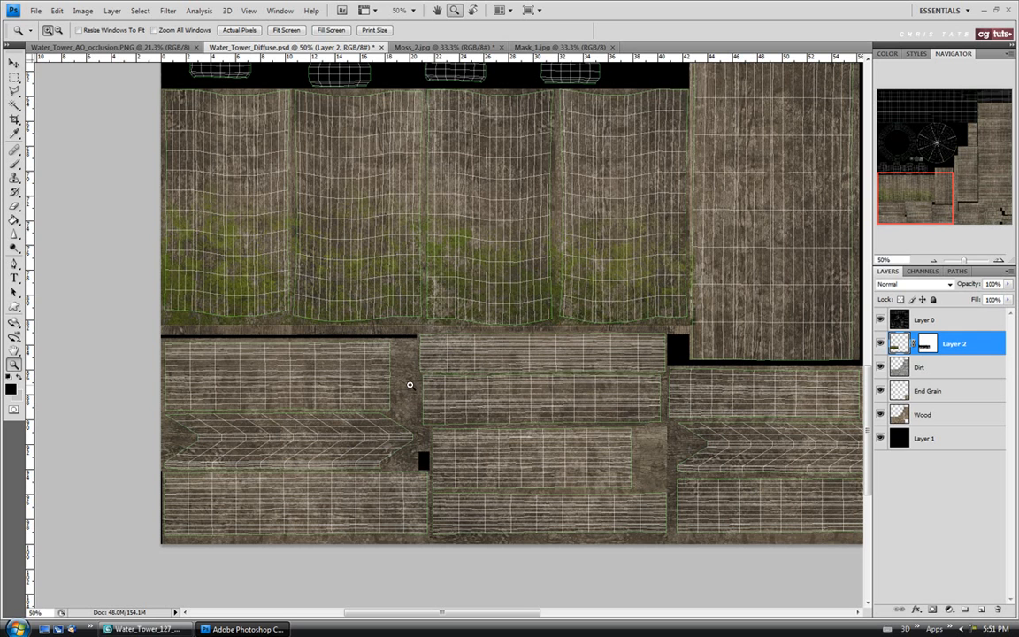
Step: Open the Moss_1 photo from the Water_Tower_Texture_Source folder
{"action": "left_click_drag", "start_coordinate": [443, 611], "coordinate": [462, 612]}
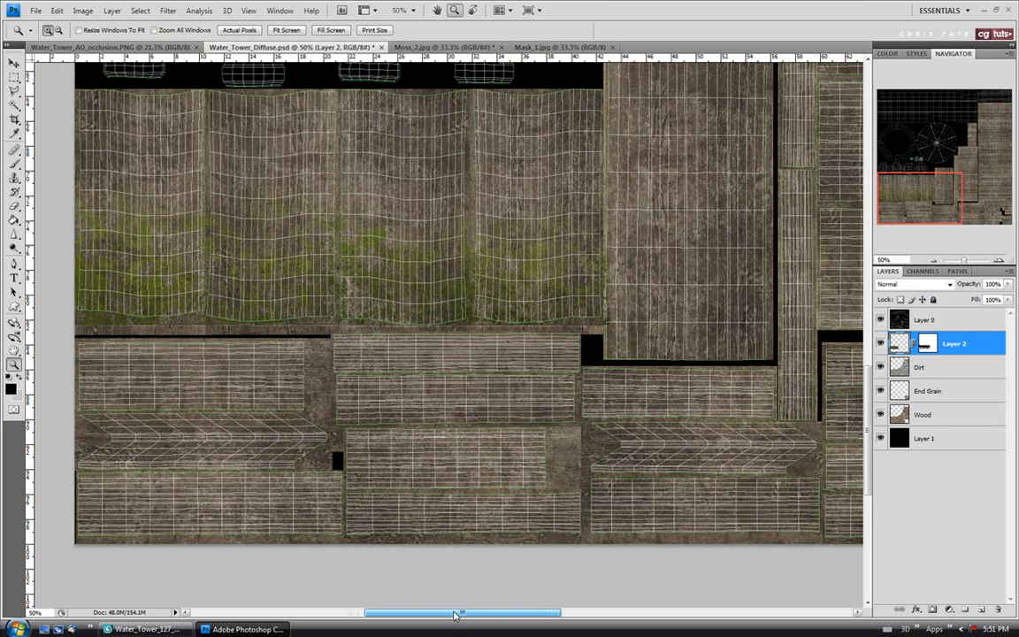
{"action": "left_click", "coordinate": [35, 11]}
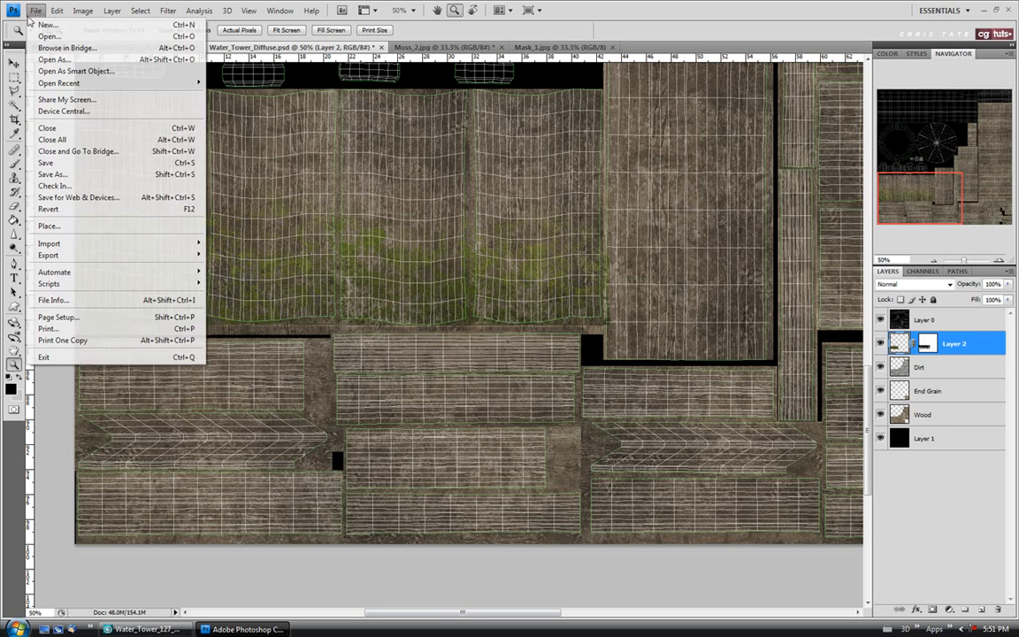
{"action": "left_click", "coordinate": [32, 38]}
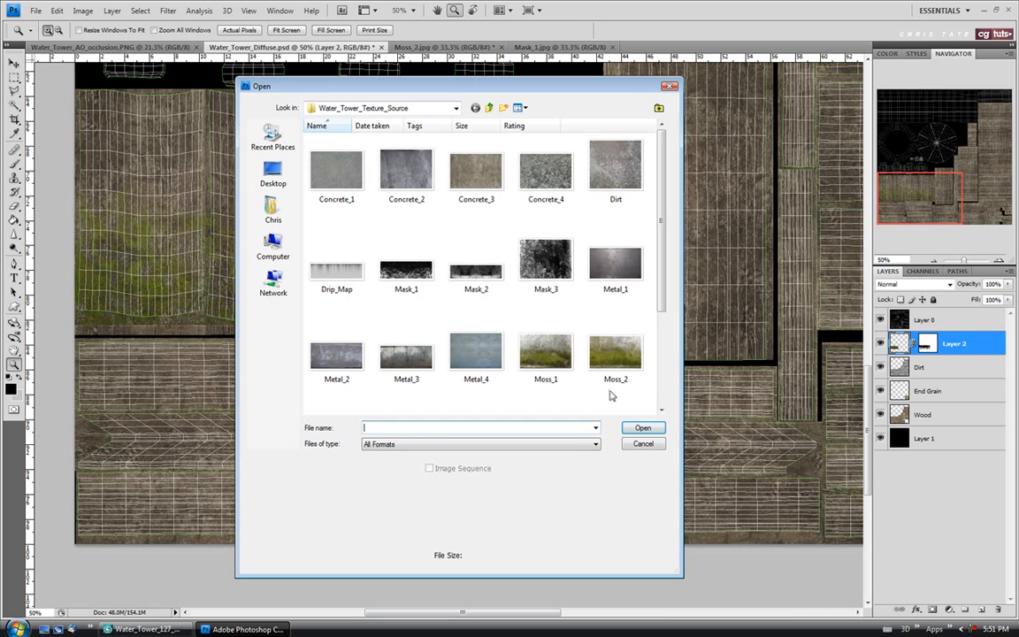
{"action": "left_click", "coordinate": [549, 358]}
{"action": "left_click", "coordinate": [641, 429]}
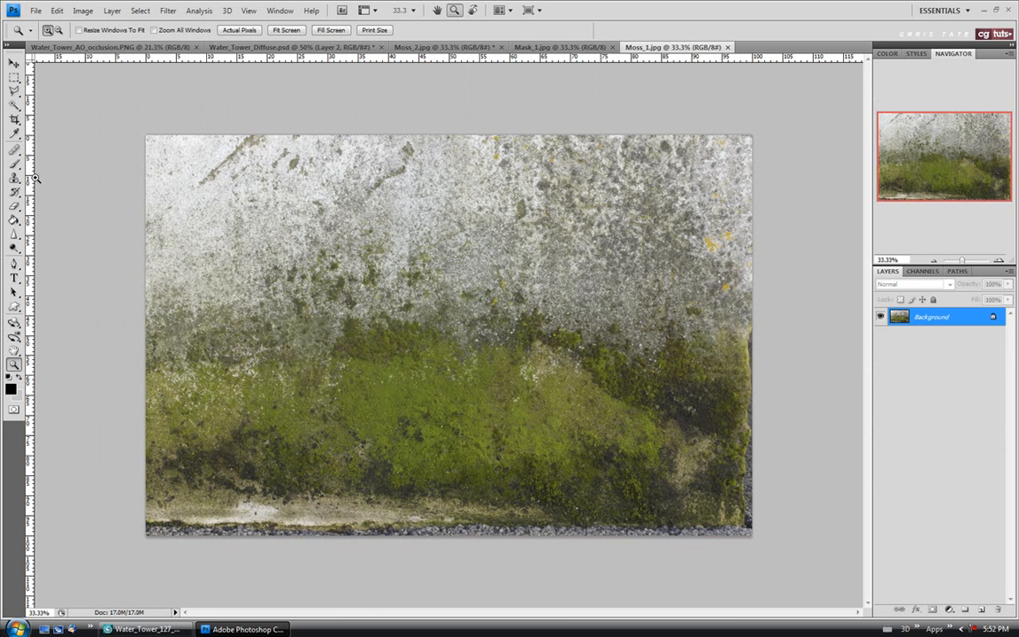
Step: Crop the Moss_1 photo to the mossy band, leaving out the concrete base, the far edge and most of the bare wall above
{"action": "left_click", "coordinate": [14, 117]}
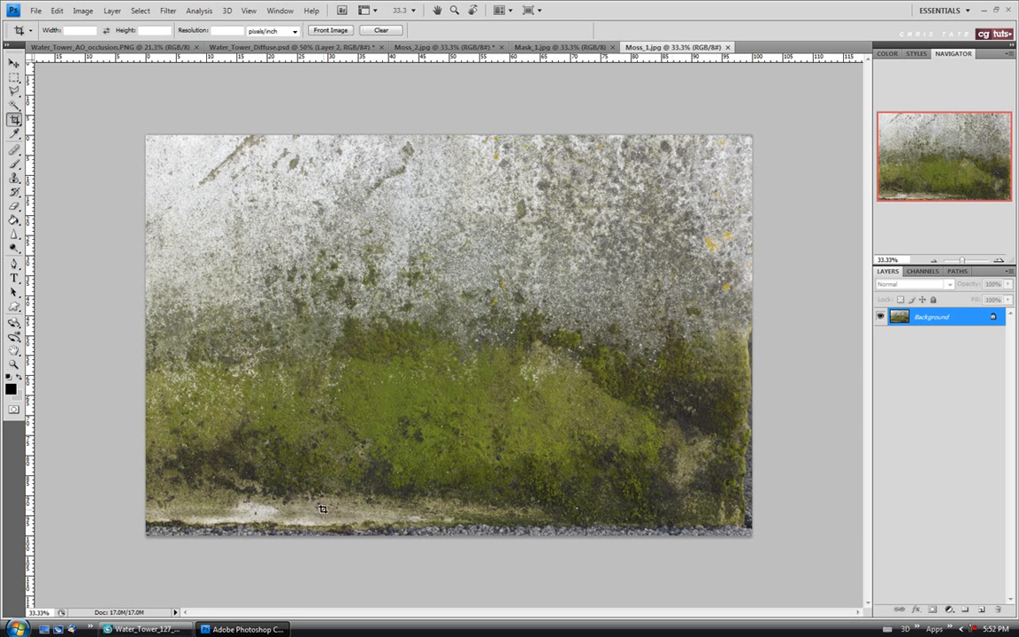
{"action": "left_click_drag", "start_coordinate": [139, 493], "coordinate": [714, 269]}
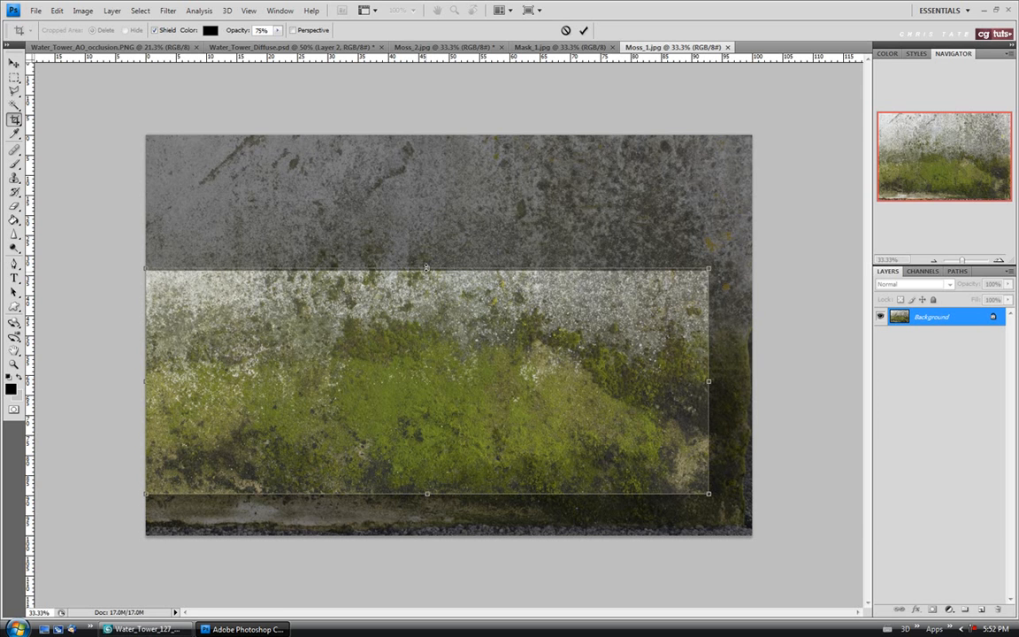
{"action": "left_click_drag", "start_coordinate": [412, 265], "coordinate": [412, 248]}
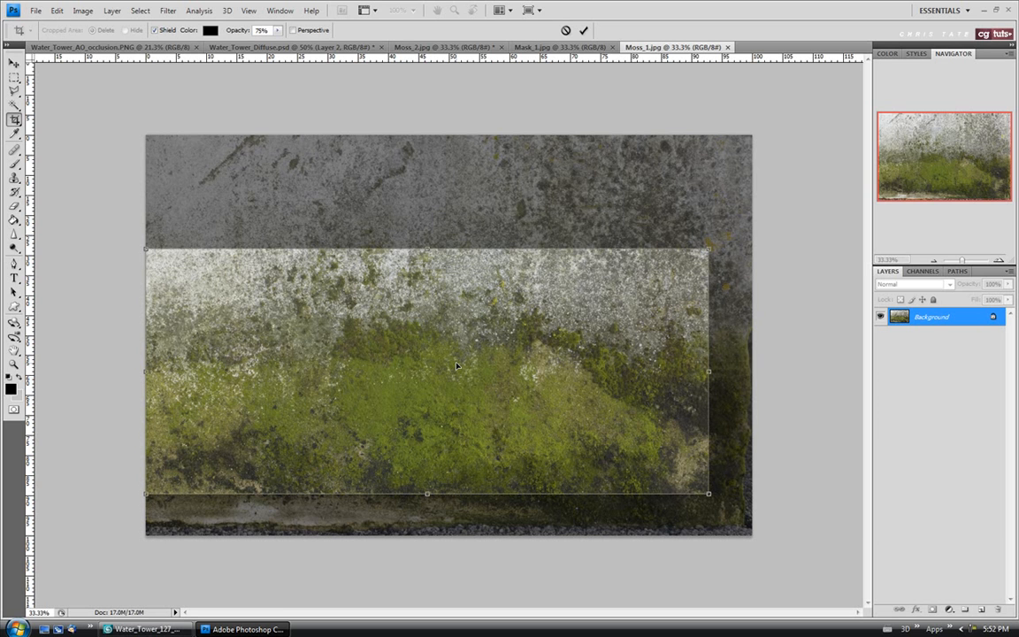
{"action": "key", "text": "Return"}
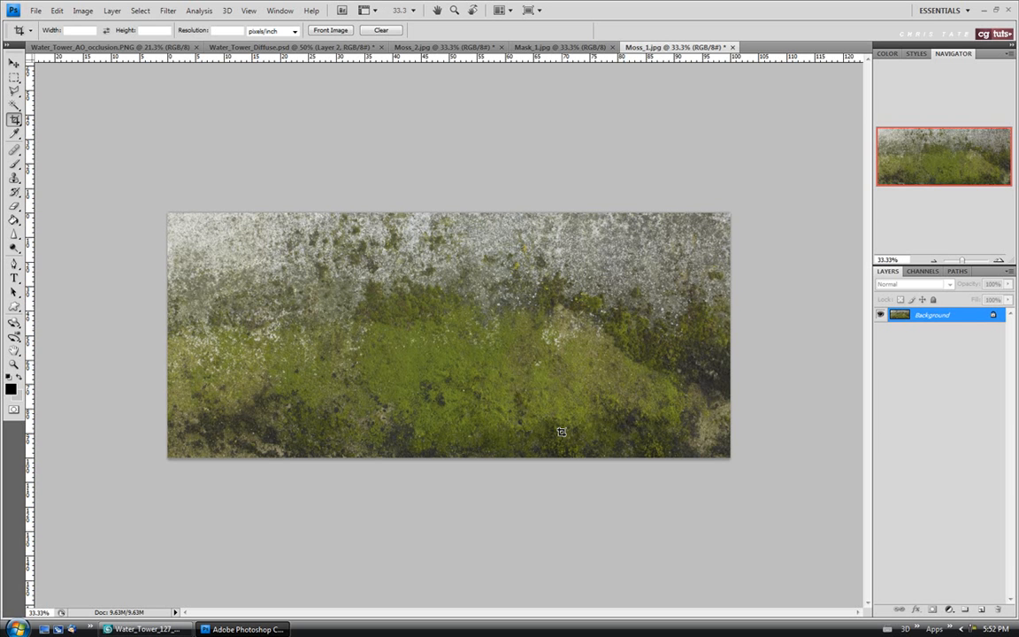
Step: Copy the whole cropped moss photo and paste it as a new layer into Water_Tower_Diffuse.psd
{"action": "key", "text": "ctrl+a"}
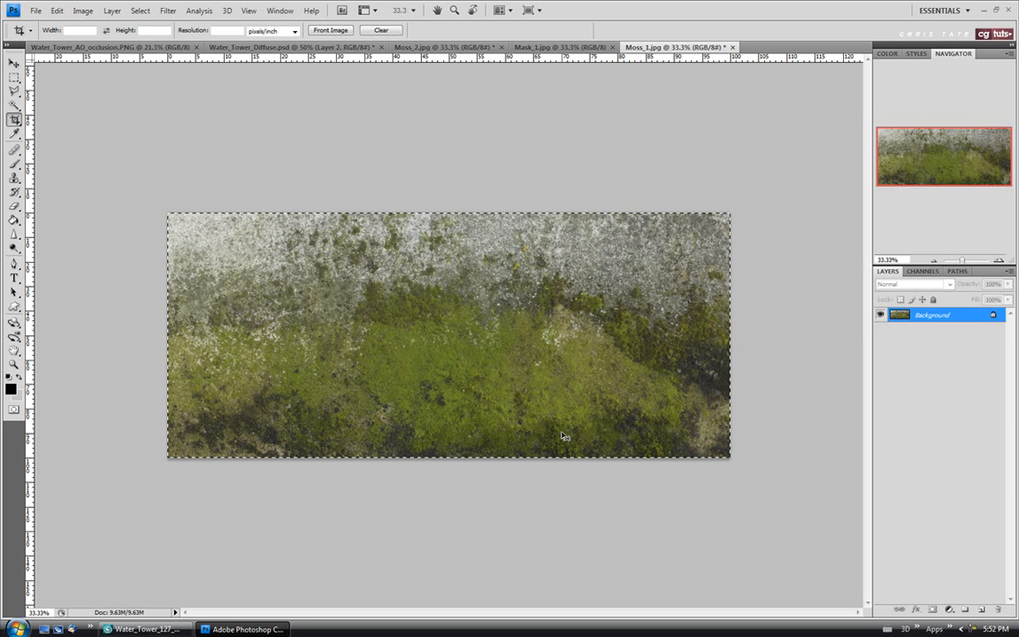
{"action": "left_click", "coordinate": [322, 48]}
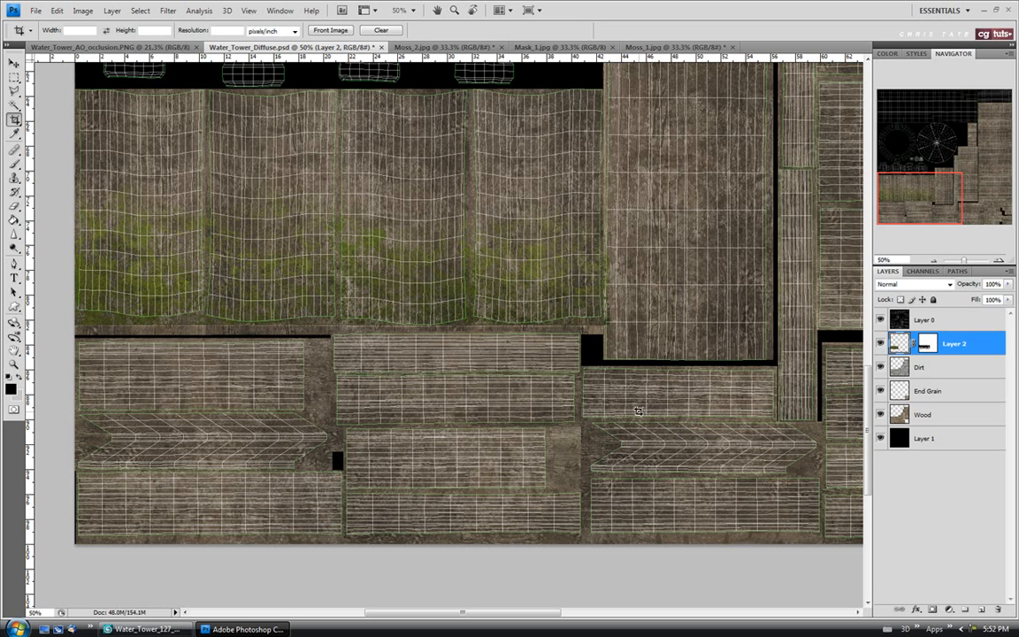
{"action": "key", "text": "ctrl+v"}
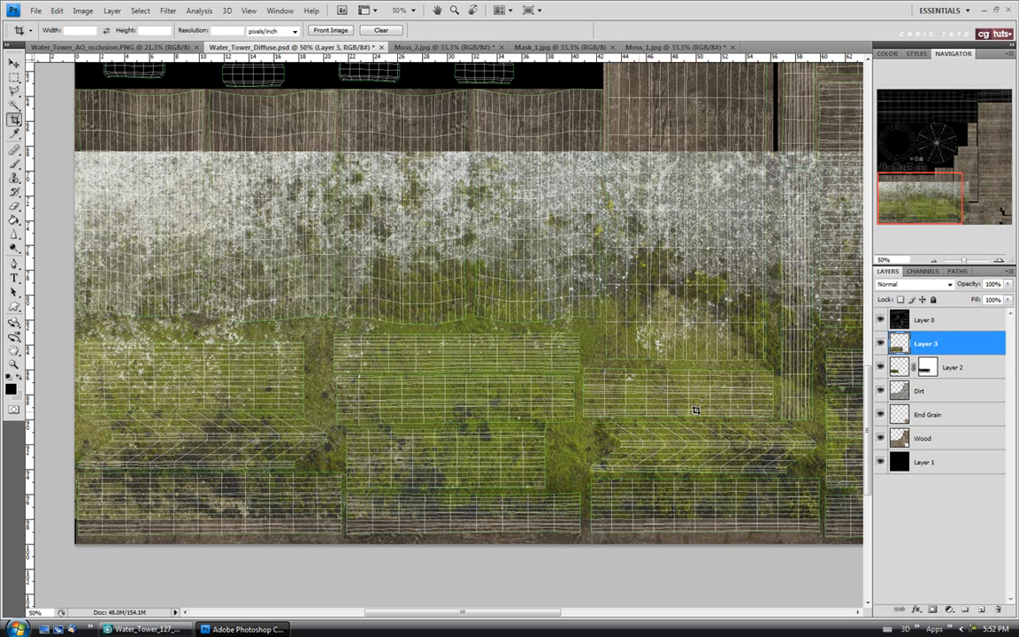
Step: Scale the pasted moss proportionally to about 61.9% and place it over the horizontal planks below the mossy panels
{"action": "left_click", "coordinate": [14, 64]}
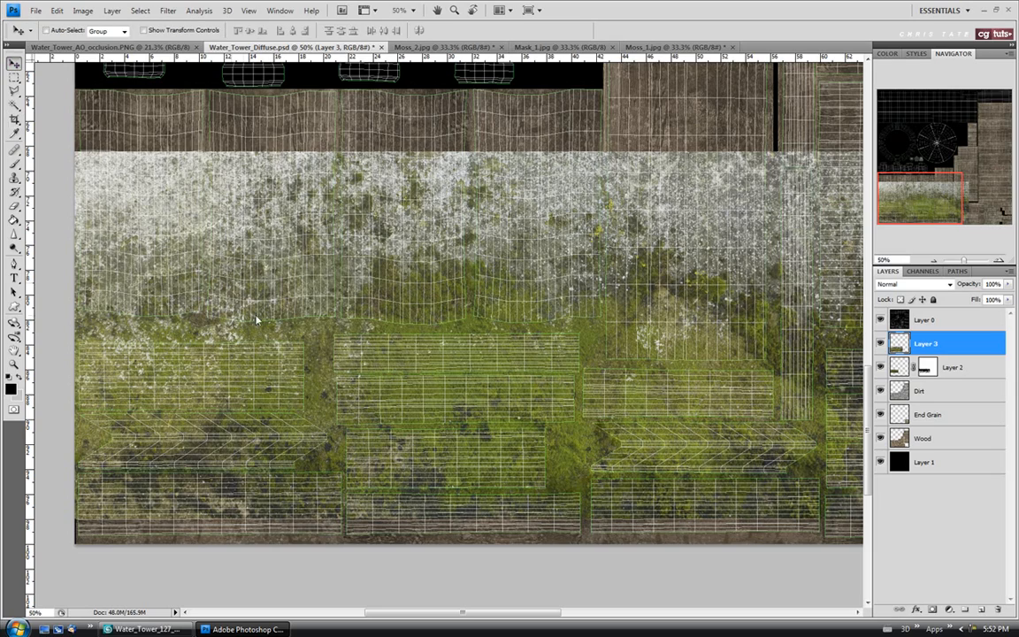
{"action": "left_click_drag", "start_coordinate": [252, 404], "coordinate": [252, 426]}
{"action": "key", "text": "ctrl+t"}
{"action": "left_click_drag", "start_coordinate": [76, 184], "coordinate": [331, 432]}
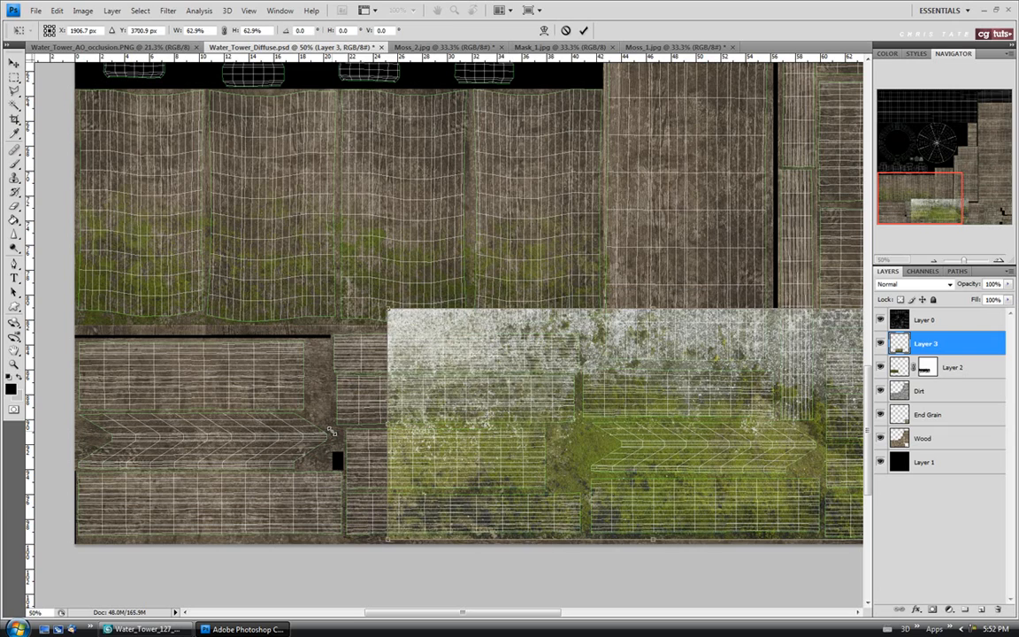
{"action": "left_click_drag", "start_coordinate": [476, 403], "coordinate": [174, 408]}
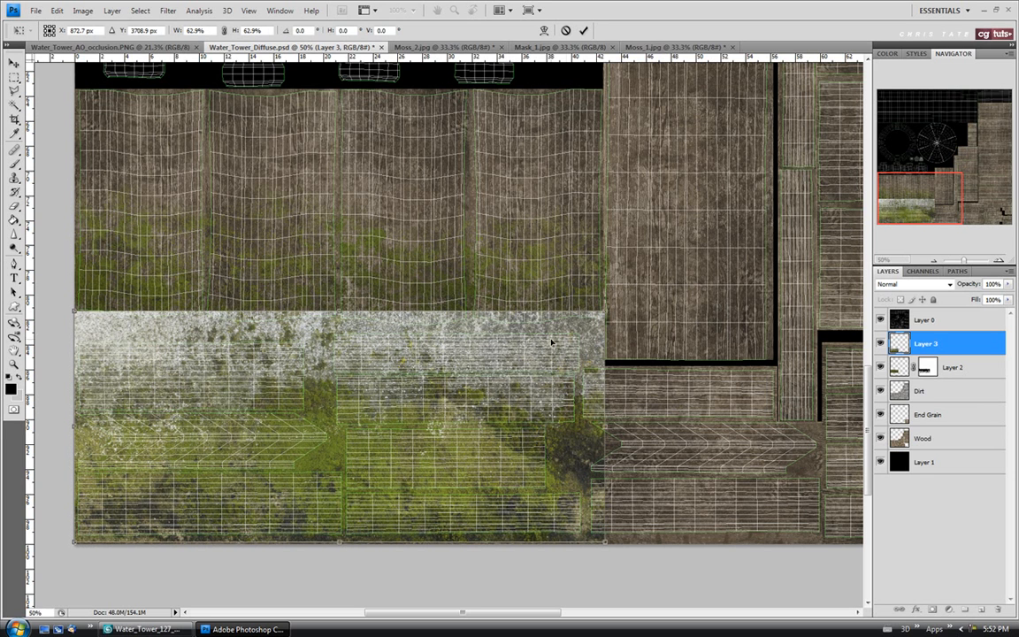
{"action": "left_click_drag", "start_coordinate": [605, 312], "coordinate": [597, 316]}
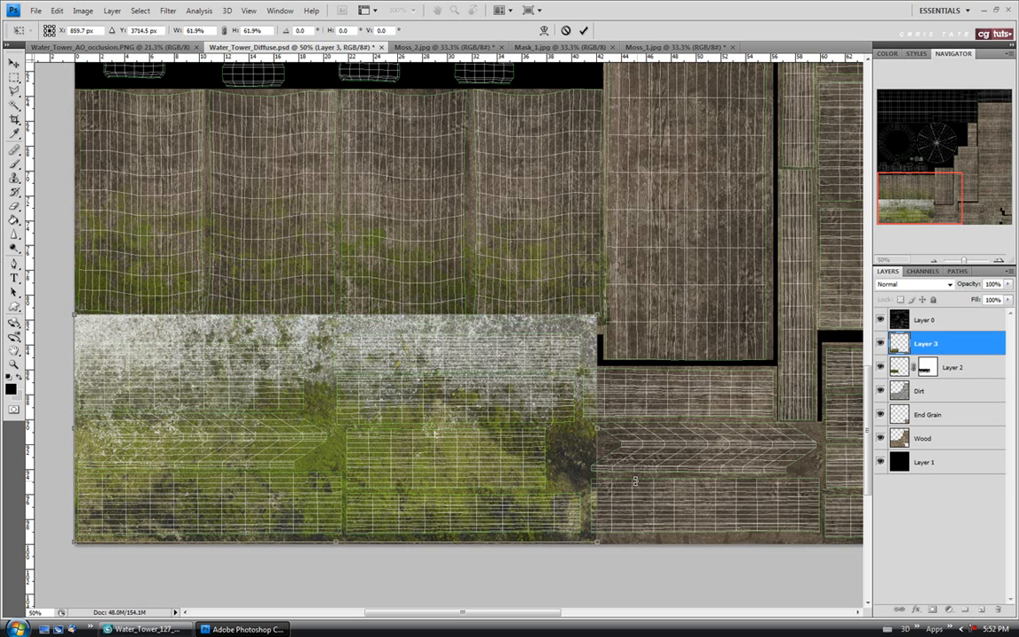
{"action": "key", "text": "Return"}
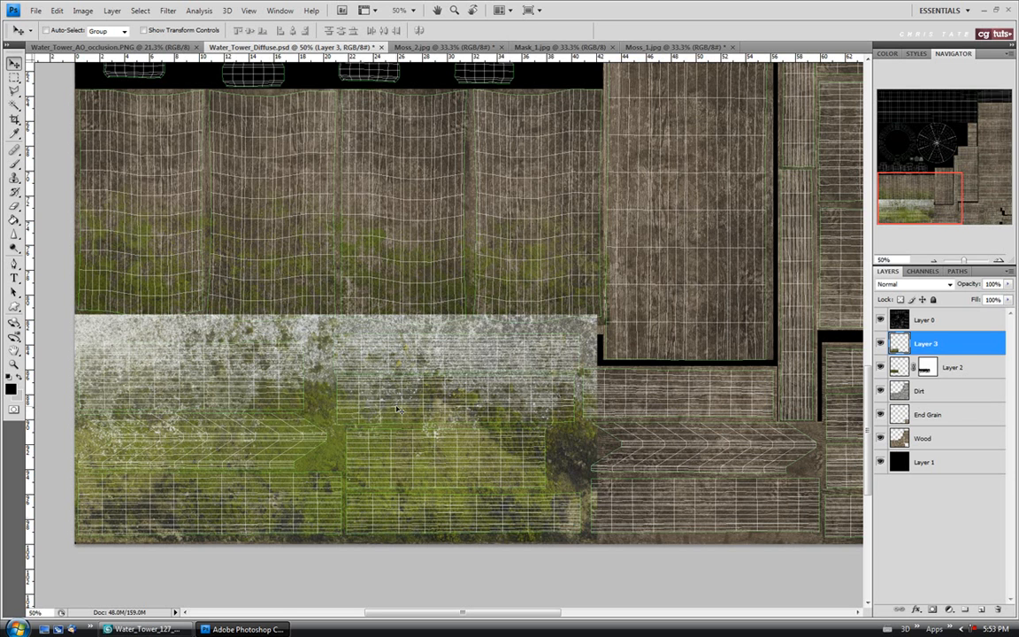
Step: Add a layer mask to Layer 3 and paste the Mask_1 image into its mask channel
{"action": "left_click", "coordinate": [553, 46]}
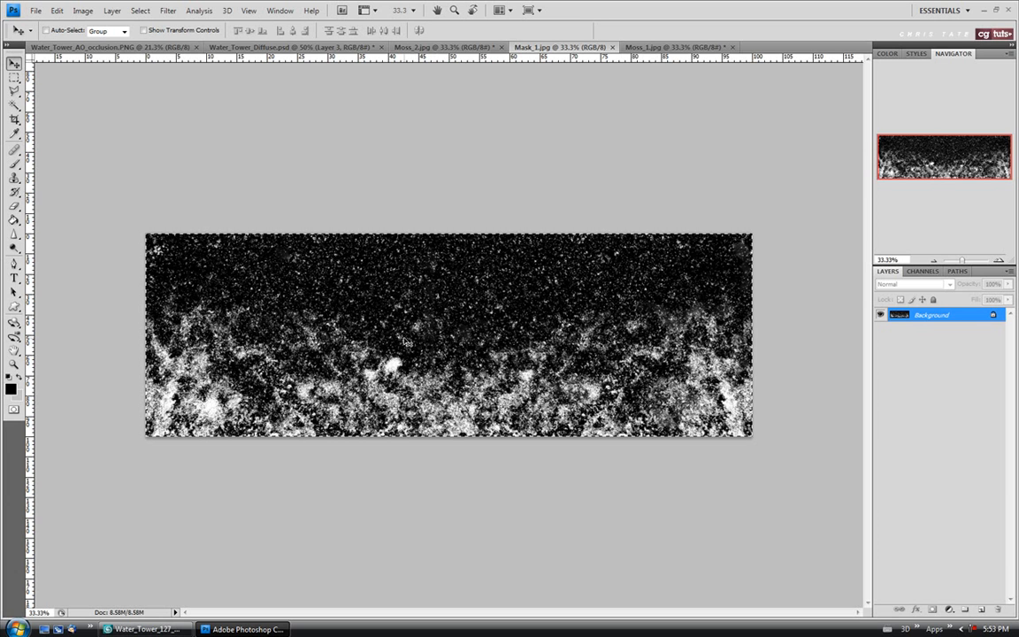
{"action": "left_click", "coordinate": [262, 47]}
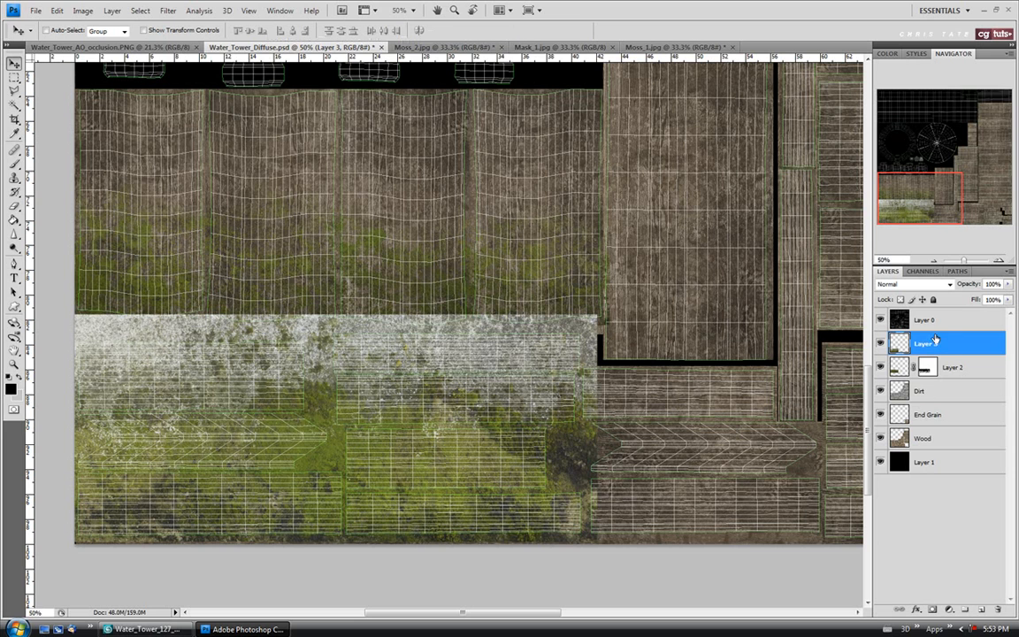
{"action": "left_click", "coordinate": [933, 610]}
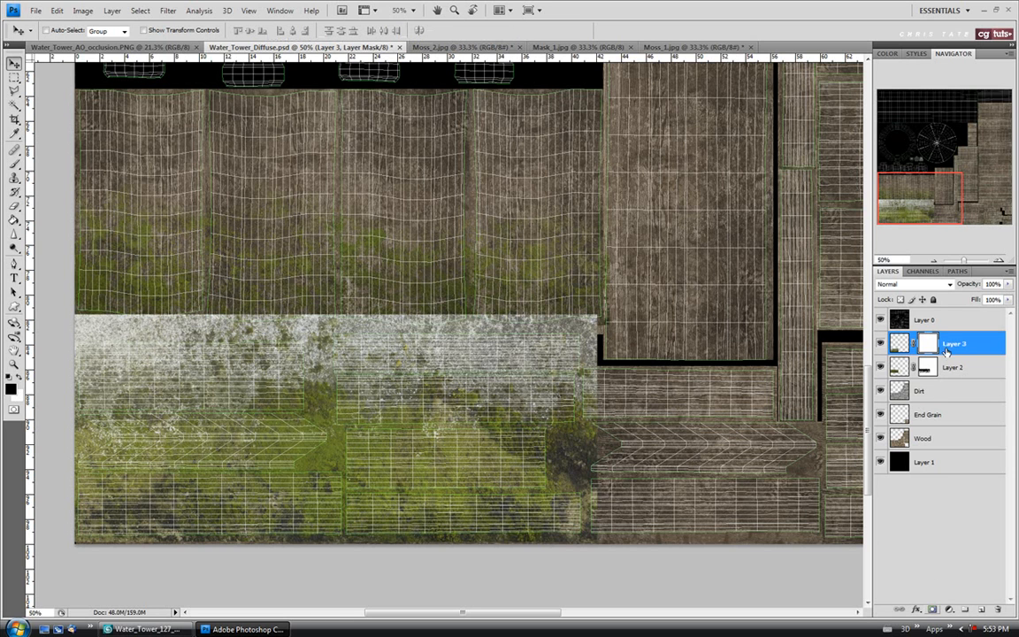
{"action": "left_click", "coordinate": [922, 270]}
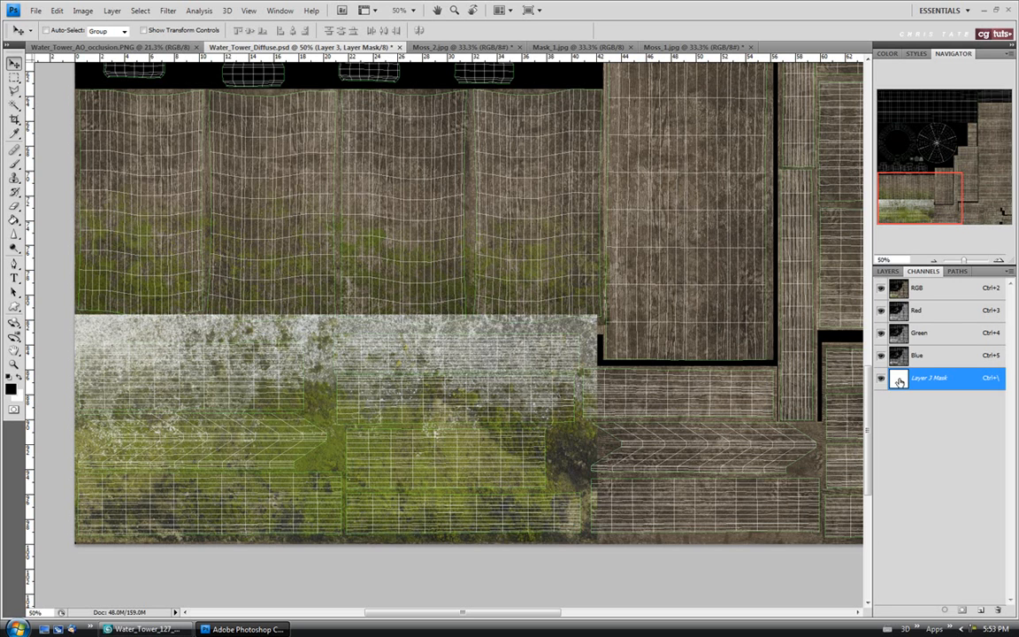
{"action": "key", "text": "ctrl+v"}
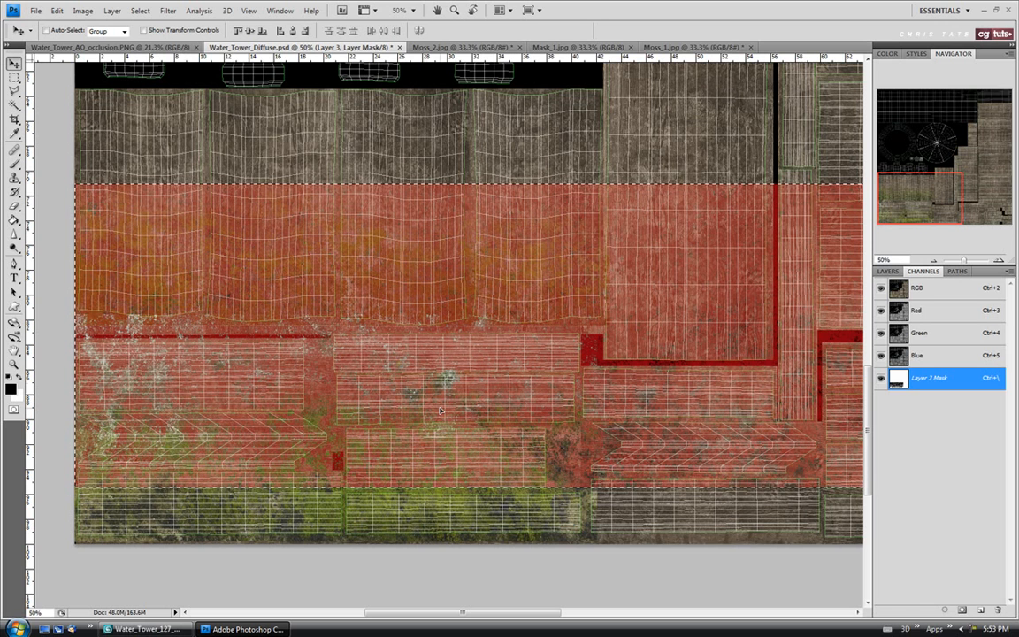
Step: Align the pasted mask with the lower corner of the texture over the planks and scale it proportionally to about 86%
{"action": "left_click_drag", "start_coordinate": [408, 331], "coordinate": [404, 392]}
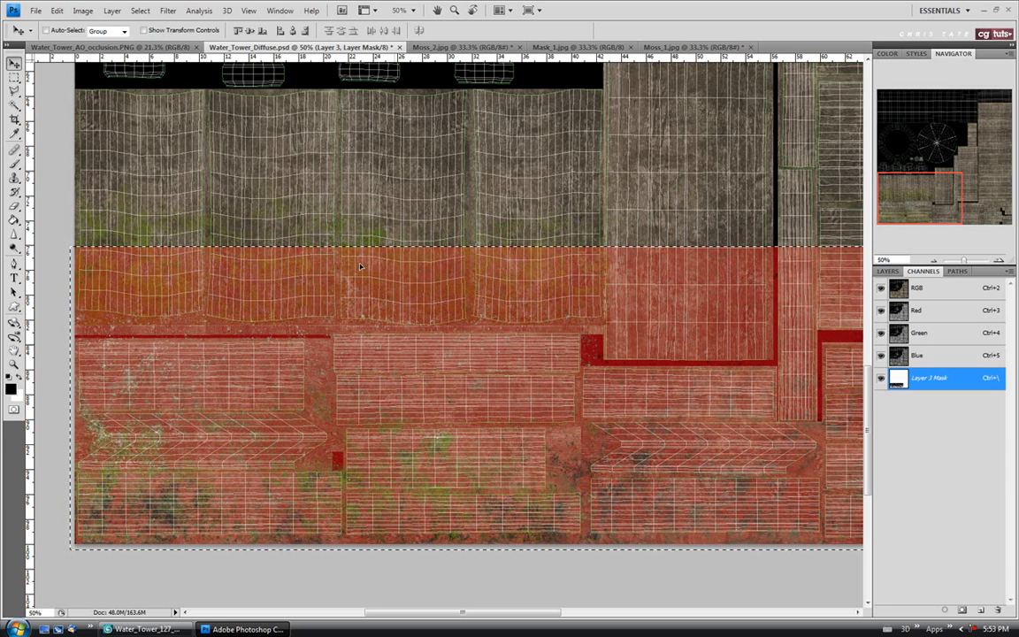
{"action": "key", "text": "Right"}
{"action": "key", "text": "Right"}
{"action": "key", "text": "Right"}
{"action": "key", "text": "Right"}
{"action": "key", "text": "Up"}
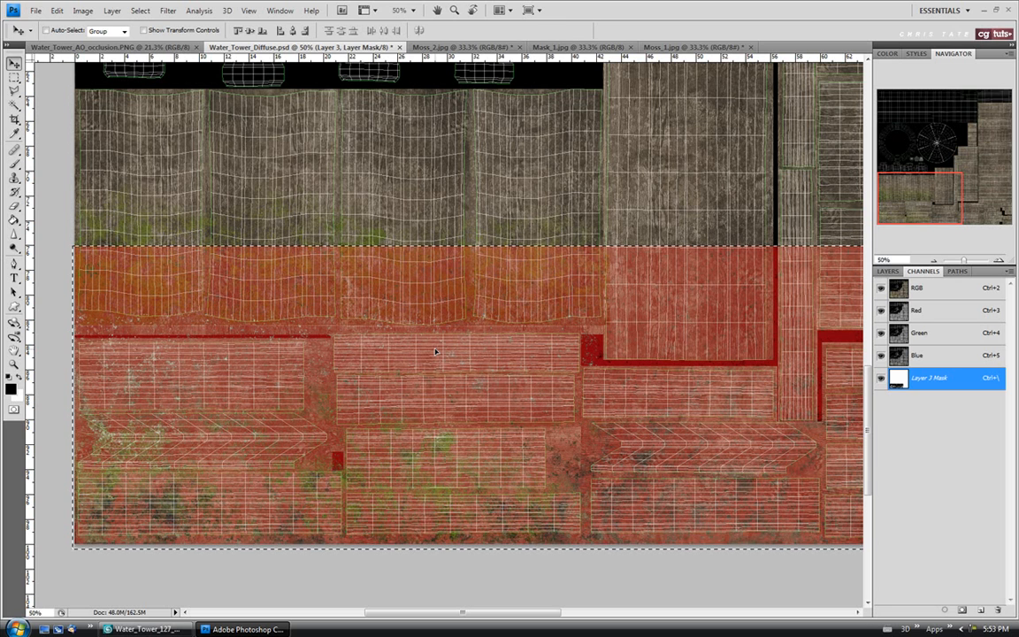
{"action": "key", "text": "ctrl+t"}
{"action": "left_click_drag", "start_coordinate": [74, 249], "coordinate": [214, 338]}
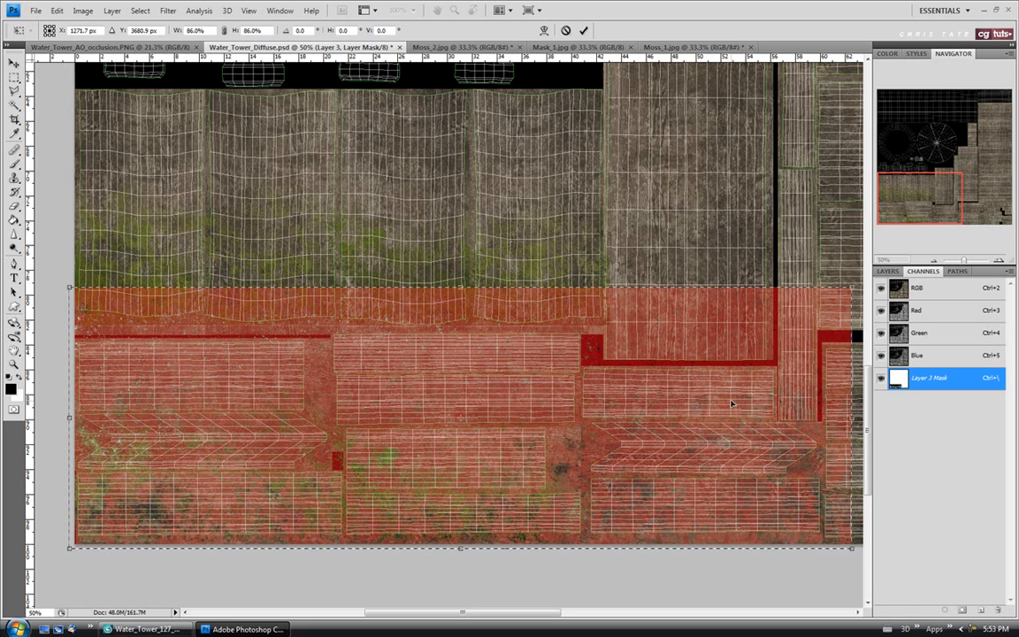
{"action": "key", "text": "Return"}
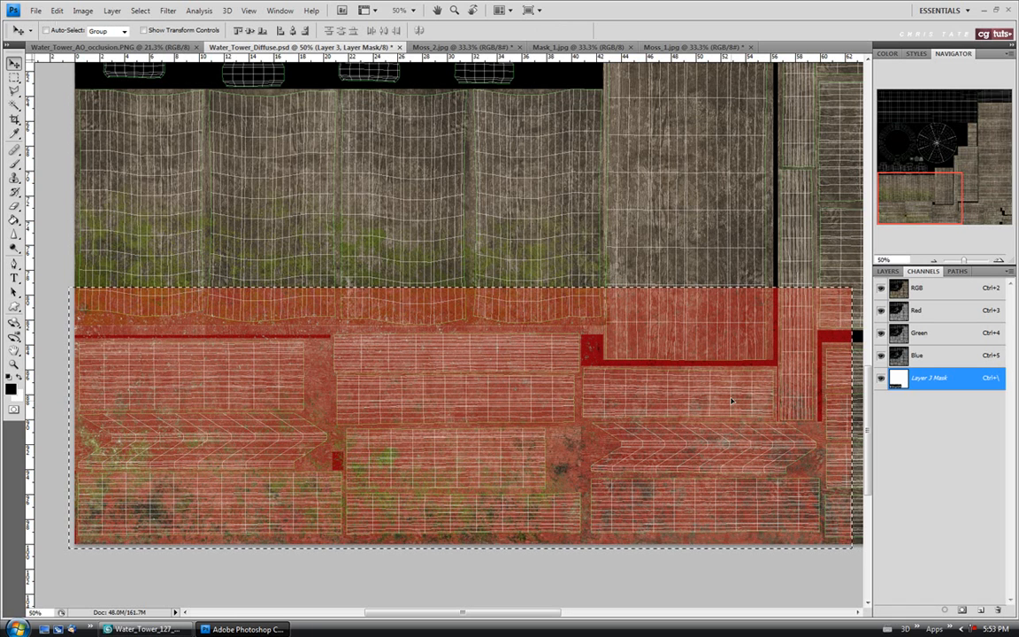
Step: Return from the mask channel to Layer 3's image and clear the selection
{"action": "left_click", "coordinate": [887, 271]}
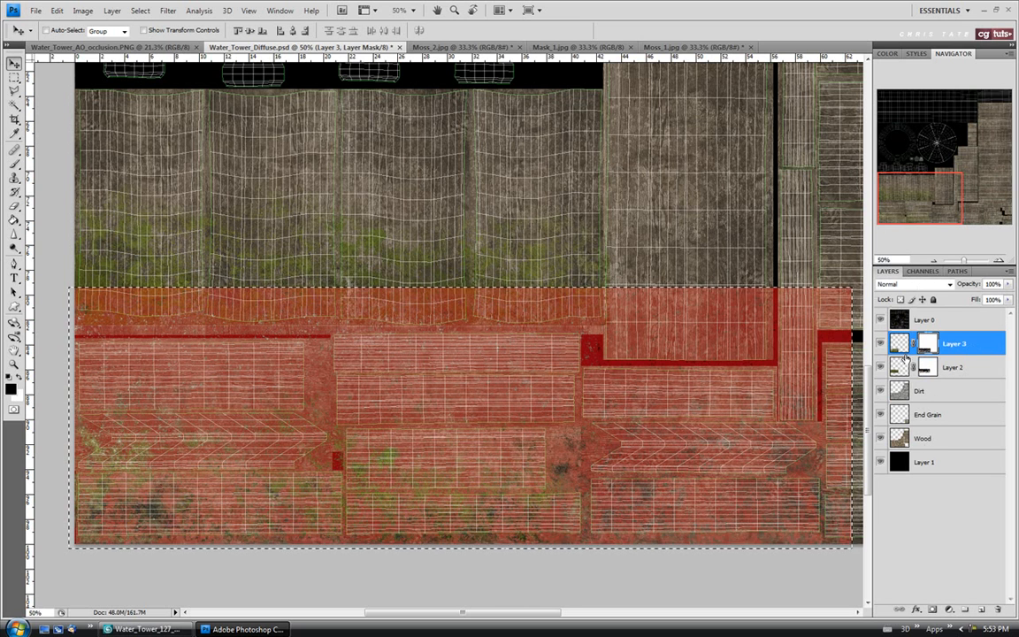
{"action": "left_click", "coordinate": [898, 343]}
{"action": "left_click", "coordinate": [14, 78]}
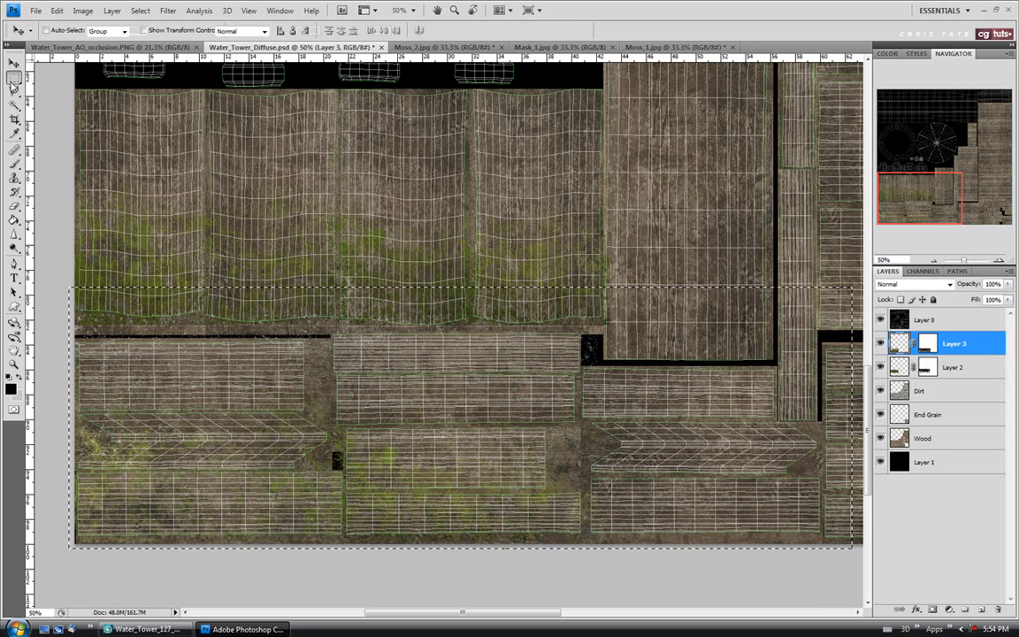
{"action": "left_click", "coordinate": [169, 375]}
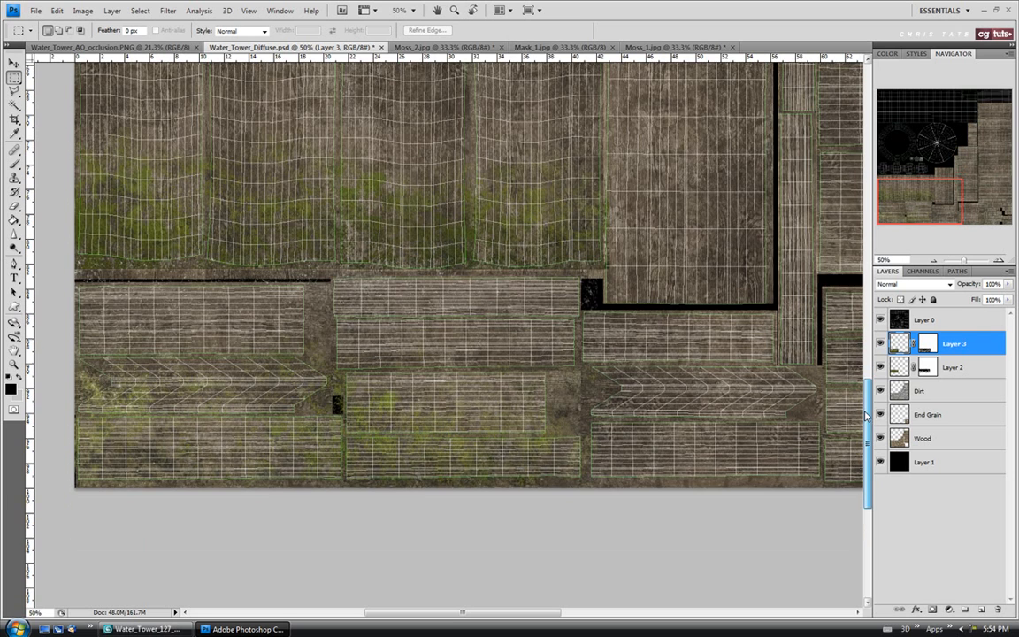
Step: Hide the wireframe Layer 0 and save the diffuse texture
{"action": "scroll", "coordinate": [858, 389], "scroll_direction": "down", "scroll_amount": 2}
{"action": "left_click_drag", "start_coordinate": [460, 612], "coordinate": [444, 617]}
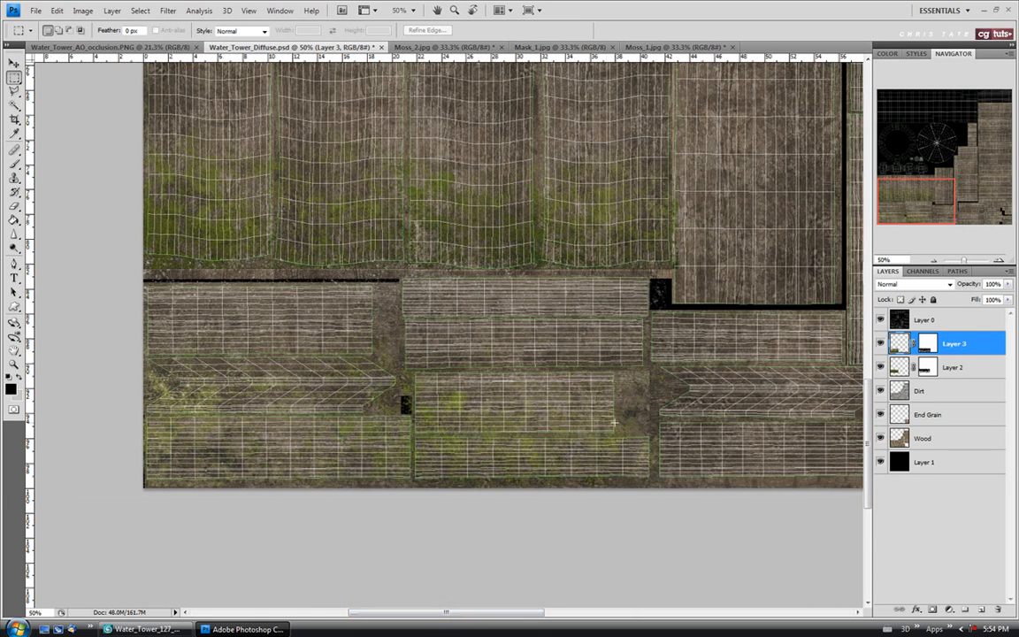
{"action": "left_click", "coordinate": [880, 319]}
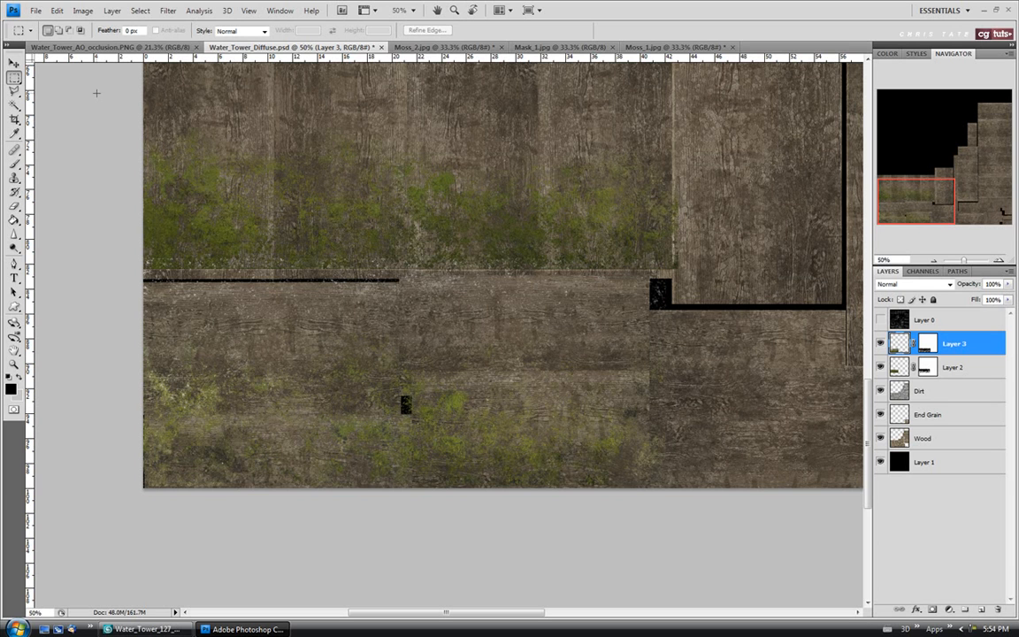
{"action": "left_click", "coordinate": [34, 12]}
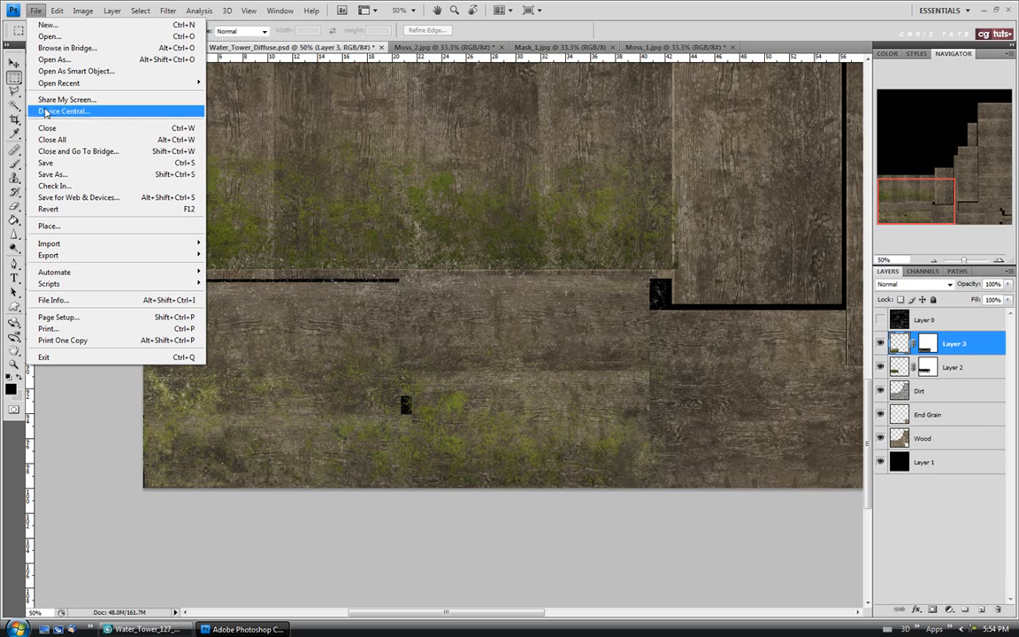
{"action": "left_click", "coordinate": [236, 516]}
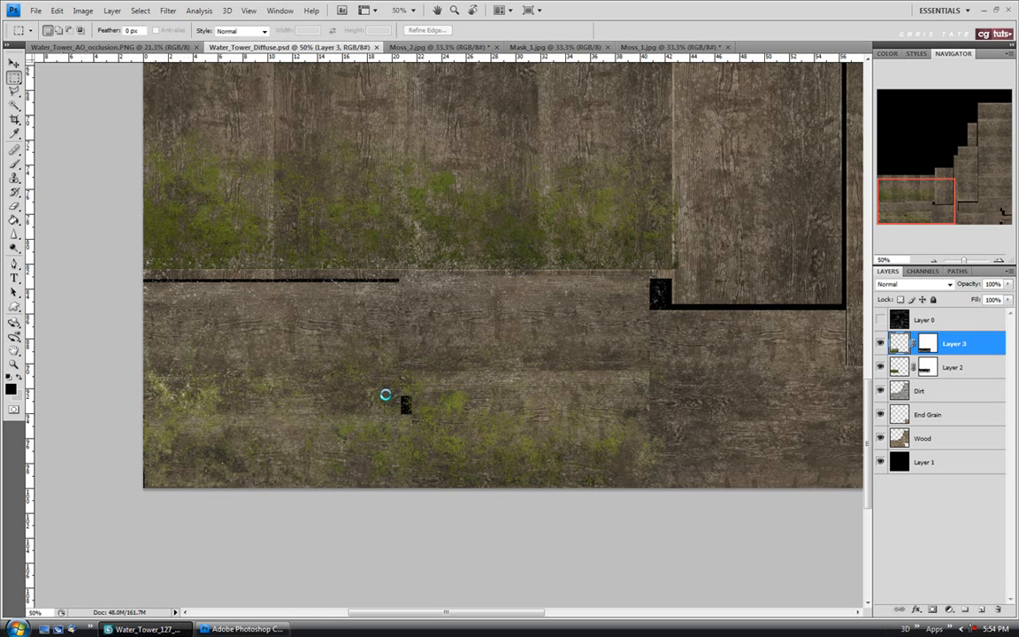
Step: Switch to 3ds Max to check the new moss on the tower's support beams, and return to the diffuse texture in Photoshop
{"action": "key", "text": "alt+Tab"}
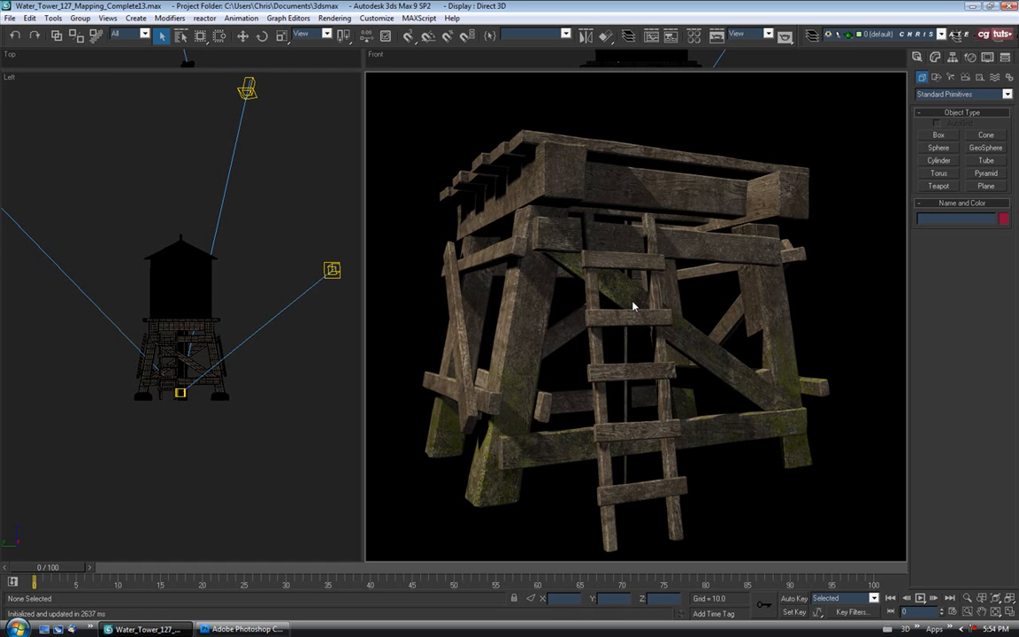
{"action": "left_click", "coordinate": [244, 629]}
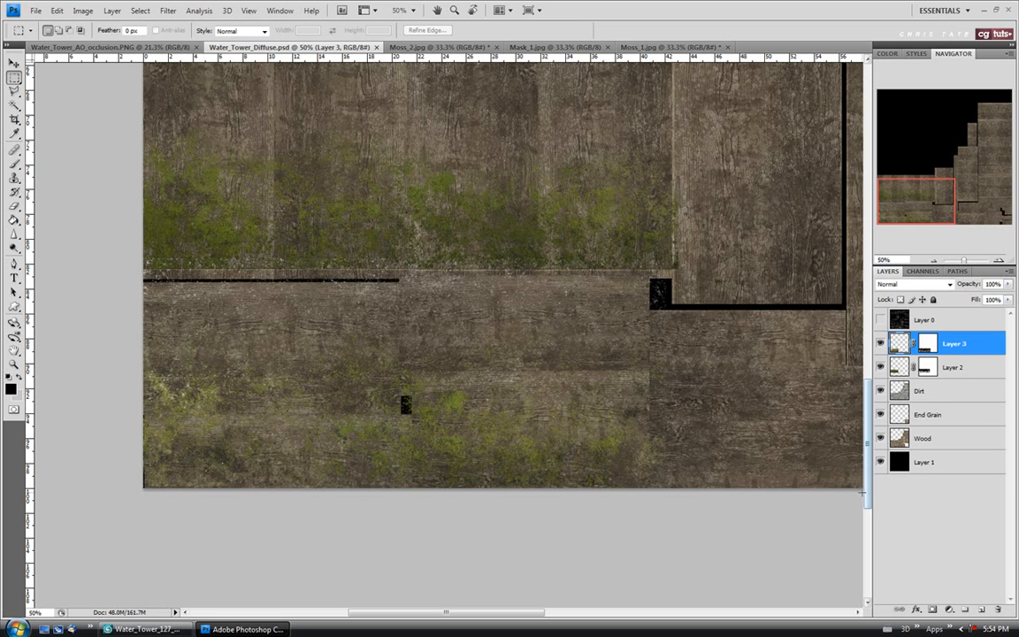
{"action": "scroll", "coordinate": [781, 447], "scroll_direction": "up", "scroll_amount": 2}
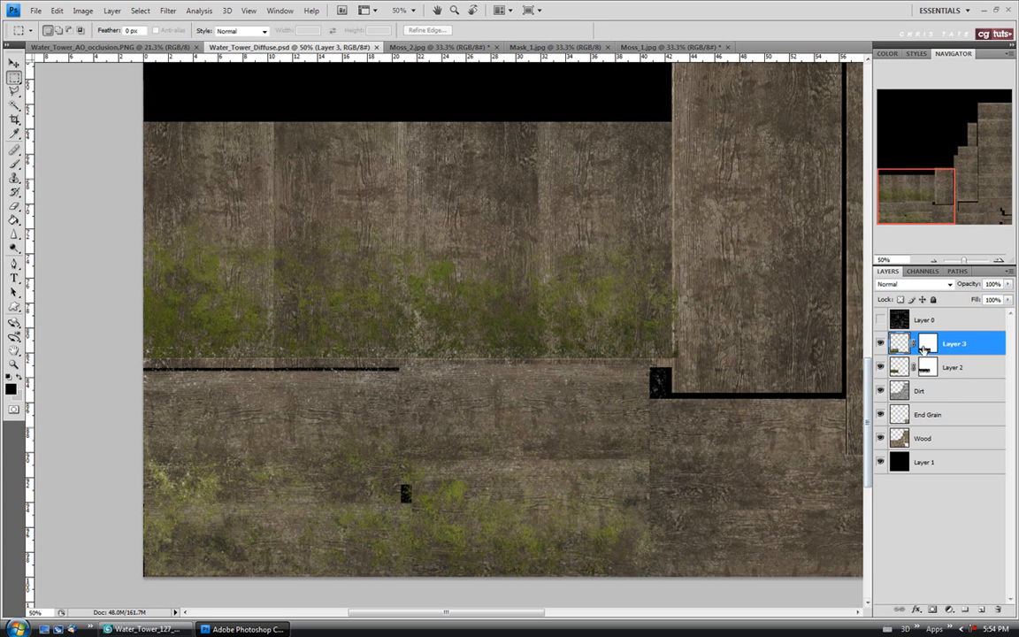
Step: Paint black on Layer 3's mask with the Brush to hide the pale and stray moss on the lower planks, using the wireframe Layer 0 as guide
{"action": "left_click", "coordinate": [926, 343]}
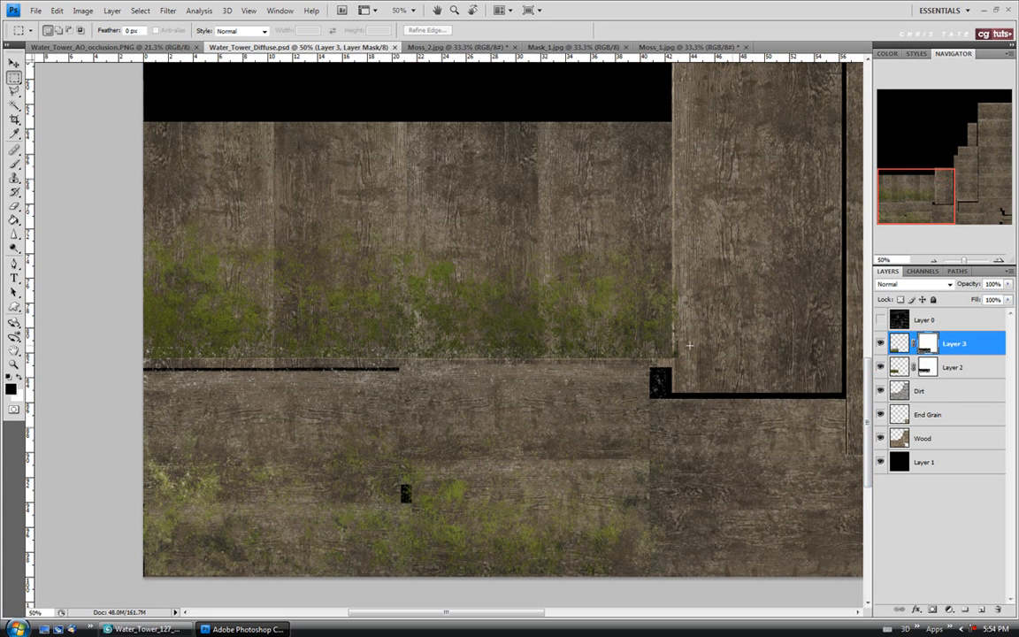
{"action": "left_click", "coordinate": [14, 164]}
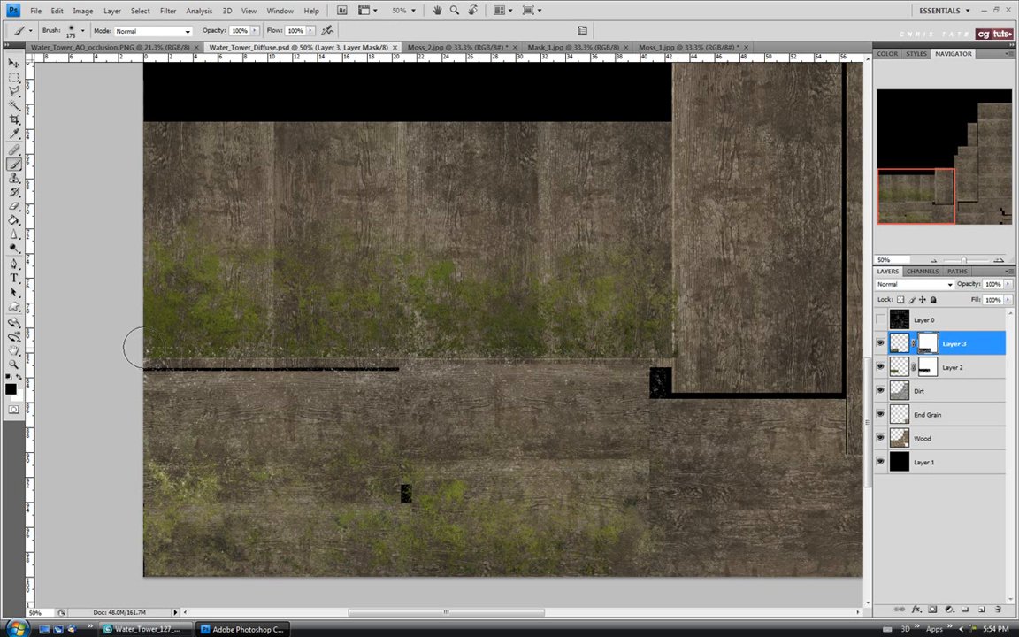
{"action": "left_click", "coordinate": [880, 320]}
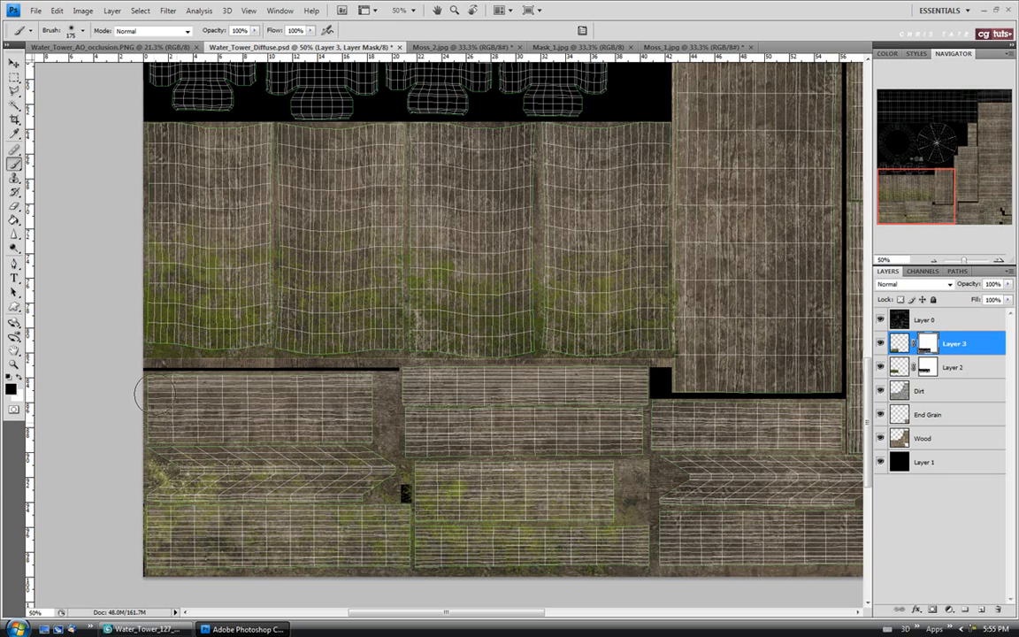
{"action": "scroll", "coordinate": [133, 384], "scroll_direction": "down", "scroll_amount": 3}
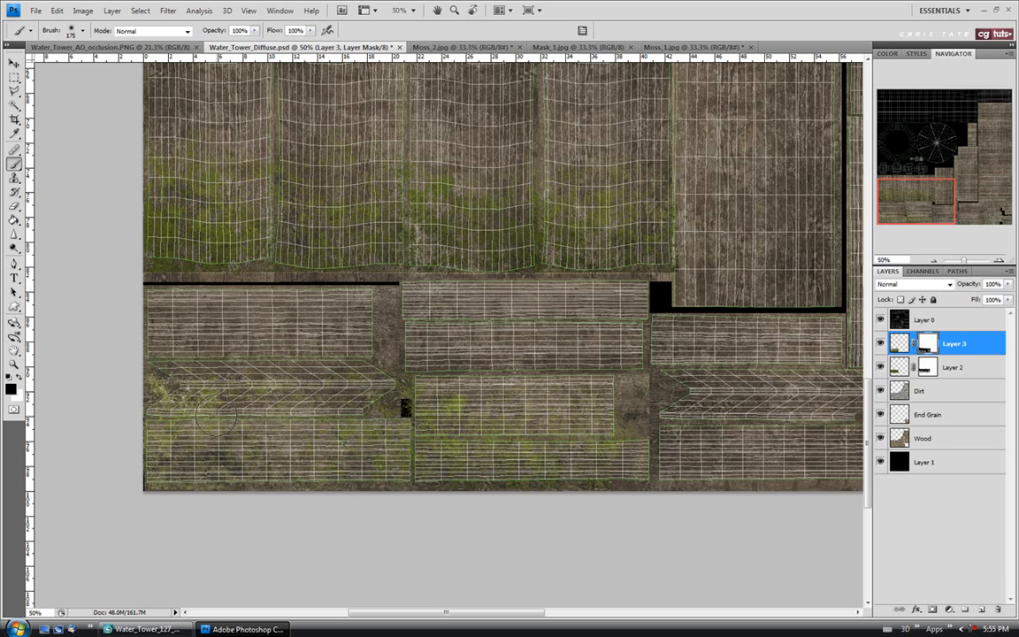
{"action": "left_click_drag", "start_coordinate": [186, 398], "coordinate": [221, 382]}
{"action": "mouse_move", "coordinate": [161, 371]}
{"action": "left_mouse_down"}
{"action": "mouse_move", "coordinate": [141, 363]}
{"action": "mouse_move", "coordinate": [156, 384]}
{"action": "mouse_move", "coordinate": [255, 383]}
{"action": "left_mouse_up"}
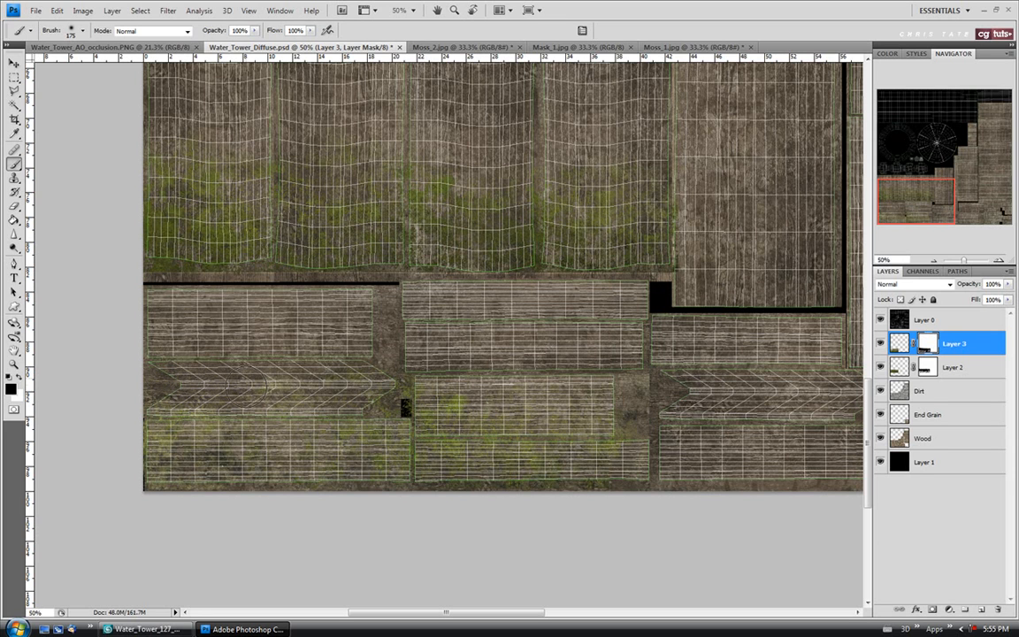
{"action": "mouse_move", "coordinate": [153, 392]}
{"action": "left_mouse_down"}
{"action": "mouse_move", "coordinate": [137, 393]}
{"action": "mouse_move", "coordinate": [188, 401]}
{"action": "left_mouse_up"}
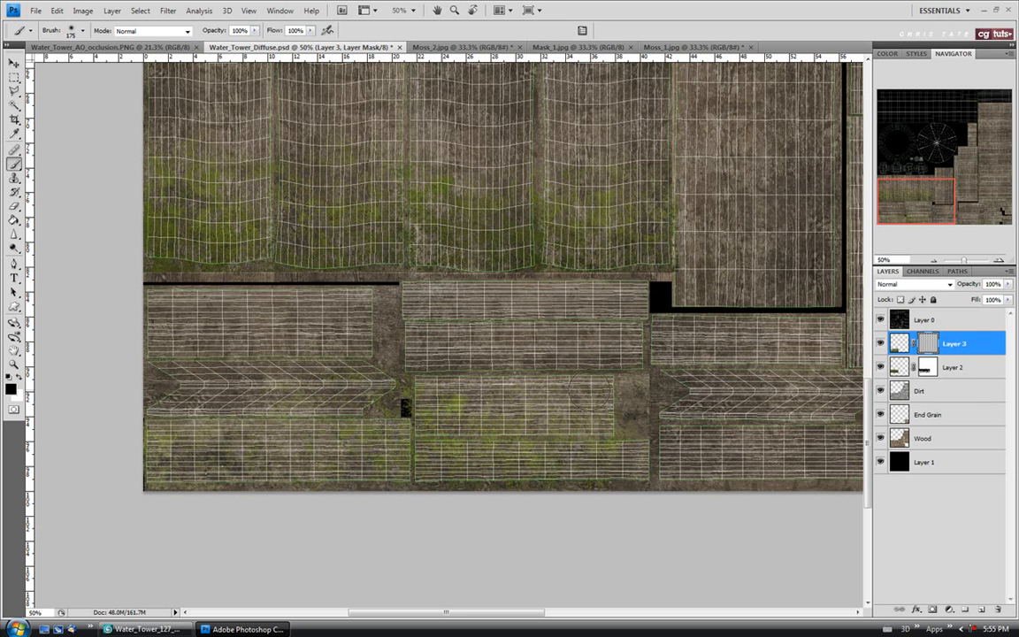
Step: Hide the wireframe Layer 0 and save the diffuse texture with the cleaned-up moss mask
{"action": "left_click", "coordinate": [880, 319]}
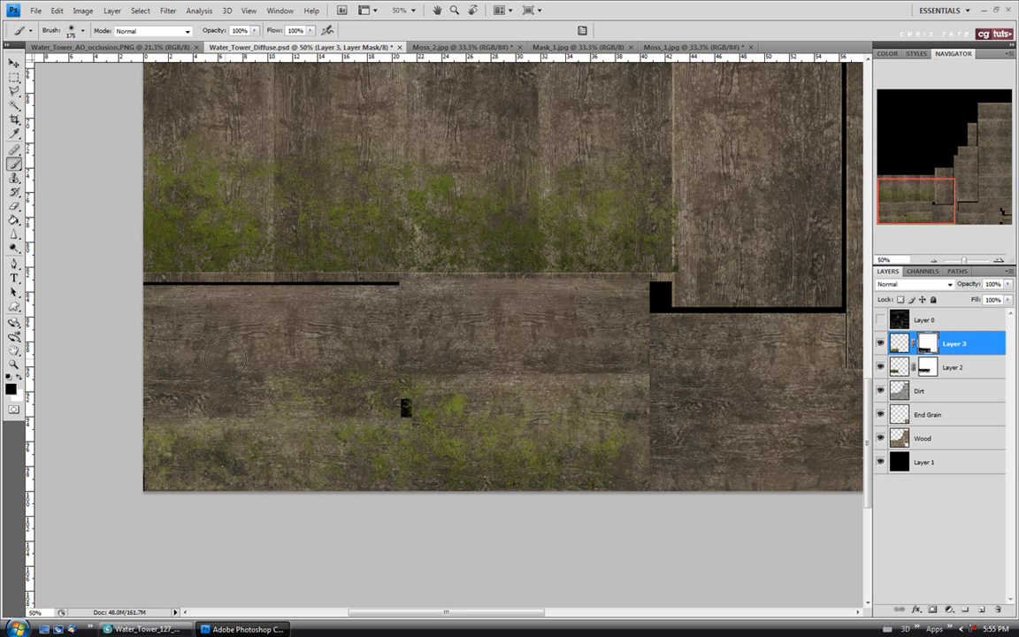
{"action": "left_click", "coordinate": [35, 10]}
{"action": "left_click", "coordinate": [46, 162]}
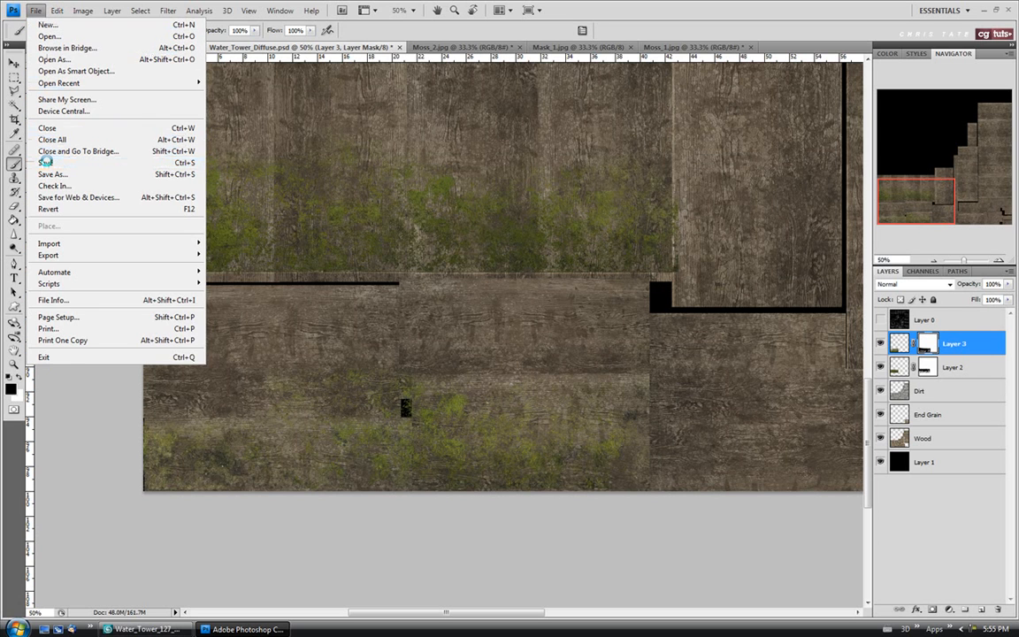
Step: Switch to 3ds Max to examine the retouched moss on the tower's beams, and return to the diffuse texture in Photoshop
{"action": "left_click", "coordinate": [151, 629]}
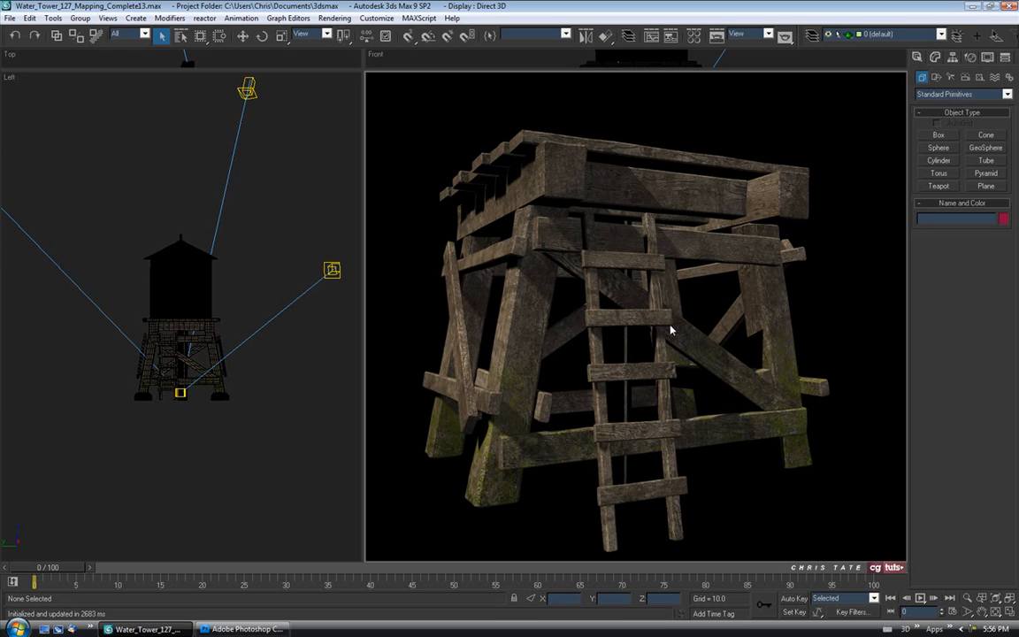
{"action": "left_click", "coordinate": [217, 633]}
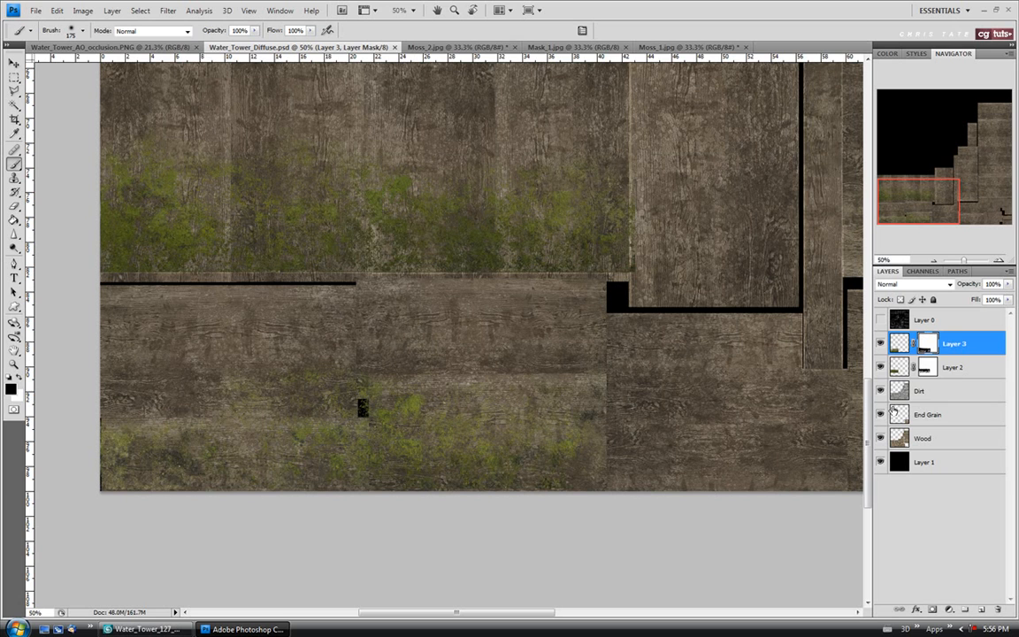
Step: Darken the moss image of Layer 3 with a Hue/Saturation adjustment, setting Lightness to -23
{"action": "left_click", "coordinate": [899, 344]}
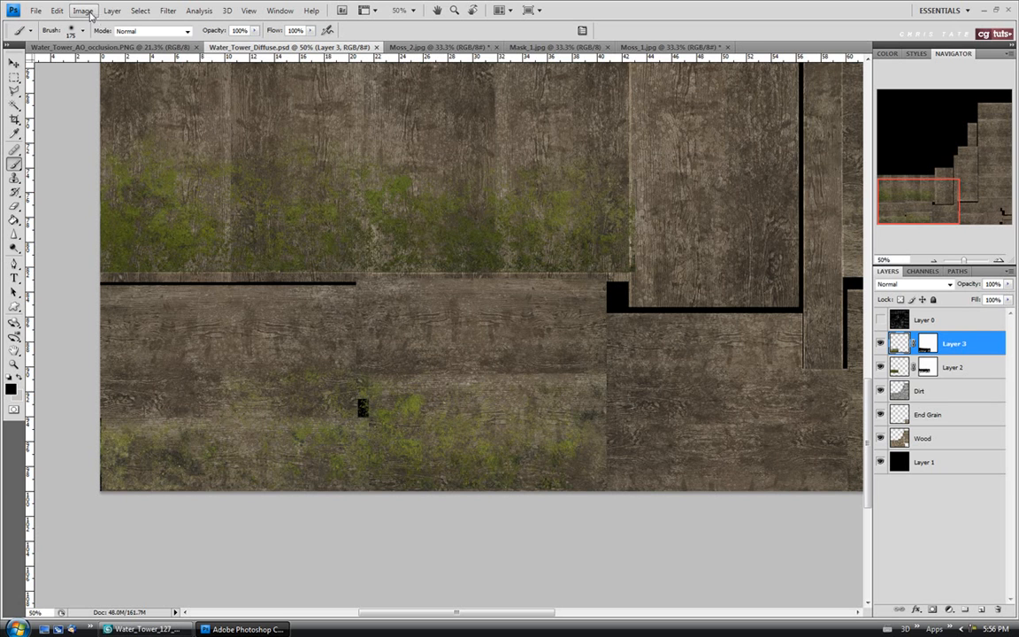
{"action": "left_click", "coordinate": [84, 11]}
{"action": "mouse_move", "coordinate": [149, 44]}
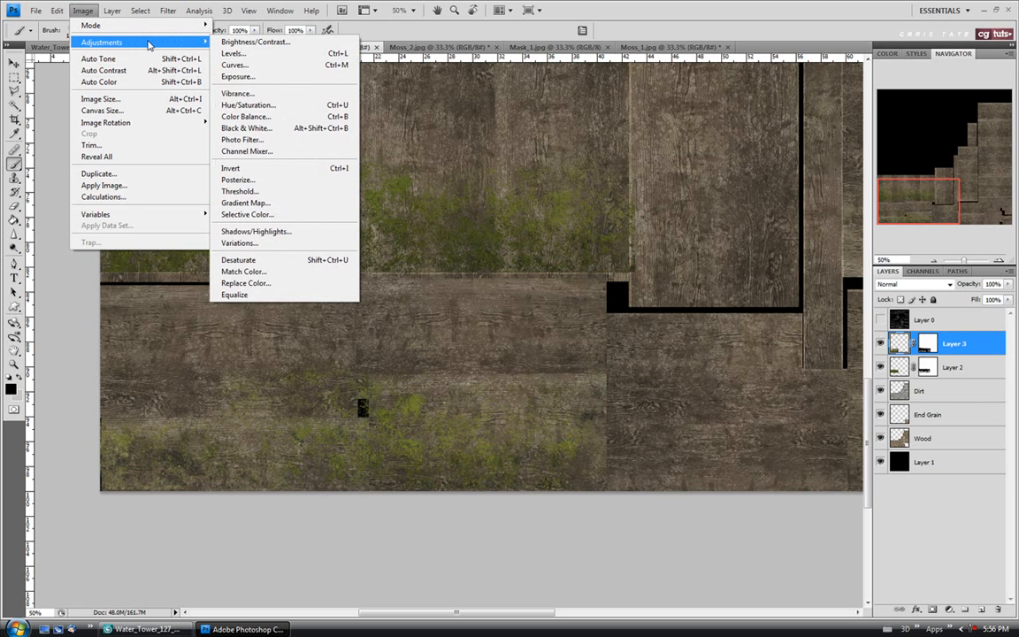
{"action": "left_click", "coordinate": [261, 105]}
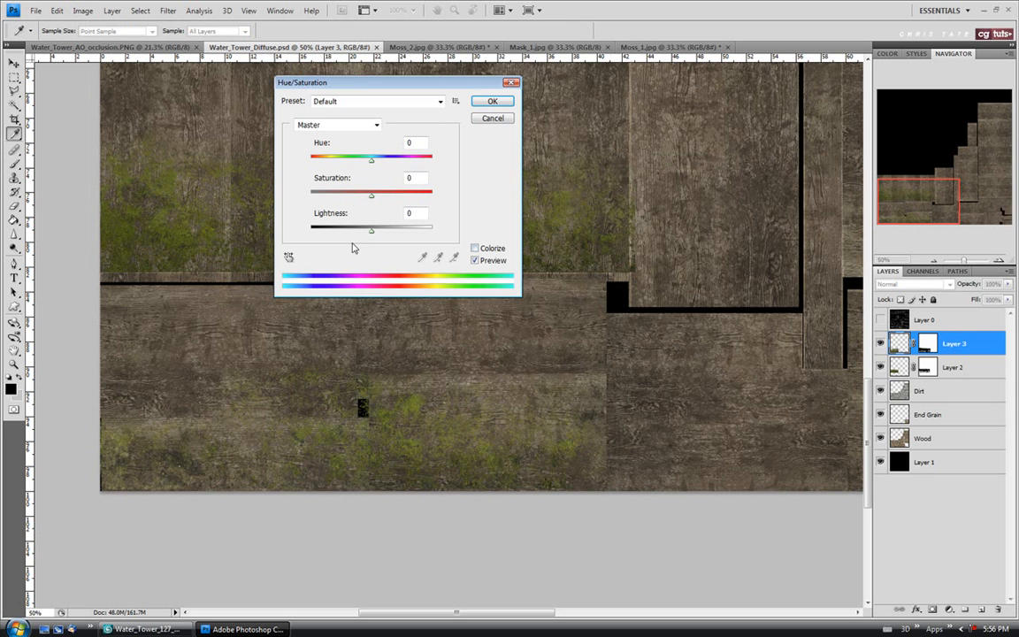
{"action": "left_click_drag", "start_coordinate": [396, 84], "coordinate": [571, 64]}
{"action": "left_click_drag", "start_coordinate": [547, 216], "coordinate": [535, 216]}
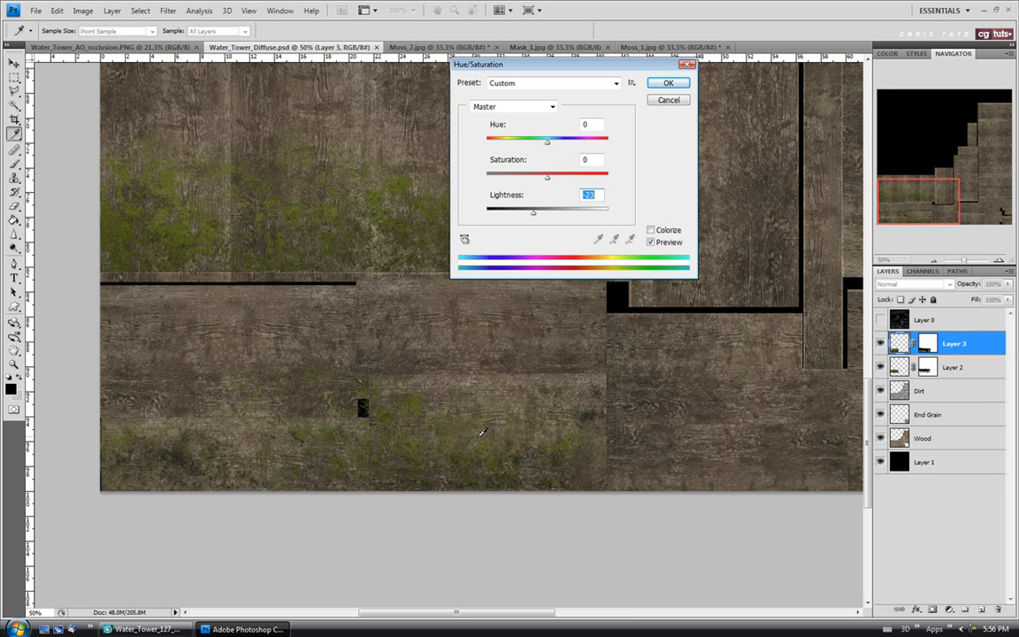
{"action": "left_click", "coordinate": [669, 84]}
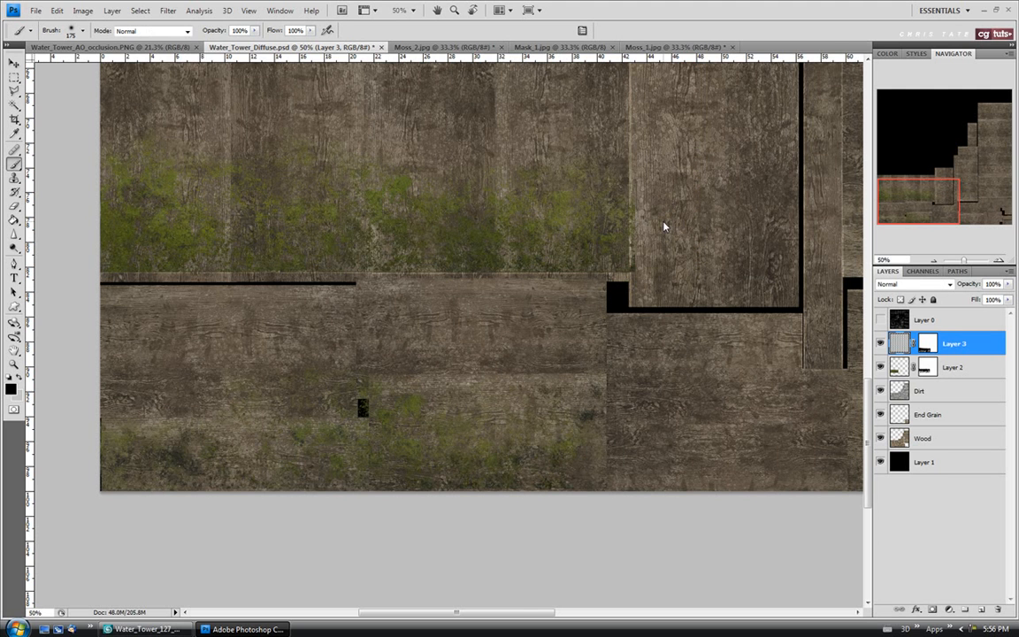
Step: Show the wireframe Layer 0, duplicate Layer 2 and move the moss copy over the bare planks along the texture's lower edge
{"action": "left_click_drag", "start_coordinate": [500, 612], "coordinate": [603, 614]}
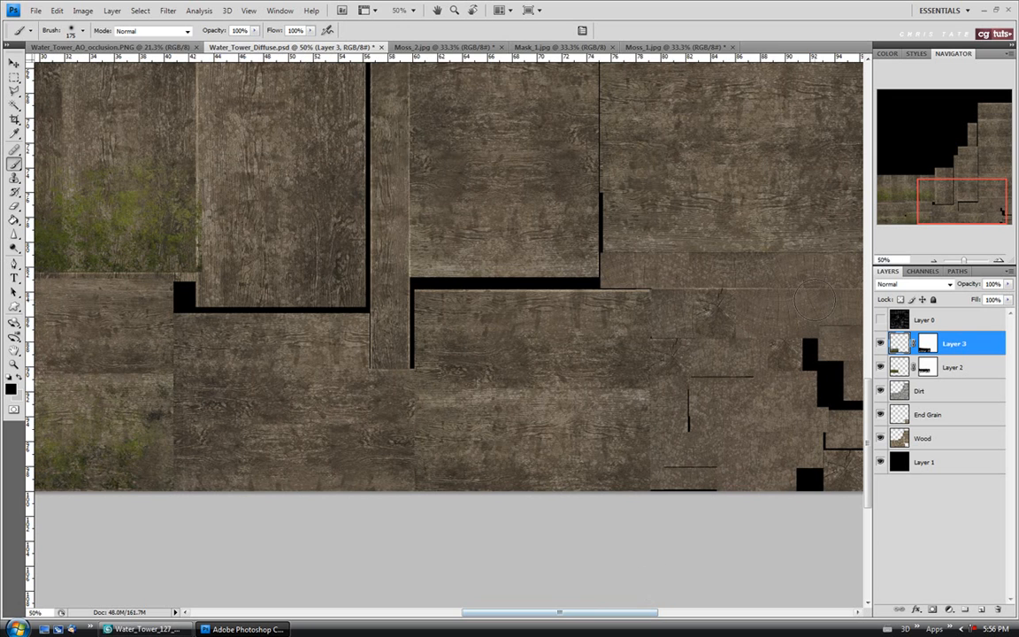
{"action": "left_click", "coordinate": [880, 320]}
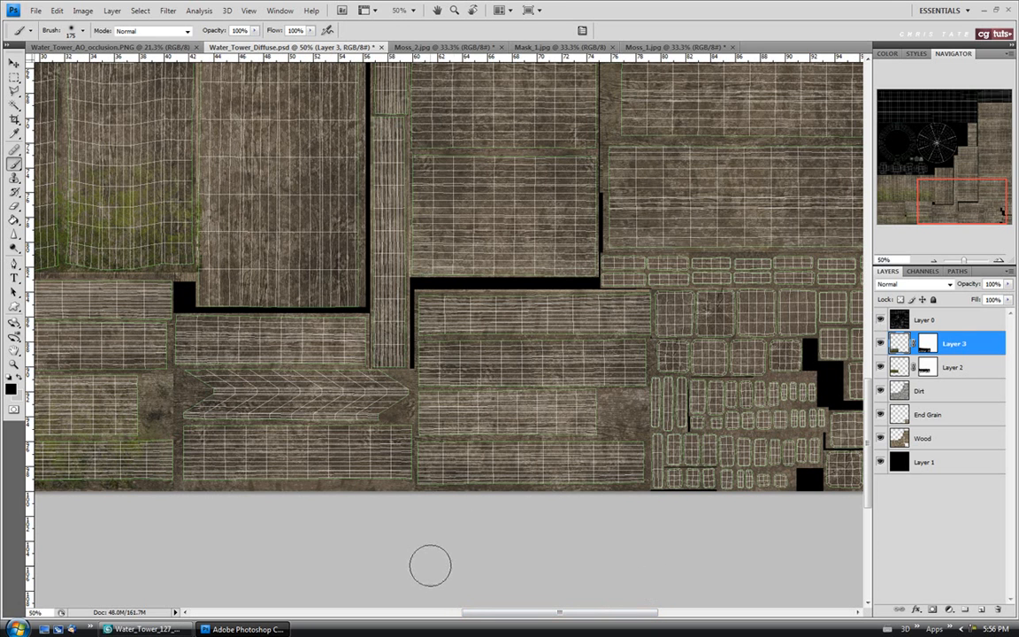
{"action": "scroll", "coordinate": [390, 513], "scroll_direction": "left", "scroll_amount": 2}
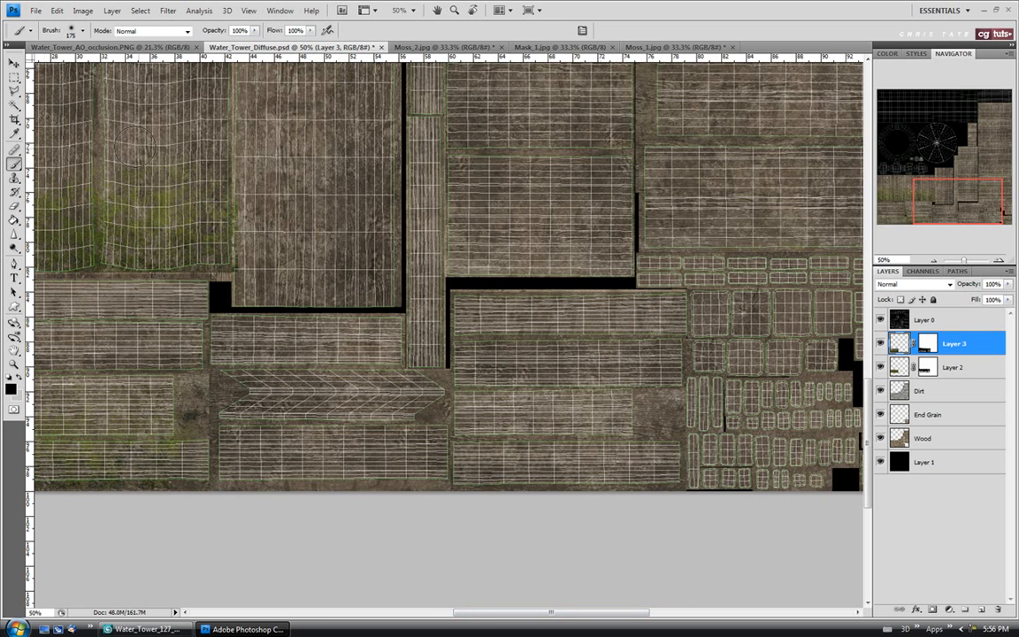
{"action": "key", "text": "v"}
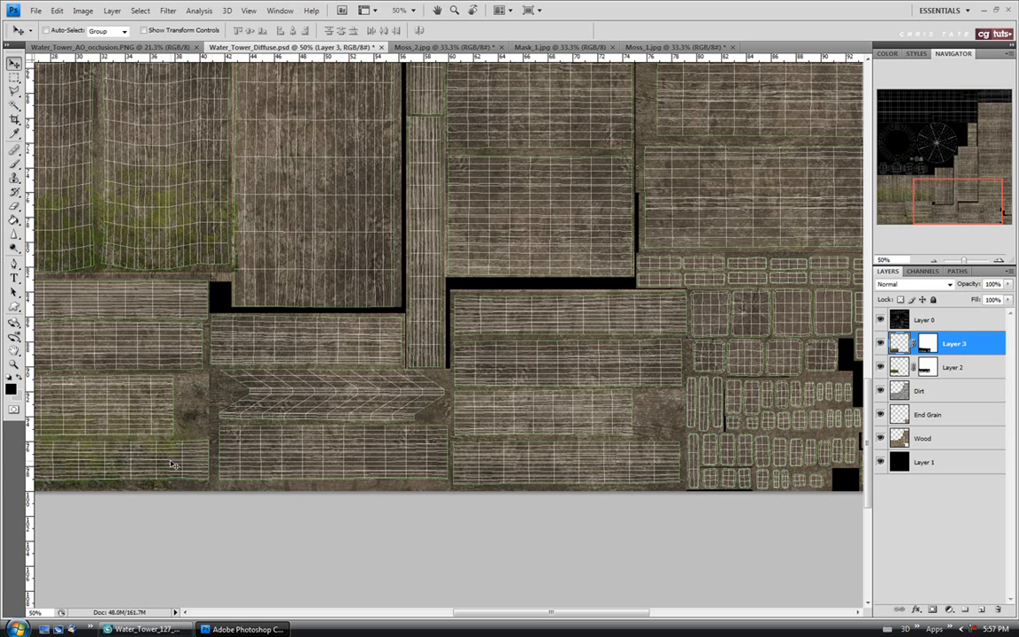
{"action": "left_click", "coordinate": [953, 372]}
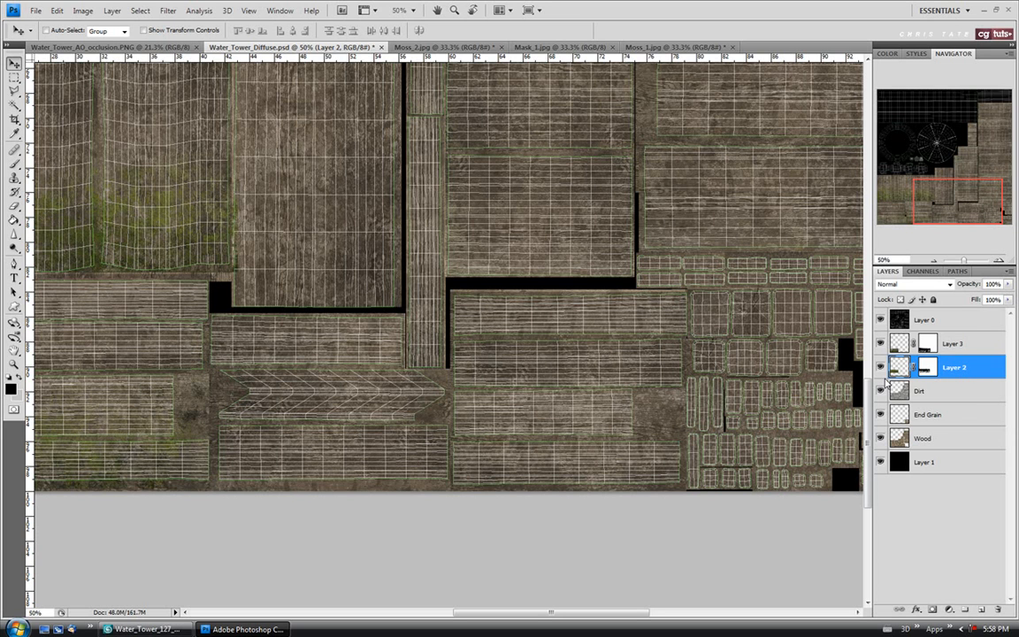
{"action": "right_click", "coordinate": [955, 370]}
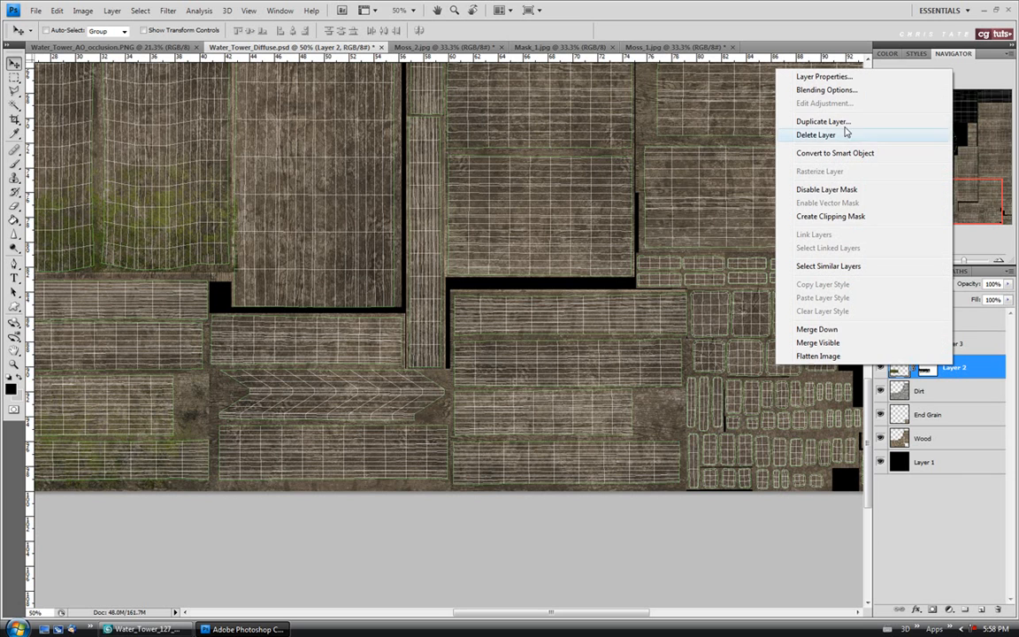
{"action": "left_click", "coordinate": [840, 121]}
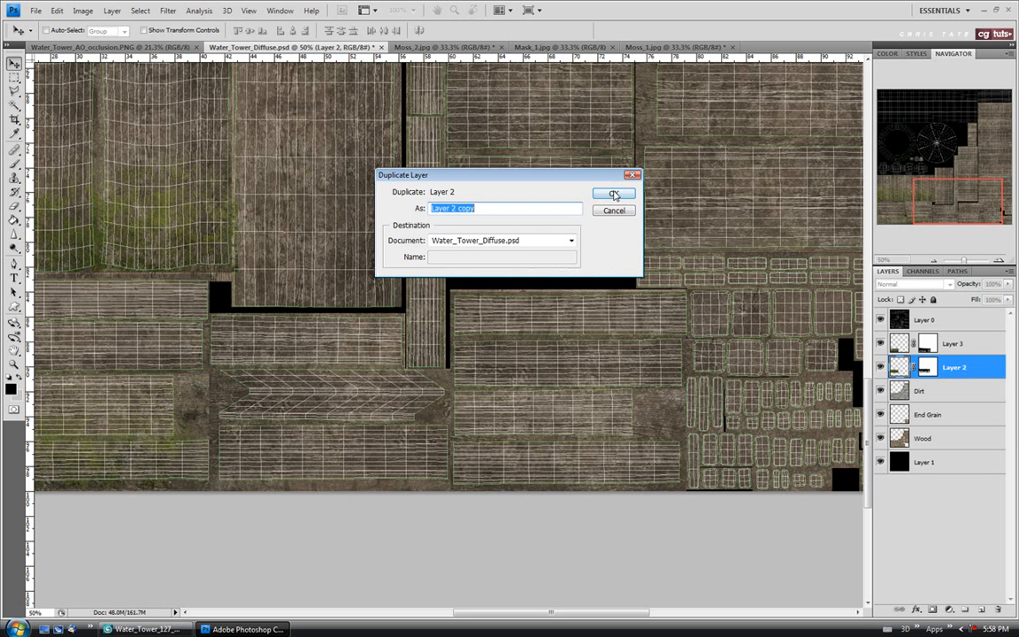
{"action": "left_click", "coordinate": [614, 194]}
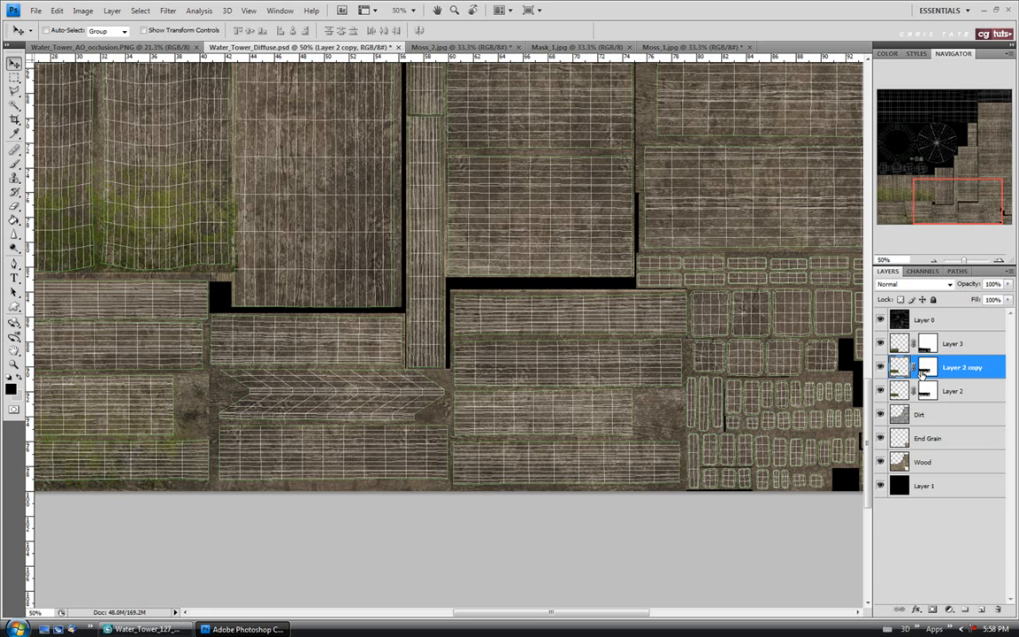
{"action": "mouse_move", "coordinate": [157, 181]}
{"action": "left_mouse_down"}
{"action": "mouse_move", "coordinate": [428, 233]}
{"action": "mouse_move", "coordinate": [610, 254]}
{"action": "mouse_move", "coordinate": [571, 287]}
{"action": "mouse_move", "coordinate": [445, 295]}
{"action": "mouse_move", "coordinate": [488, 431]}
{"action": "mouse_move", "coordinate": [449, 433]}
{"action": "left_mouse_up"}
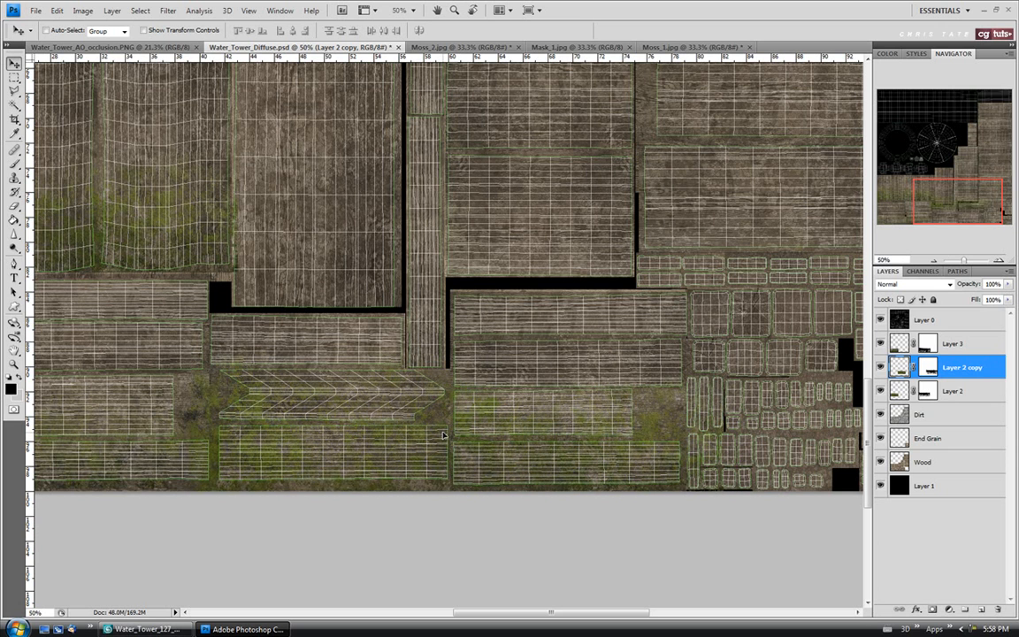
Step: Delete the copied moss that spills past both ends of the planks onto the neighbouring planks and the small end-grain pieces
{"action": "left_click", "coordinate": [14, 77]}
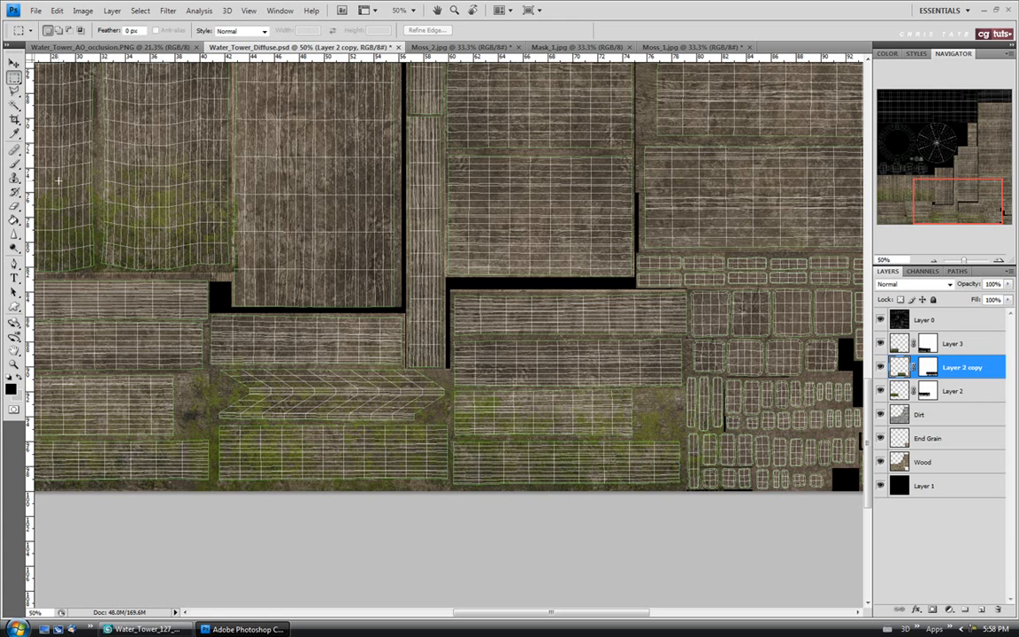
{"action": "left_click_drag", "start_coordinate": [93, 240], "coordinate": [210, 546]}
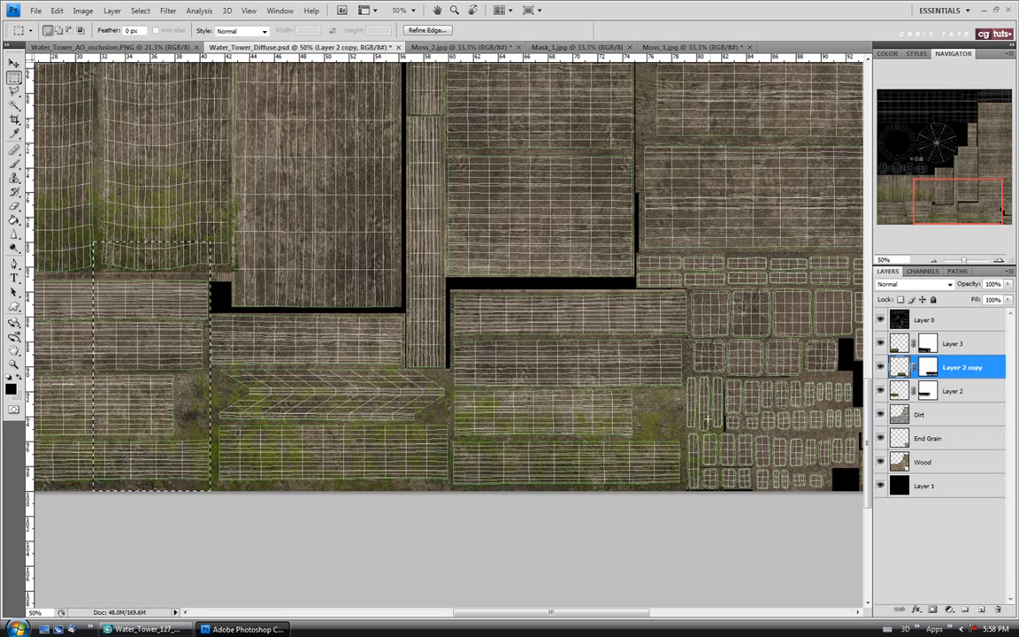
{"action": "key", "text": "ctrl+d"}
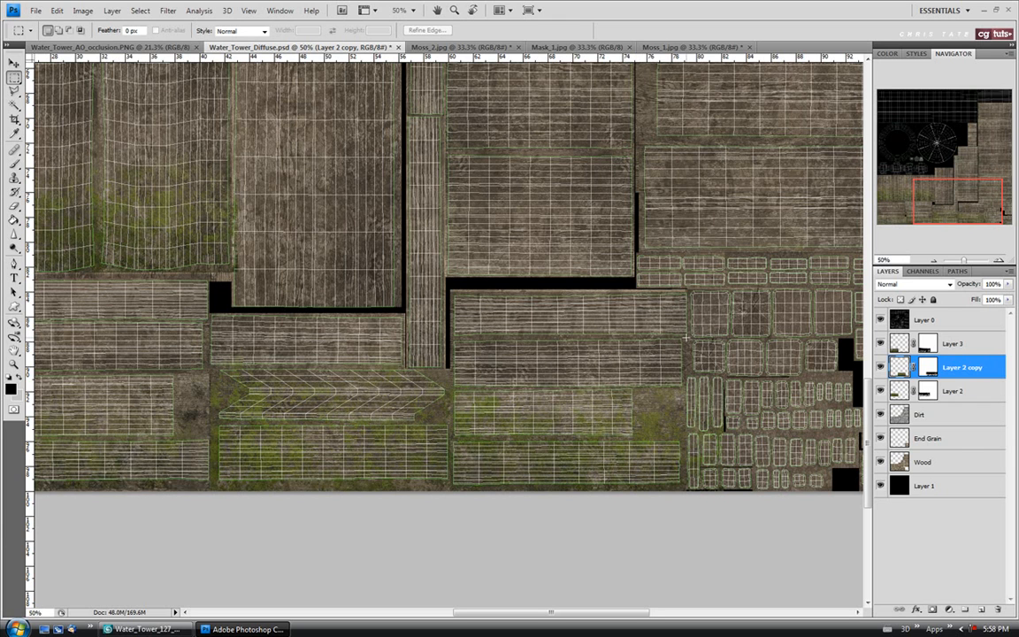
{"action": "left_click_drag", "start_coordinate": [685, 337], "coordinate": [758, 516]}
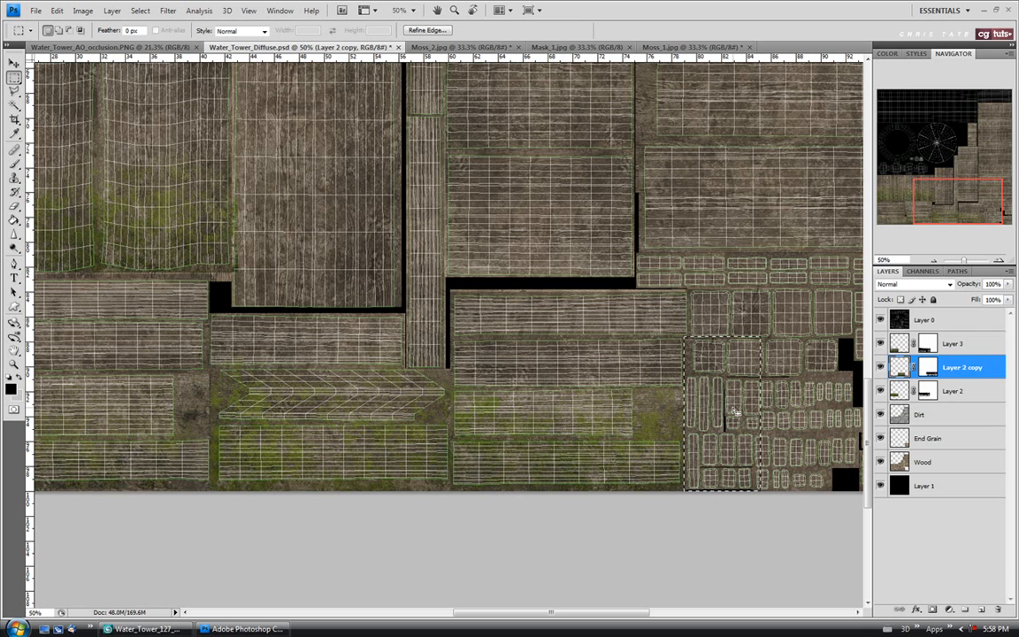
{"action": "key", "text": "ctrl+d"}
Step: Hide the wireframe Layer 0 again and save the diffuse texture with the duplicated moss
{"action": "left_click", "coordinate": [880, 320]}
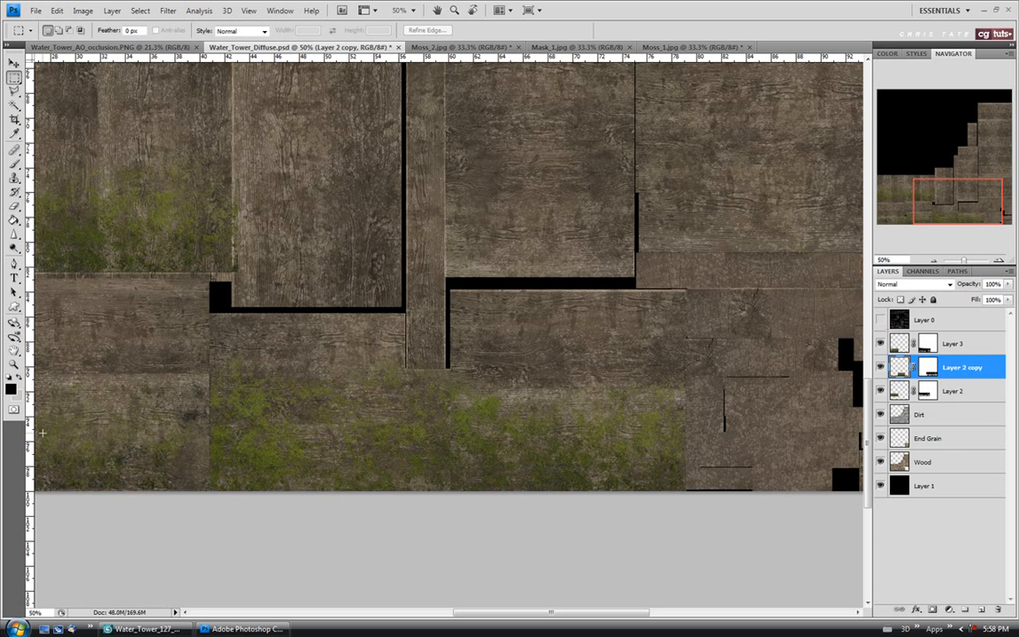
{"action": "left_click", "coordinate": [35, 10]}
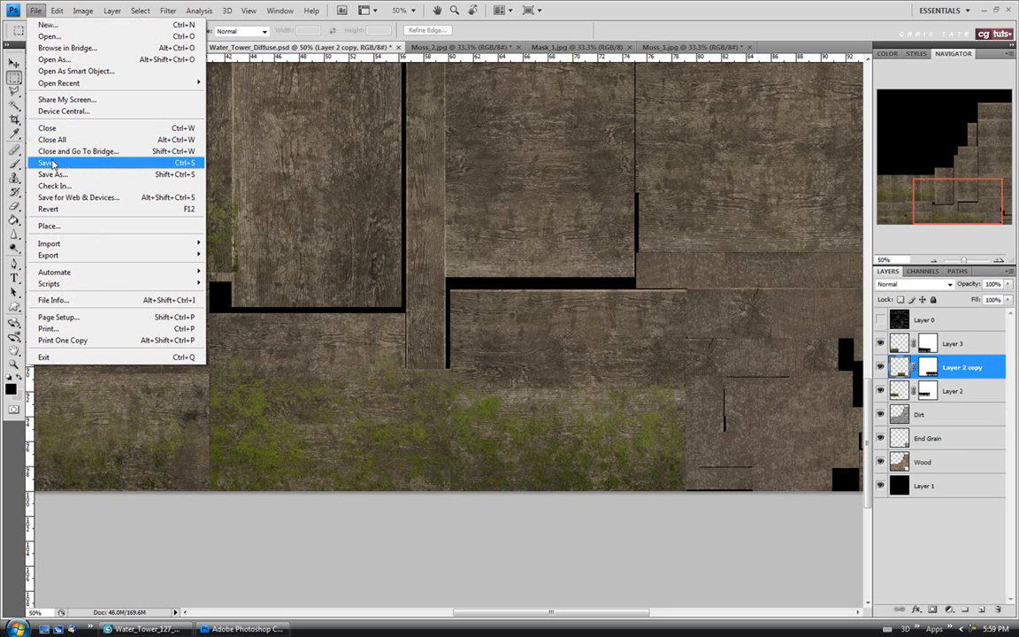
Step: Switch to 3ds Max, change the large viewport to Perspective and examine the moss on the legs and cross braces from several sides
{"action": "left_click", "coordinate": [144, 628]}
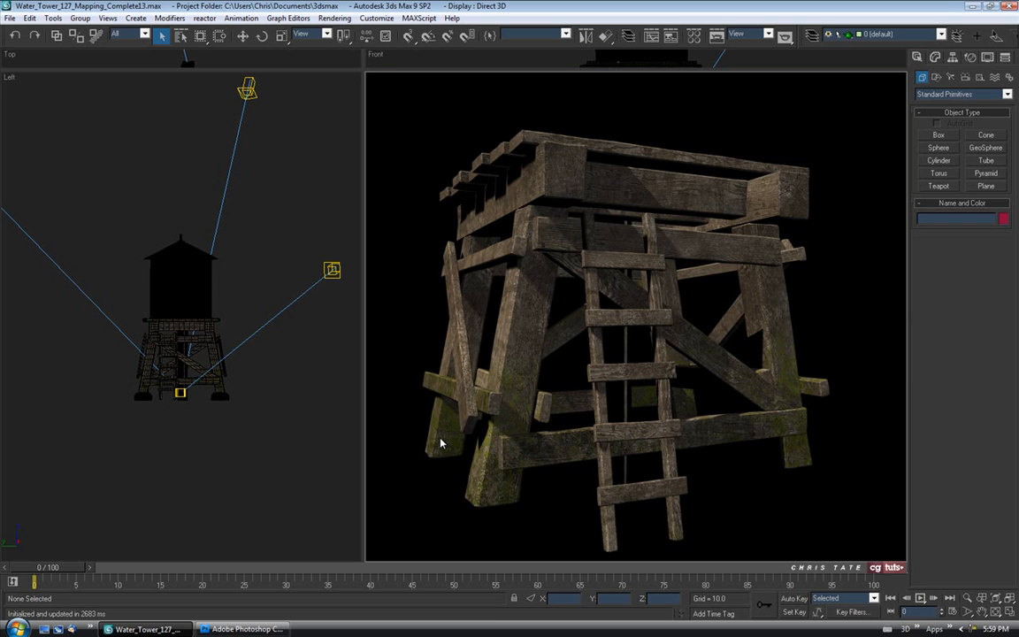
{"action": "right_click", "coordinate": [371, 82]}
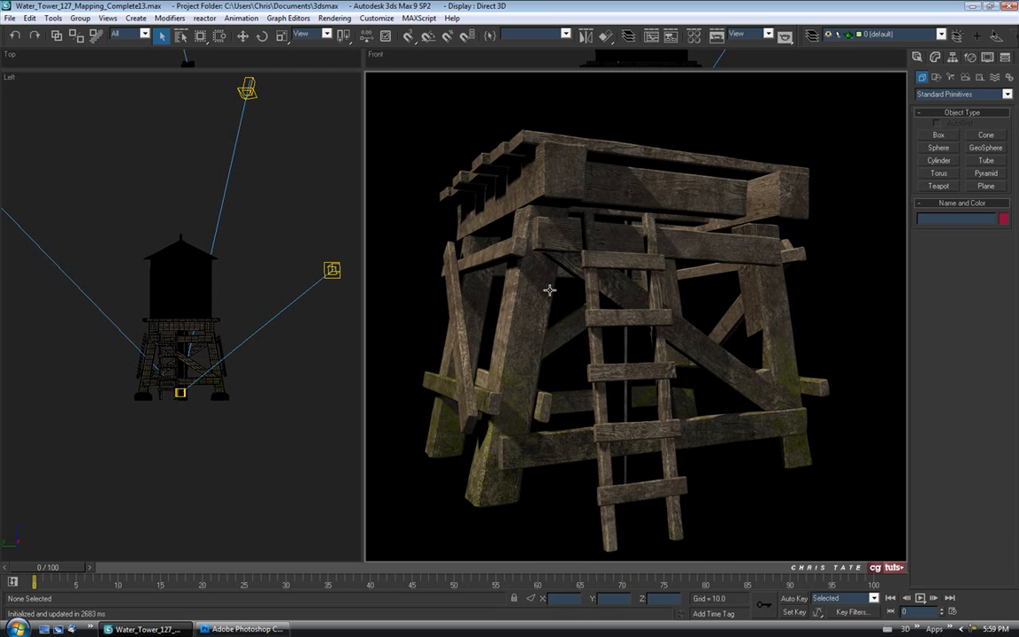
{"action": "key", "text": "p"}
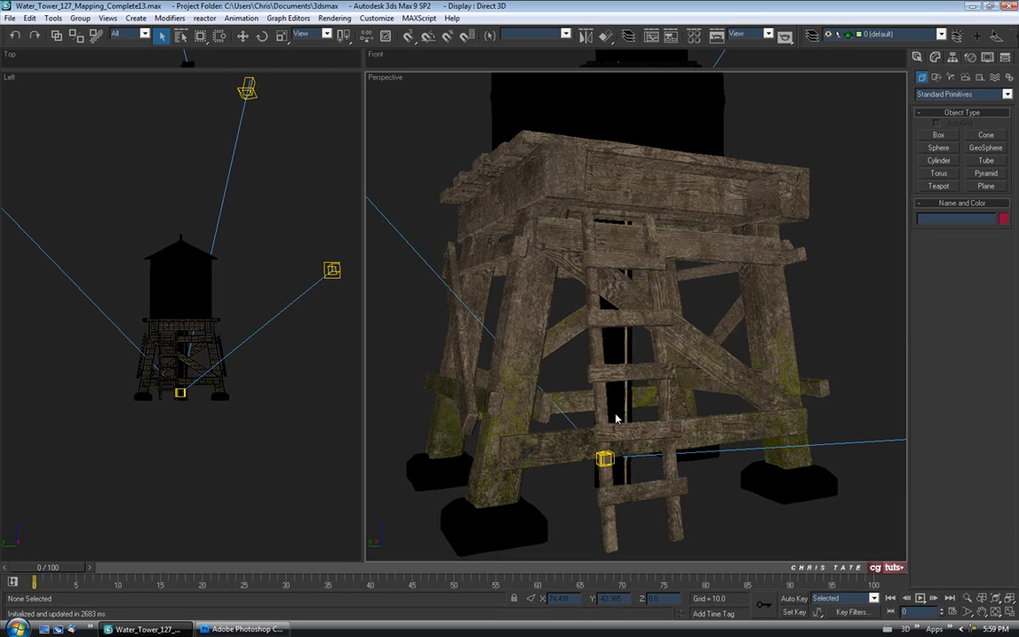
{"action": "left_click_drag", "start_coordinate": [542, 425], "coordinate": [547, 323]}
{"action": "left_click_drag", "start_coordinate": [786, 389], "coordinate": [600, 354]}
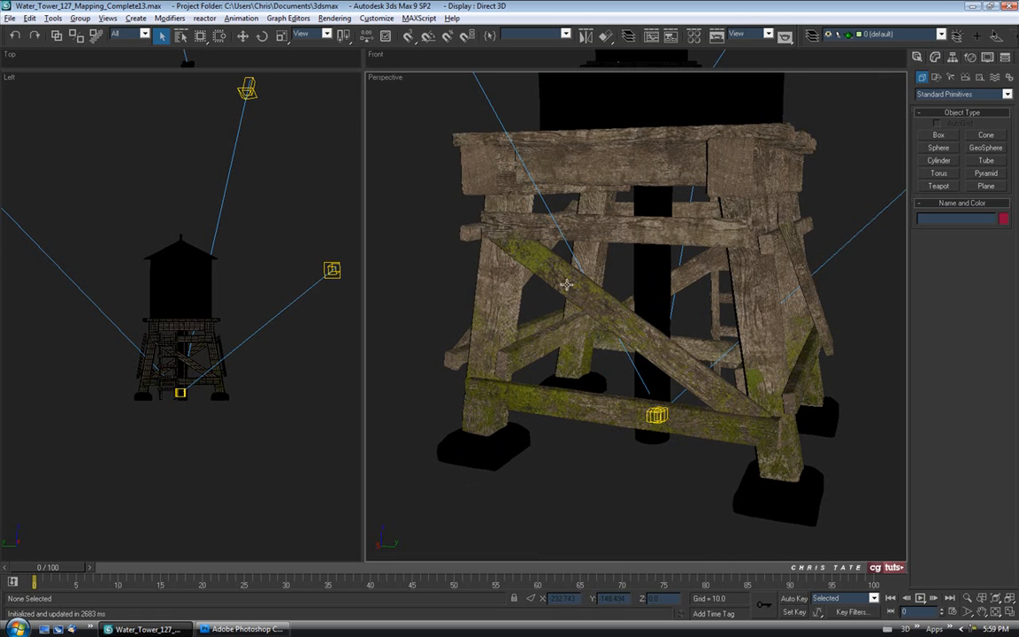
{"action": "left_click_drag", "start_coordinate": [566, 284], "coordinate": [777, 385]}
{"action": "left_click_drag", "start_coordinate": [605, 276], "coordinate": [545, 304]}
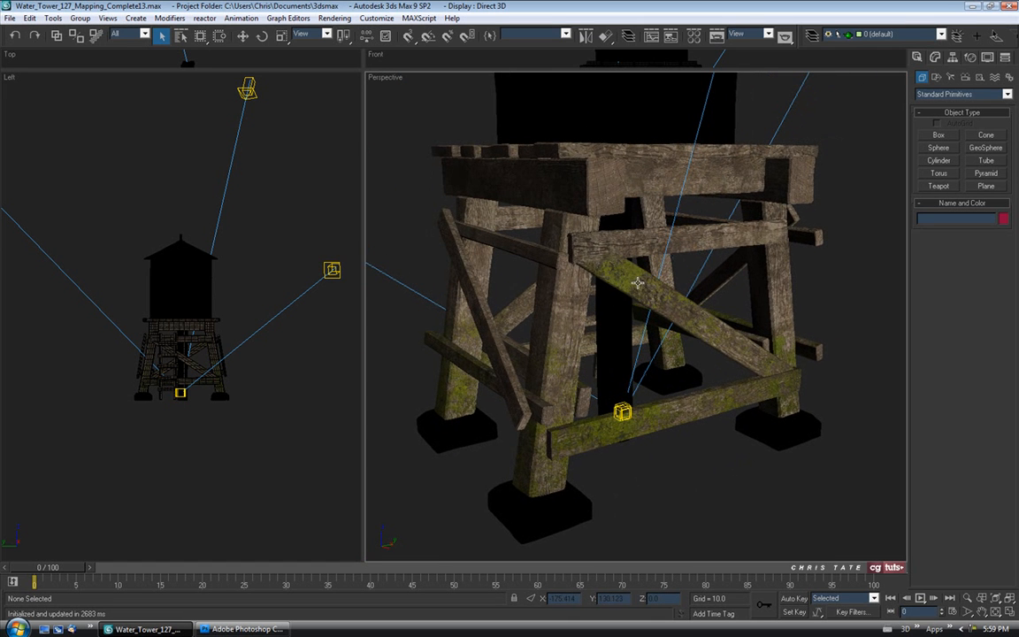
Step: Switch to Photoshop, show the wireframe Layer 0 and brush the moss off the upper part of the angled brace in Layer 2 copy's mask
{"action": "left_click", "coordinate": [240, 629]}
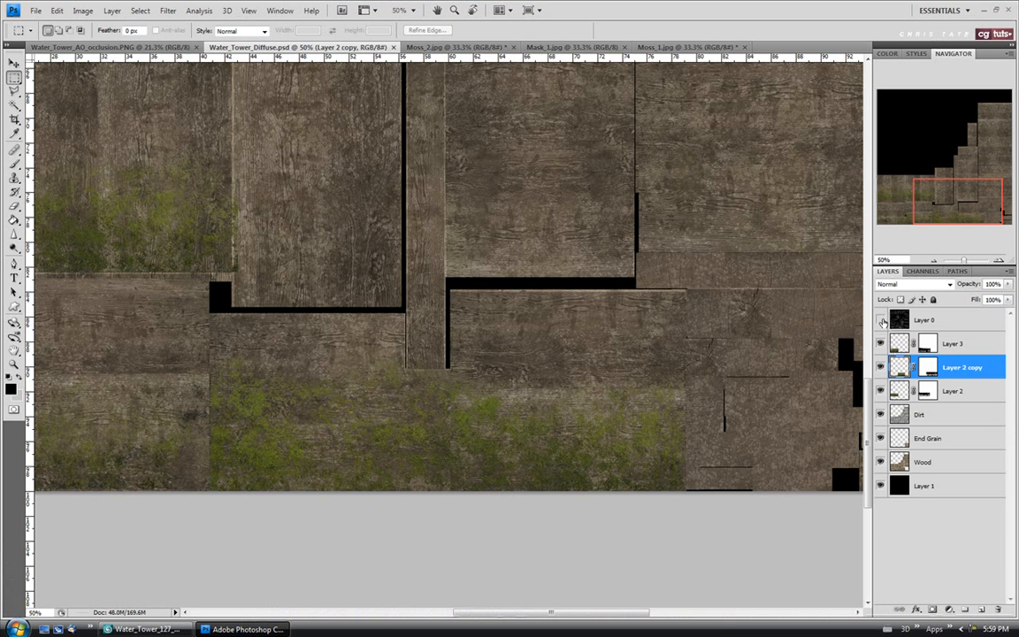
{"action": "left_click", "coordinate": [880, 320]}
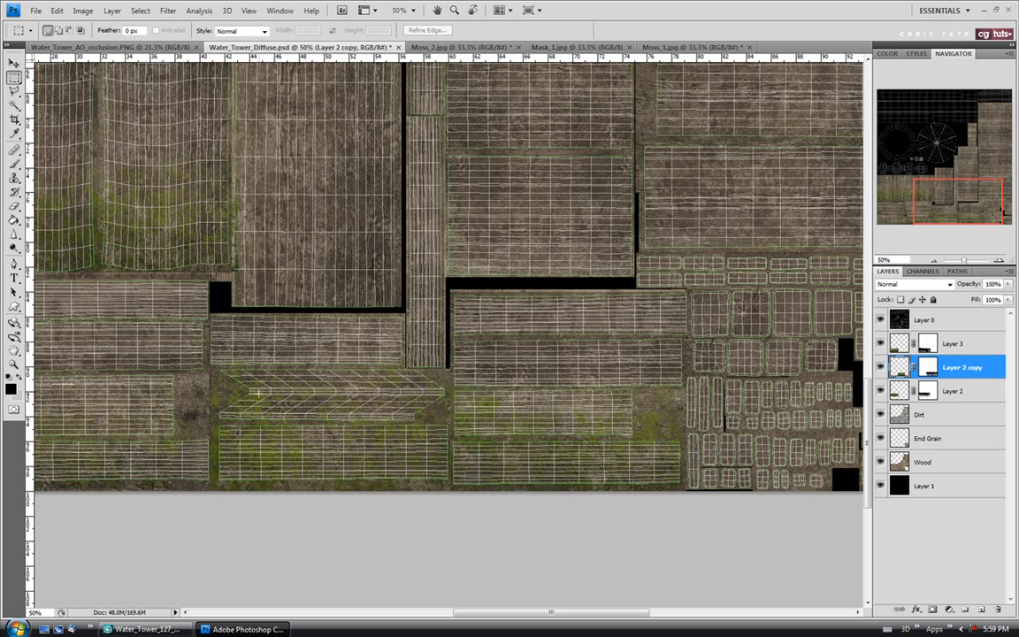
{"action": "left_click", "coordinate": [928, 369]}
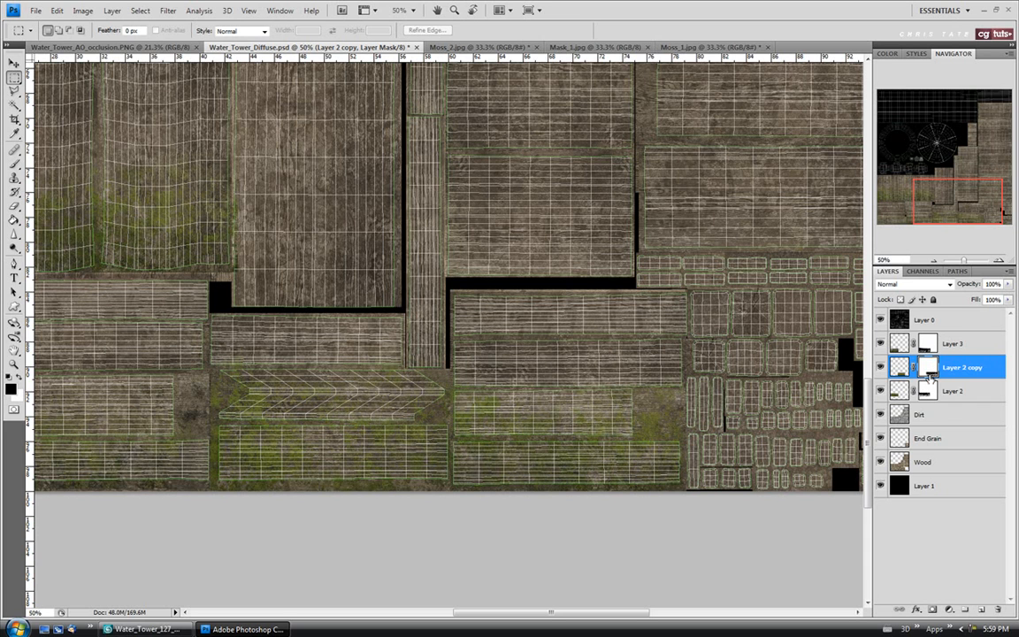
{"action": "left_click", "coordinate": [14, 164]}
{"action": "key", "text": "bracketleft"}
{"action": "key", "text": "bracketleft"}
{"action": "key", "text": "bracketleft"}
{"action": "key", "text": "bracketleft"}
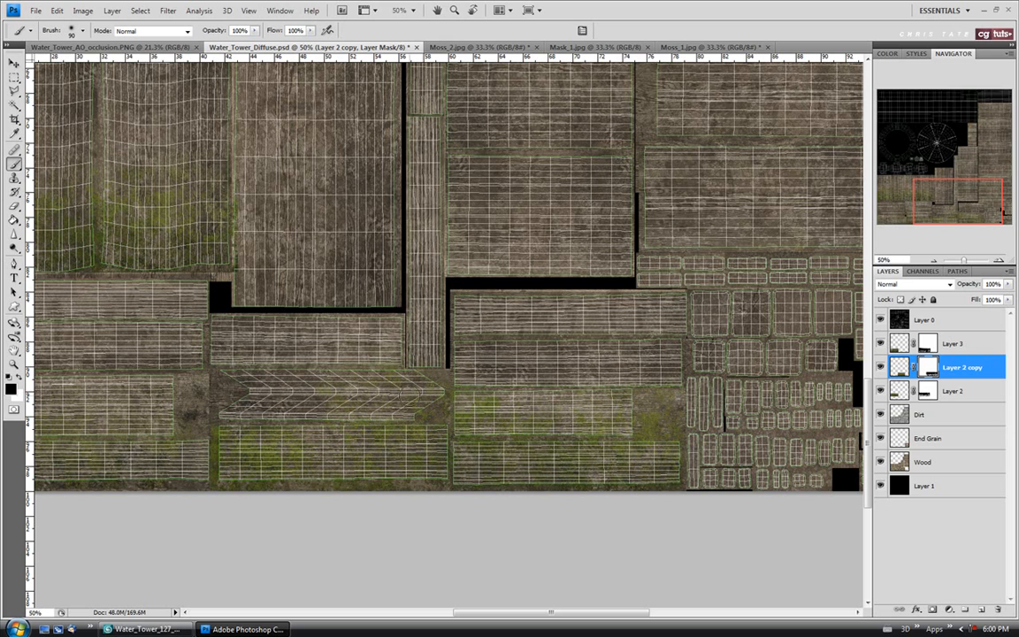
{"action": "left_click", "coordinate": [20, 378]}
{"action": "mouse_move", "coordinate": [322, 349]}
{"action": "left_mouse_down"}
{"action": "mouse_move", "coordinate": [265, 393]}
{"action": "mouse_move", "coordinate": [415, 394]}
{"action": "mouse_move", "coordinate": [381, 356]}
{"action": "left_mouse_up"}
{"action": "key", "text": "ctrl+z"}
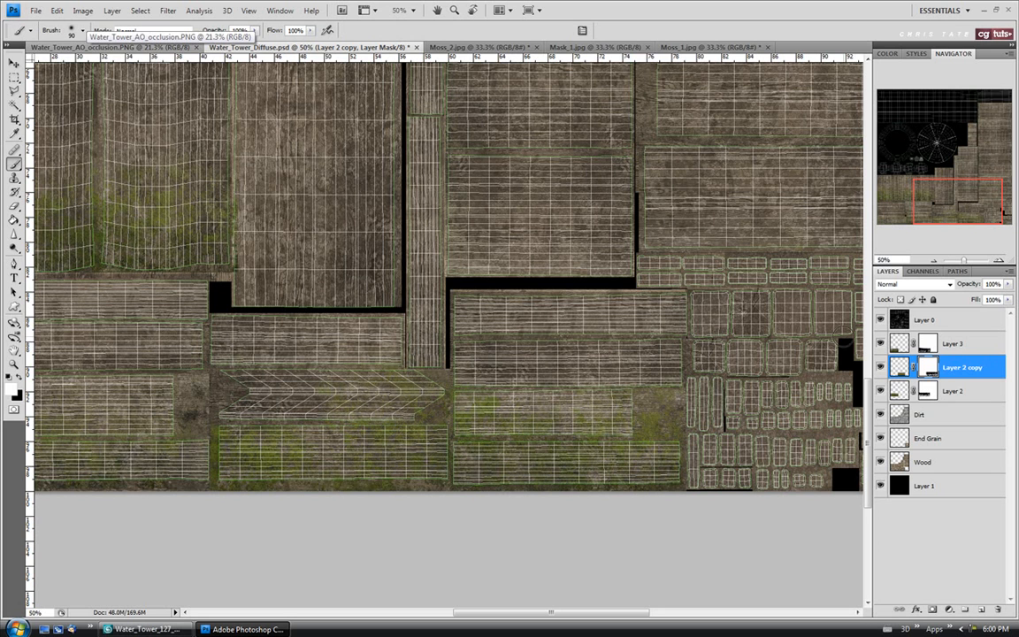
Step: Hide the wireframe Layer 0 and save the diffuse texture with the cleaned-up brace moss
{"action": "left_click", "coordinate": [880, 319]}
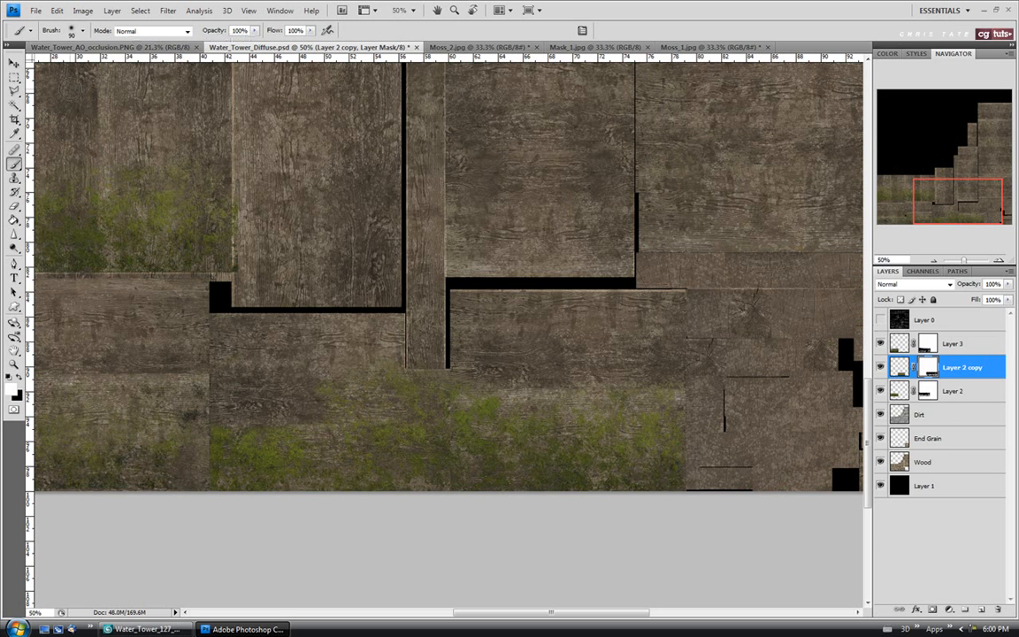
{"action": "left_click", "coordinate": [36, 10]}
{"action": "left_click", "coordinate": [48, 165]}
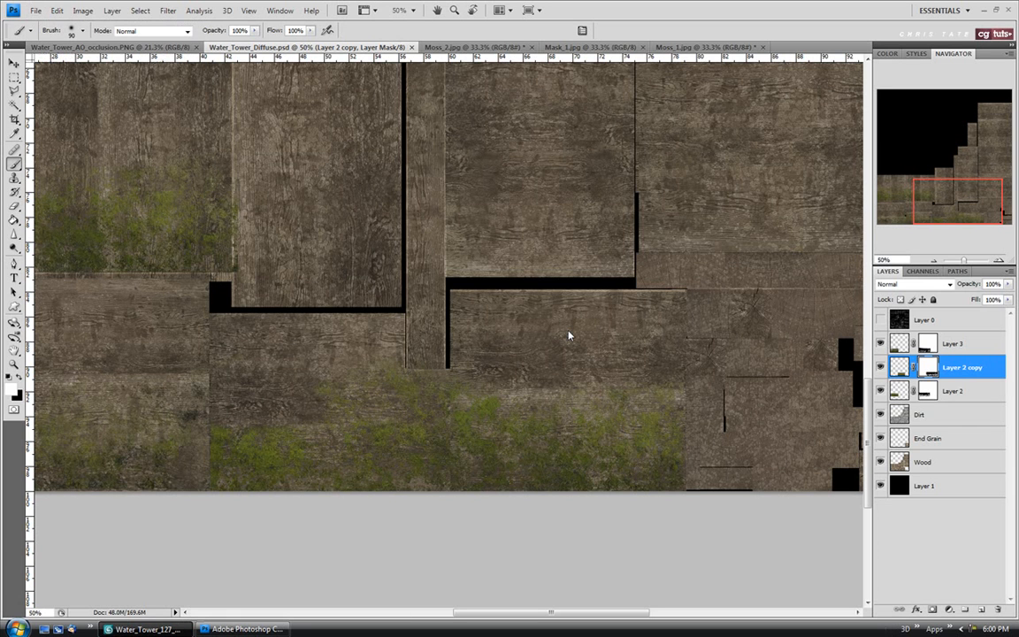
Step: Switch to 3ds Max, check the cross brace, turn to the ladder side and set the large viewport to ActiveShade
{"action": "key", "text": "alt+Tab"}
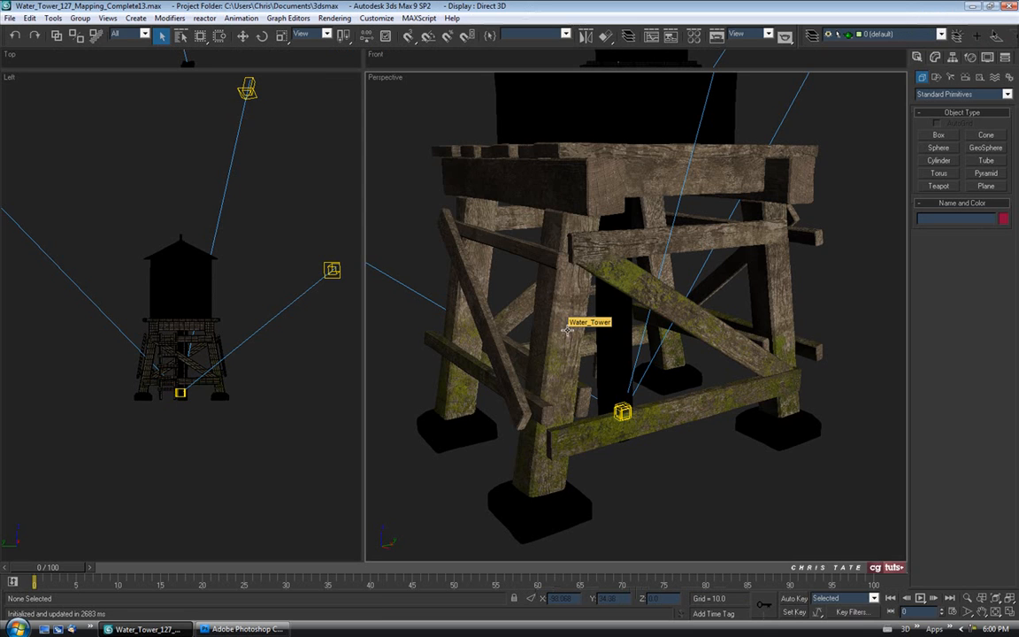
{"action": "left_click_drag", "start_coordinate": [511, 305], "coordinate": [481, 310]}
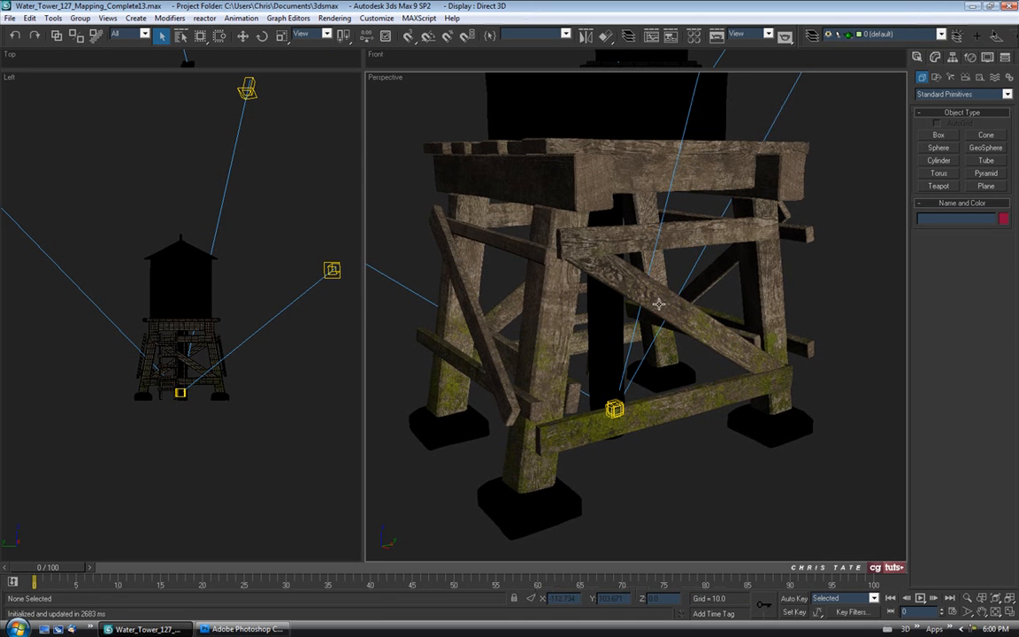
{"action": "left_click_drag", "start_coordinate": [629, 345], "coordinate": [593, 355]}
{"action": "right_click", "coordinate": [395, 81]}
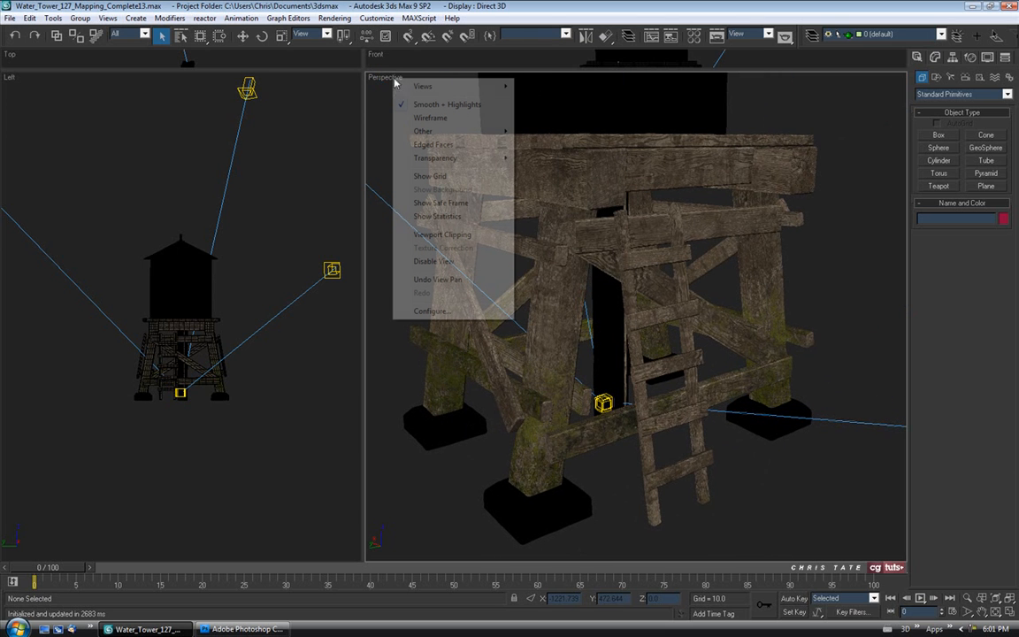
{"action": "mouse_move", "coordinate": [442, 86]}
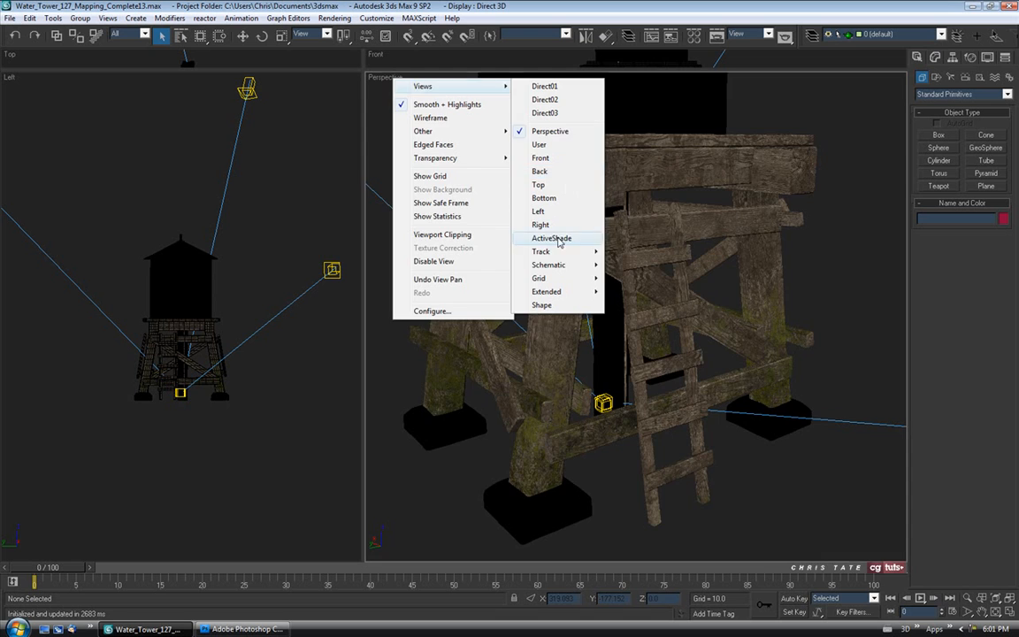
{"action": "left_click", "coordinate": [557, 236]}
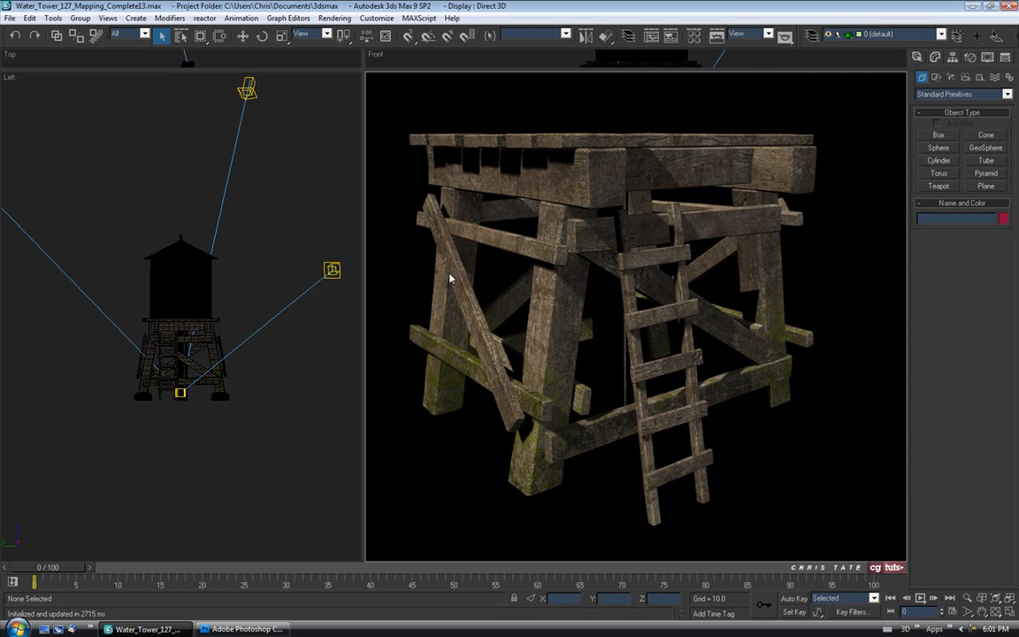
Step: Save the scene as the next incremental version, Water_Tower_127_Mapping_Complete14
{"action": "left_click", "coordinate": [10, 18]}
{"action": "left_click", "coordinate": [40, 100]}
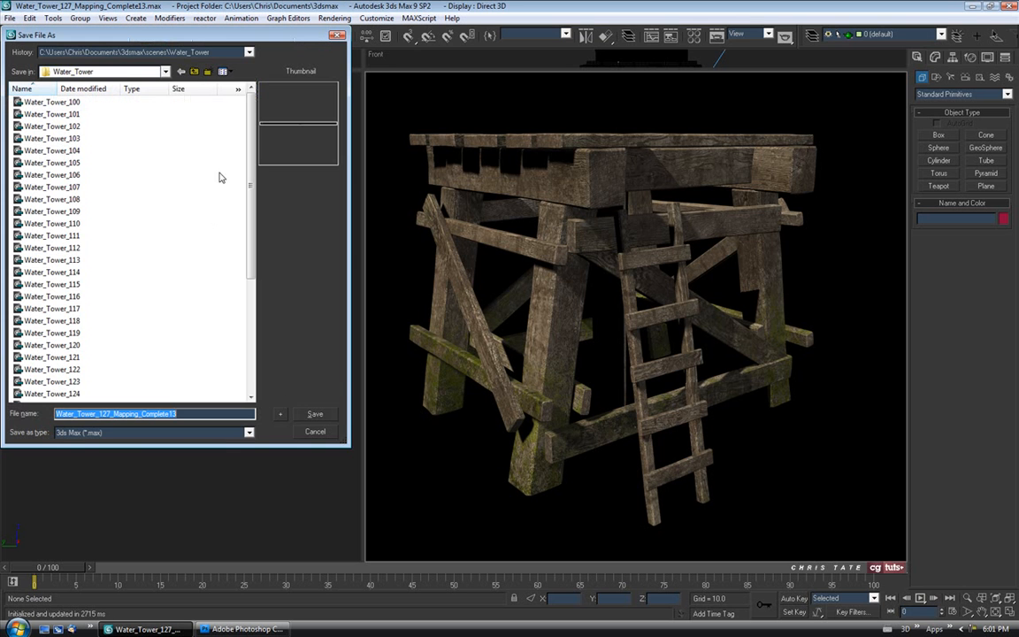
{"action": "left_click", "coordinate": [281, 415]}
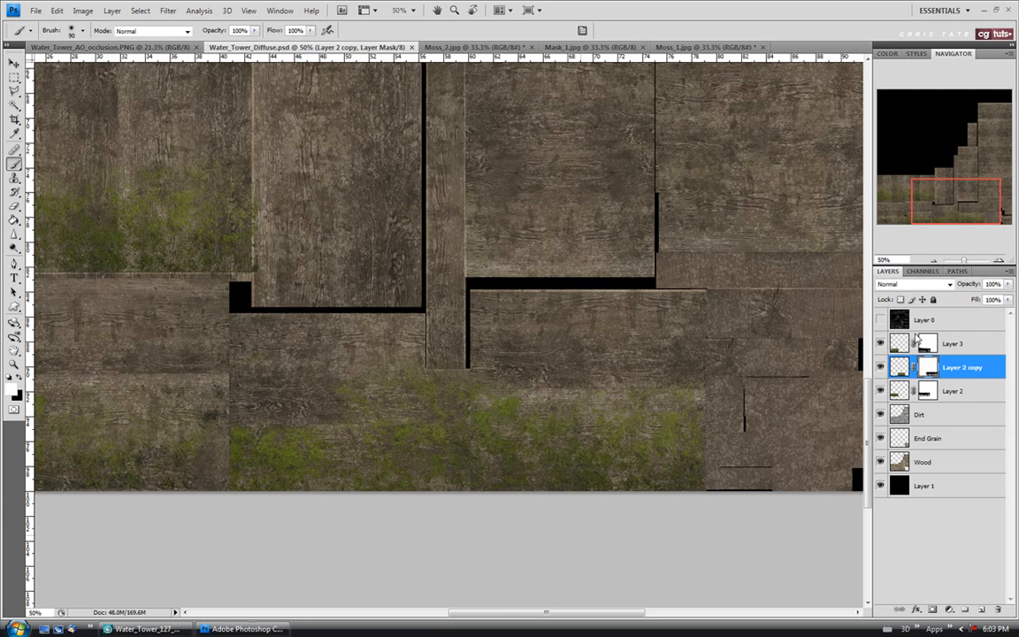
Step: Show the wireframe Layer 0, duplicate Layer 2 copy as Layer 2 copy 2 and move it over the small end-grain pieces
{"action": "left_click", "coordinate": [881, 320]}
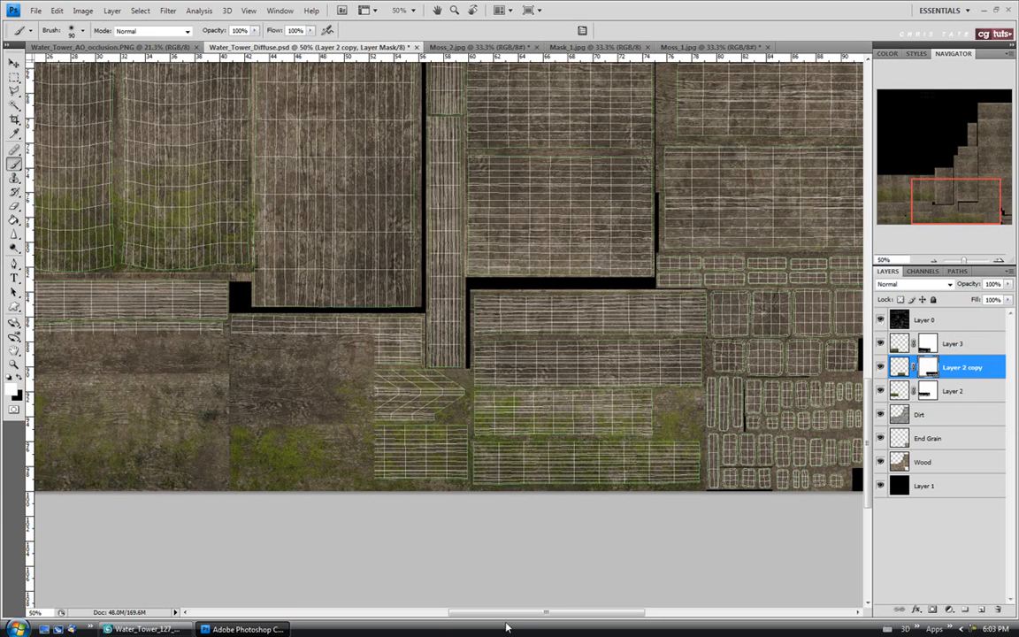
{"action": "left_click_drag", "start_coordinate": [513, 616], "coordinate": [597, 616]}
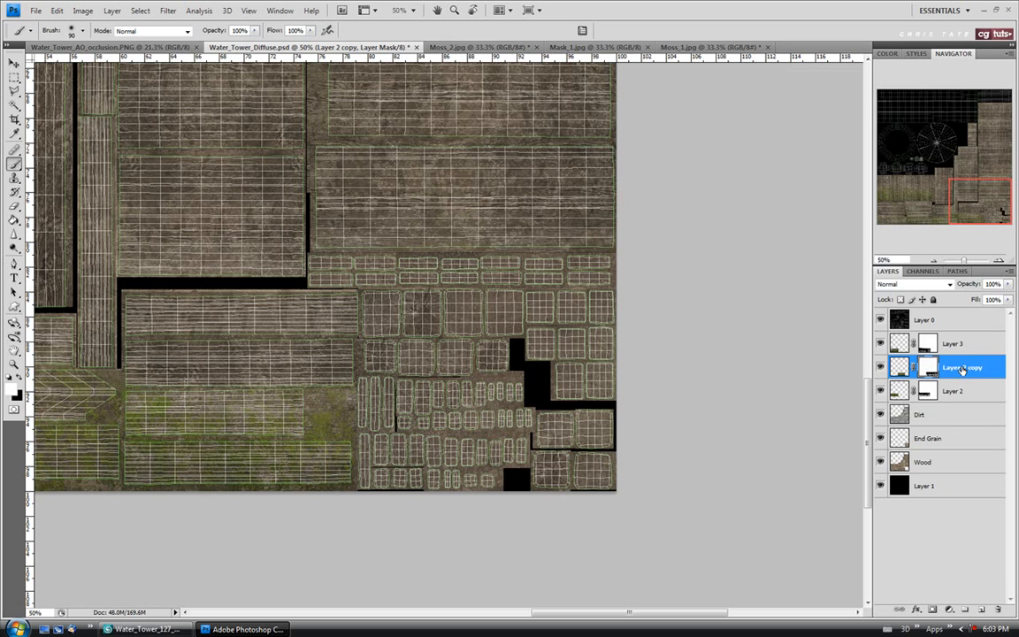
{"action": "right_click", "coordinate": [963, 369]}
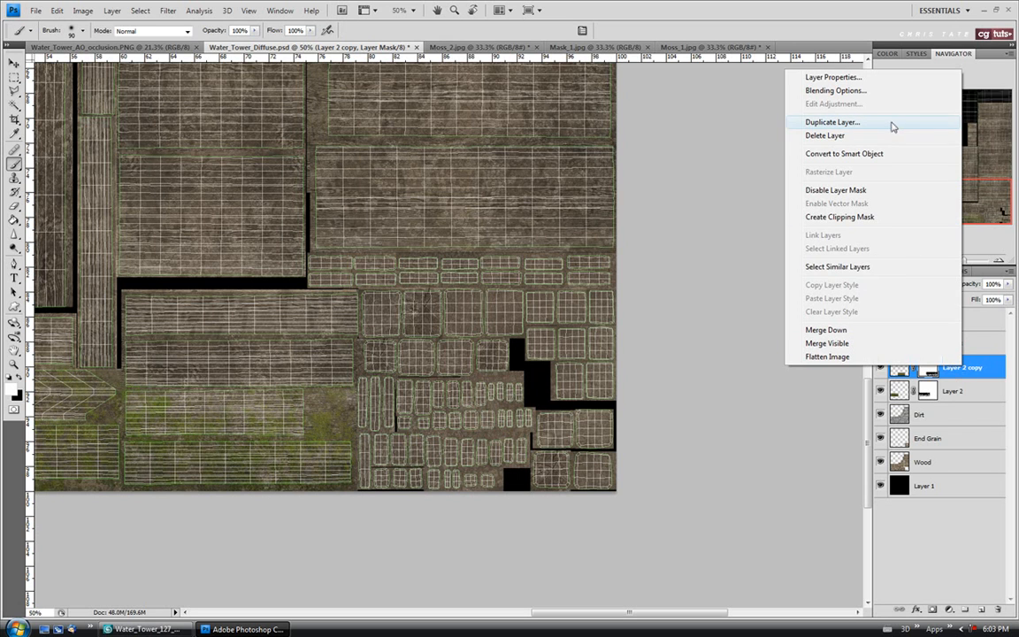
{"action": "left_click", "coordinate": [893, 126]}
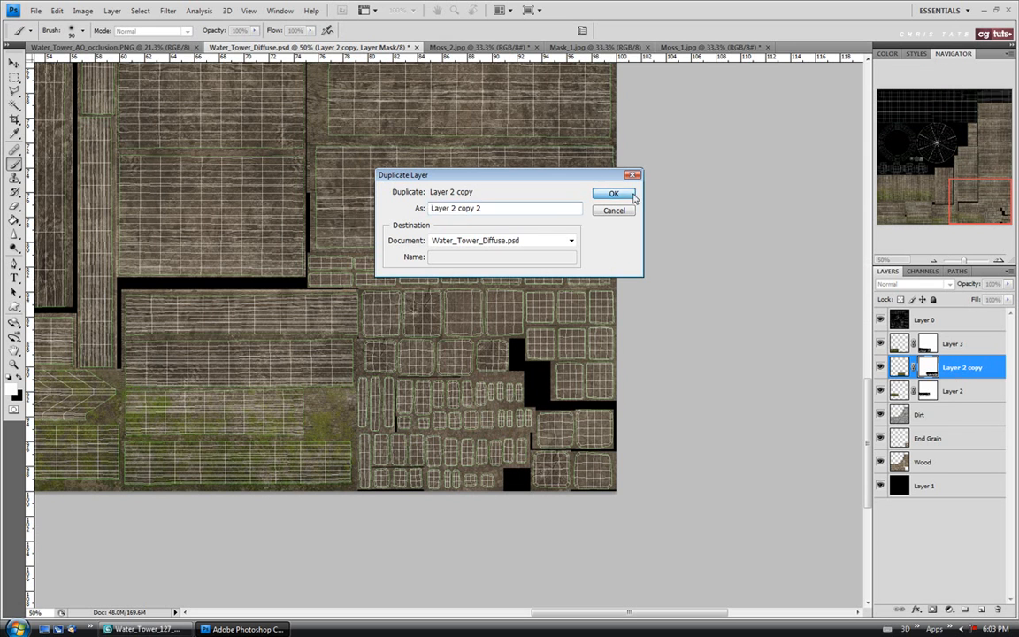
{"action": "left_click", "coordinate": [630, 197]}
{"action": "left_click", "coordinate": [15, 64]}
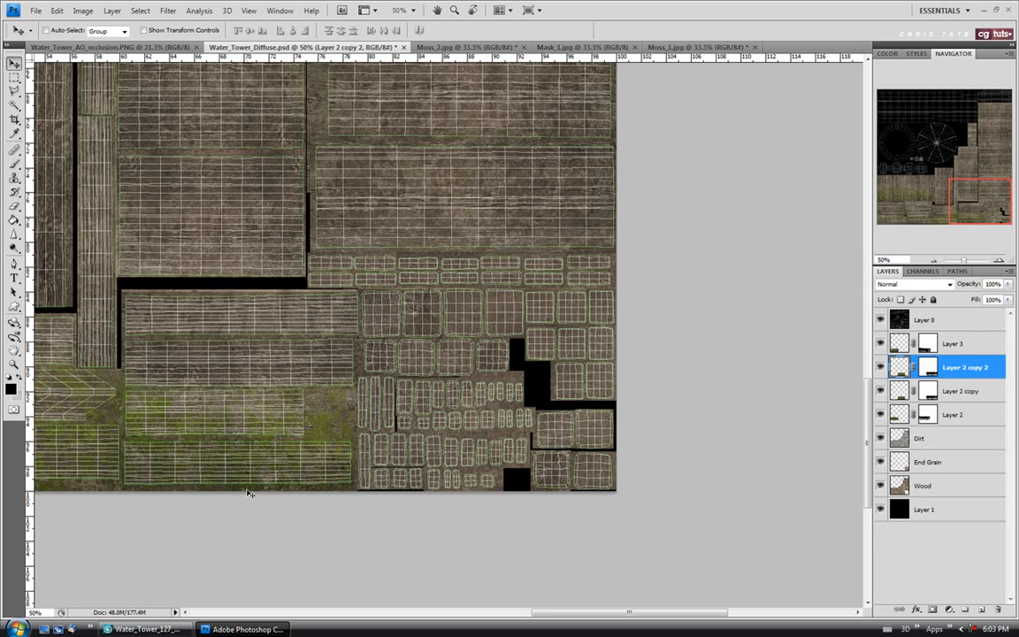
{"action": "left_click_drag", "start_coordinate": [241, 418], "coordinate": [378, 440]}
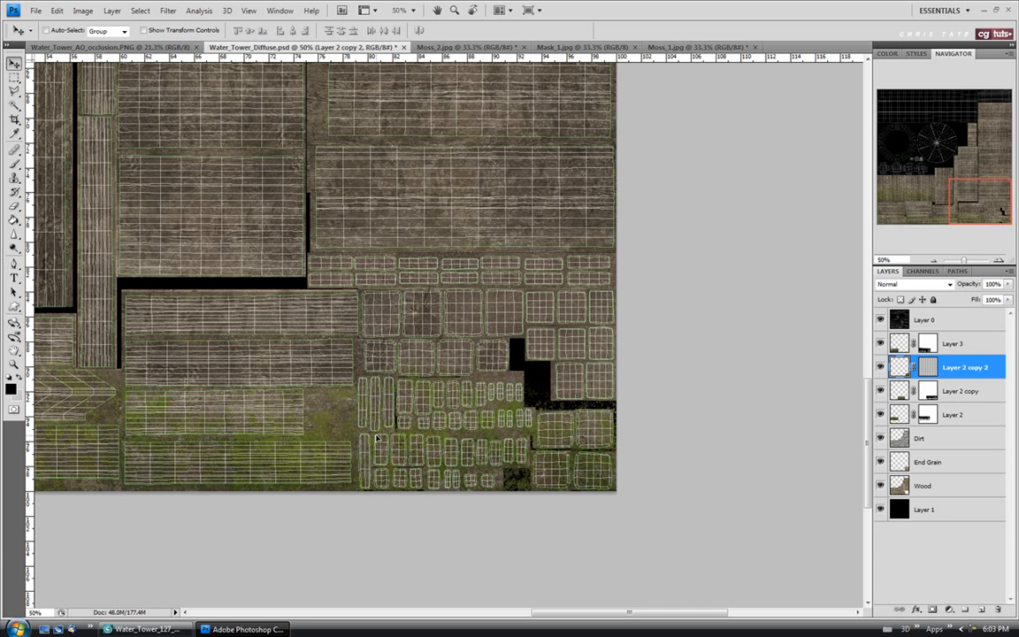
Step: Delete the Layer 2 copy 2 moss outside the lower rows of small end-grain pieces and the four larger corner pieces beside them
{"action": "left_click", "coordinate": [14, 364]}
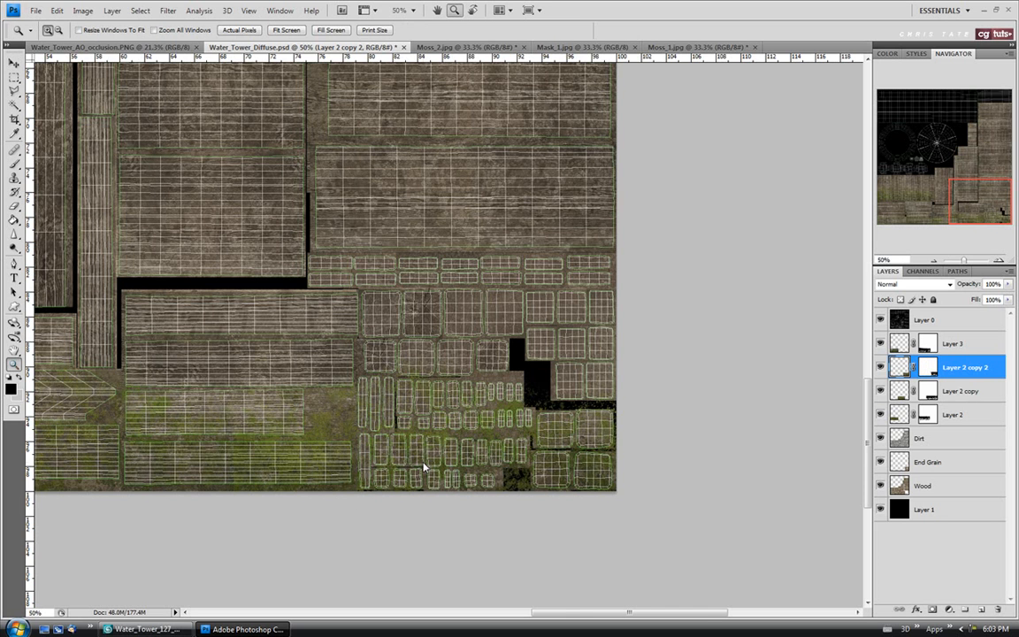
{"action": "left_click", "coordinate": [423, 462]}
{"action": "left_click_drag", "start_coordinate": [632, 613], "coordinate": [617, 613]}
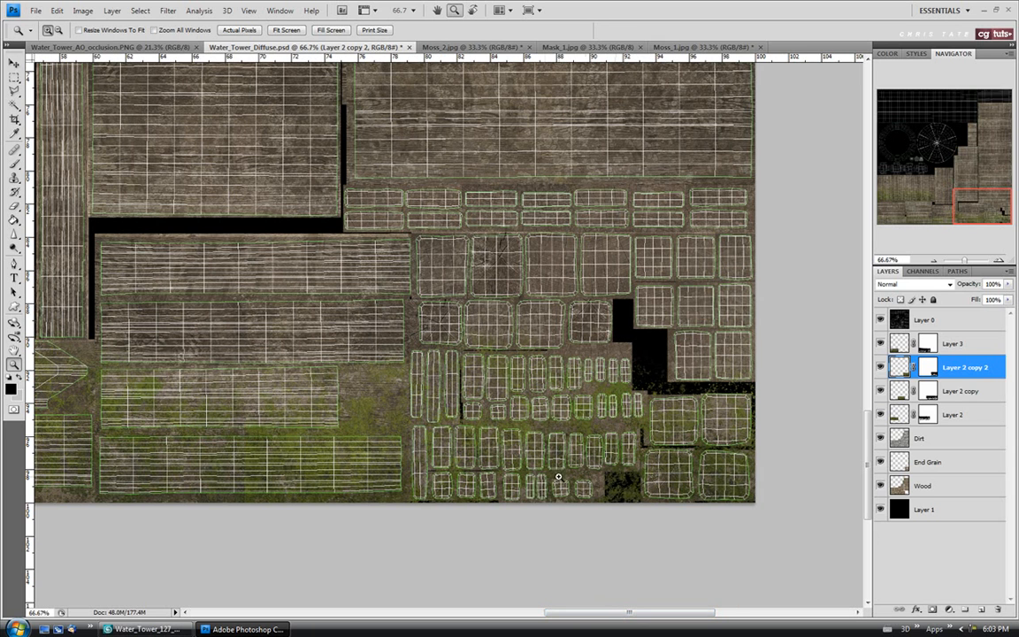
{"action": "left_click", "coordinate": [14, 78]}
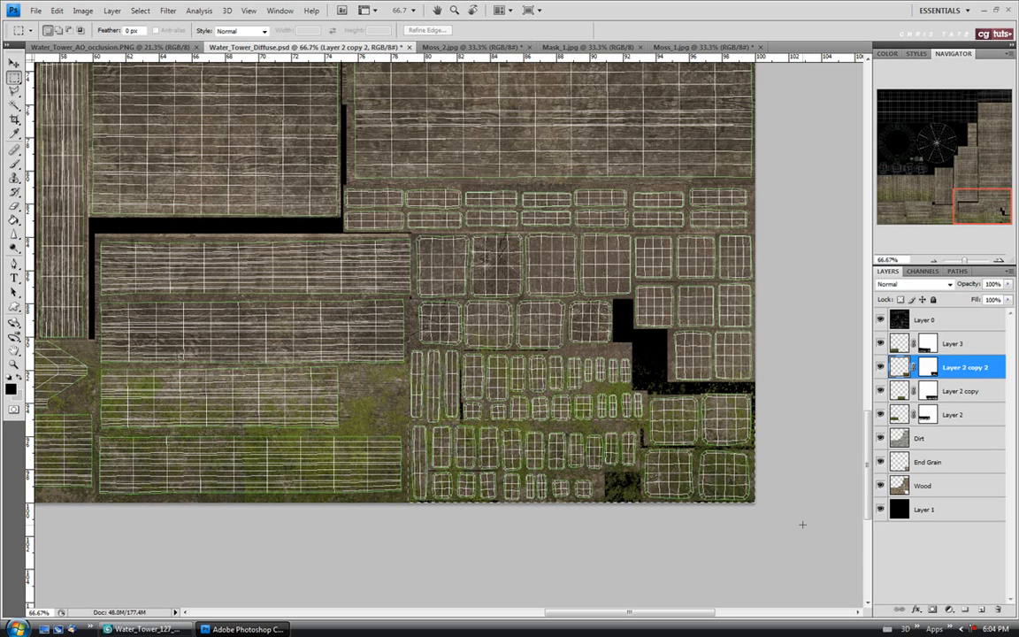
{"action": "key", "text": "shift"}
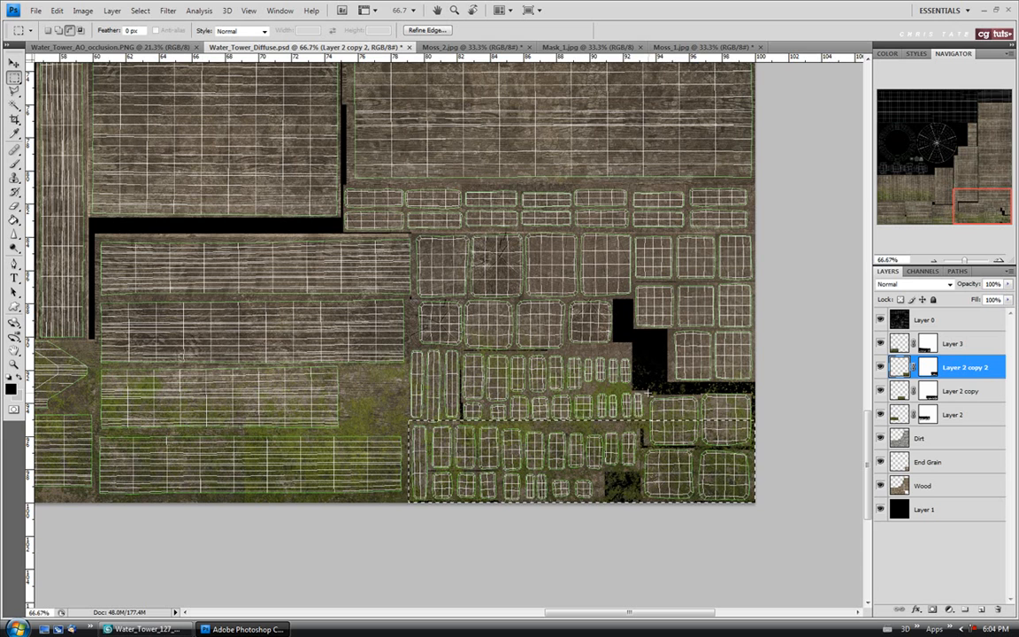
{"action": "key", "text": "alt"}
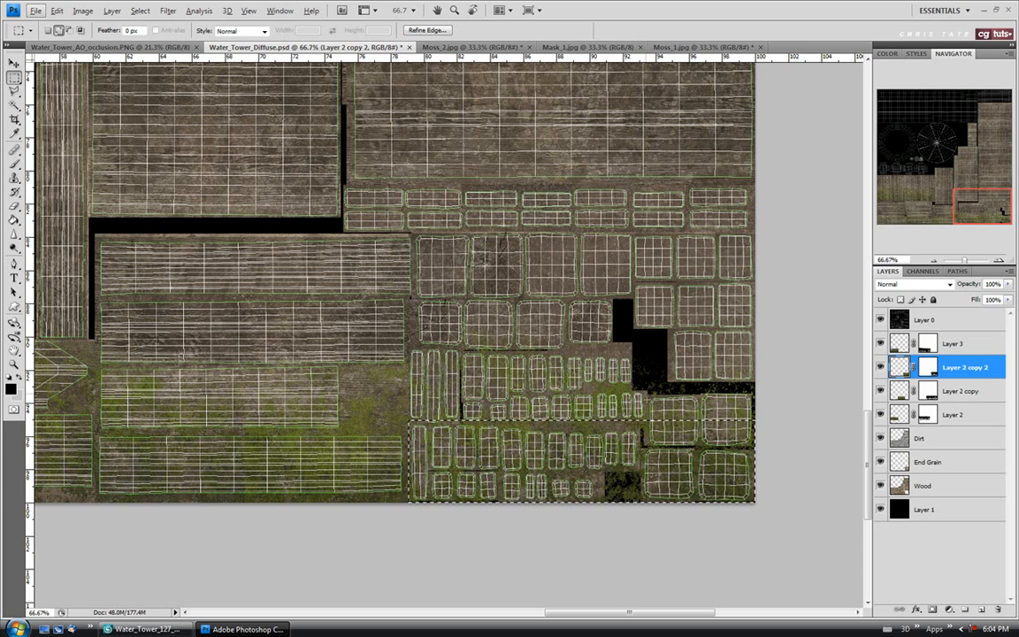
{"action": "key", "text": "alt"}
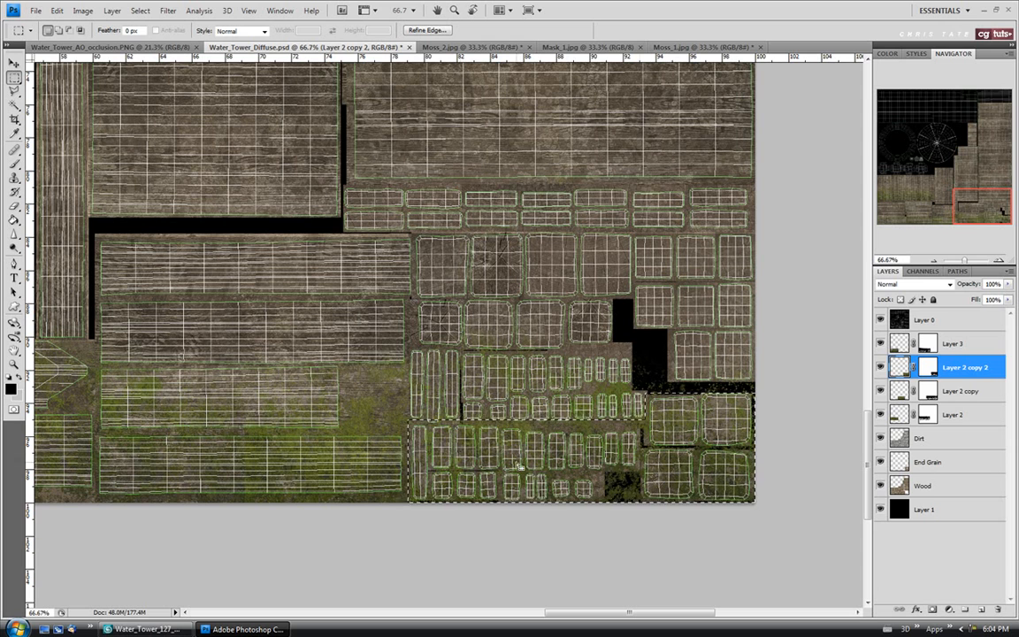
{"action": "key", "text": "ctrl+shift+i"}
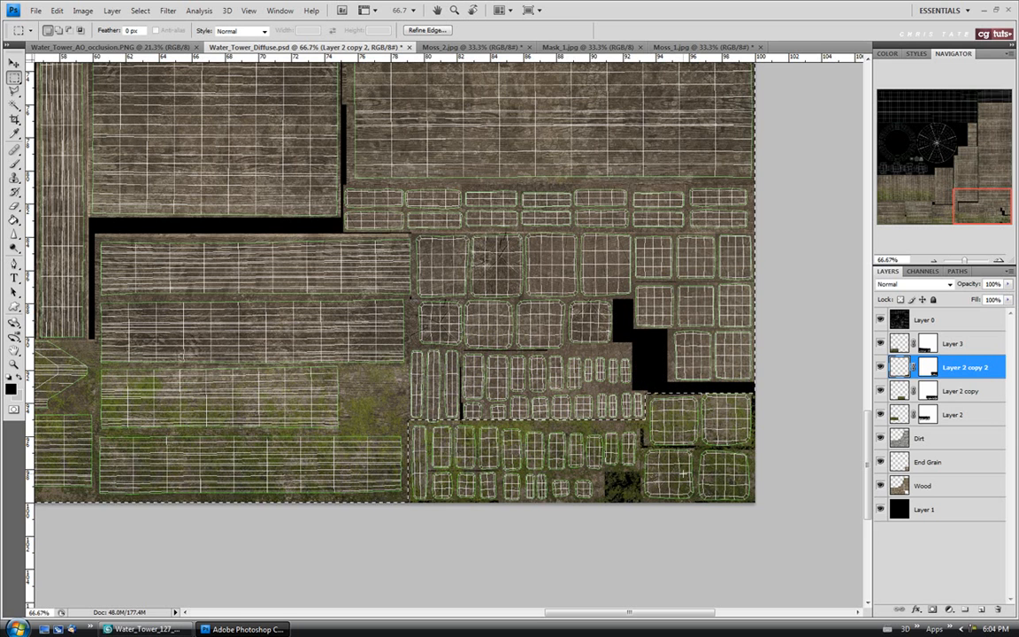
{"action": "key", "text": "ctrl+d"}
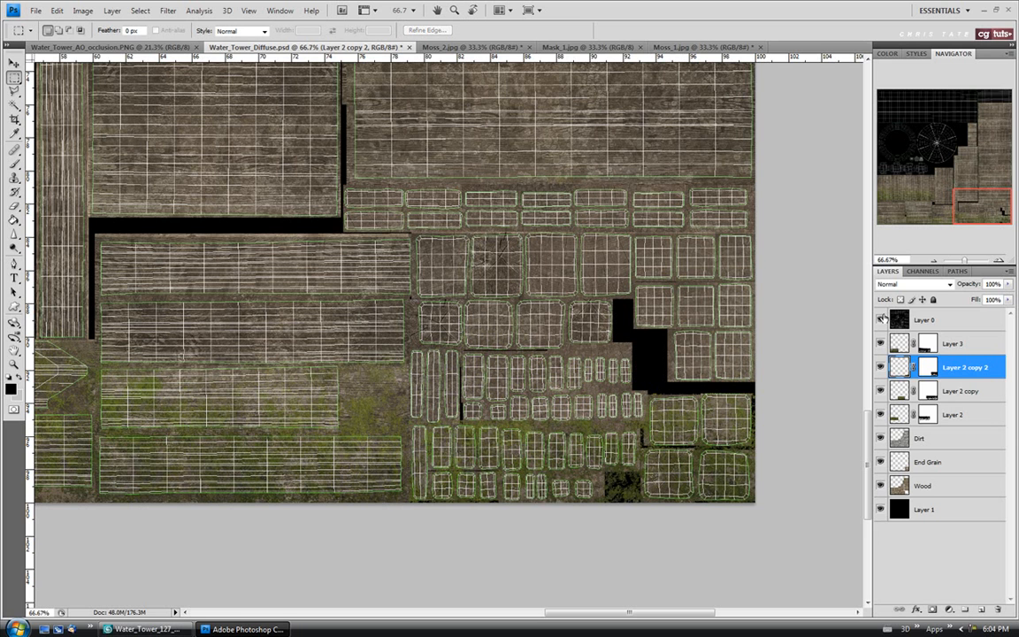
Step: Hide the wireframe Layer 0 again and save the diffuse texture with moss on the end-grain pieces
{"action": "left_click", "coordinate": [881, 320]}
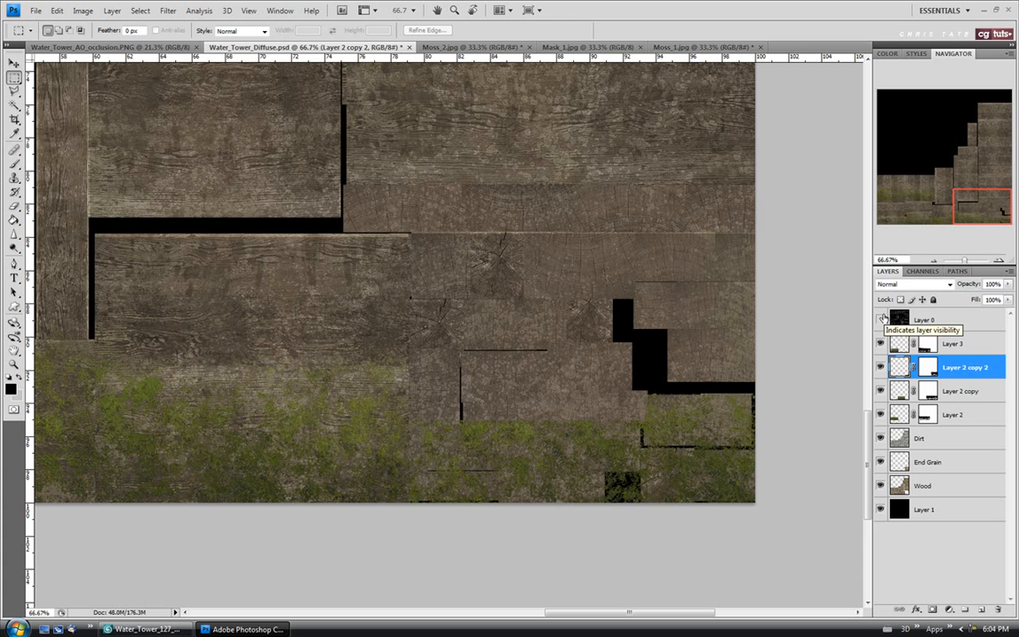
{"action": "left_click", "coordinate": [35, 10]}
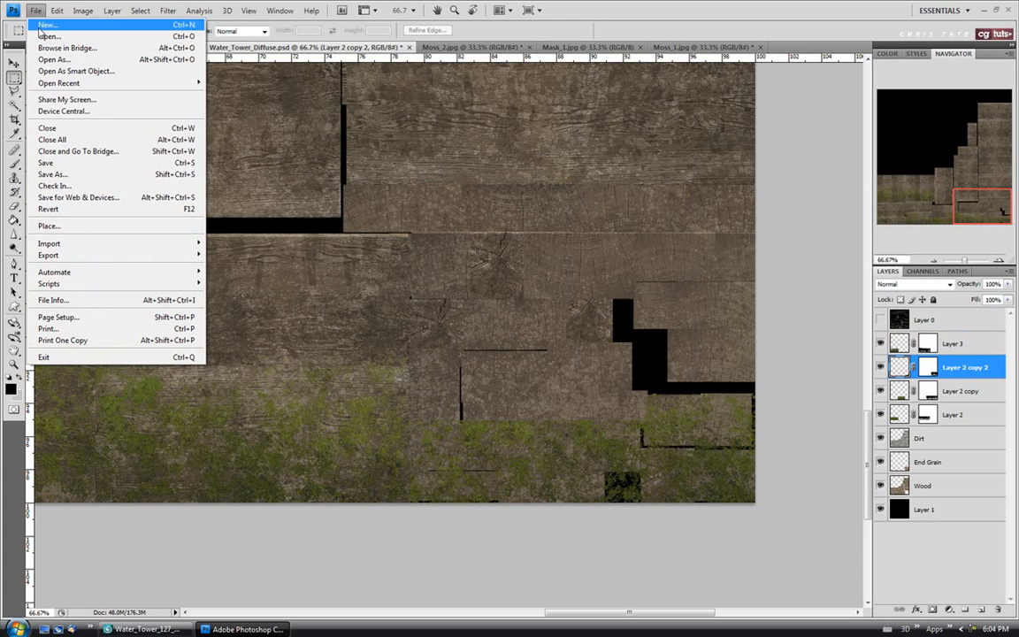
{"action": "left_click", "coordinate": [484, 519]}
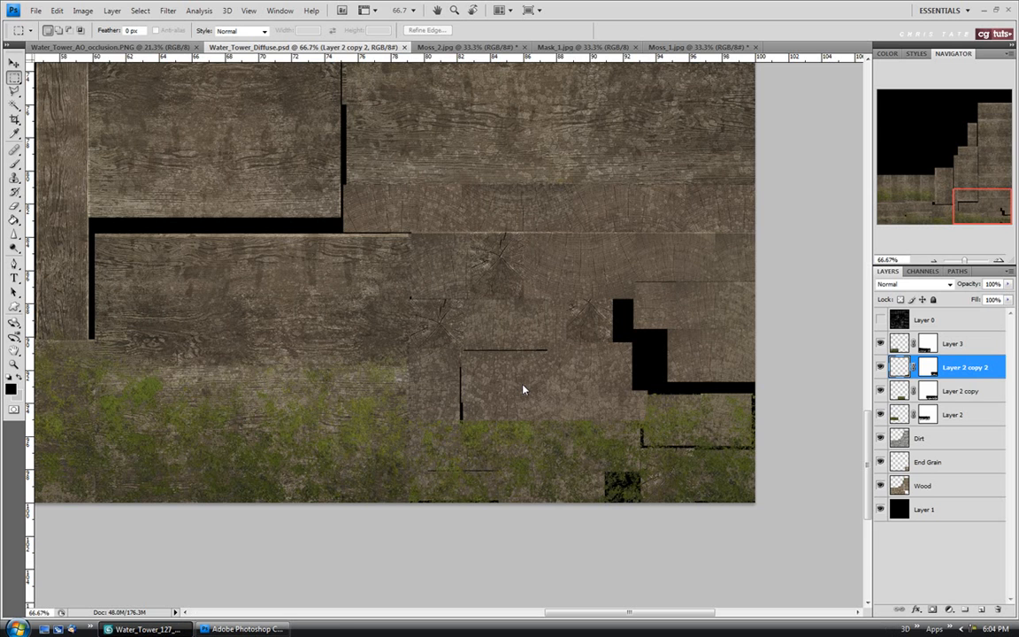
Step: Switch to 3ds Max, return the large viewport to Perspective and examine the moss on the beam ends around the front leg
{"action": "key", "text": "alt+Tab"}
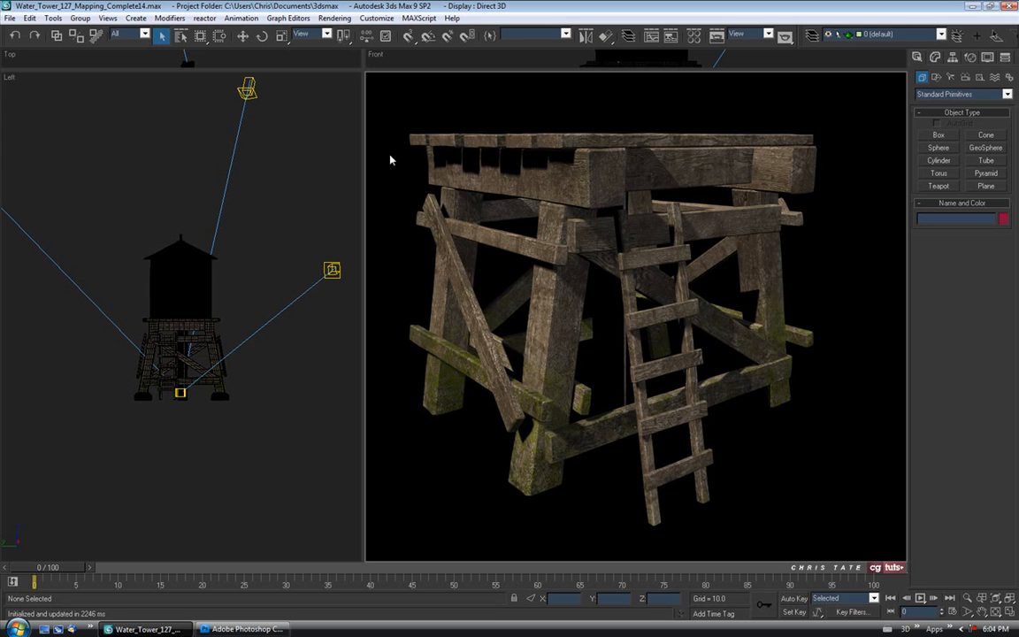
{"action": "right_click", "coordinate": [370, 77]}
{"action": "left_click", "coordinate": [352, 62]}
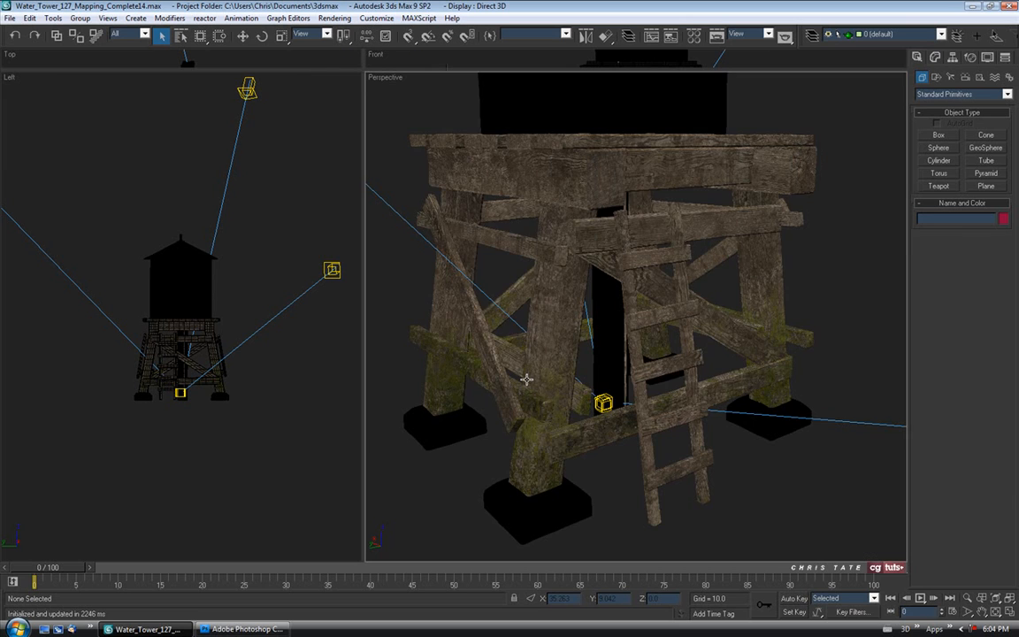
{"action": "scroll", "coordinate": [527, 380], "scroll_direction": "up", "scroll_amount": 10}
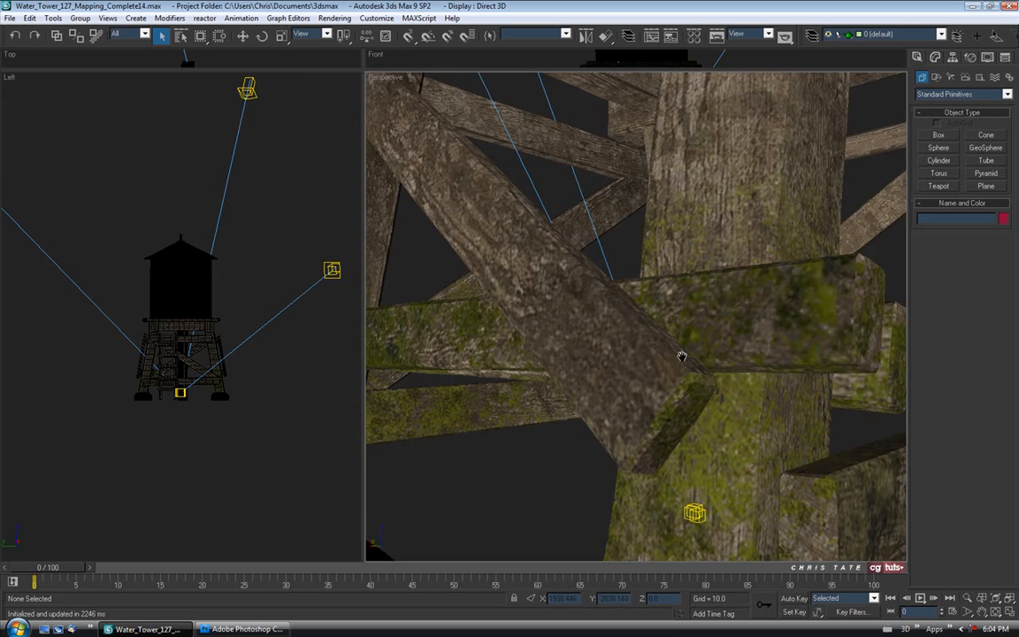
{"action": "scroll", "coordinate": [681, 355], "scroll_direction": "down", "scroll_amount": 8}
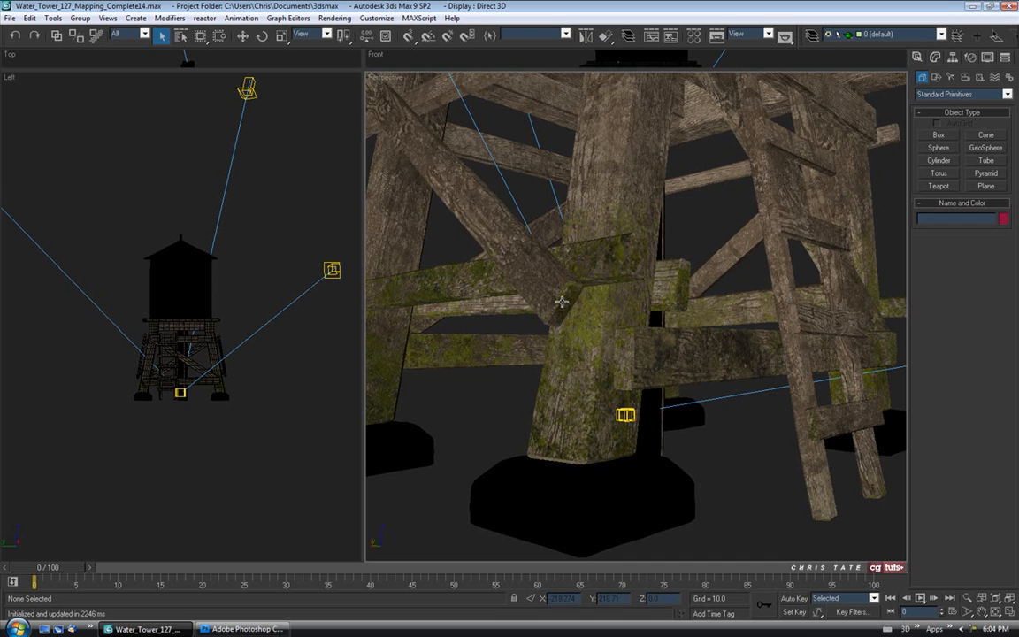
Step: Orbit around the water tower's legs and examine the diagonal brace whose lower end crosses the mossy horizontal beam
{"action": "left_click_drag", "start_coordinate": [564, 295], "coordinate": [574, 313]}
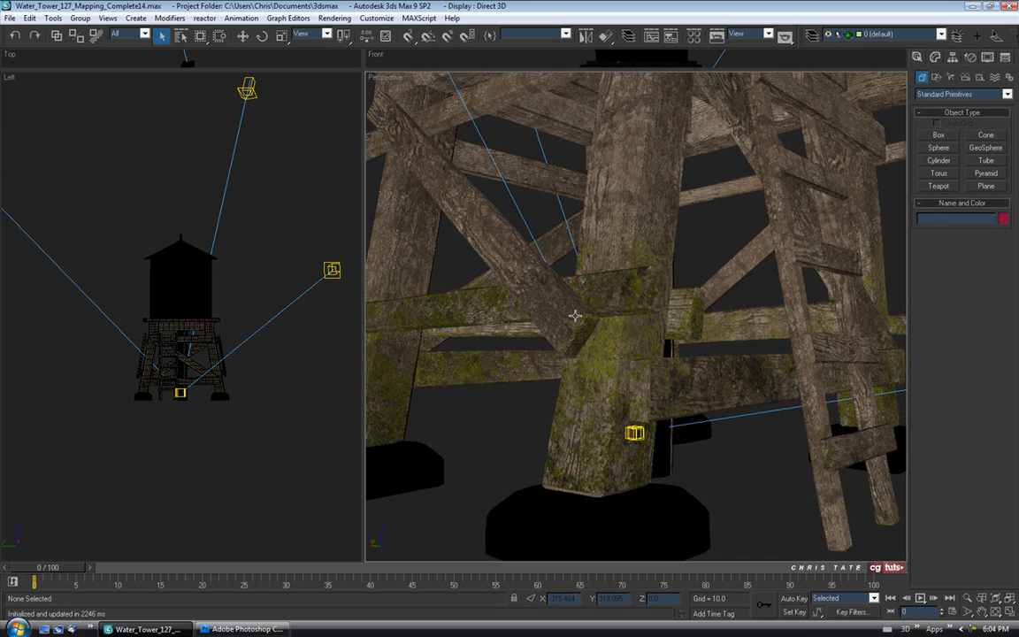
{"action": "left_click_drag", "start_coordinate": [682, 382], "coordinate": [621, 389]}
{"action": "scroll", "coordinate": [611, 371], "scroll_direction": "down", "scroll_amount": 4}
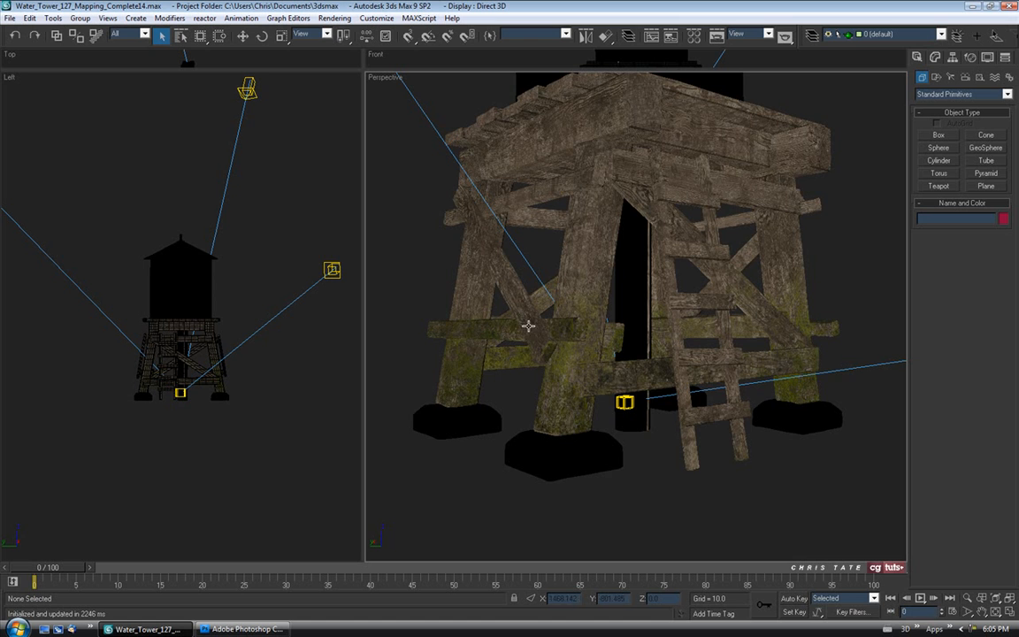
{"action": "left_click_drag", "start_coordinate": [564, 368], "coordinate": [615, 363]}
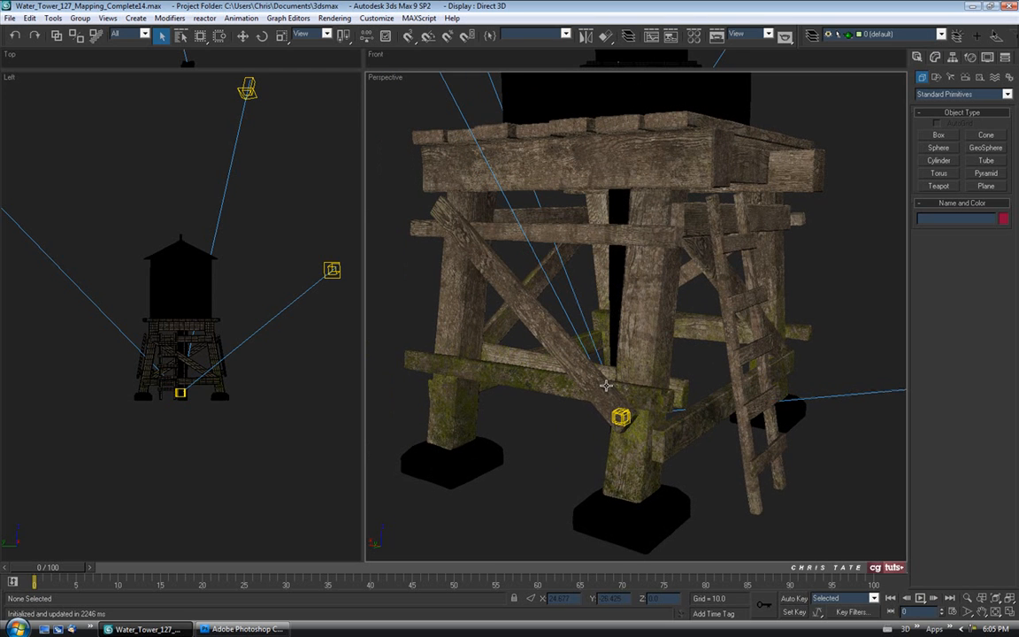
{"action": "left_click", "coordinate": [618, 444]}
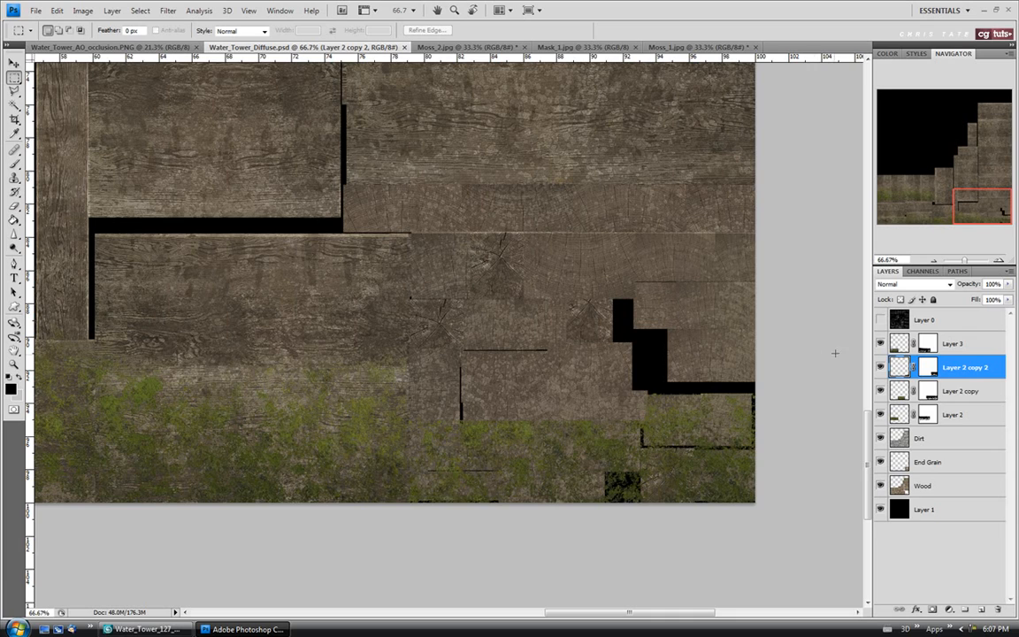
Step: Switch to Photoshop, duplicate Layer 3 as Layer 3 copy and move its moss over the bare plank above the short mossy plank
{"action": "left_click_drag", "start_coordinate": [573, 617], "coordinate": [408, 617]}
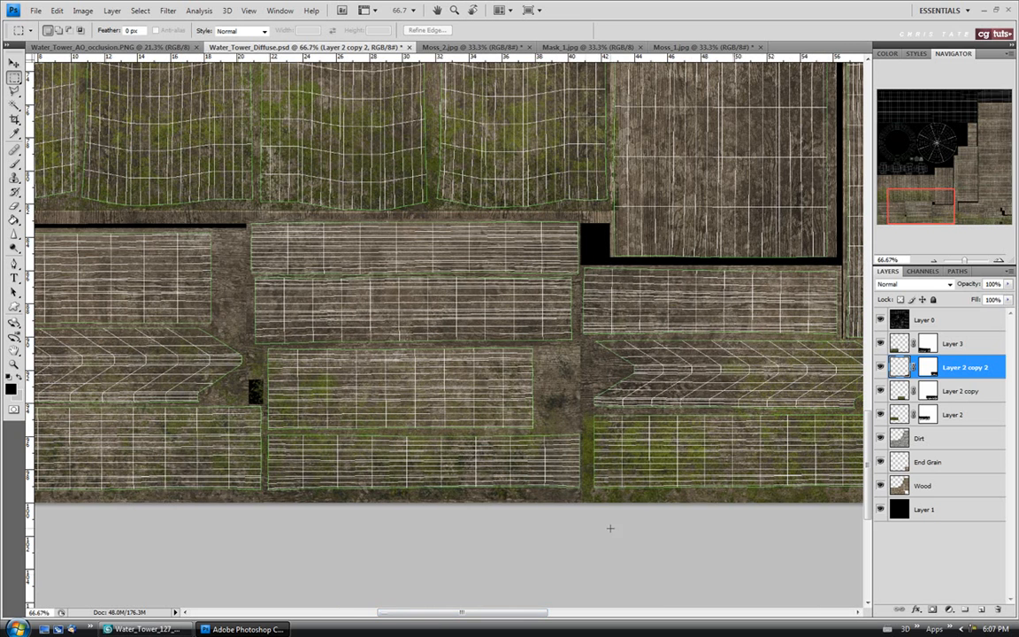
{"action": "scroll", "coordinate": [609, 528], "scroll_direction": "up", "scroll_amount": 2}
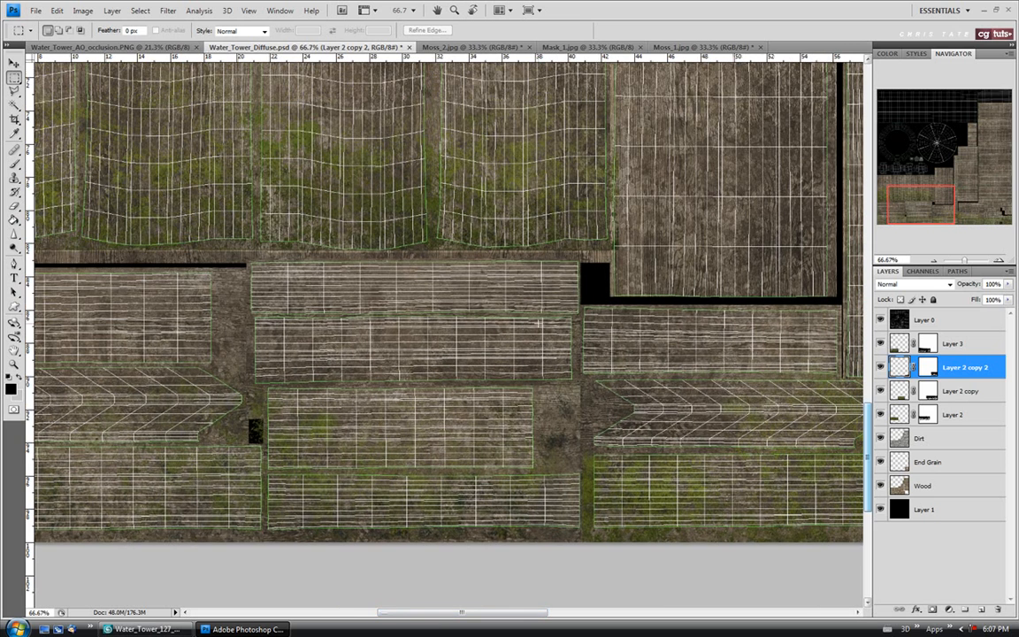
{"action": "left_click", "coordinate": [962, 345]}
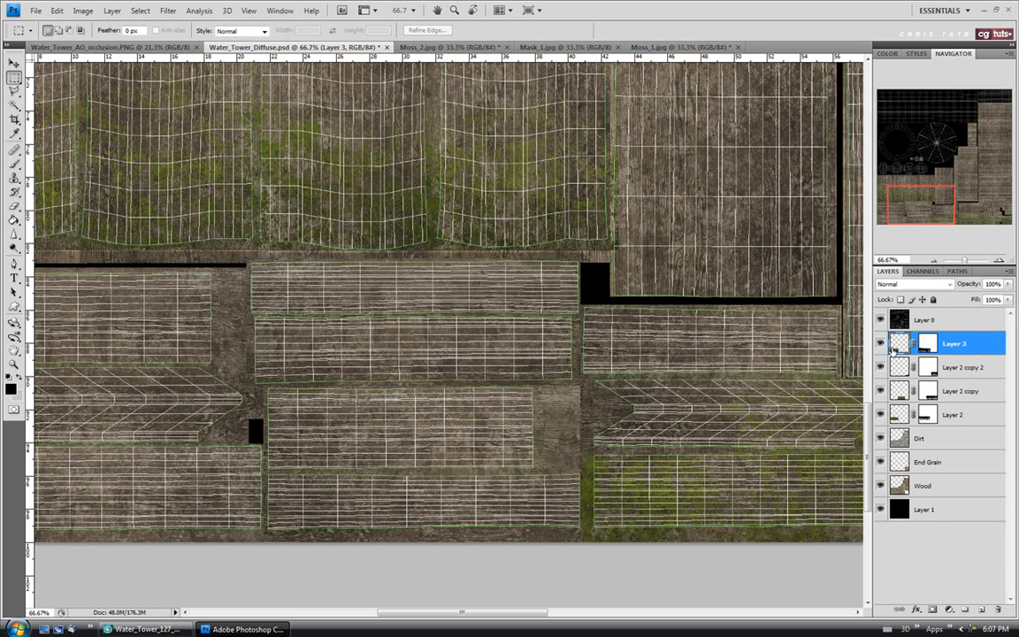
{"action": "right_click", "coordinate": [937, 345]}
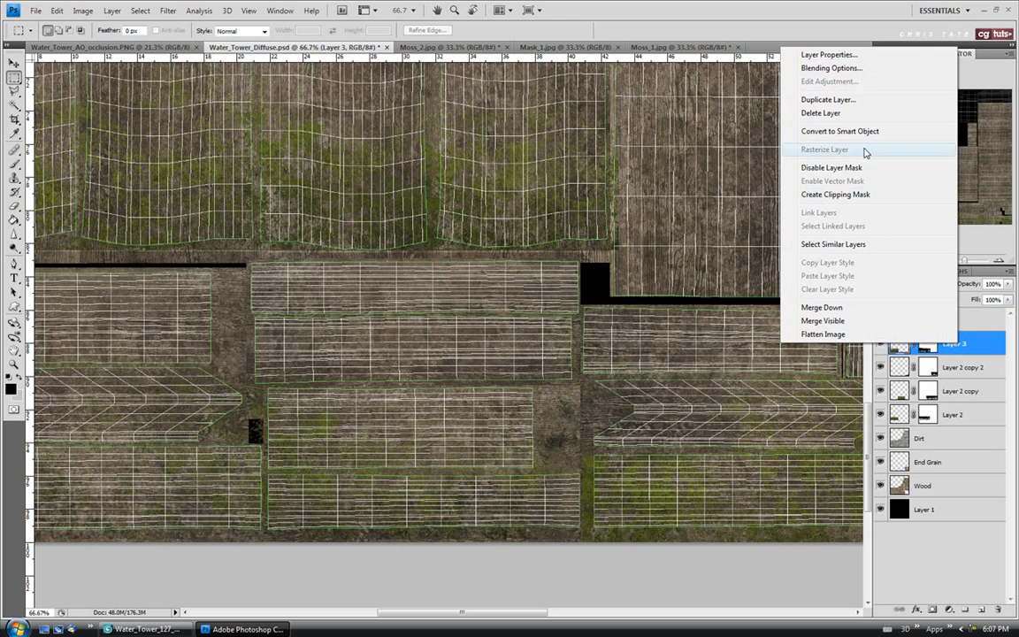
{"action": "left_click", "coordinate": [858, 100]}
{"action": "left_click", "coordinate": [609, 195]}
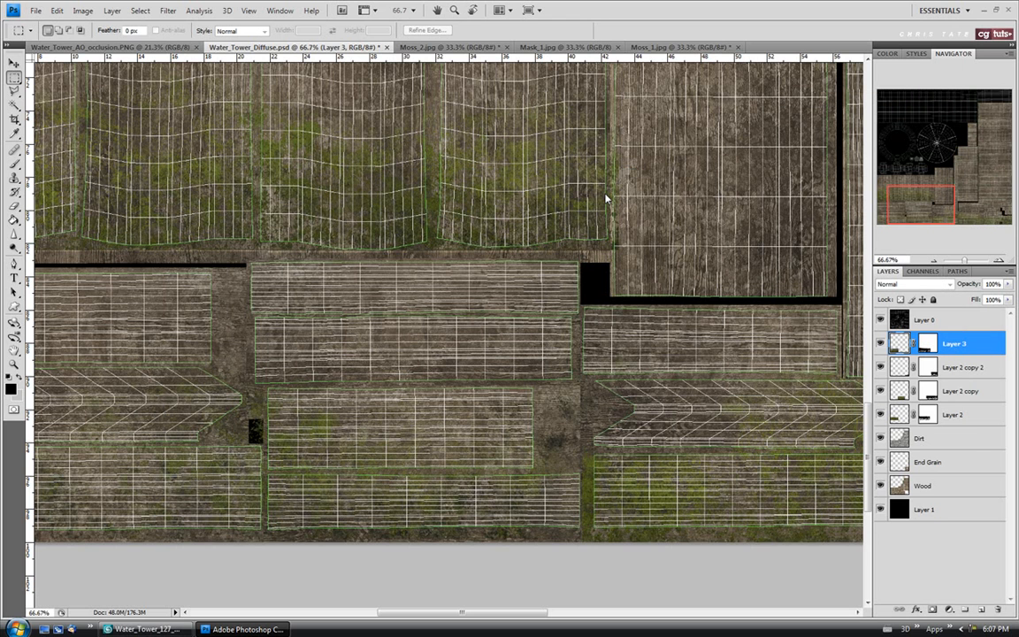
{"action": "left_click", "coordinate": [13, 63]}
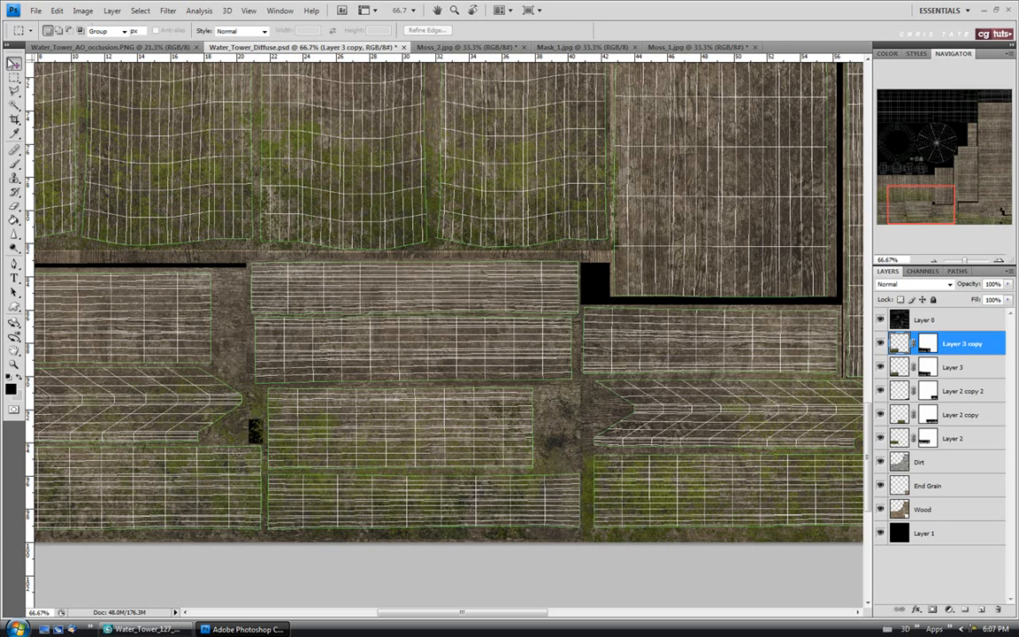
{"action": "left_click_drag", "start_coordinate": [472, 363], "coordinate": [570, 326]}
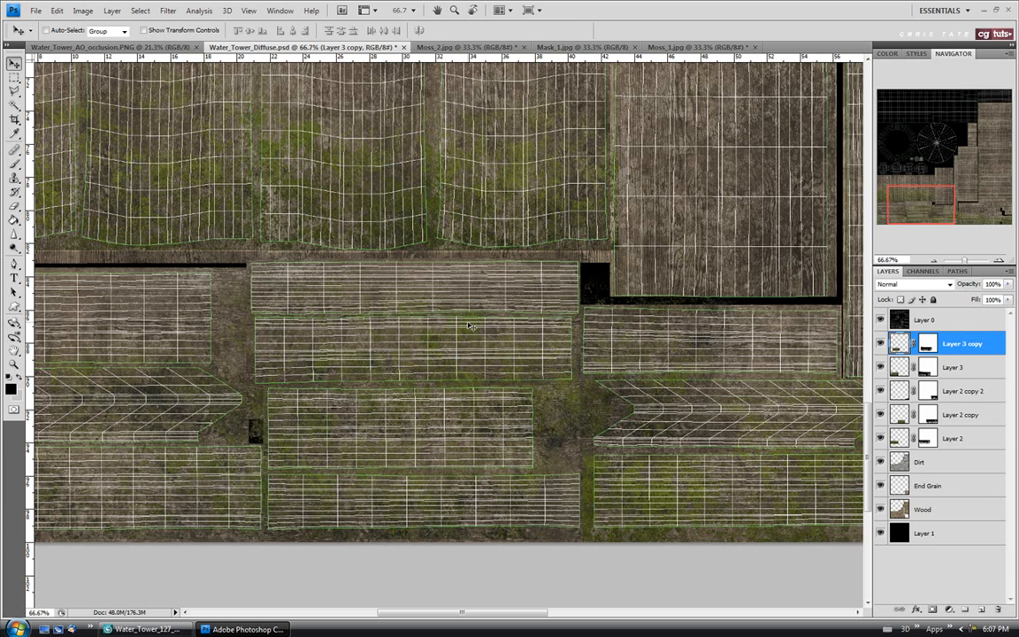
Step: Delete the Layer 3 copy moss outside the rectangle of that plank, then clear the selection
{"action": "left_click", "coordinate": [14, 78]}
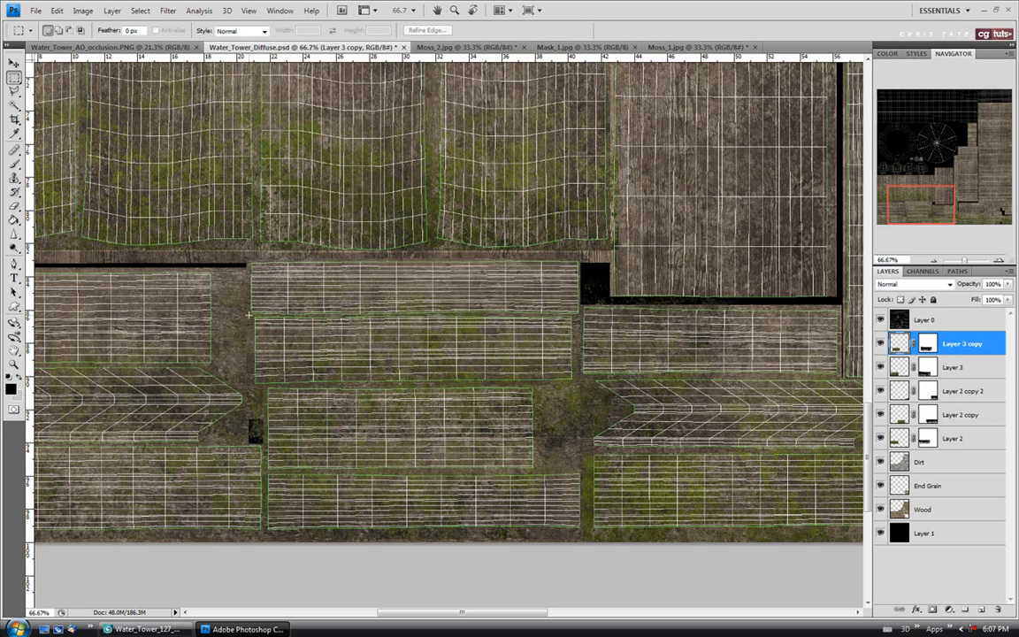
{"action": "left_click_drag", "start_coordinate": [250, 316], "coordinate": [575, 382]}
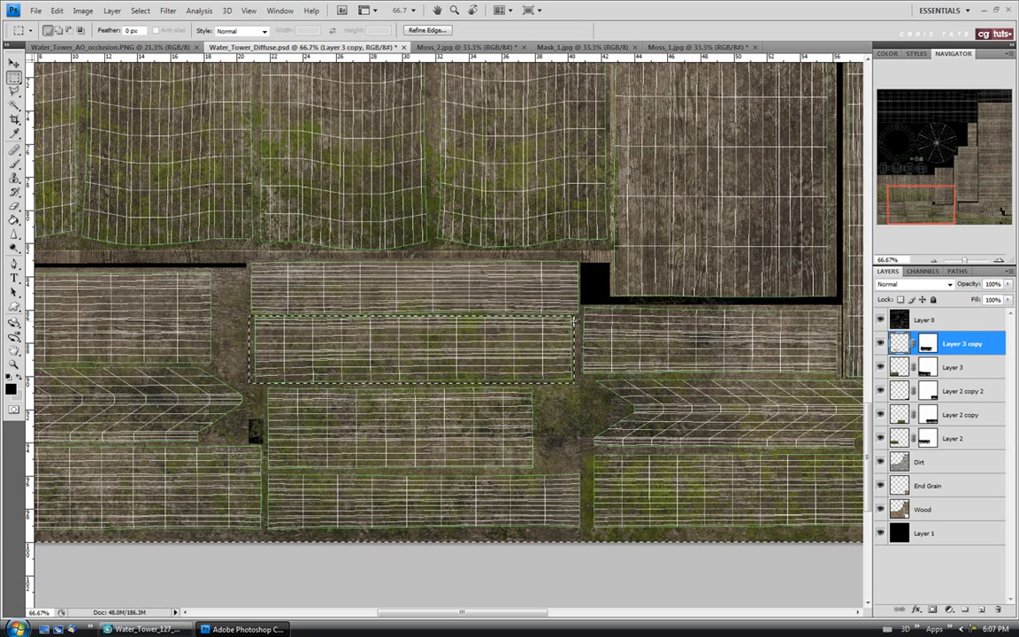
{"action": "key", "text": "Delete"}
{"action": "key", "text": "ctrl+d"}
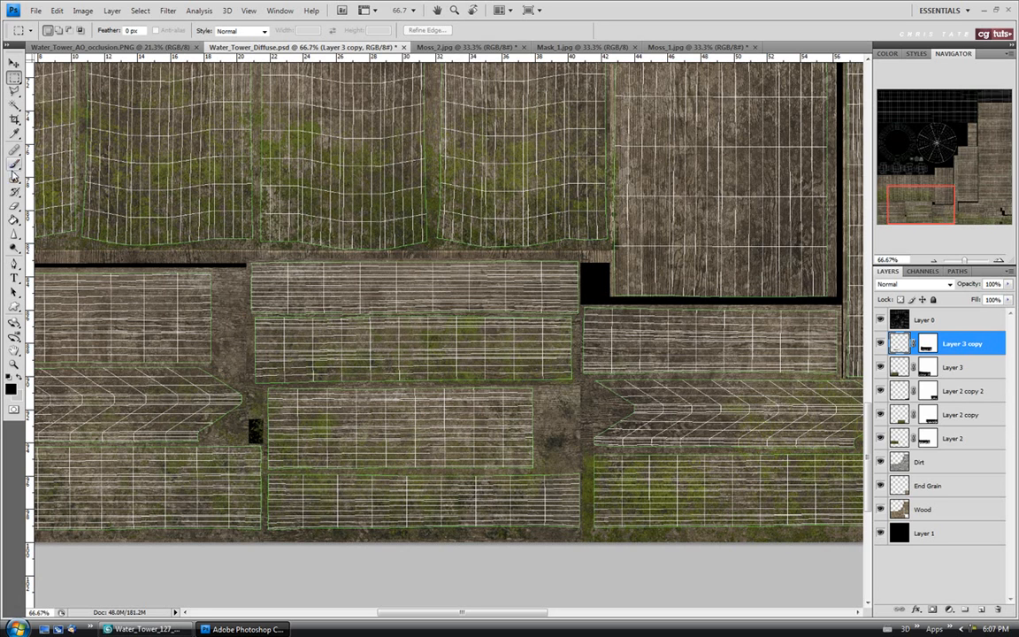
Step: Paint black on the Layer 3 copy mask to hide the moss on the plank's left half, checking it without the wireframe
{"action": "left_click", "coordinate": [14, 164]}
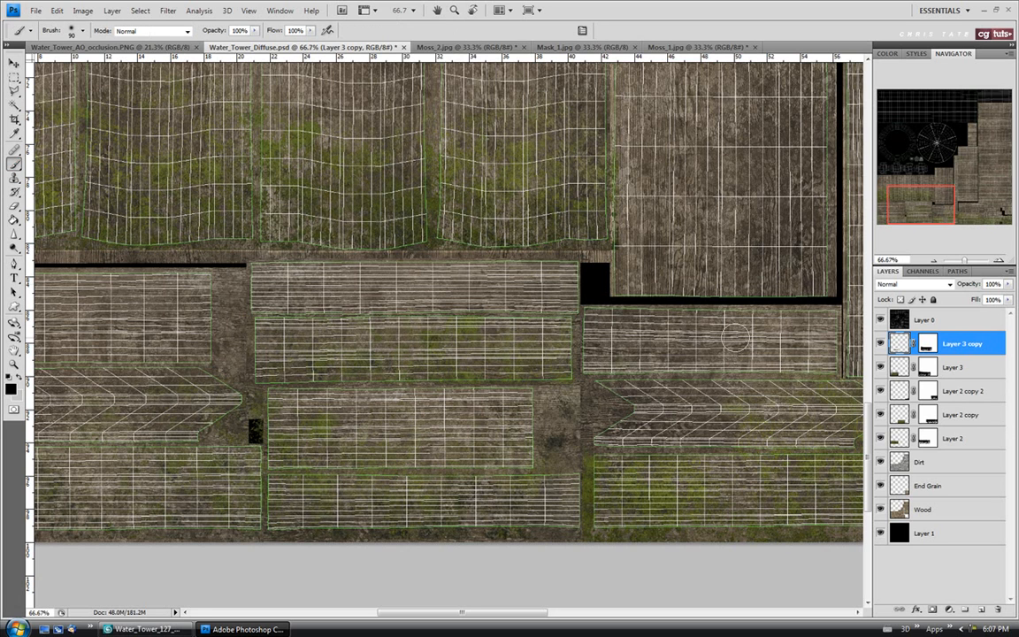
{"action": "left_click", "coordinate": [927, 343]}
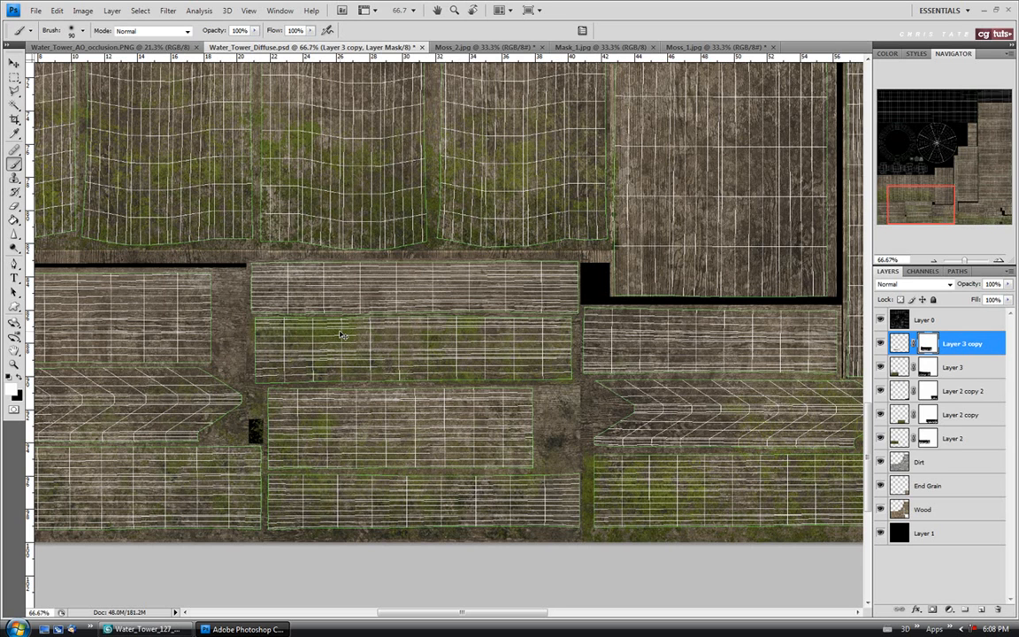
{"action": "left_click", "coordinate": [21, 378]}
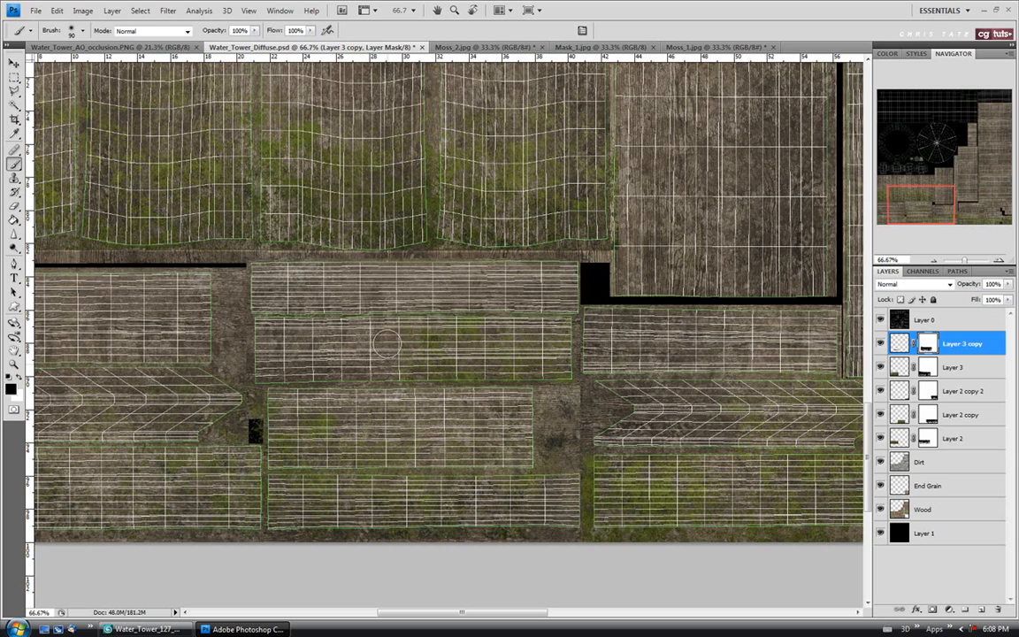
{"action": "left_click", "coordinate": [880, 320]}
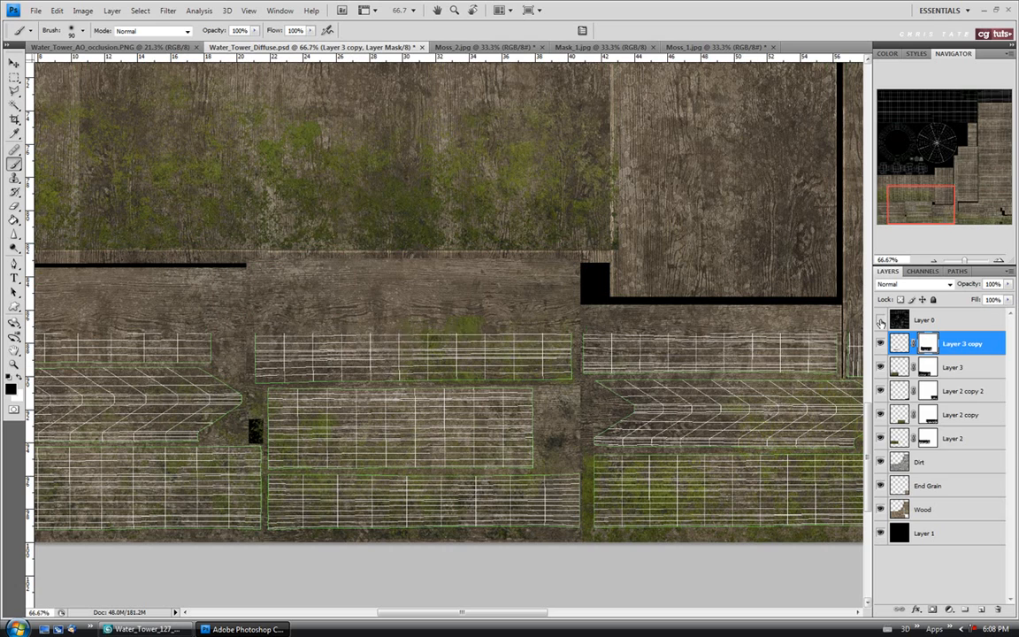
{"action": "left_click", "coordinate": [880, 320]}
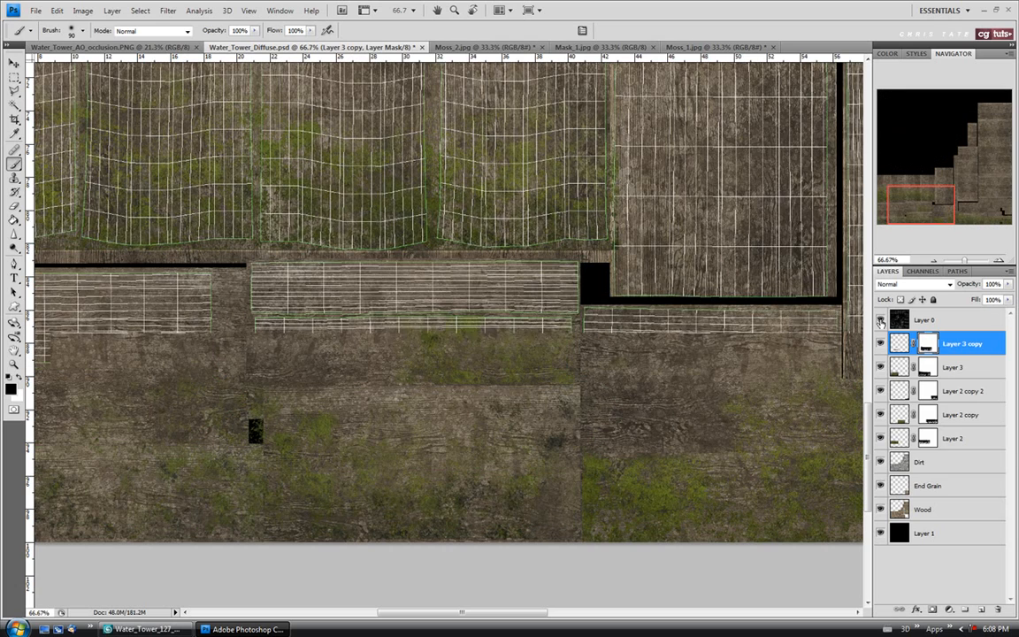
Step: Duplicate Layer 3 copy as Layer 3 copy 2 and move its moss onto the second plank beside the end-grain pieces
{"action": "left_click_drag", "start_coordinate": [520, 612], "coordinate": [643, 612]}
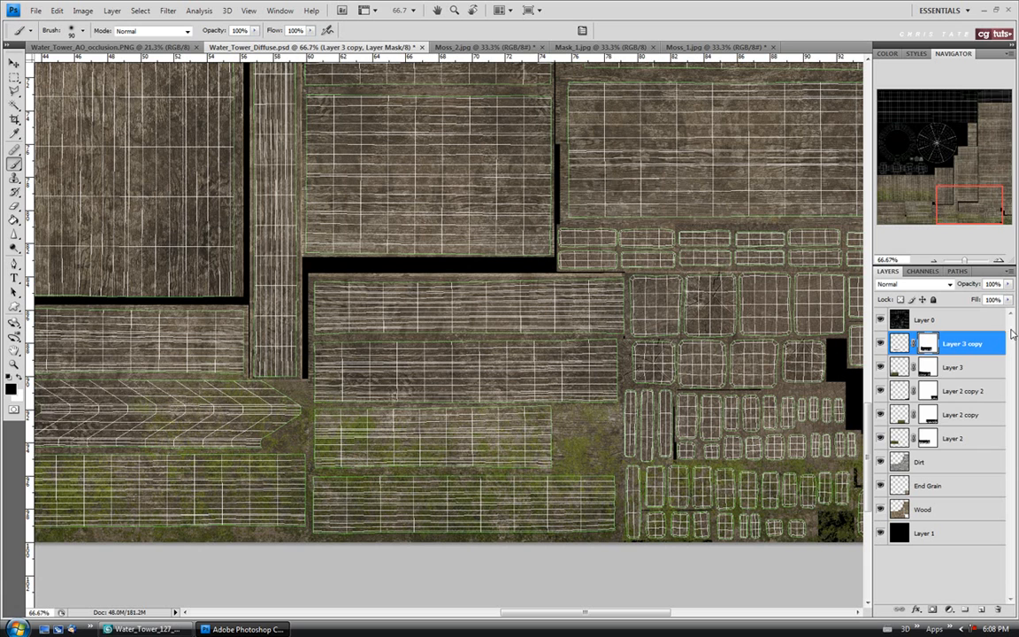
{"action": "right_click", "coordinate": [964, 350]}
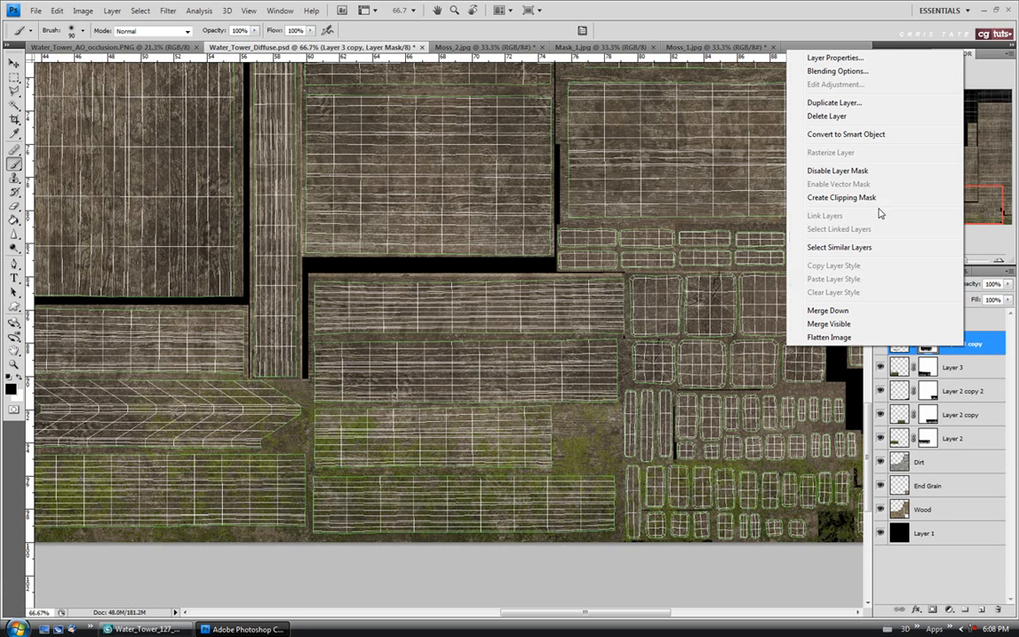
{"action": "left_click", "coordinate": [876, 102]}
{"action": "key", "text": "Return"}
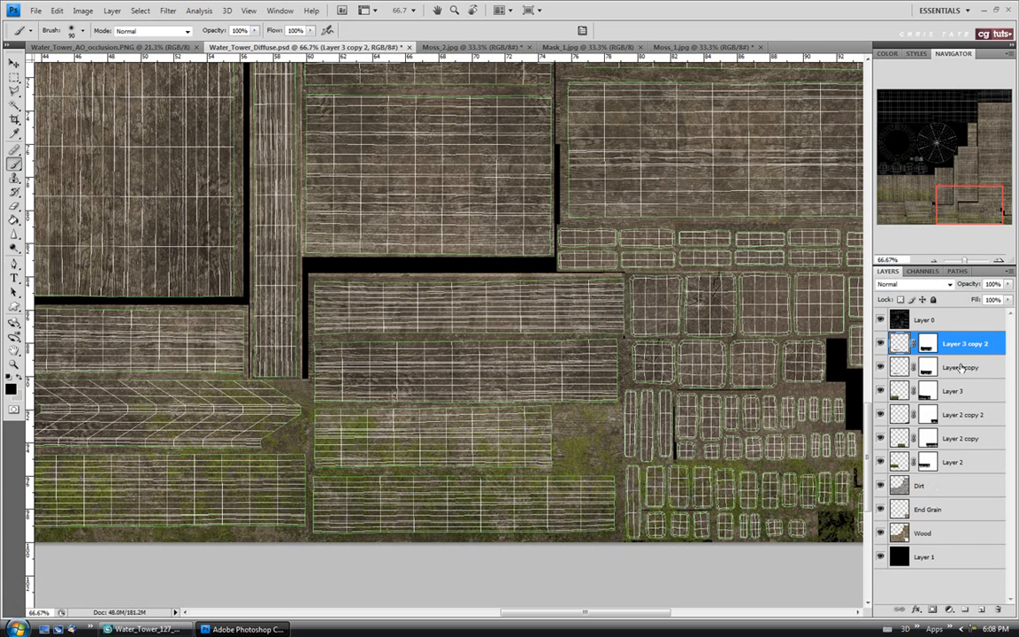
{"action": "left_click", "coordinate": [14, 63]}
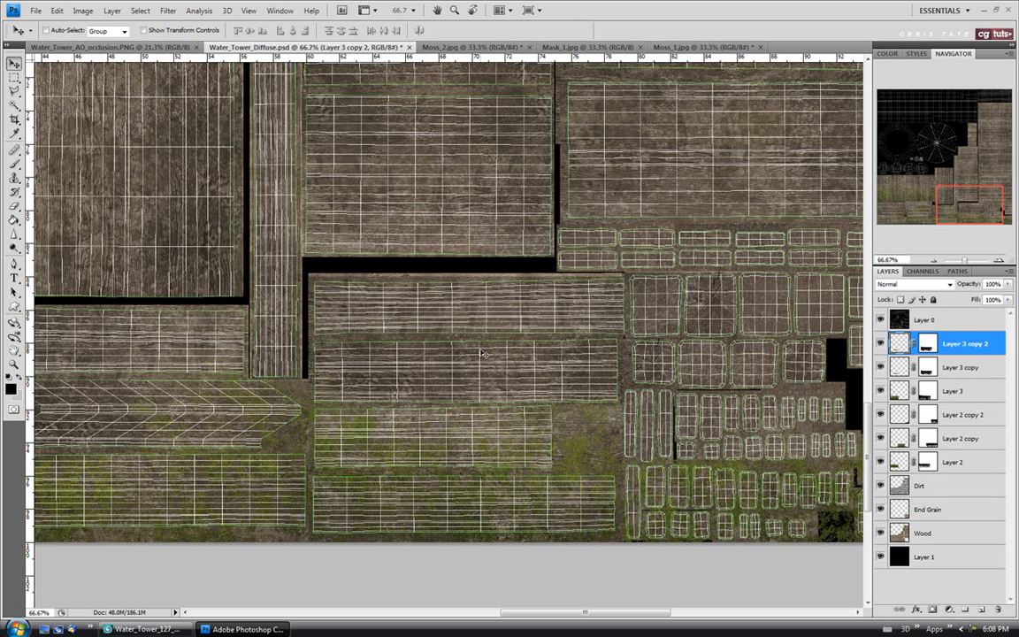
{"action": "left_click_drag", "start_coordinate": [427, 325], "coordinate": [546, 382]}
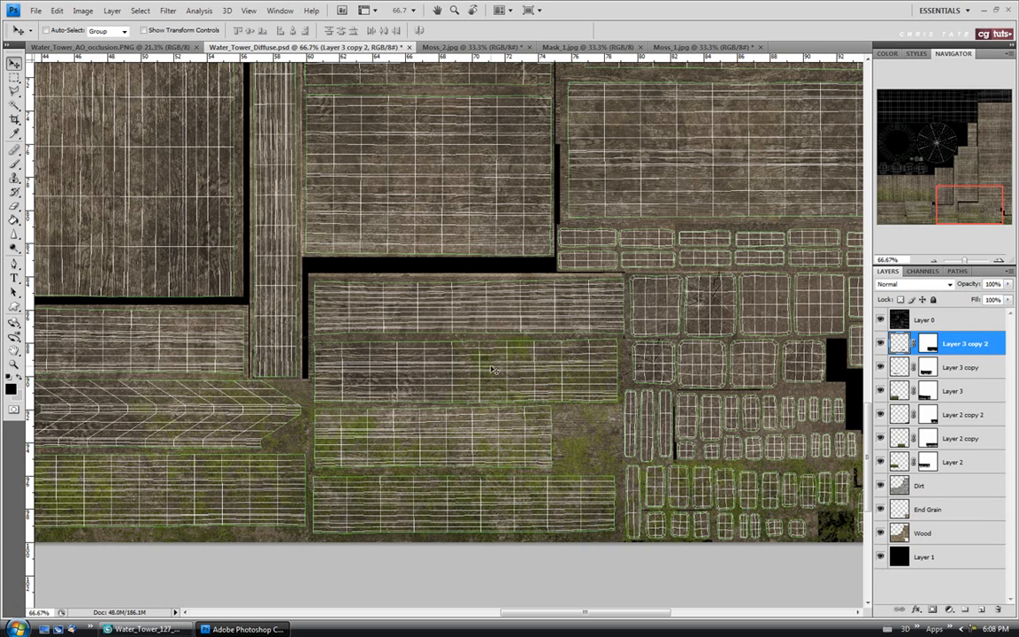
Step: Flip the Layer 3 copy 2 moss horizontally and shift it to the right end of the plank
{"action": "key", "text": "ctrl+t"}
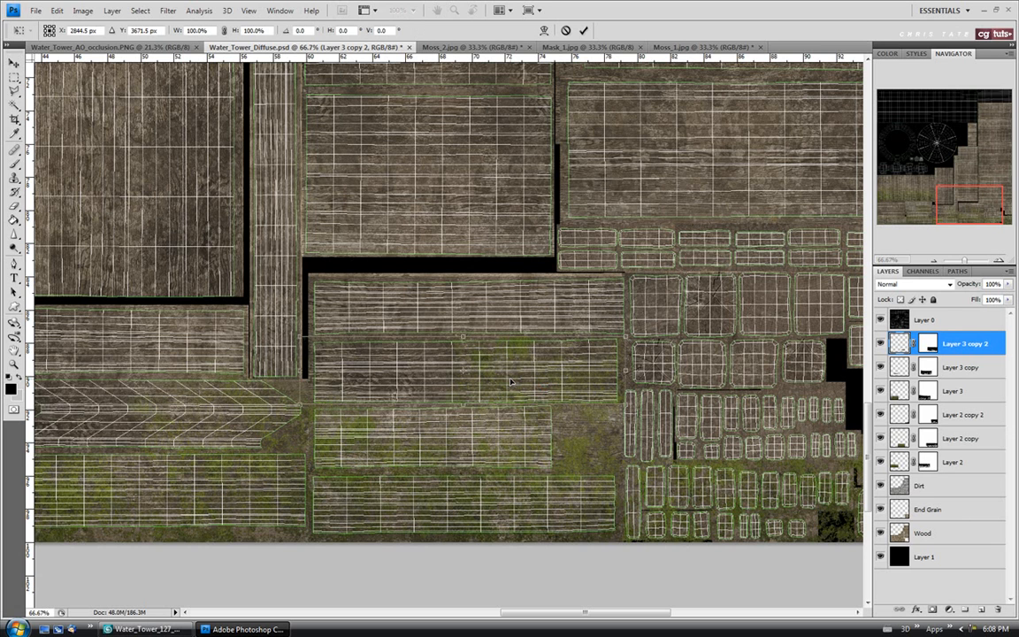
{"action": "right_click", "coordinate": [517, 370]}
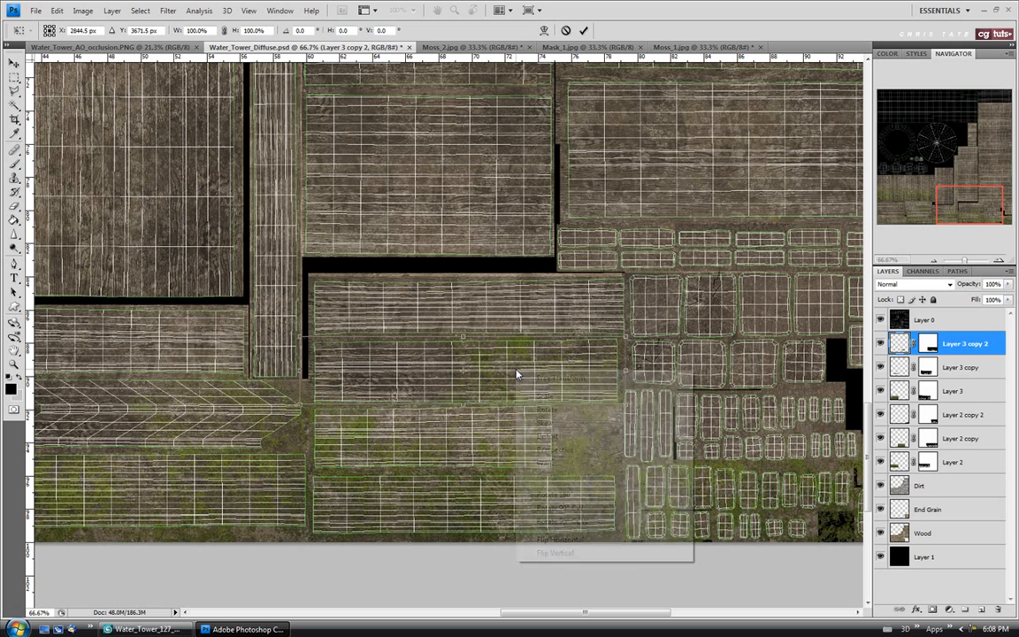
{"action": "left_click", "coordinate": [543, 539]}
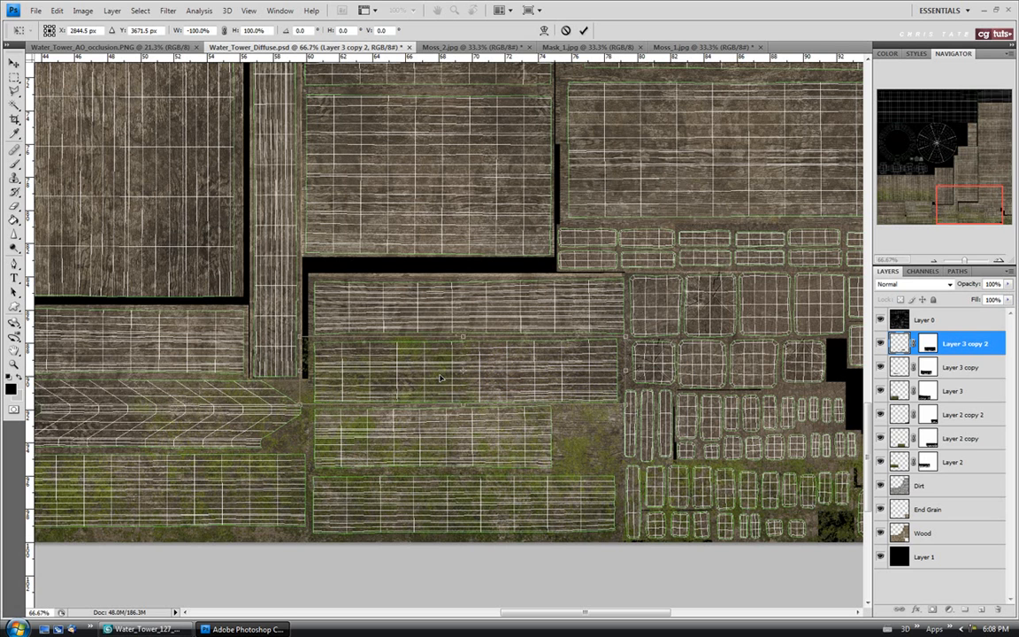
{"action": "left_click_drag", "start_coordinate": [570, 376], "coordinate": [580, 376]}
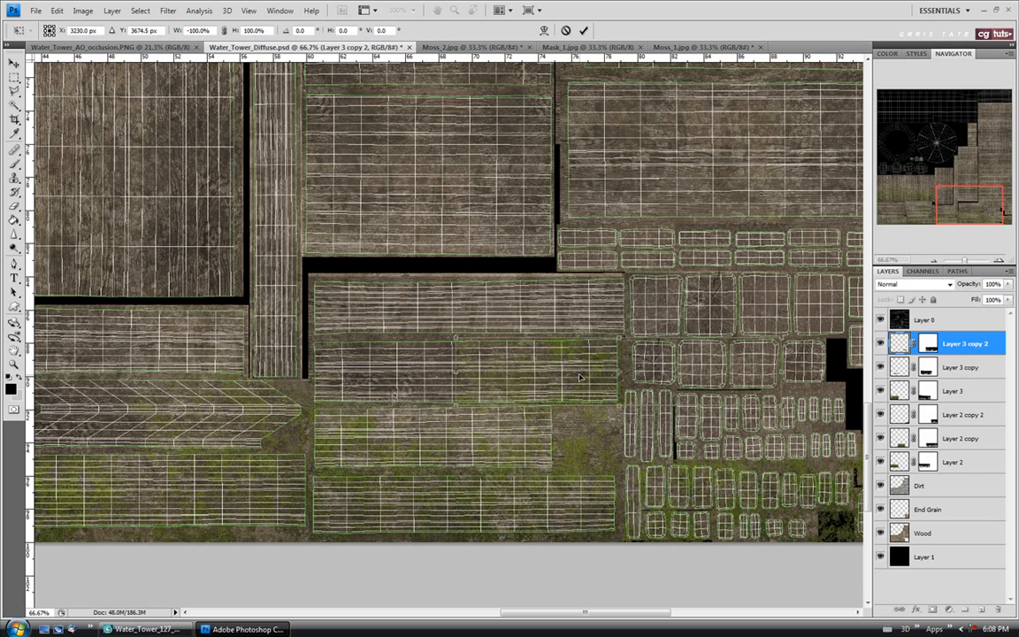
{"action": "key", "text": "Return"}
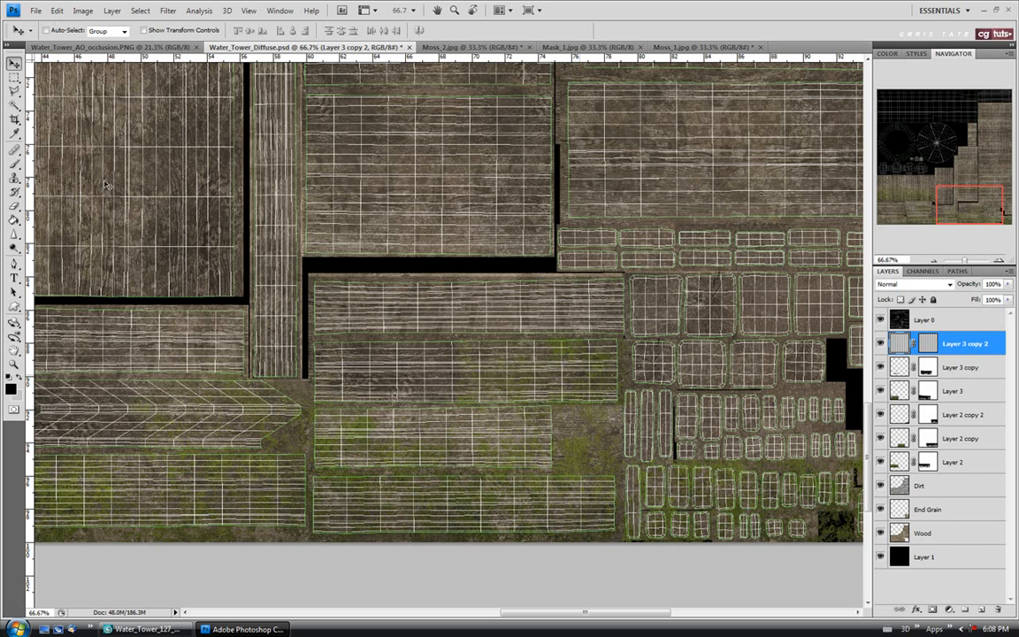
Step: Delete the Layer 3 copy 2 moss outside the plank's outline and clear the selection
{"action": "key", "text": "m"}
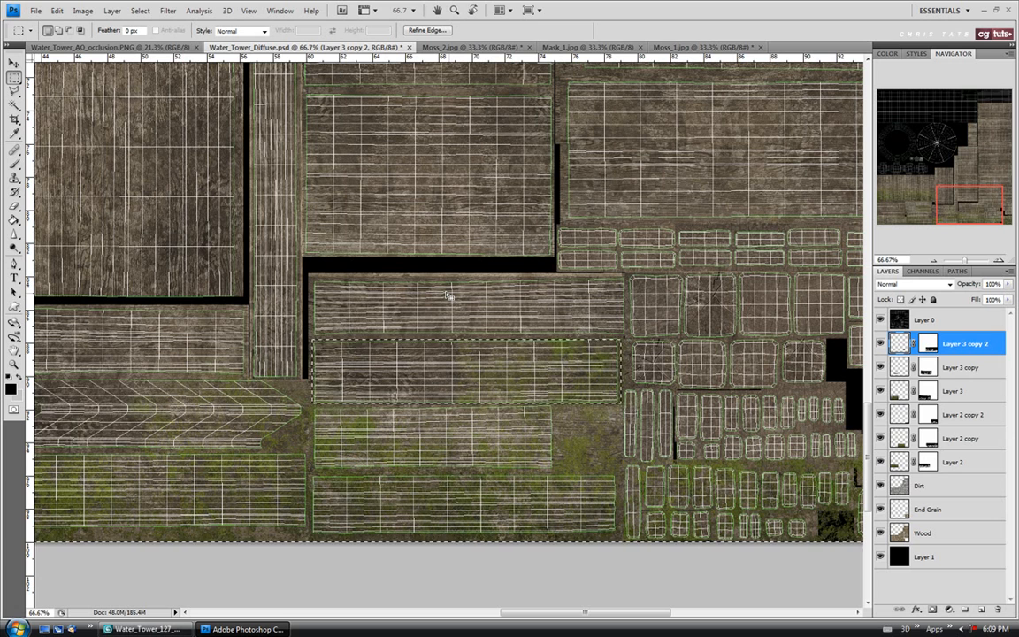
{"action": "key", "text": "ctrl+d"}
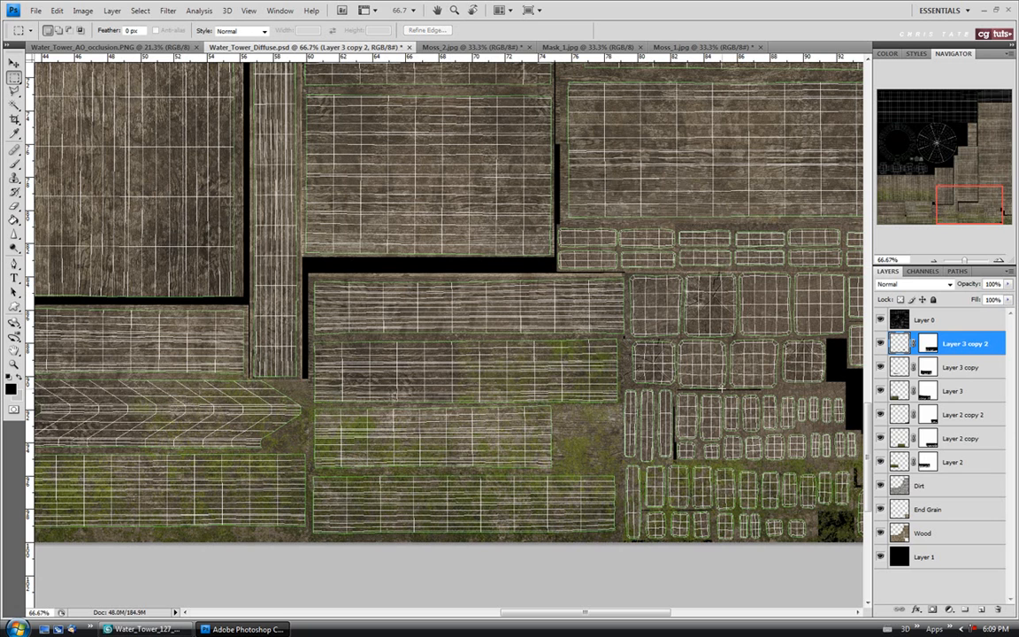
Step: Hide the wireframe Layer 0 and save the diffuse texture with moss on the diagonal brace planks
{"action": "left_click", "coordinate": [881, 319]}
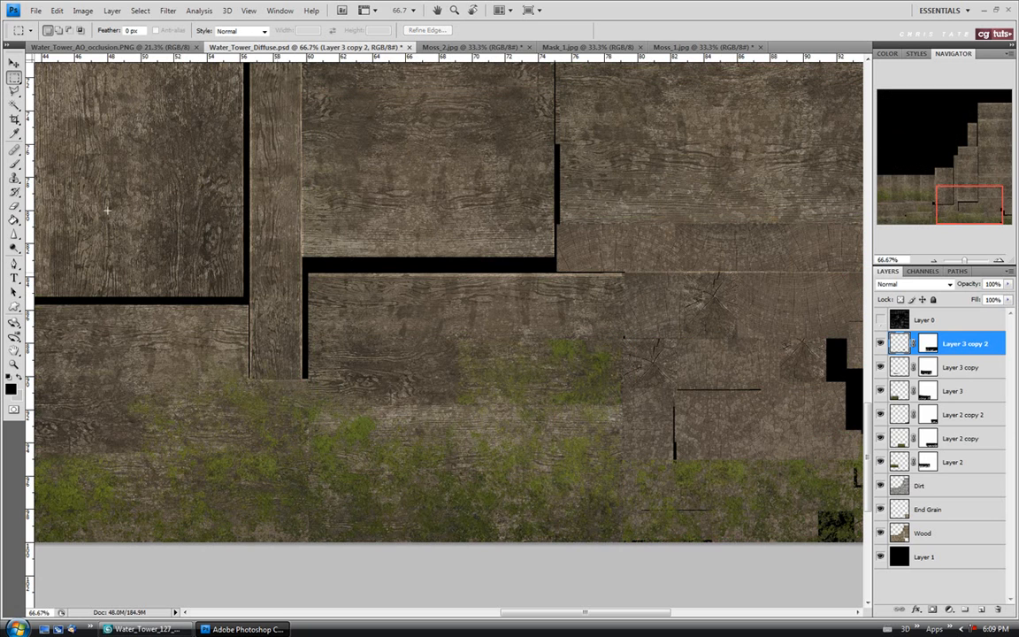
{"action": "left_click", "coordinate": [35, 9]}
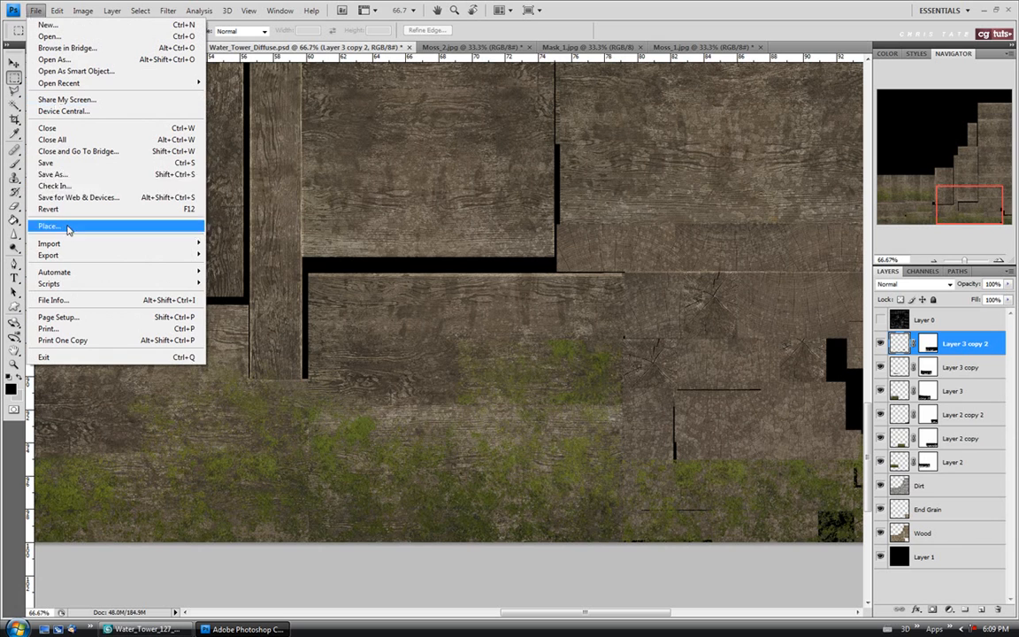
Step: Save the water tower diffuse texture and switch to 3ds Max to inspect the updated moss on the wooden base from several angles
{"action": "left_click", "coordinate": [64, 175]}
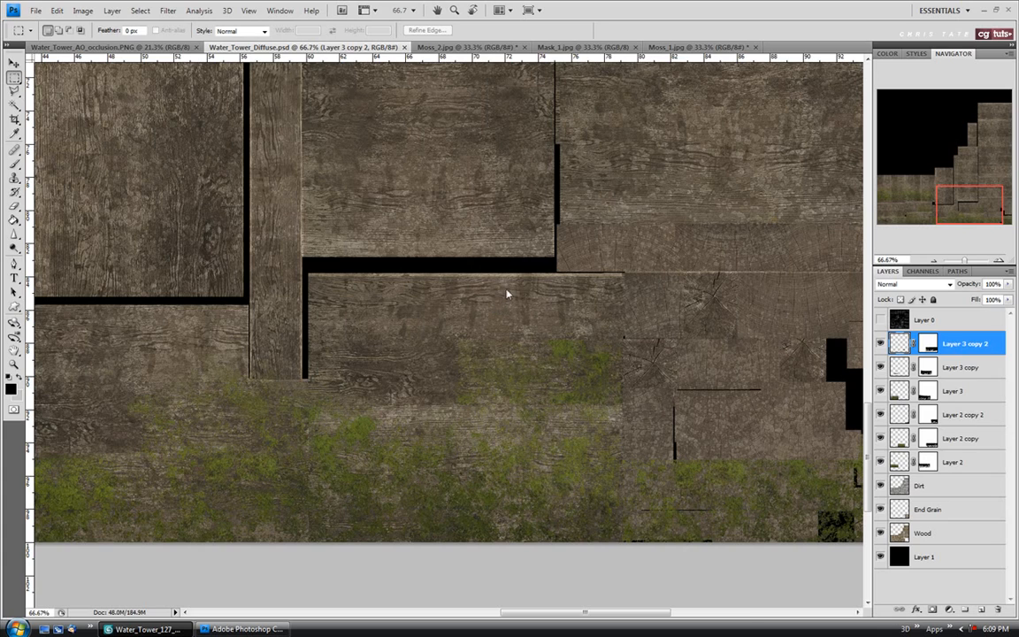
{"action": "key", "text": "alt+Tab"}
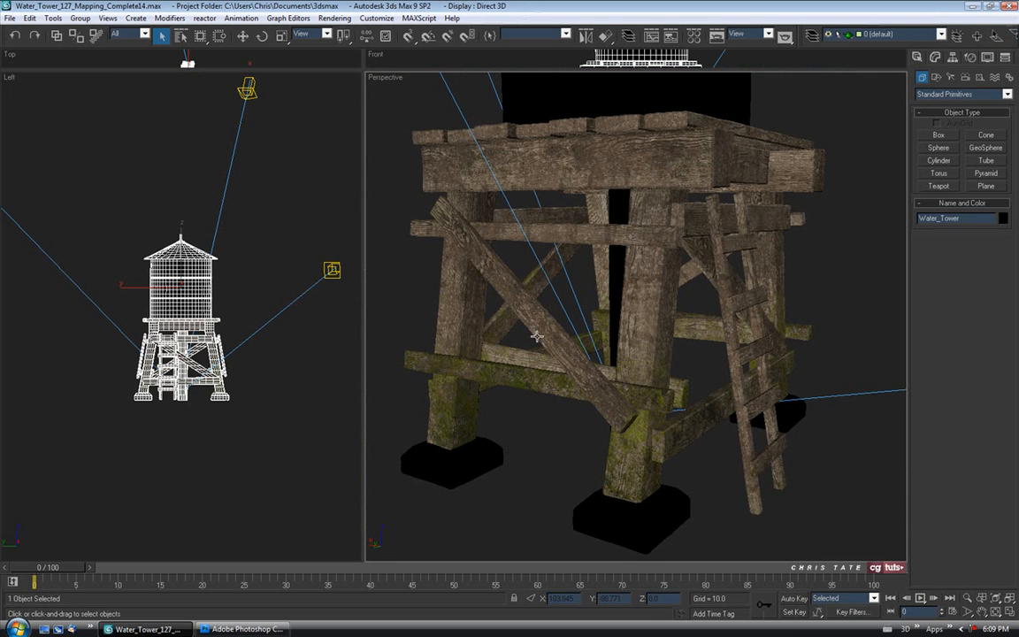
{"action": "left_click_drag", "start_coordinate": [544, 341], "coordinate": [550, 358]}
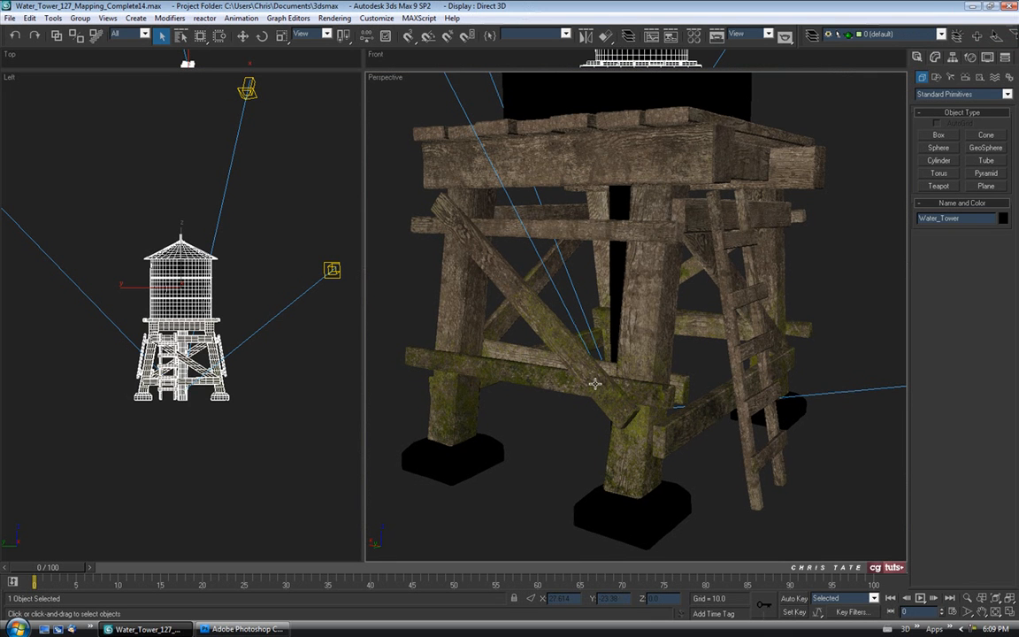
{"action": "left_click_drag", "start_coordinate": [443, 193], "coordinate": [528, 268]}
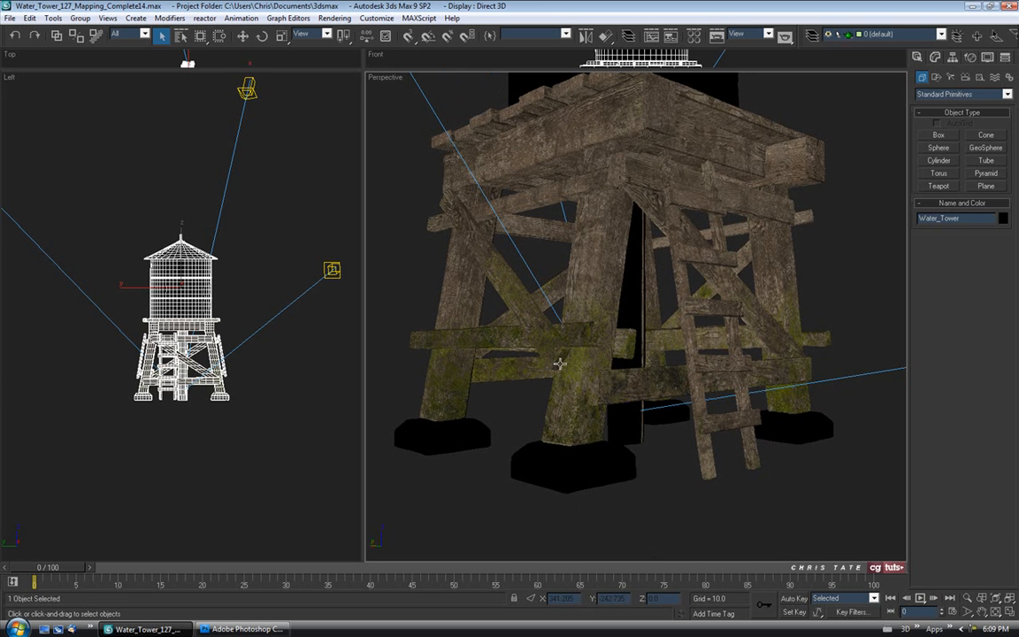
{"action": "left_click_drag", "start_coordinate": [597, 337], "coordinate": [527, 310]}
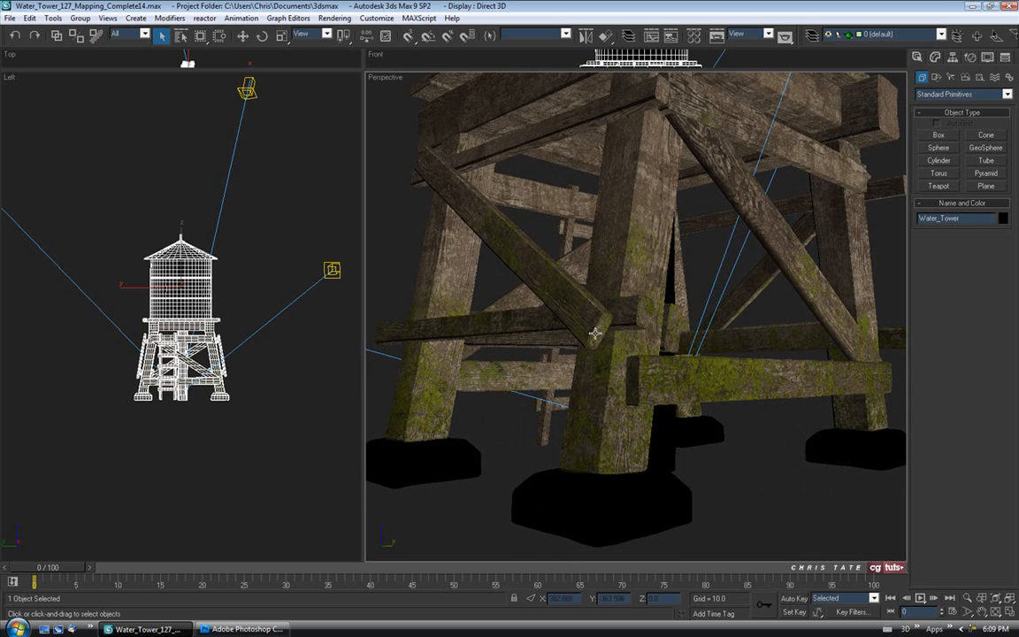
{"action": "left_click_drag", "start_coordinate": [566, 281], "coordinate": [624, 329]}
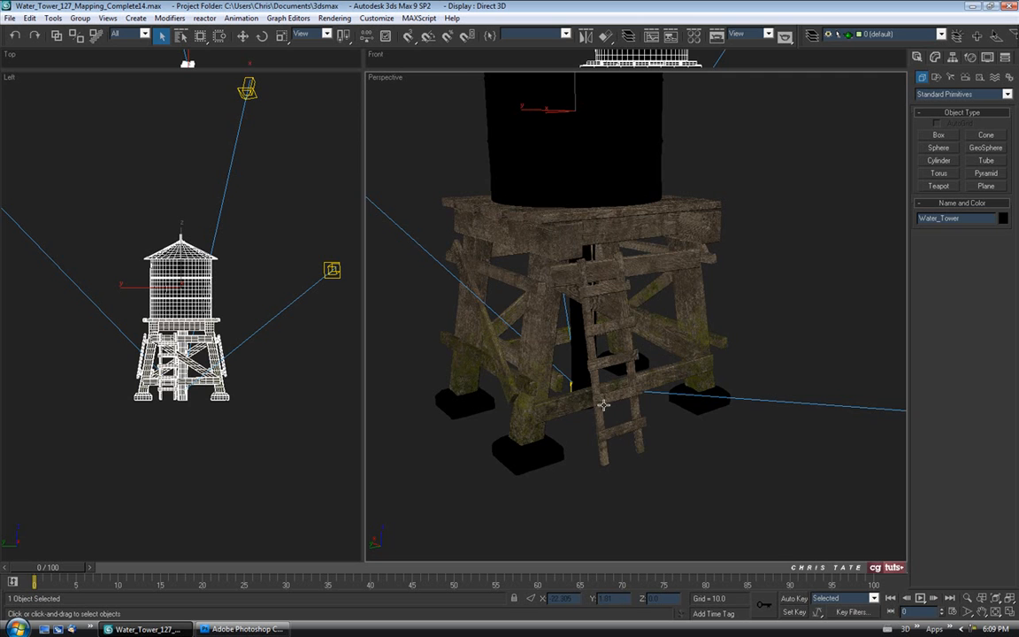
{"action": "left_click_drag", "start_coordinate": [604, 415], "coordinate": [664, 453]}
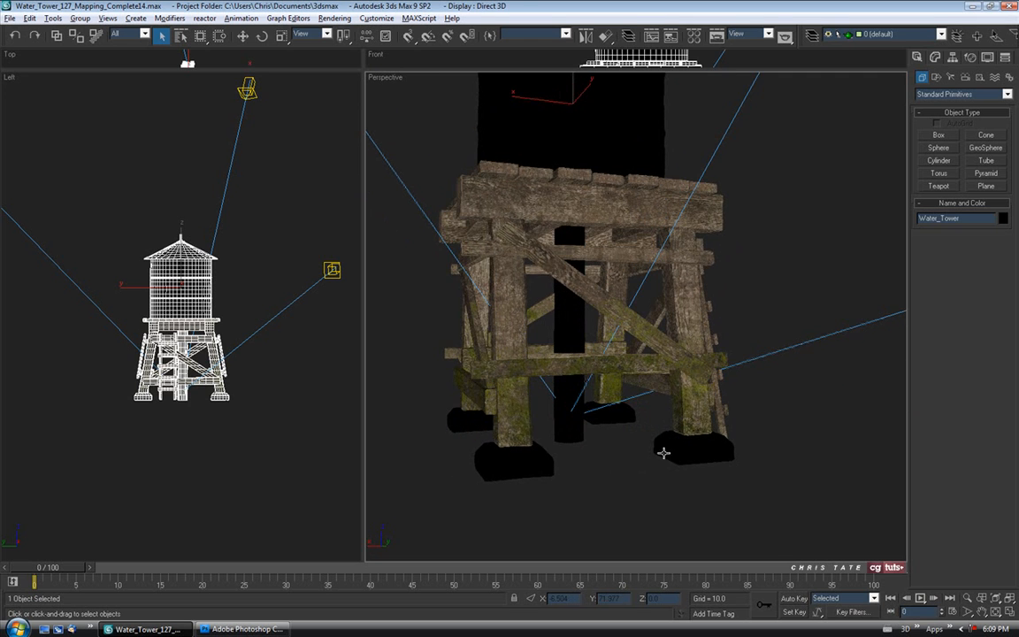
{"action": "left_click_drag", "start_coordinate": [665, 331], "coordinate": [516, 299]}
Step: Save the scene as a new incremental version, Water_Tower_127_Mapping_Complete15.max
{"action": "left_click", "coordinate": [9, 17]}
{"action": "left_click", "coordinate": [22, 101]}
{"action": "left_click", "coordinate": [280, 413]}
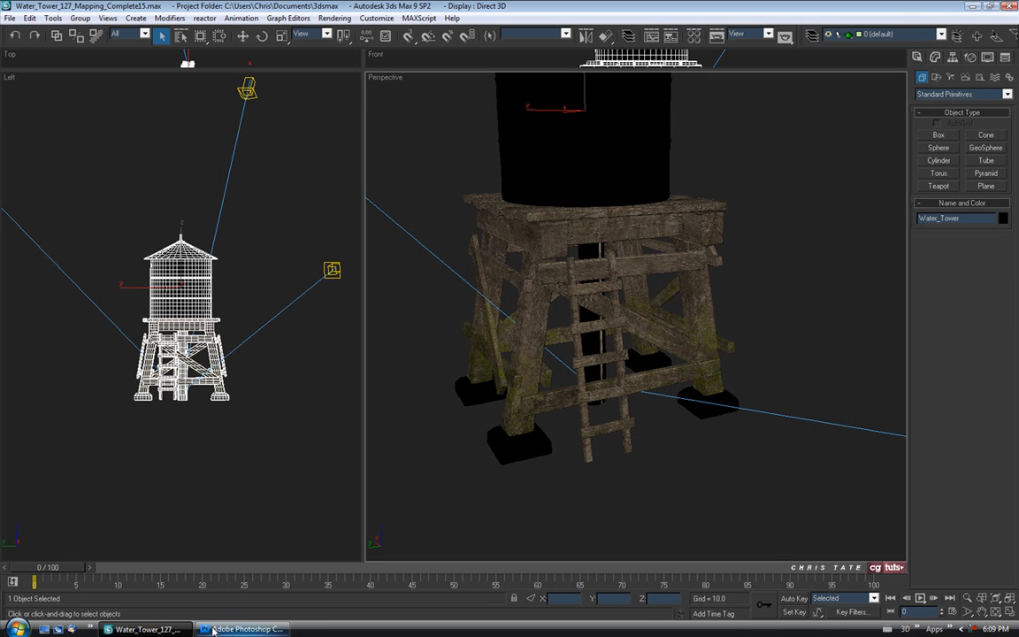
Step: Switch to Photoshop and, with the whole texture in view and the UV wireframe hidden, check which moss belongs to Layer 2 copy
{"action": "left_click", "coordinate": [241, 629]}
{"action": "scroll", "coordinate": [866, 424], "scroll_direction": "up", "scroll_amount": 3}
{"action": "scroll", "coordinate": [866, 424], "scroll_direction": "up", "scroll_amount": 1}
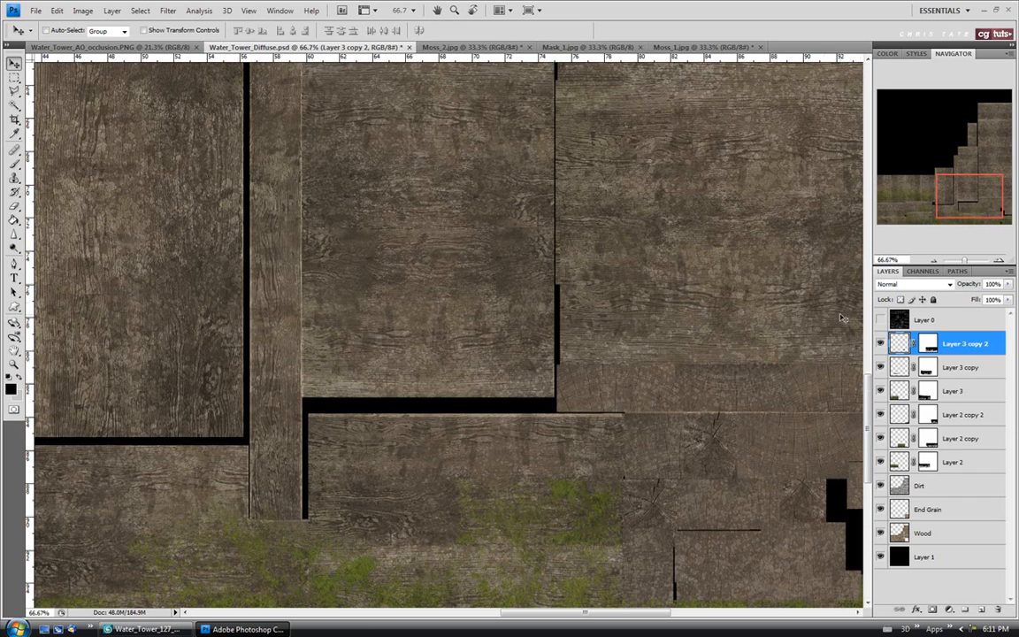
{"action": "left_click_drag", "start_coordinate": [607, 612], "coordinate": [570, 617]}
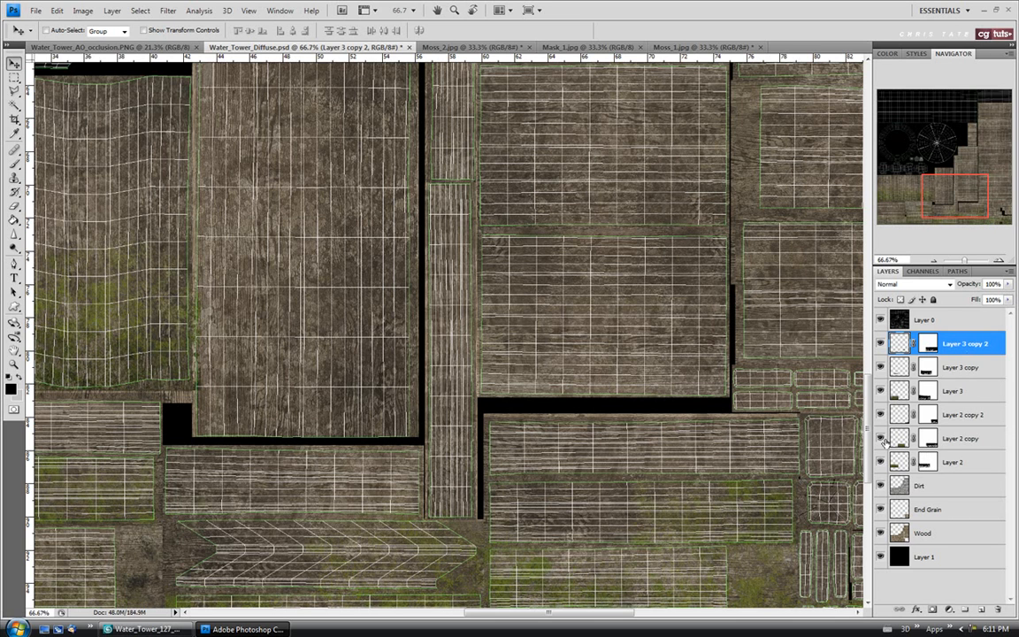
{"action": "left_click", "coordinate": [13, 364]}
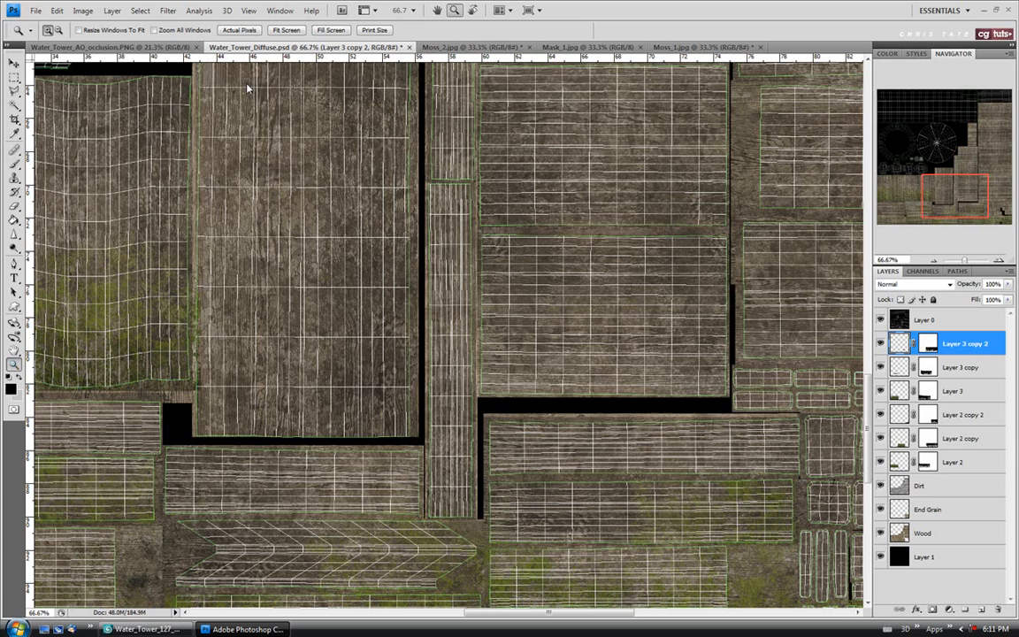
{"action": "left_click", "coordinate": [281, 30]}
{"action": "left_click", "coordinate": [880, 319]}
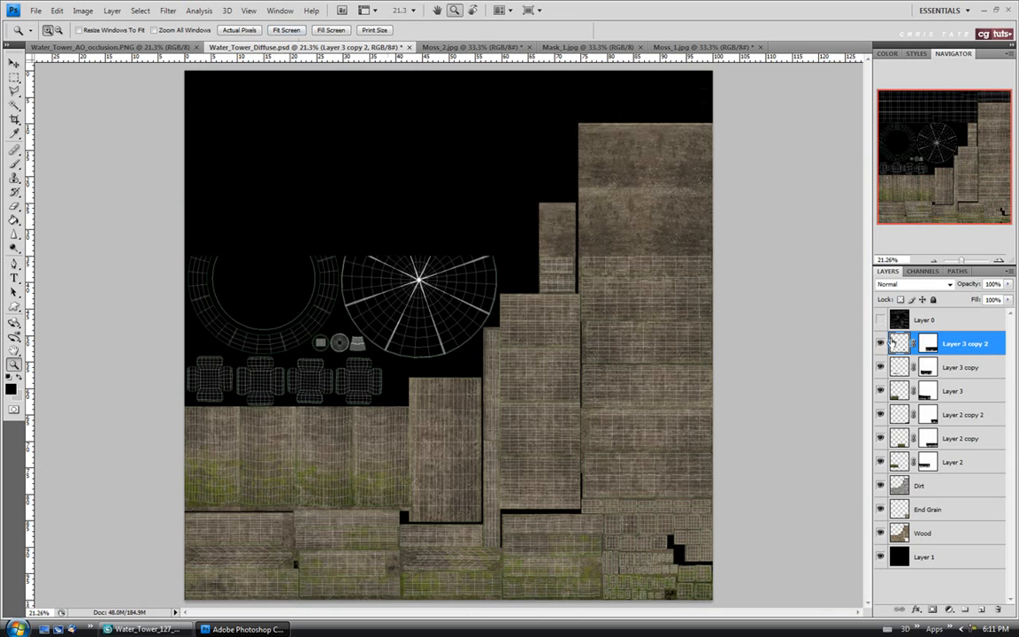
{"action": "left_click", "coordinate": [880, 439]}
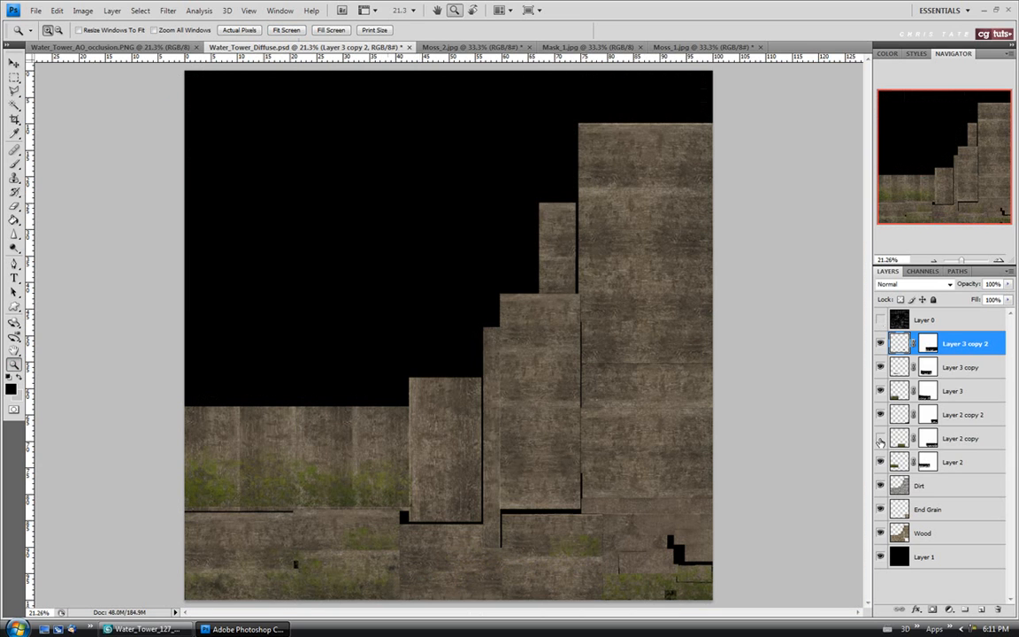
{"action": "left_click", "coordinate": [880, 440]}
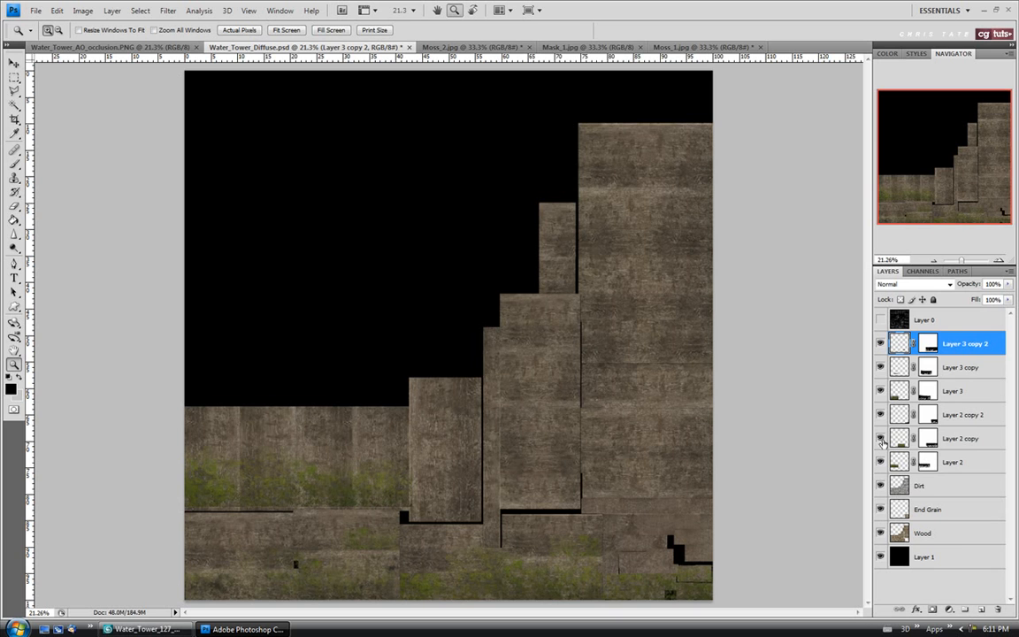
Step: Duplicate the Layer 2 copy moss layer and move the duplicate up over the bottoms of the tall wood panels
{"action": "left_click", "coordinate": [955, 440]}
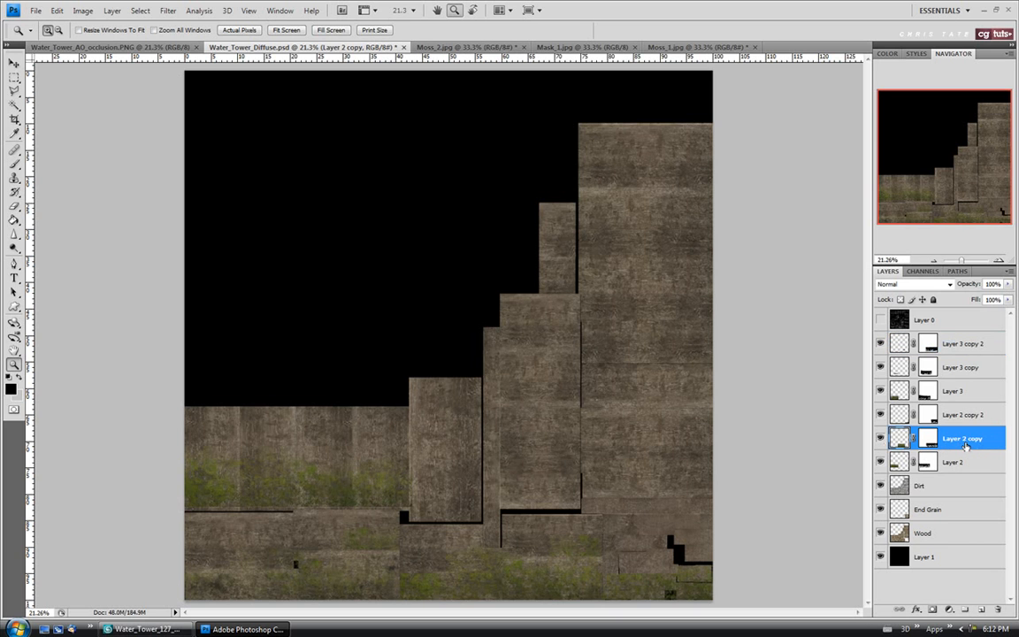
{"action": "right_click", "coordinate": [955, 439]}
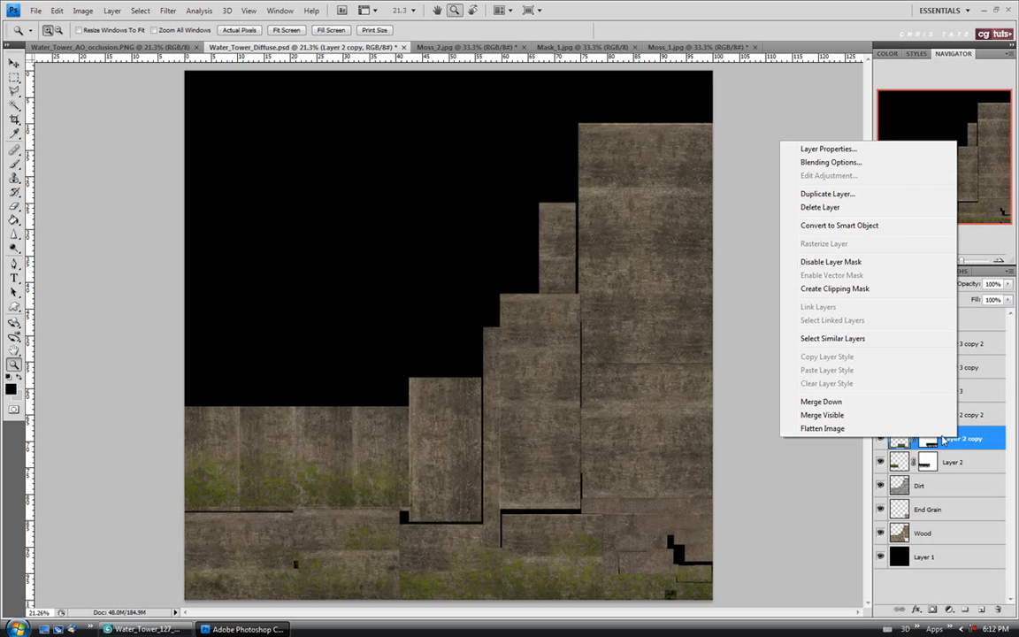
{"action": "left_click", "coordinate": [878, 196]}
{"action": "left_click", "coordinate": [601, 194]}
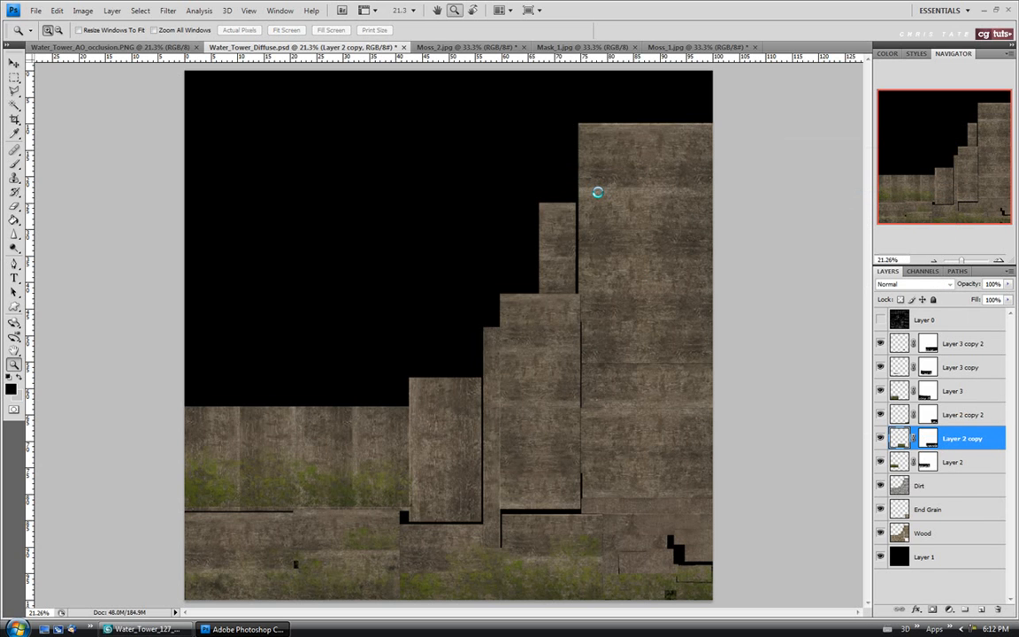
{"action": "left_click", "coordinate": [15, 63]}
{"action": "left_click_drag", "start_coordinate": [442, 485], "coordinate": [503, 478]}
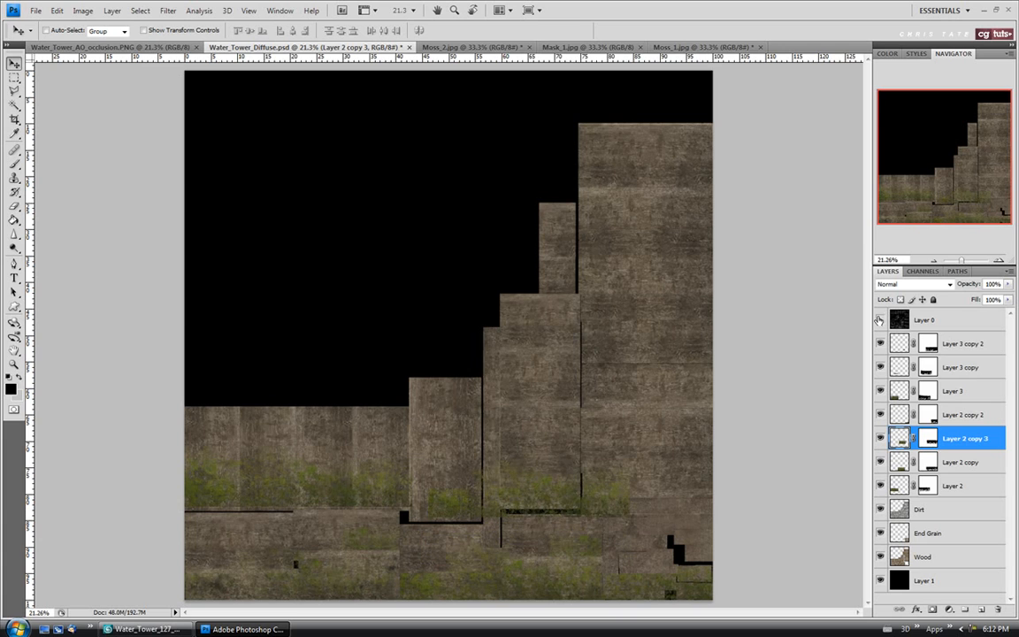
Step: Show the Layer 0 UV wireframe and reposition the duplicated moss down to the lower end of the narrow vertical plank
{"action": "left_click", "coordinate": [880, 319]}
{"action": "left_click", "coordinate": [14, 363]}
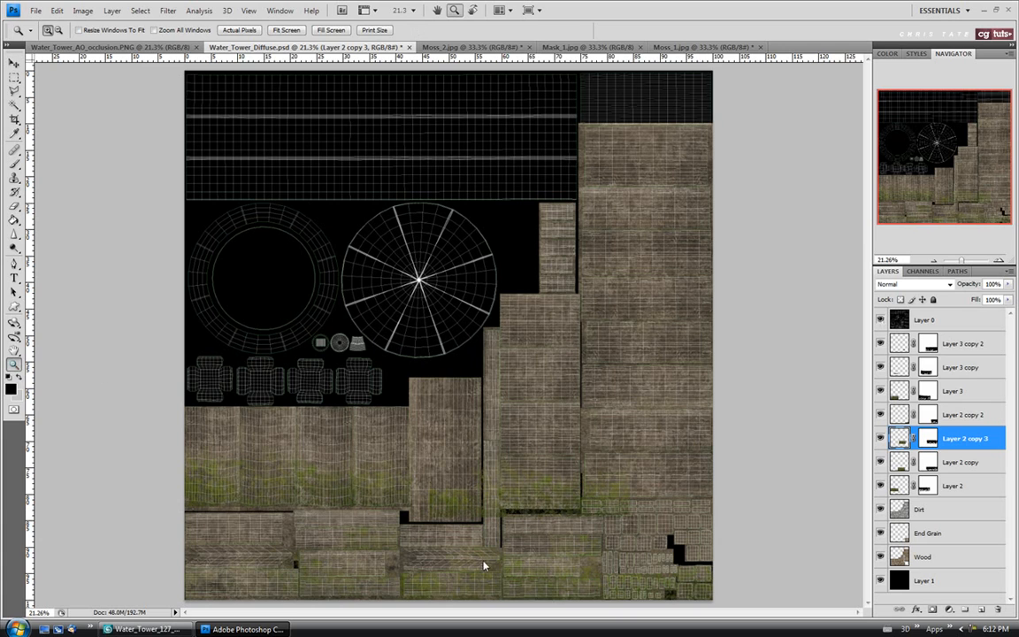
{"action": "left_click", "coordinate": [484, 566]}
{"action": "left_click", "coordinate": [494, 539]}
{"action": "left_click", "coordinate": [494, 538]}
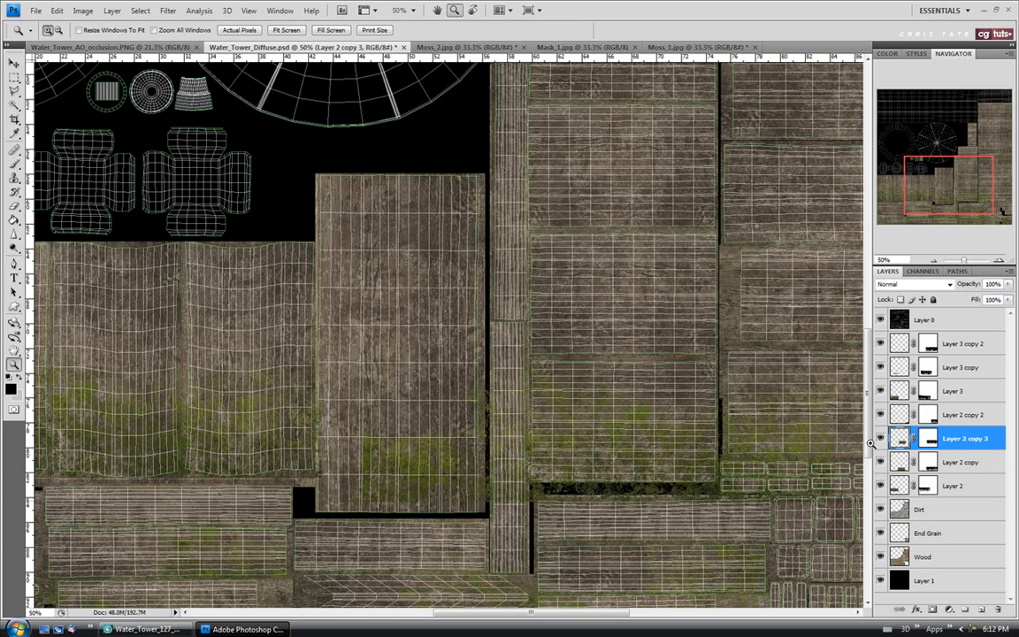
{"action": "scroll", "coordinate": [872, 446], "scroll_direction": "down", "scroll_amount": 3}
{"action": "key", "text": "v"}
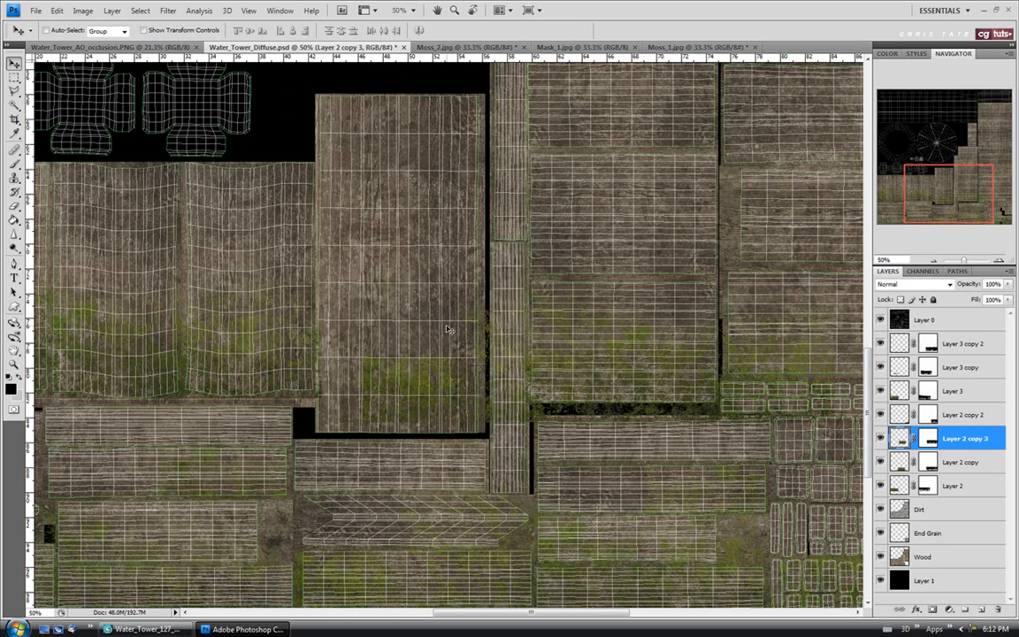
{"action": "left_click_drag", "start_coordinate": [447, 329], "coordinate": [584, 443]}
Step: Scale the duplicated moss layer up proportionally to 102.8% and apply the transform
{"action": "key", "text": "ctrl+t"}
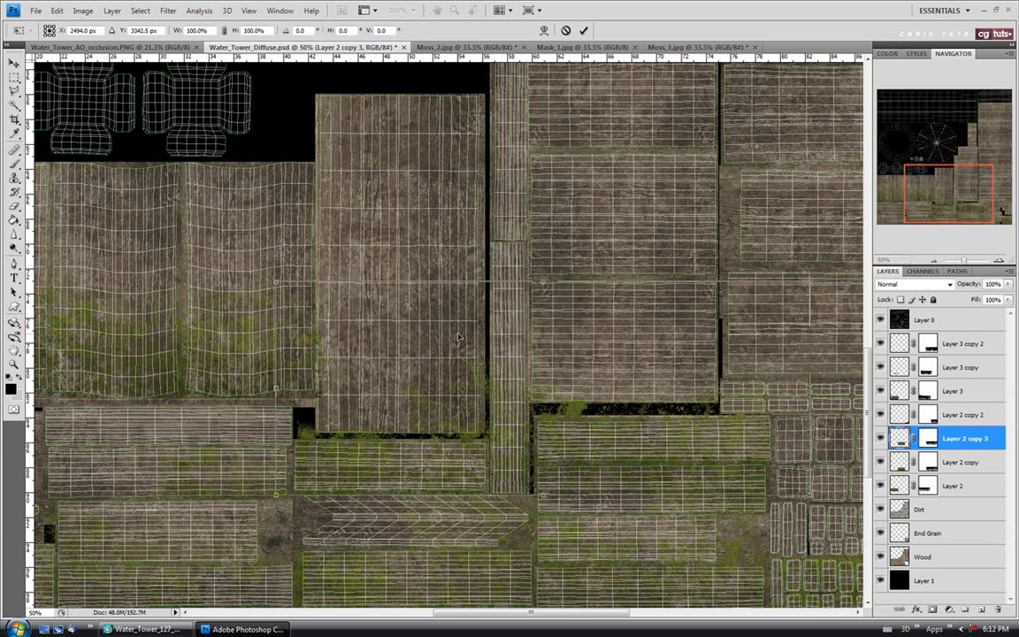
{"action": "mouse_move", "coordinate": [274, 281]}
{"action": "left_mouse_down"}
{"action": "mouse_move", "coordinate": [239, 241]}
{"action": "mouse_move", "coordinate": [263, 269]}
{"action": "left_mouse_up"}
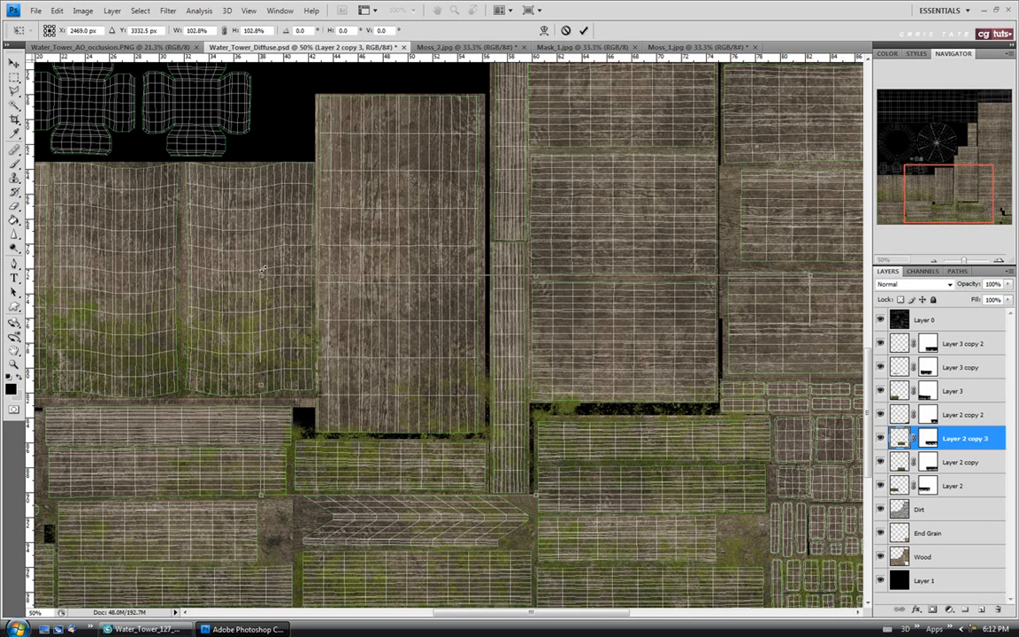
{"action": "key", "text": "Return"}
Step: Marquee the lower narrow vertical plank, trim the Layer 2 copy 3 moss to that area and clear the selection
{"action": "left_click", "coordinate": [16, 79]}
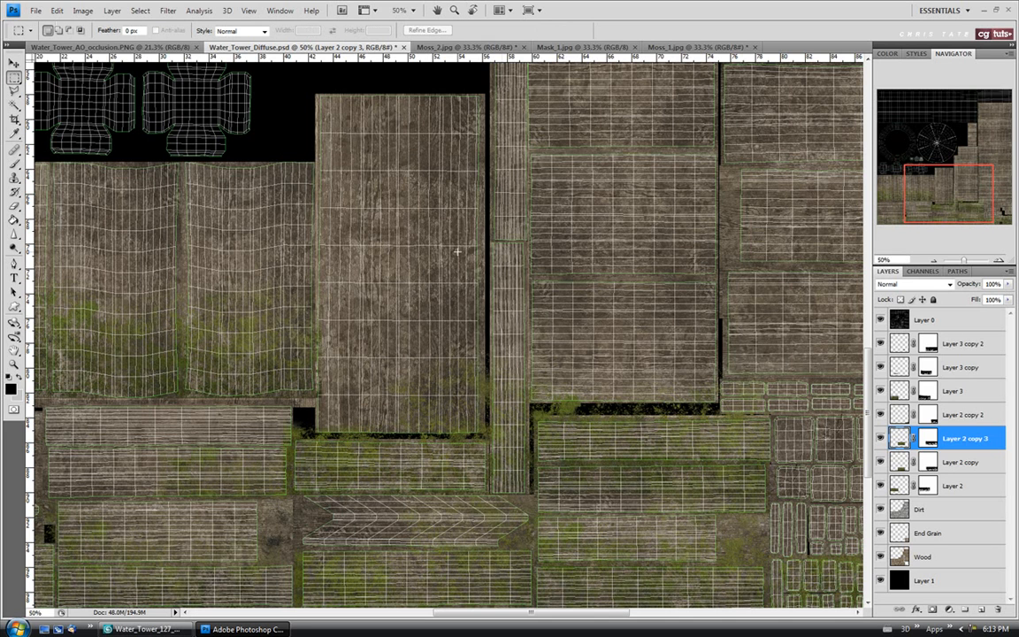
{"action": "left_click_drag", "start_coordinate": [489, 241], "coordinate": [529, 493]}
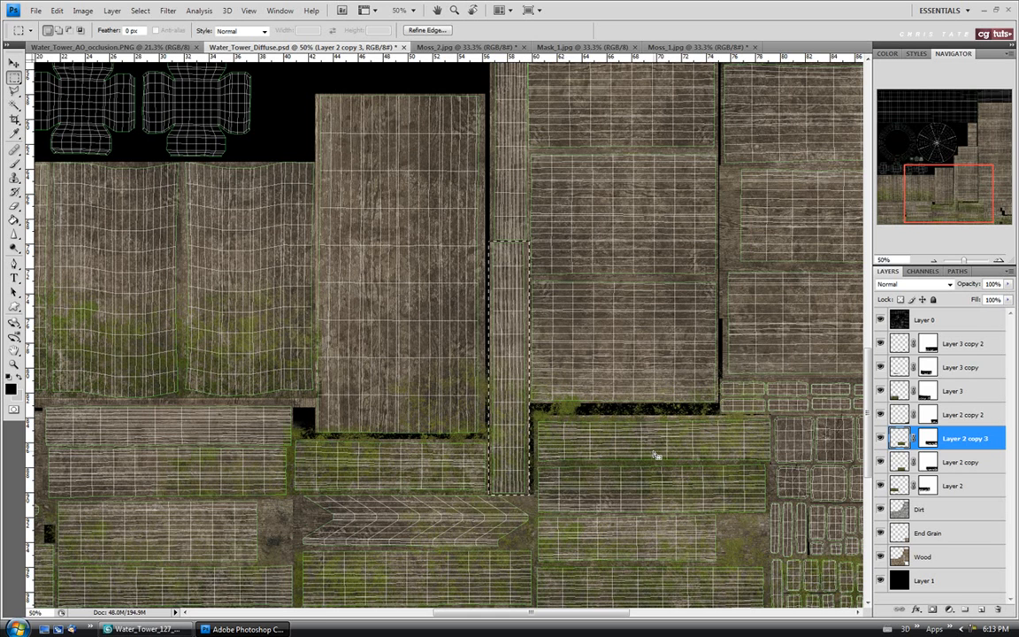
{"action": "key", "text": "Delete"}
{"action": "key", "text": "ctrl+d"}
Step: Duplicate the Layer 2 copy 3 moss and place the duplicate at the lower end of the upper narrow vertical plank
{"action": "left_click_drag", "start_coordinate": [871, 430], "coordinate": [911, 365]}
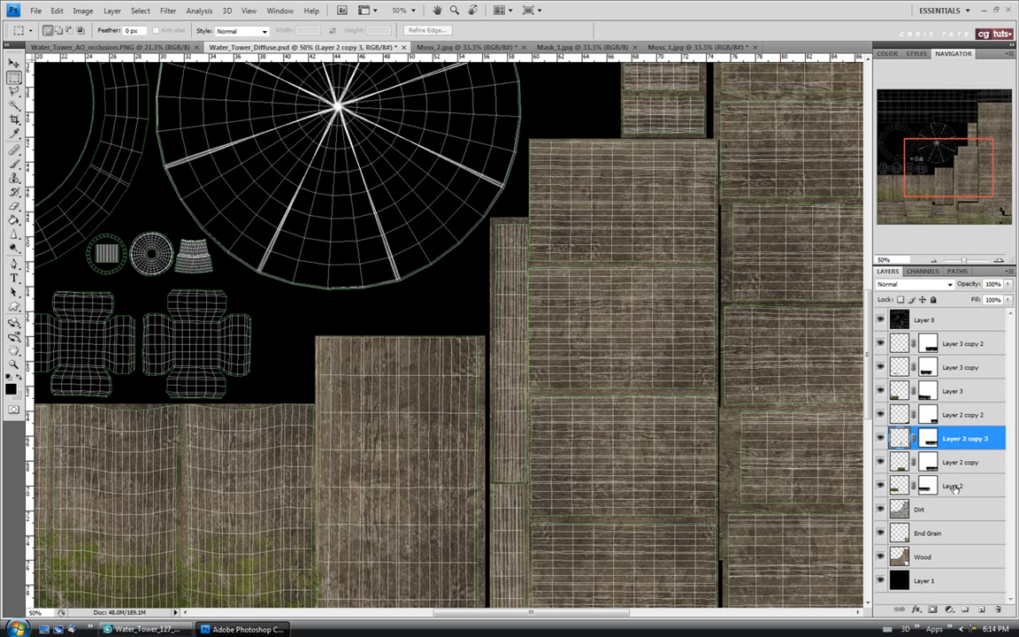
{"action": "right_click", "coordinate": [956, 437]}
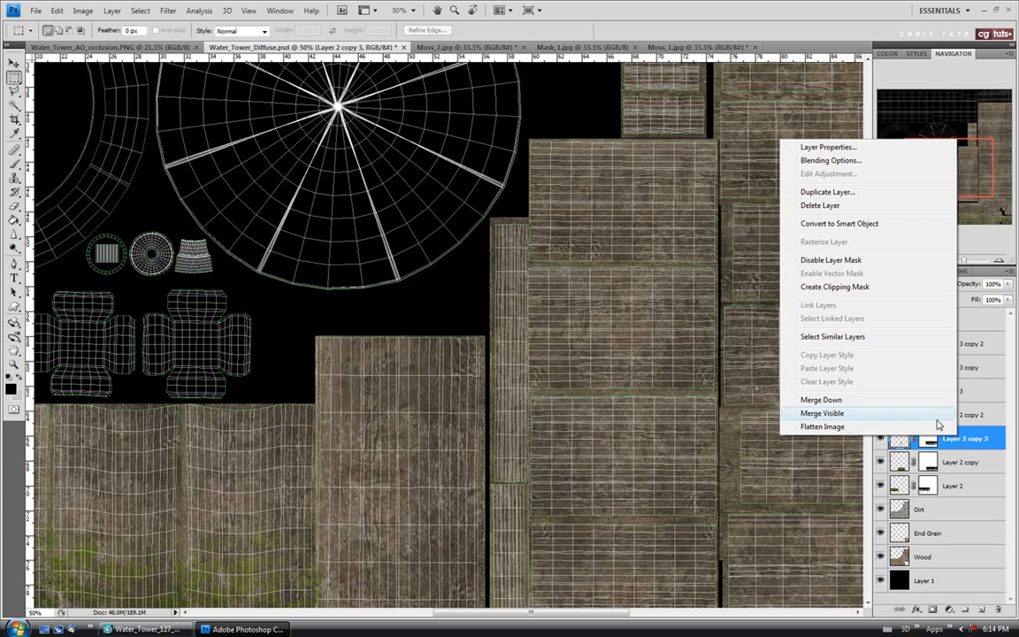
{"action": "left_click", "coordinate": [875, 189]}
{"action": "key", "text": "Escape"}
{"action": "key", "text": "ctrl+j"}
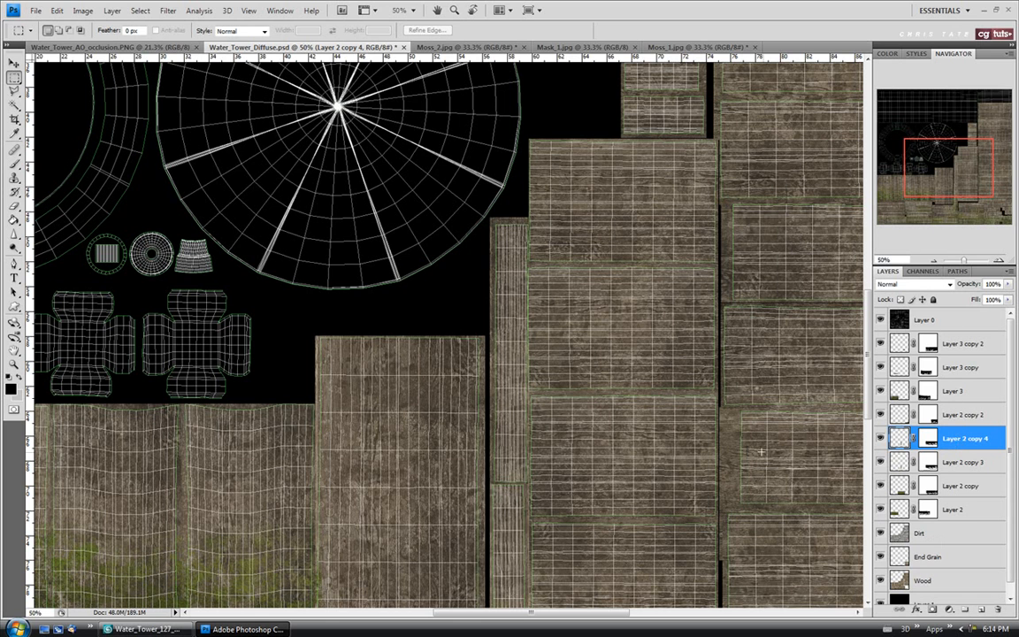
{"action": "key", "text": "v"}
{"action": "left_click_drag", "start_coordinate": [533, 387], "coordinate": [518, 454]}
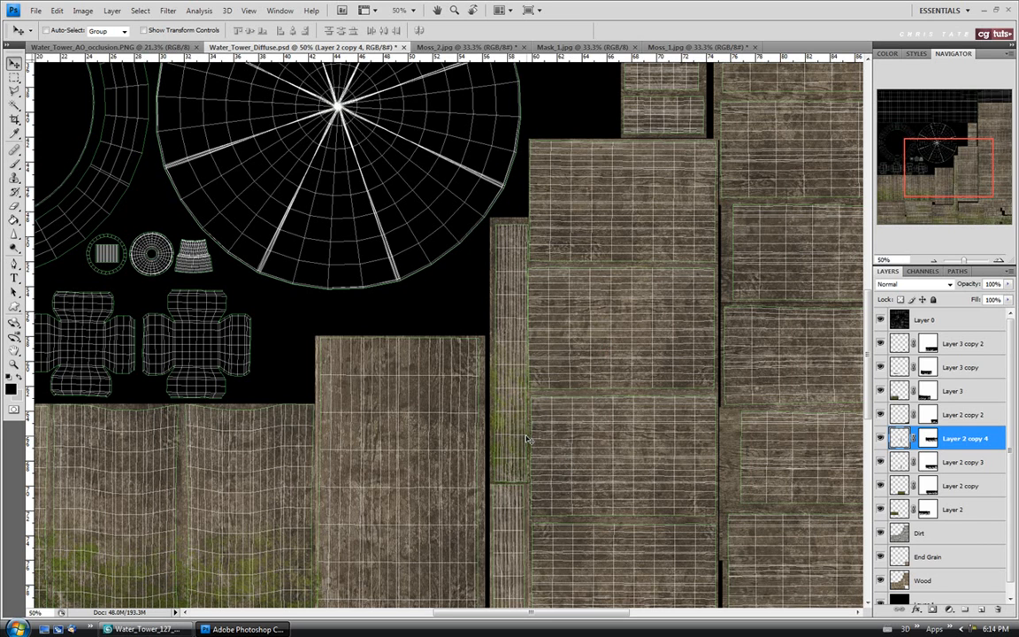
Step: Flip the duplicated moss on the upper narrow plank horizontally and apply the transform
{"action": "key", "text": "ctrl+t"}
{"action": "right_click", "coordinate": [518, 405]}
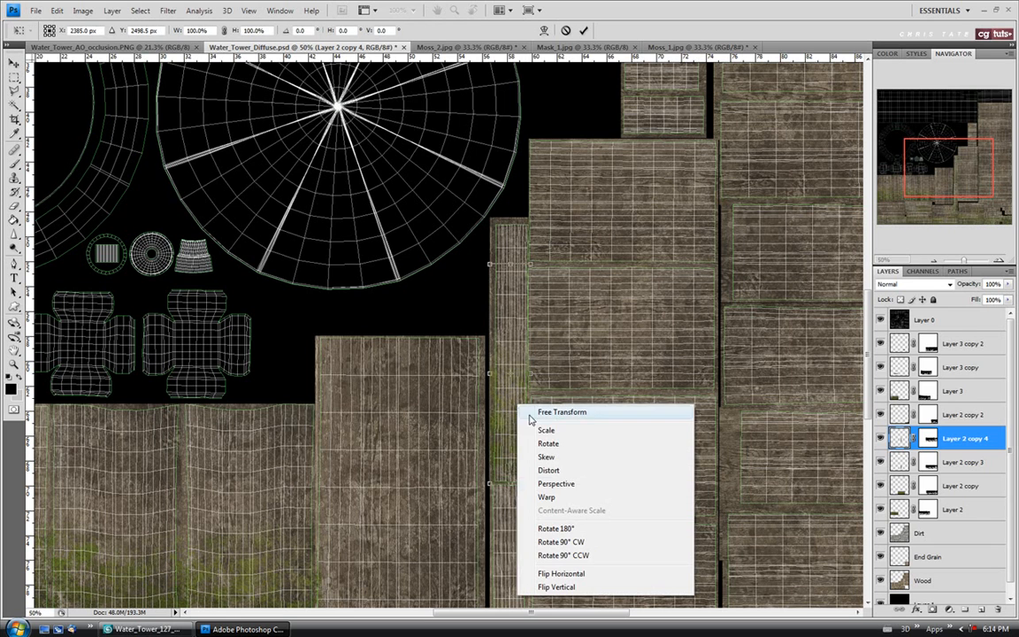
{"action": "left_click", "coordinate": [559, 573]}
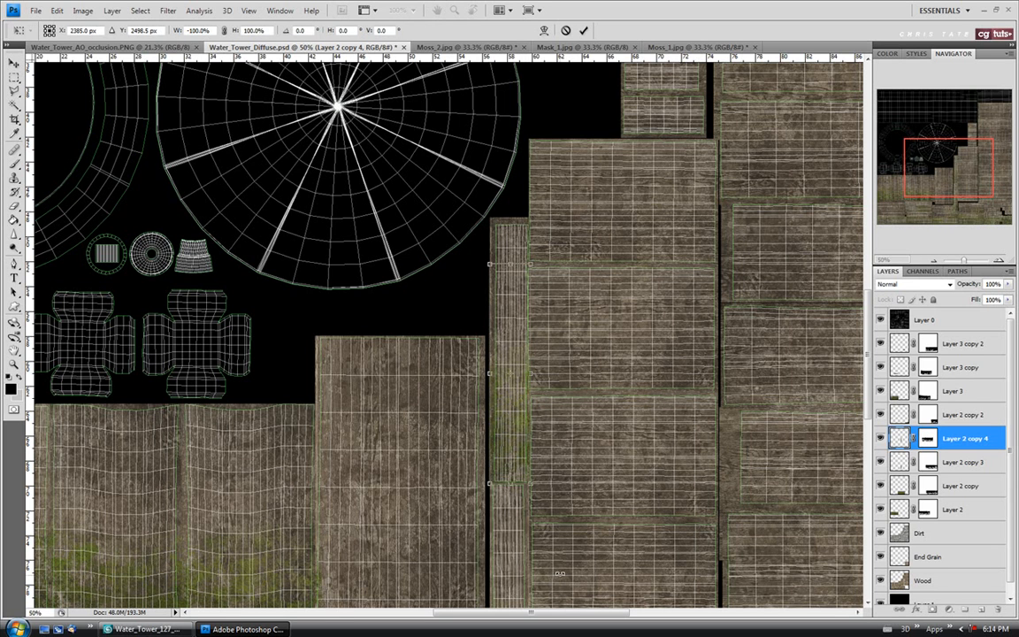
{"action": "key", "text": "Return"}
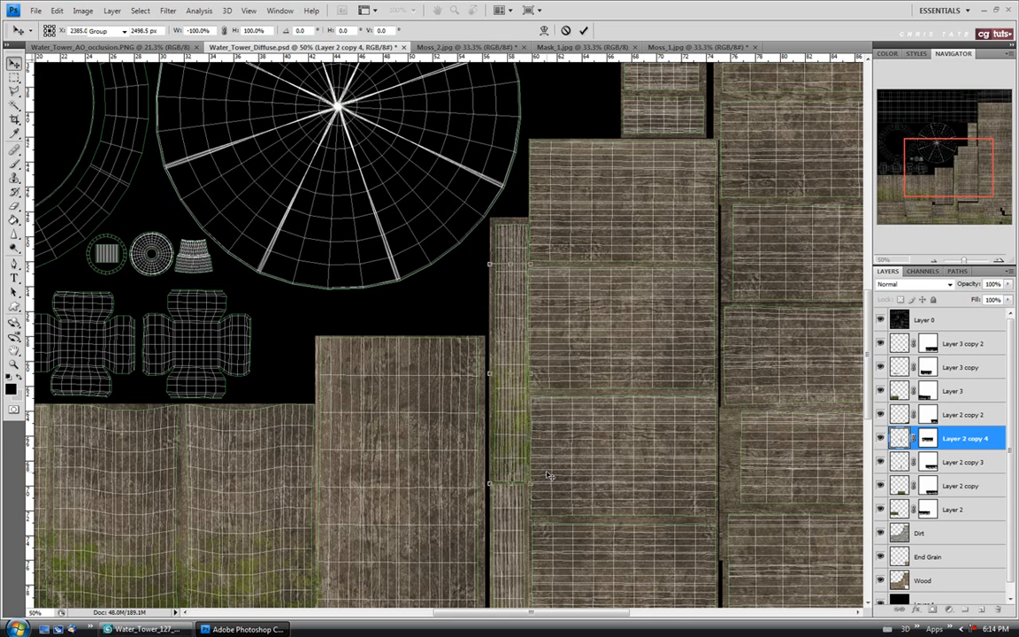
Step: Check the upper wood planks with and without the UV wireframe, leaving Layer 0 visible and selected
{"action": "left_click", "coordinate": [880, 322]}
{"action": "left_click_drag", "start_coordinate": [866, 321], "coordinate": [866, 256]}
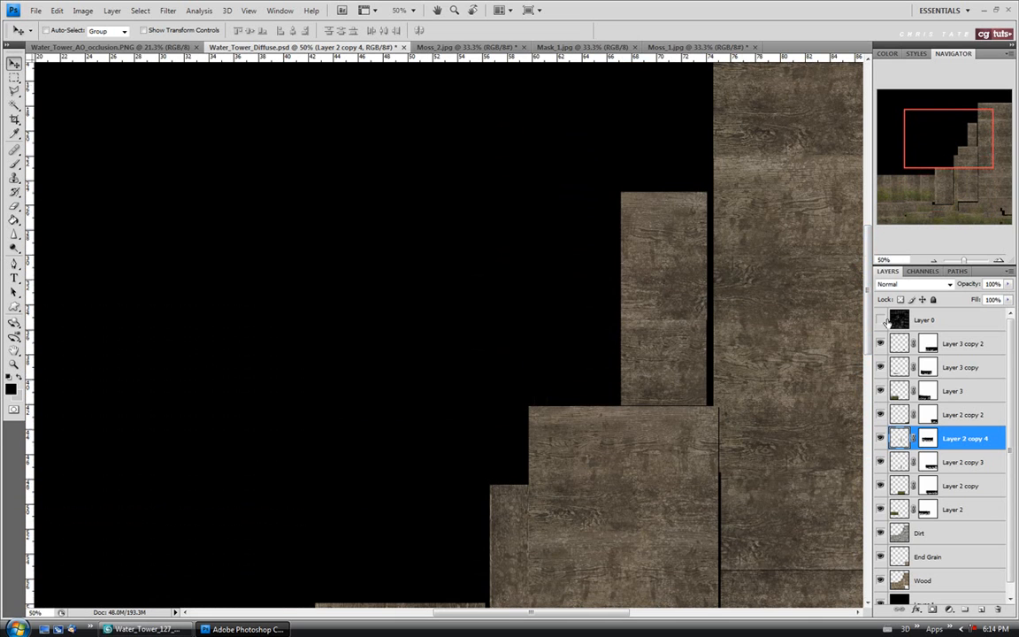
{"action": "left_click", "coordinate": [924, 320]}
{"action": "left_click", "coordinate": [880, 320]}
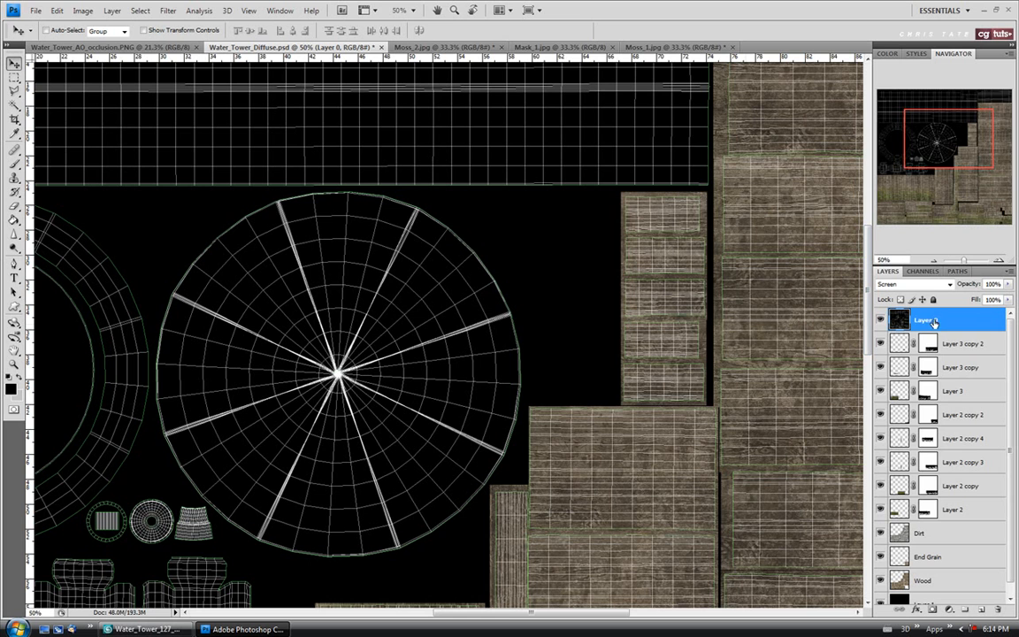
{"action": "left_click_drag", "start_coordinate": [507, 613], "coordinate": [554, 613]}
{"action": "left_click_drag", "start_coordinate": [866, 328], "coordinate": [866, 311]}
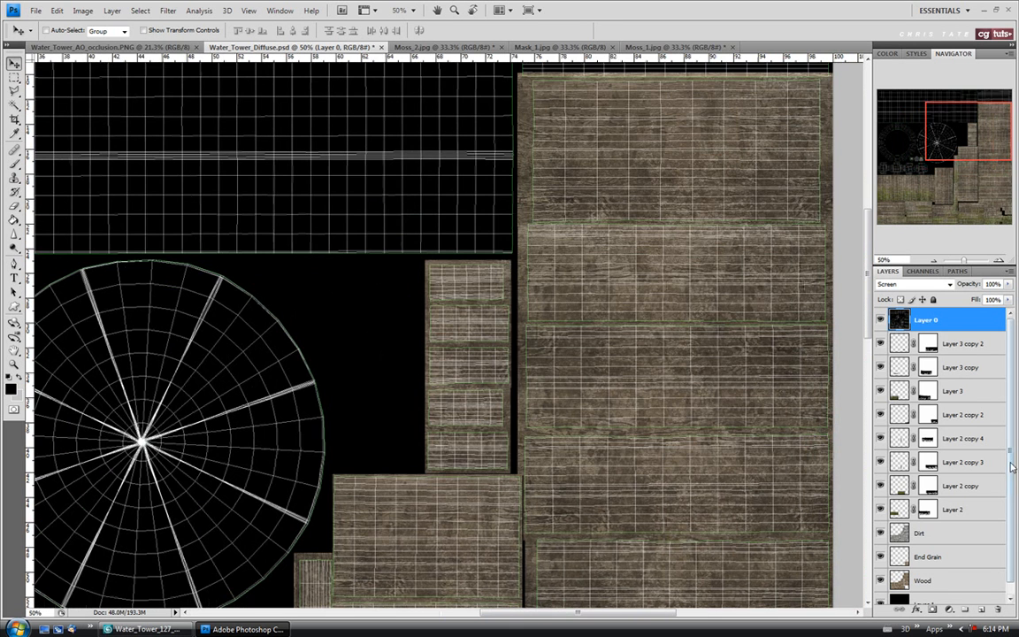
Step: Duplicate the Layer 2 copy moss and move the duplicate up to the small wood block divided into five short pieces
{"action": "left_click", "coordinate": [951, 510]}
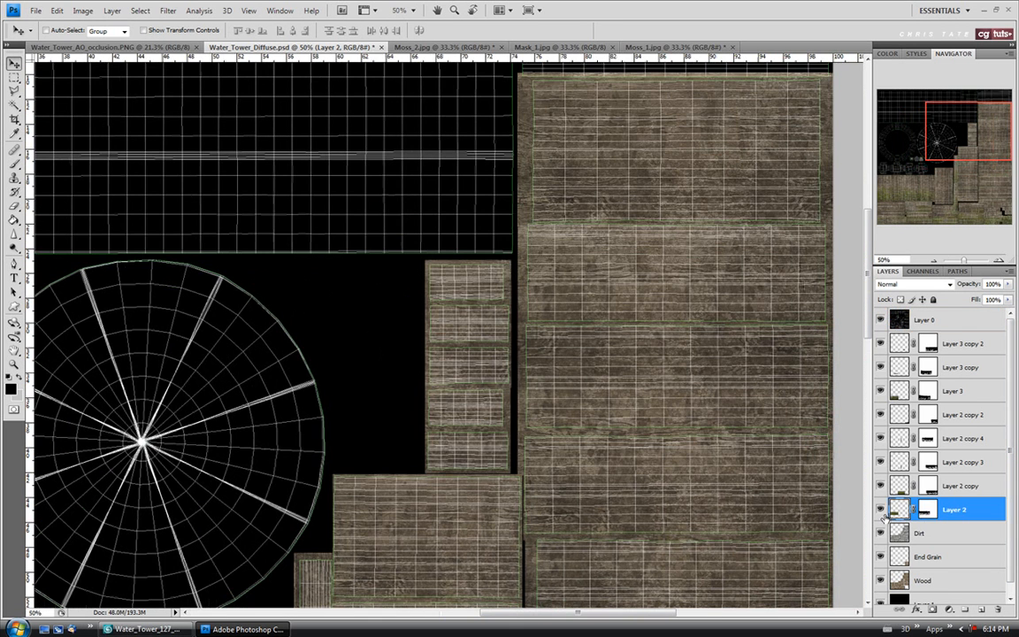
{"action": "left_click", "coordinate": [890, 494]}
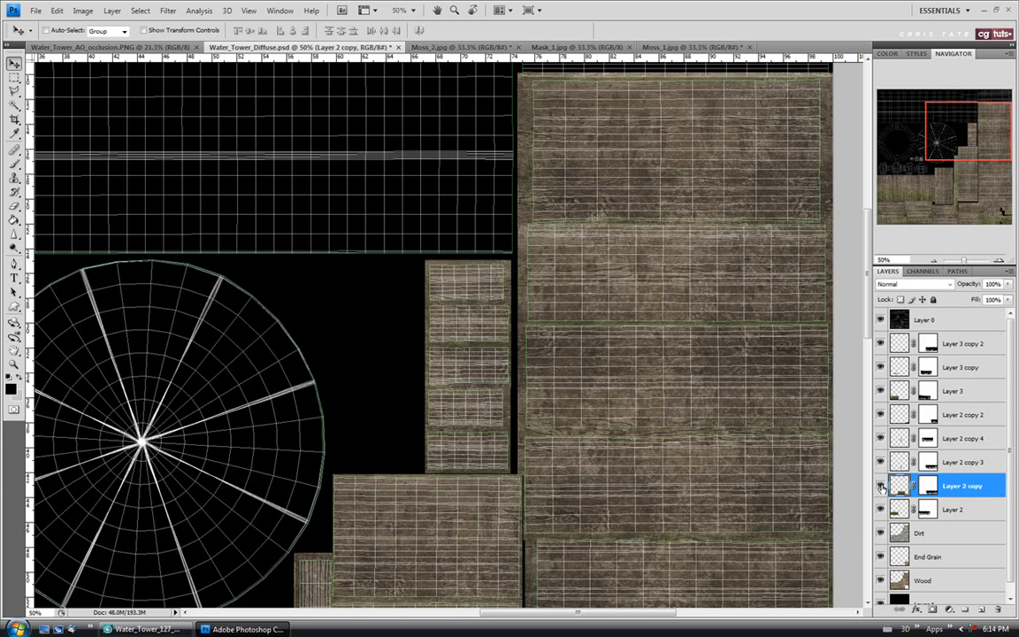
{"action": "right_click", "coordinate": [954, 490]}
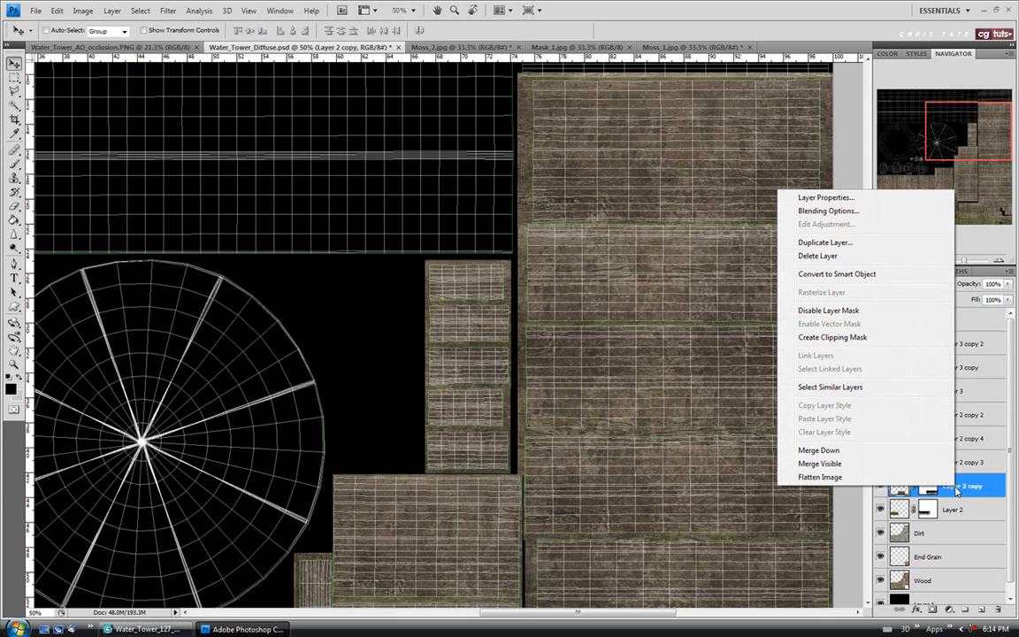
{"action": "left_click", "coordinate": [825, 242]}
{"action": "left_click", "coordinate": [623, 194]}
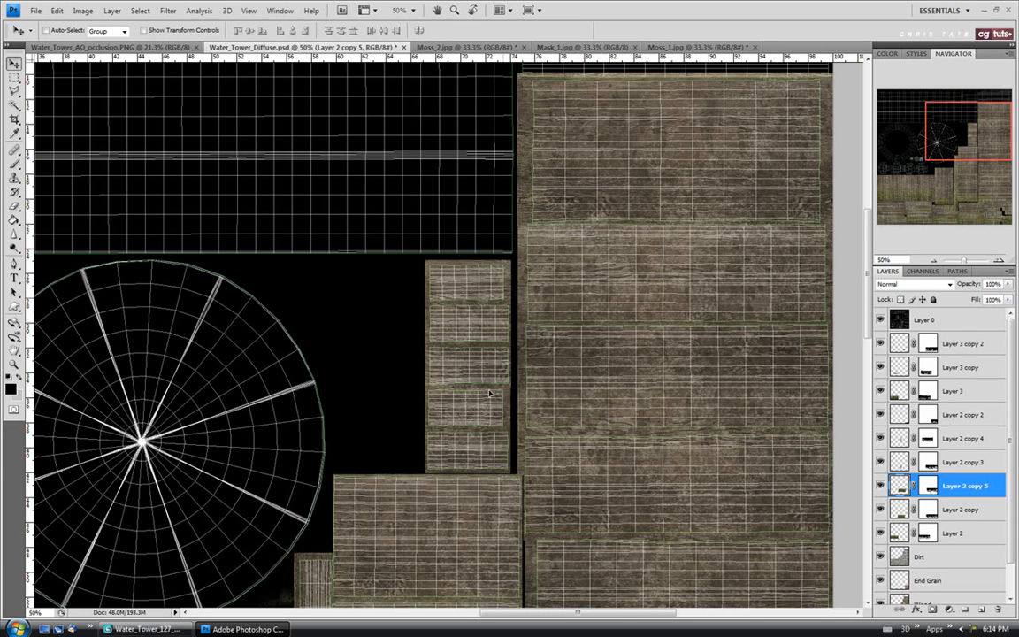
{"action": "left_click_drag", "start_coordinate": [564, 246], "coordinate": [378, 361]}
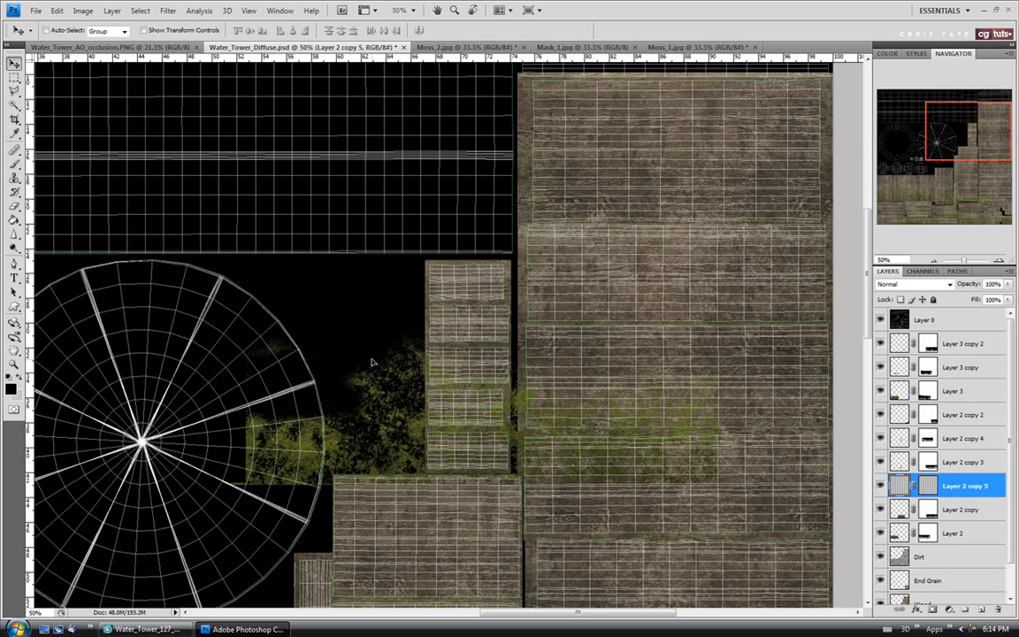
Step: Hide the Layer 0 wireframe and align the duplicated moss with the lower edge of the small wood block
{"action": "left_click", "coordinate": [880, 319]}
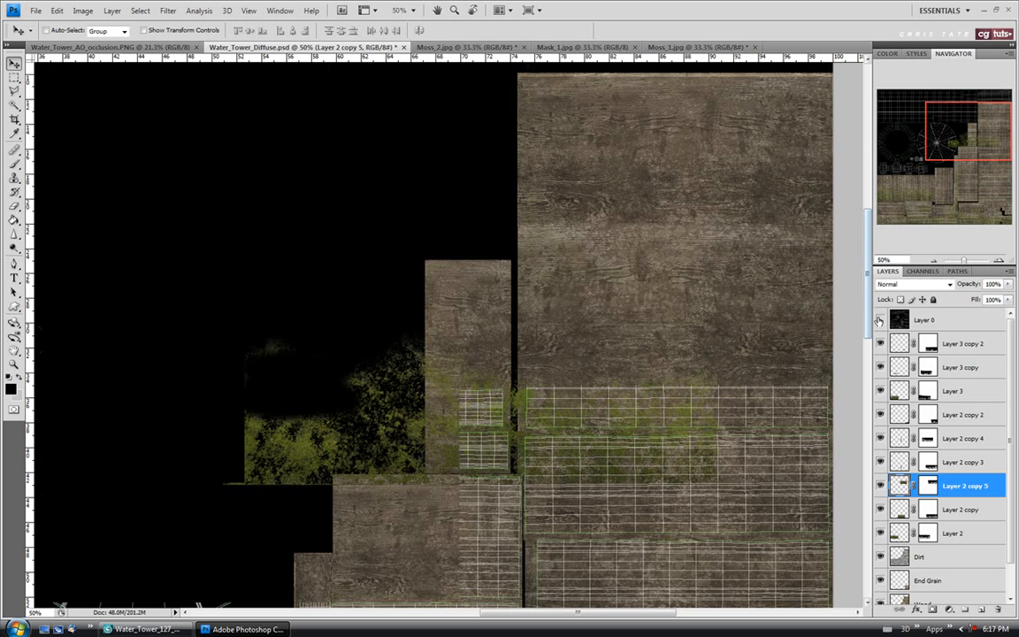
{"action": "left_click_drag", "start_coordinate": [477, 425], "coordinate": [376, 420]}
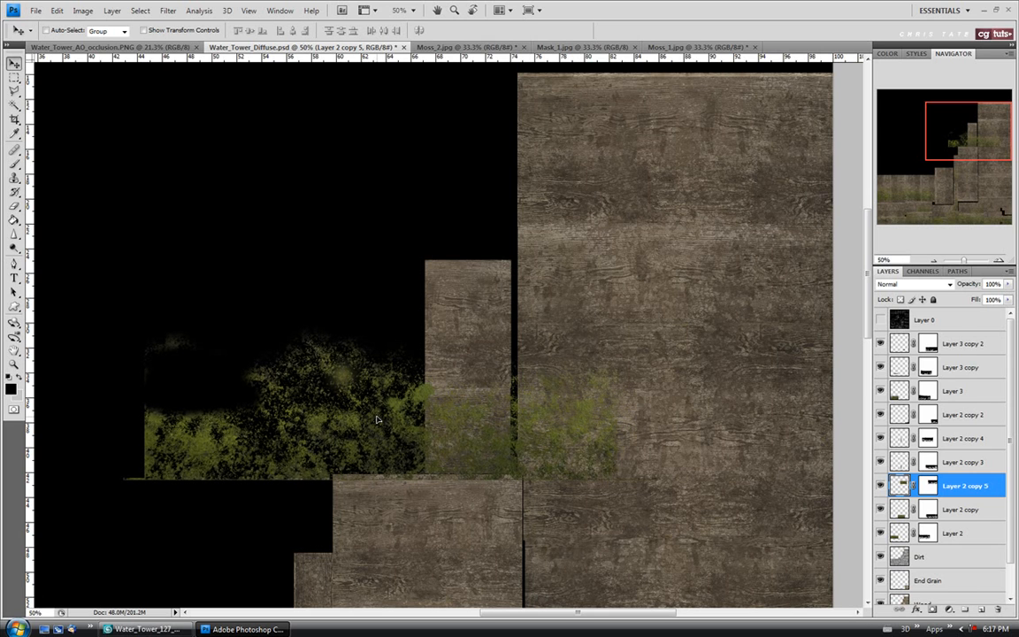
{"action": "mouse_move", "coordinate": [376, 420]}
{"action": "left_mouse_down"}
{"action": "mouse_move", "coordinate": [361, 421]}
{"action": "mouse_move", "coordinate": [369, 416]}
{"action": "left_mouse_up"}
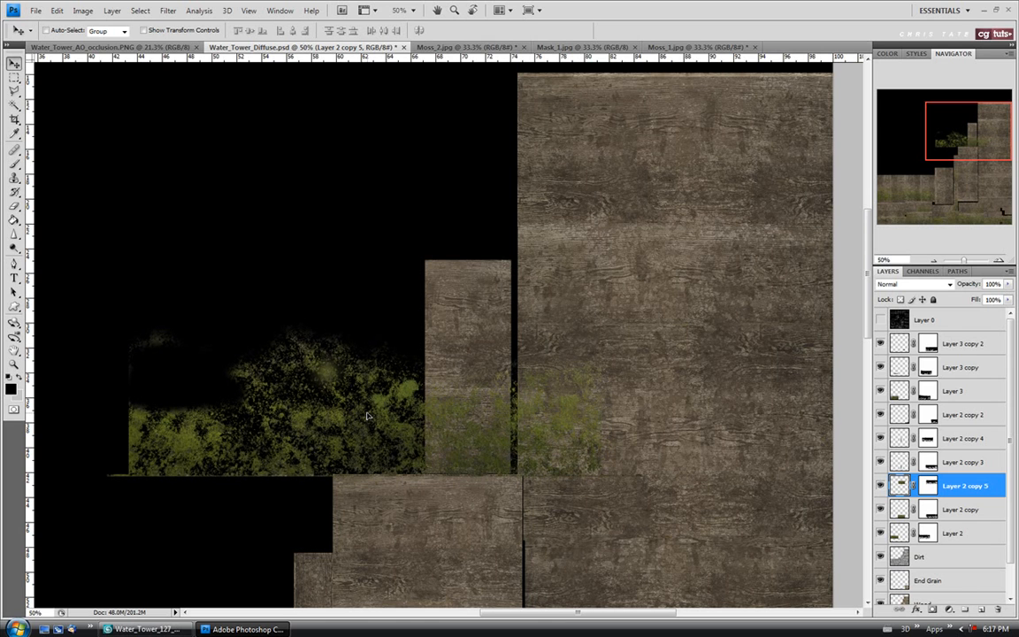
Step: Marquee the small wood block, remove the Layer 2 copy 5 moss outside it and clear the selection
{"action": "key", "text": "m"}
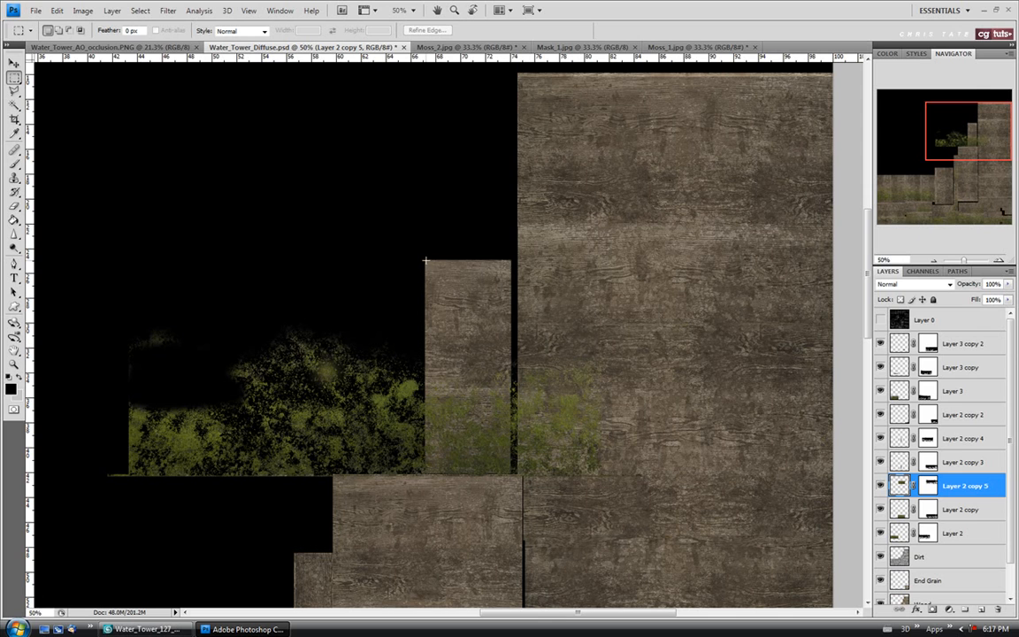
{"action": "left_click_drag", "start_coordinate": [498, 466], "coordinate": [511, 473]}
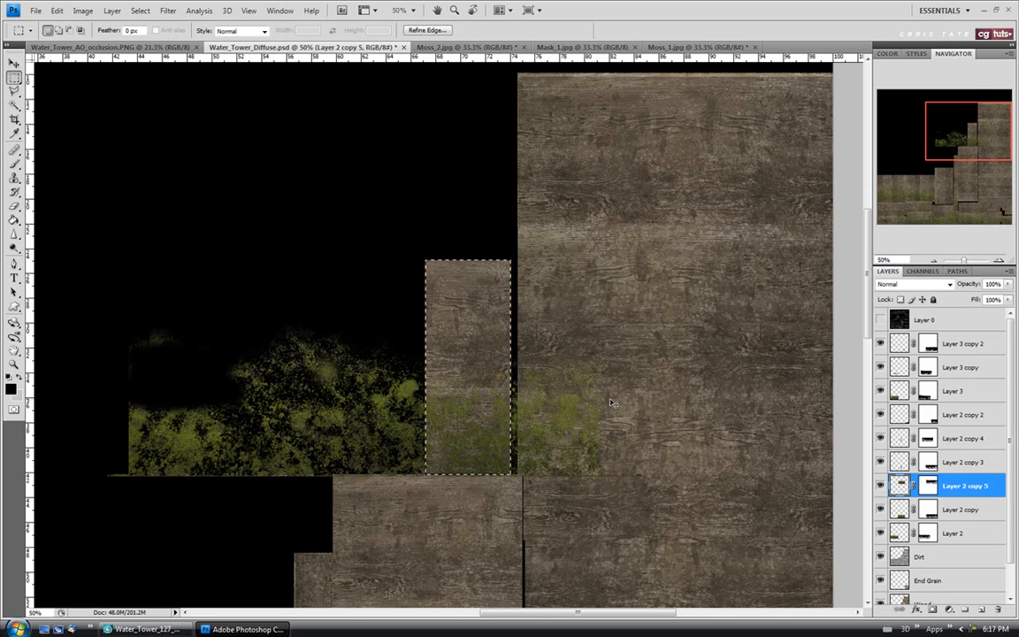
{"action": "key", "text": "ctrl+shift+i"}
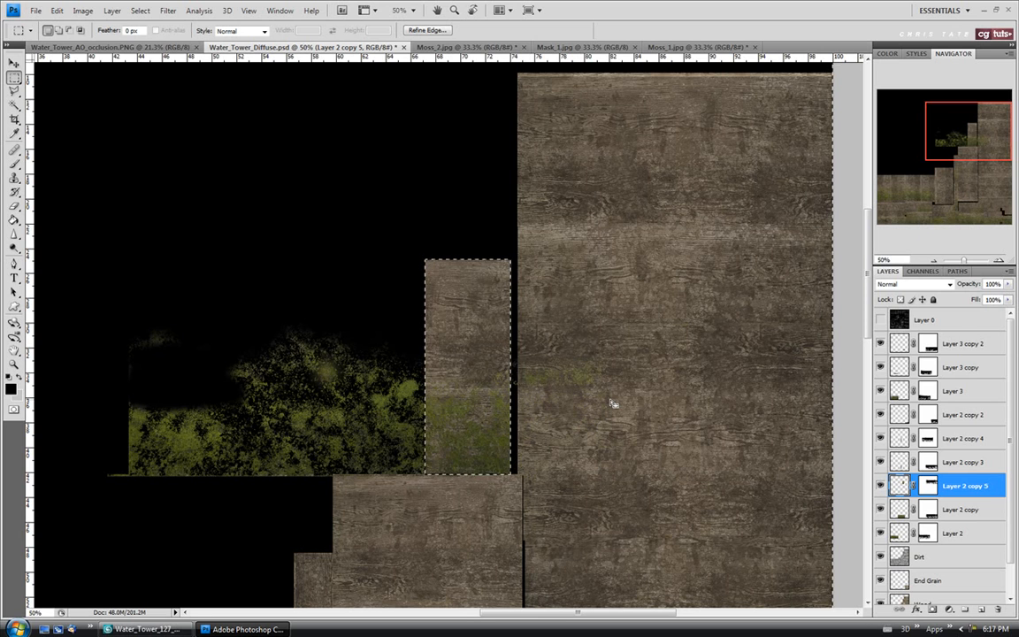
{"action": "key", "text": "Delete"}
{"action": "key", "text": "ctrl+d"}
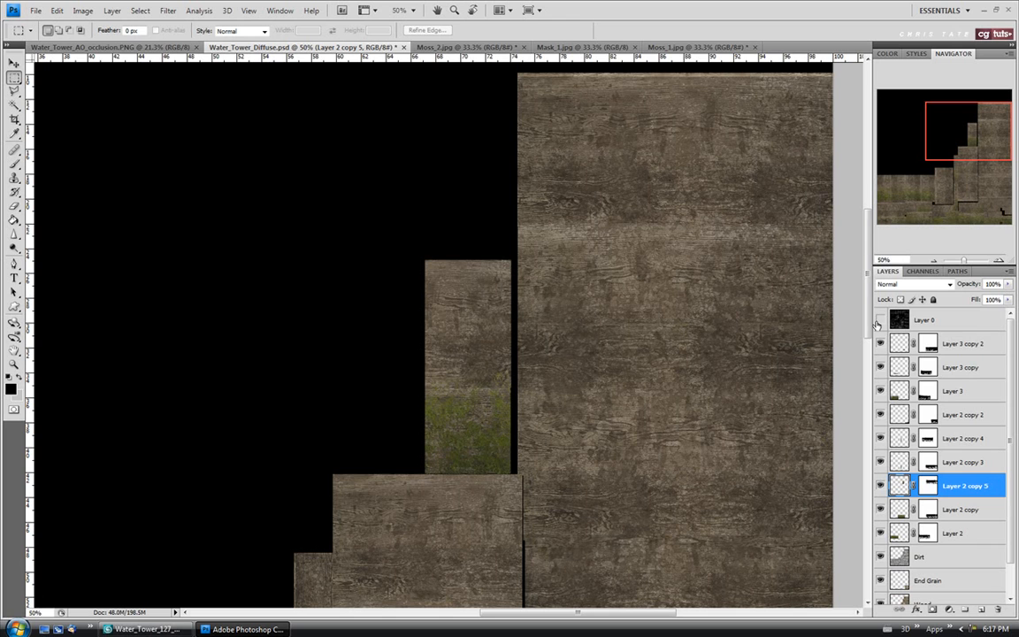
Step: Fit the whole texture in view and save Water_Tower_Diffuse.psd
{"action": "key", "text": "z"}
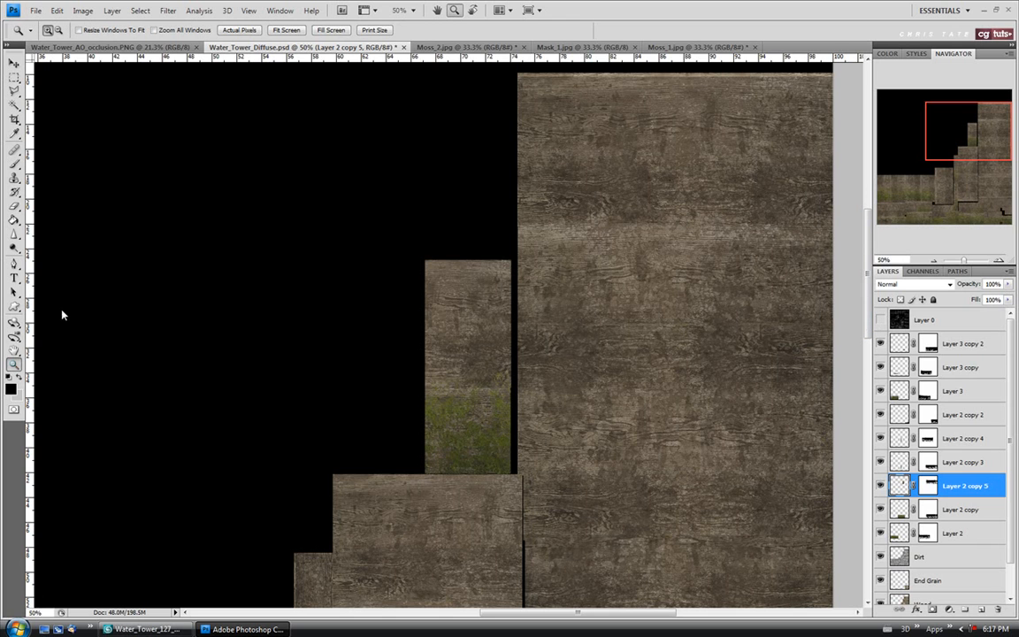
{"action": "left_click", "coordinate": [286, 30]}
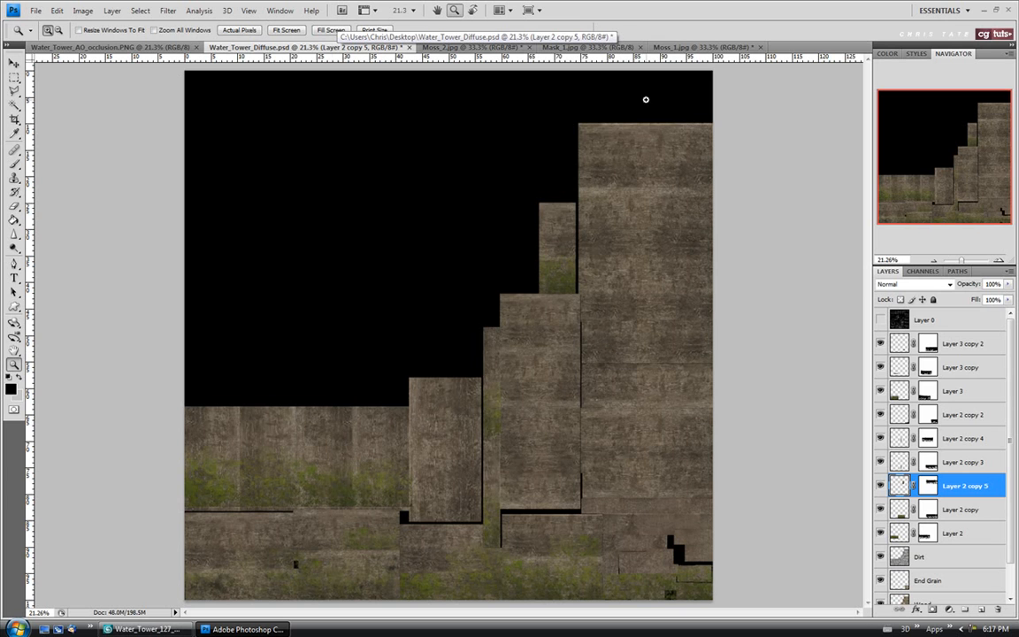
{"action": "left_click", "coordinate": [35, 9]}
{"action": "left_click", "coordinate": [50, 165]}
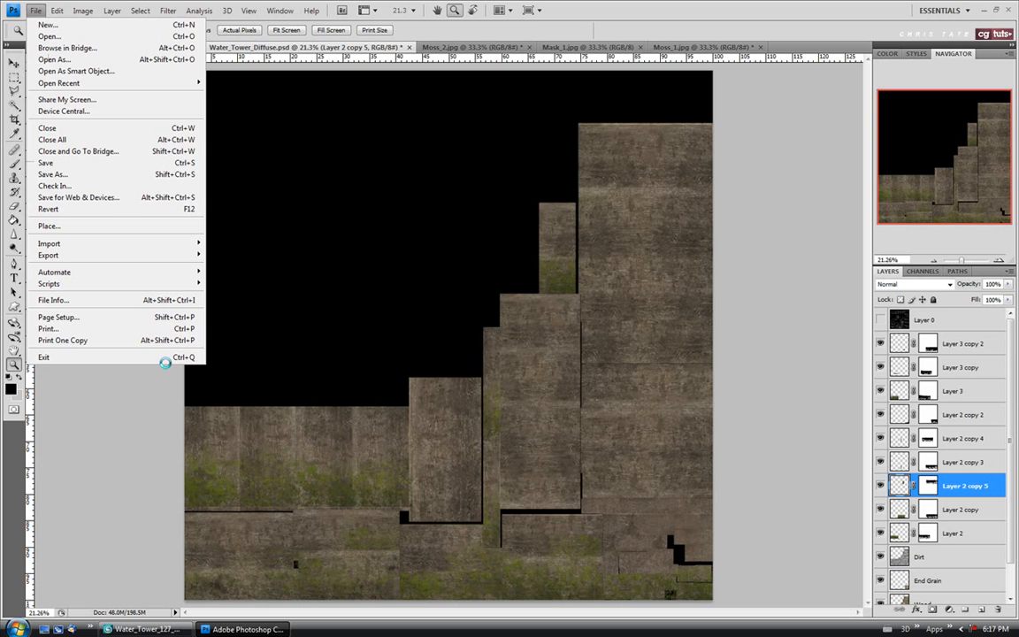
Step: Switch to 3ds Max and check the moss on the tower's ladder and legs close up in an ActiveShade render
{"action": "key", "text": "alt+Tab"}
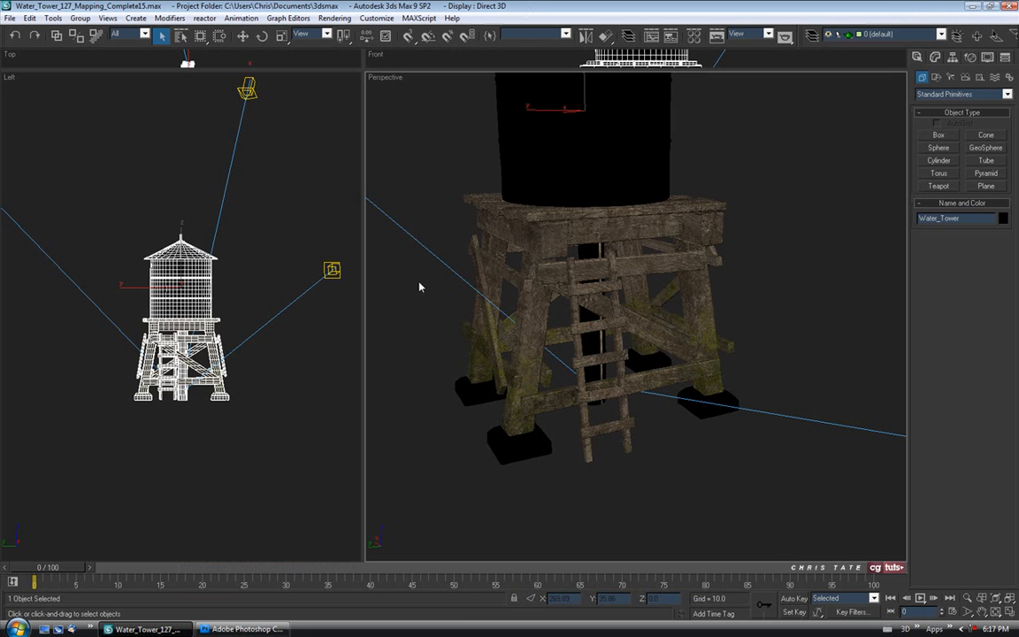
{"action": "scroll", "coordinate": [530, 438], "scroll_direction": "up", "scroll_amount": 4}
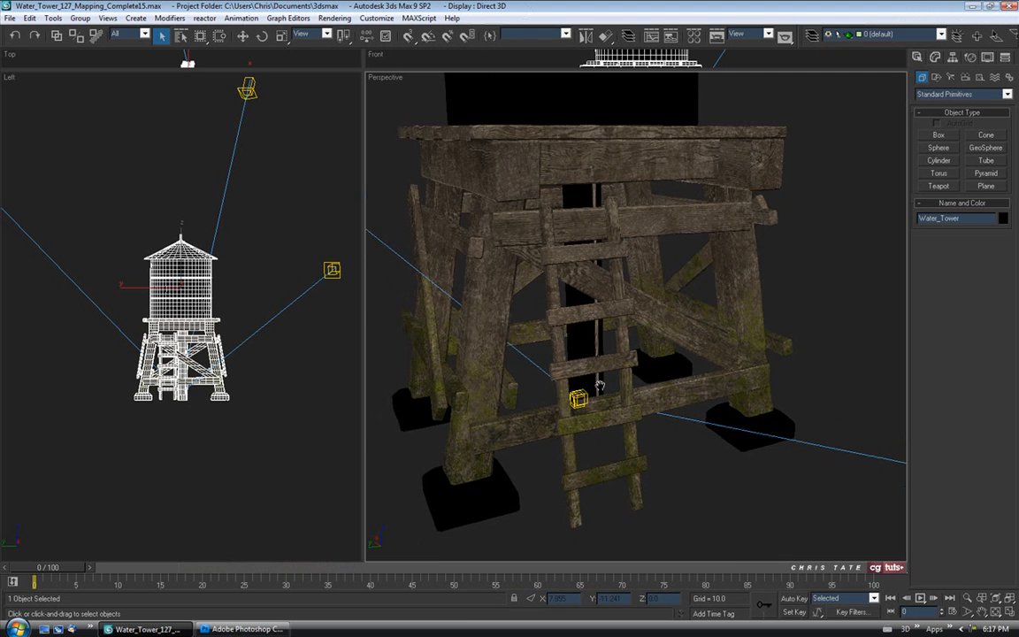
{"action": "left_click_drag", "start_coordinate": [616, 369], "coordinate": [606, 408]}
{"action": "right_click", "coordinate": [383, 77]}
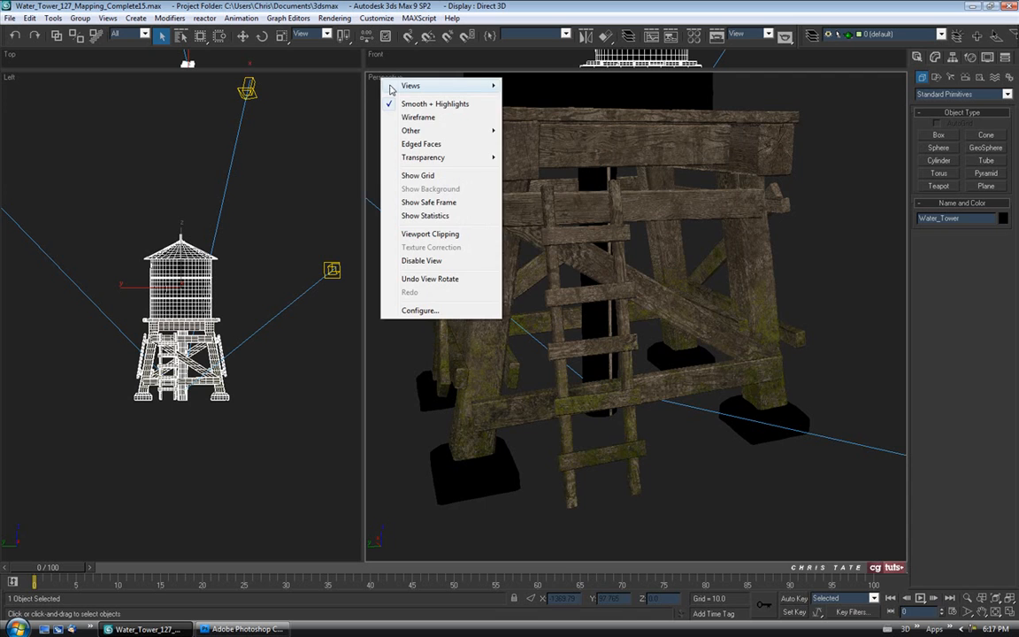
{"action": "mouse_move", "coordinate": [410, 86]}
{"action": "left_click", "coordinate": [551, 237]}
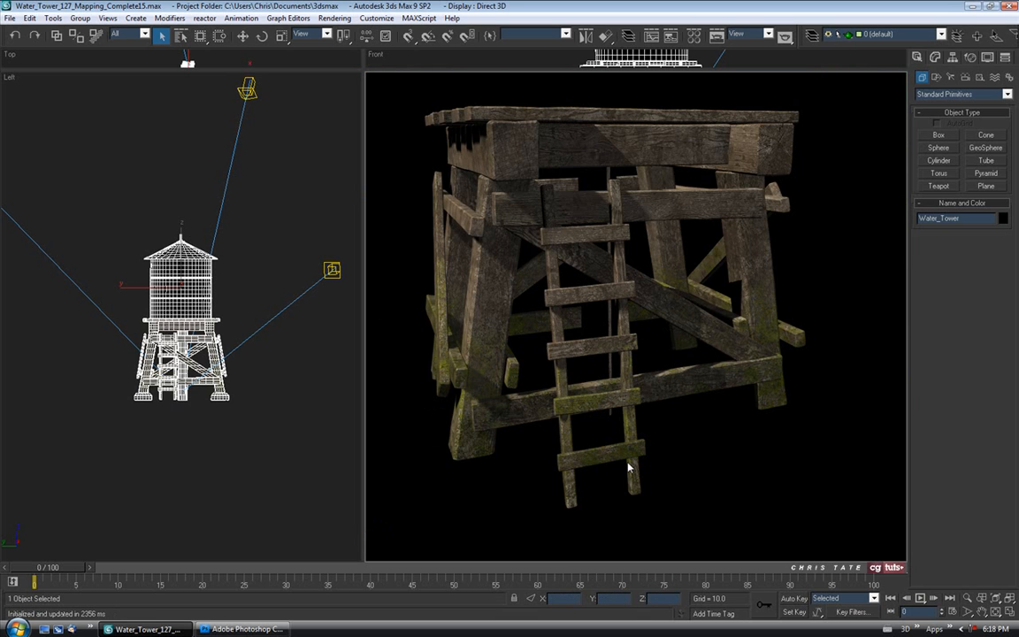
Step: Return to the Perspective view, reframe the tower's whole wooden base and render it in ActiveShade again
{"action": "right_click", "coordinate": [380, 78]}
{"action": "left_click", "coordinate": [433, 55]}
{"action": "left_click_drag", "start_coordinate": [621, 325], "coordinate": [648, 233]}
{"action": "left_click_drag", "start_coordinate": [669, 335], "coordinate": [555, 342]}
{"action": "left_click_drag", "start_coordinate": [556, 342], "coordinate": [672, 345]}
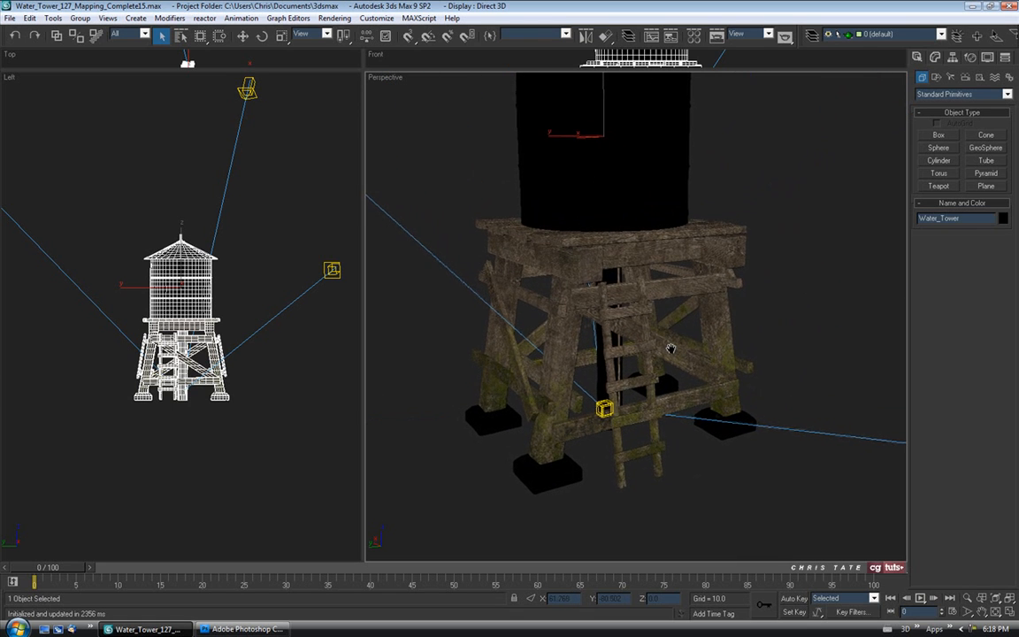
{"action": "right_click", "coordinate": [393, 85]}
{"action": "mouse_move", "coordinate": [447, 86]}
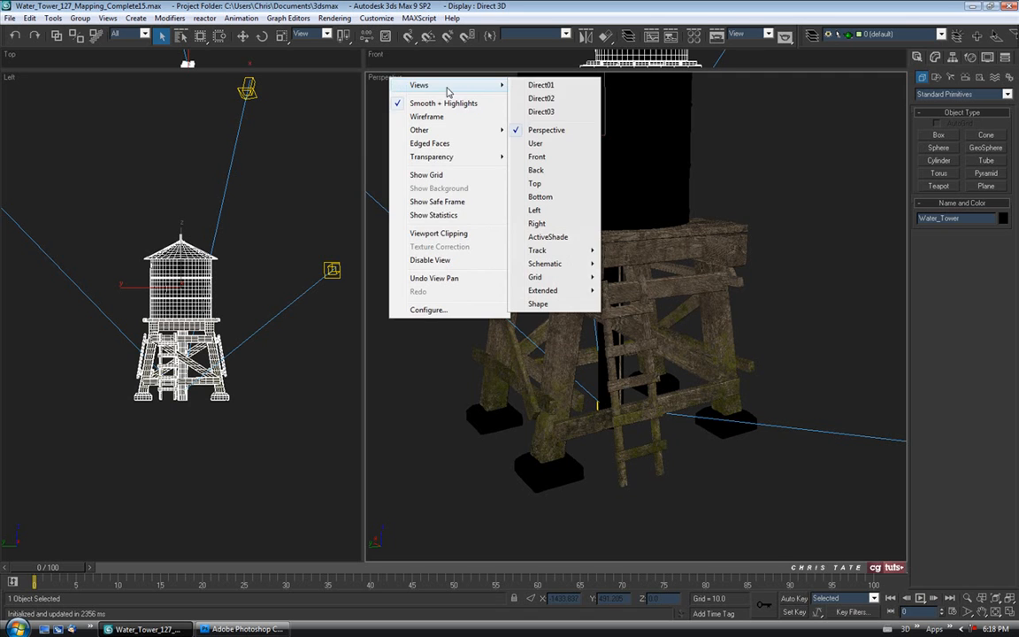
{"action": "left_click", "coordinate": [565, 236]}
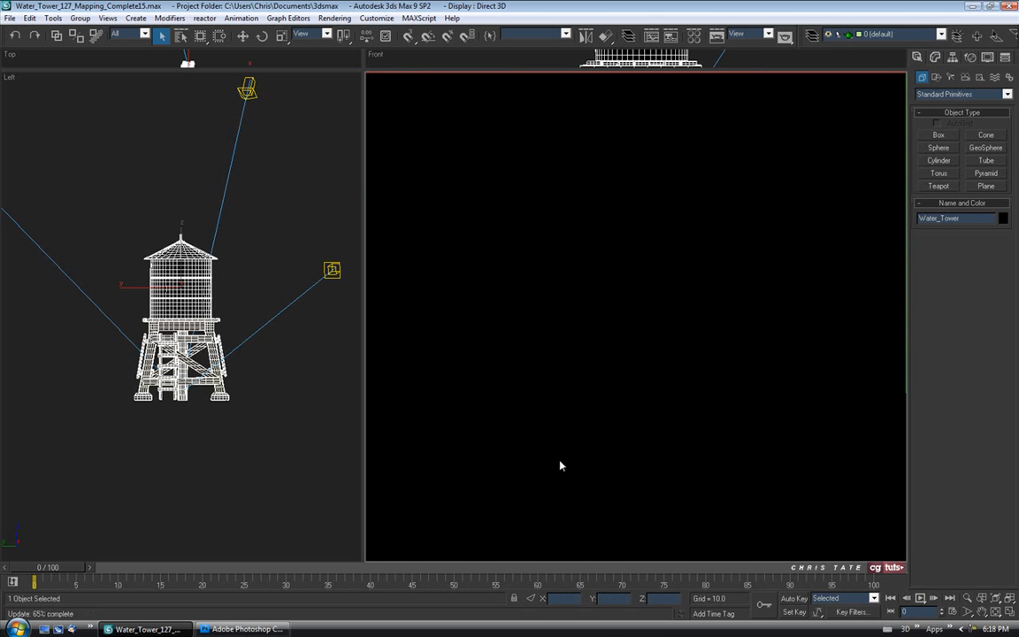
Step: Save the scene as a new incremented file, Water_Tower_127_Mapping_Complete16.max
{"action": "left_click", "coordinate": [10, 18]}
{"action": "left_click", "coordinate": [88, 102]}
{"action": "left_click", "coordinate": [279, 413]}
Step: Switch to Photoshop, examine the moss on the lower planks with and without the wireframe, and compare it with the 3ds Max render
{"action": "left_click", "coordinate": [245, 630]}
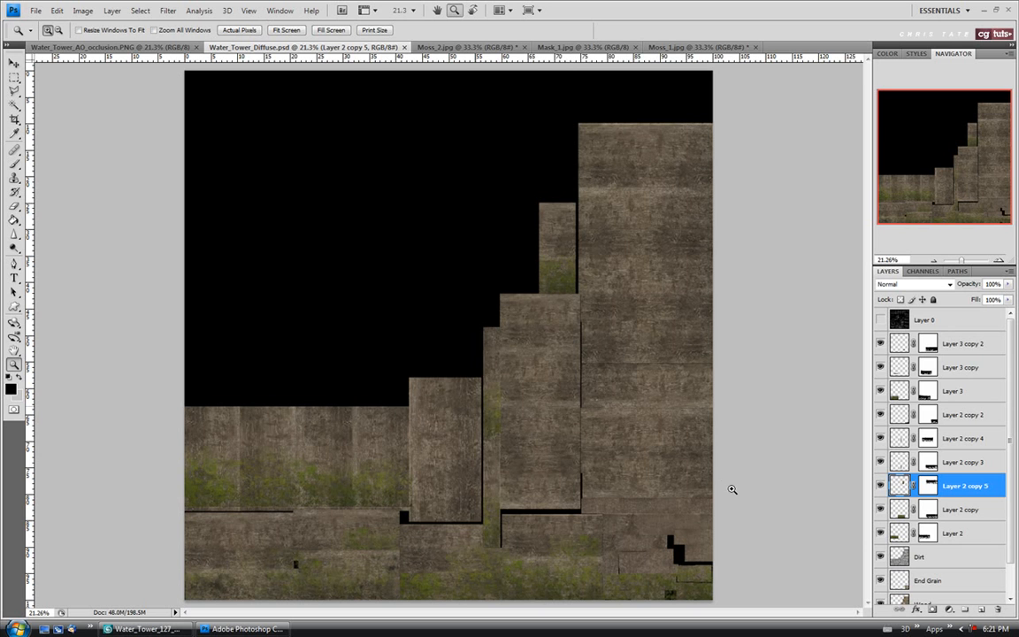
{"action": "left_click", "coordinate": [200, 566]}
{"action": "left_click", "coordinate": [717, 397]}
{"action": "left_click_drag", "start_coordinate": [870, 422], "coordinate": [869, 457]}
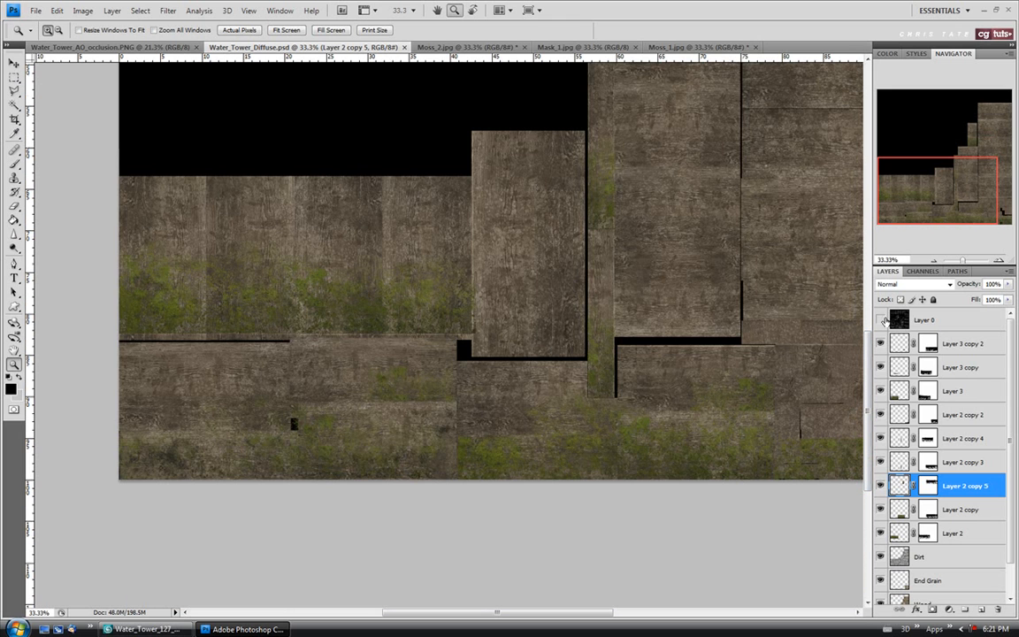
{"action": "left_click", "coordinate": [881, 320]}
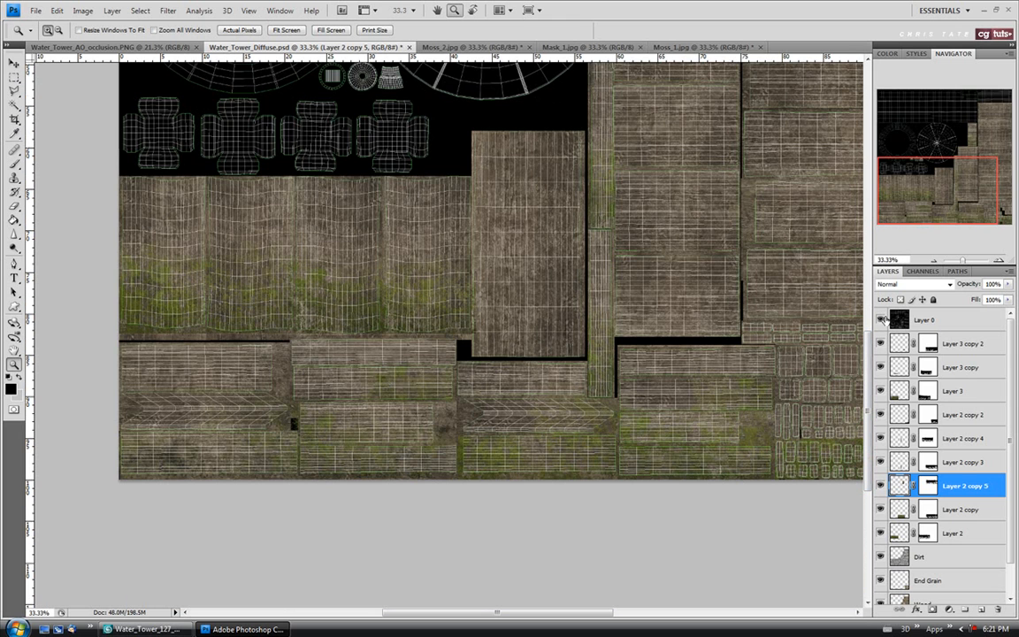
{"action": "left_click", "coordinate": [881, 320]}
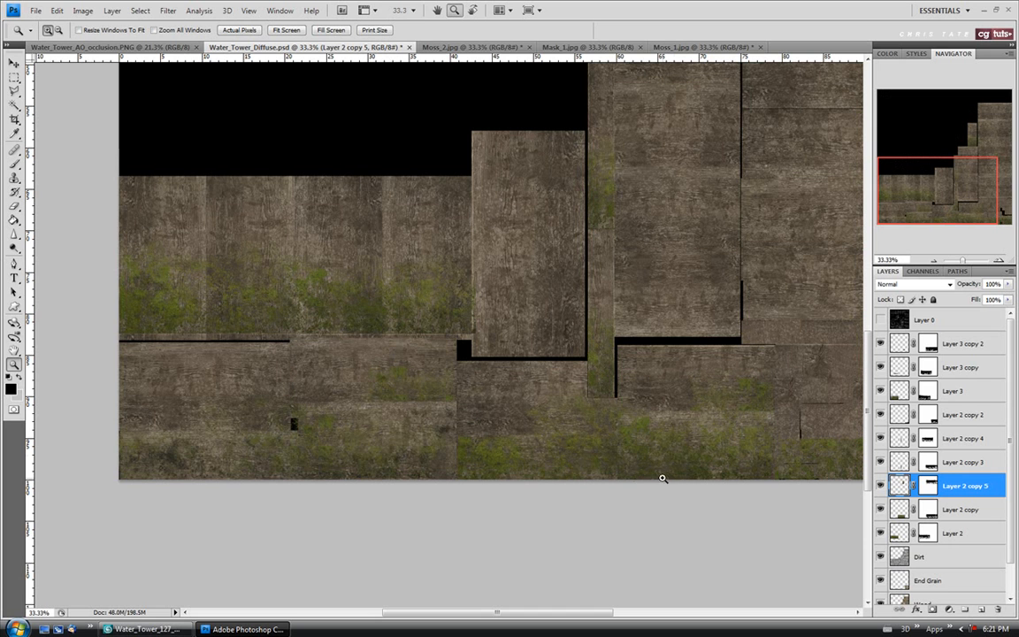
{"action": "scroll", "coordinate": [479, 563], "scroll_direction": "right", "scroll_amount": 2}
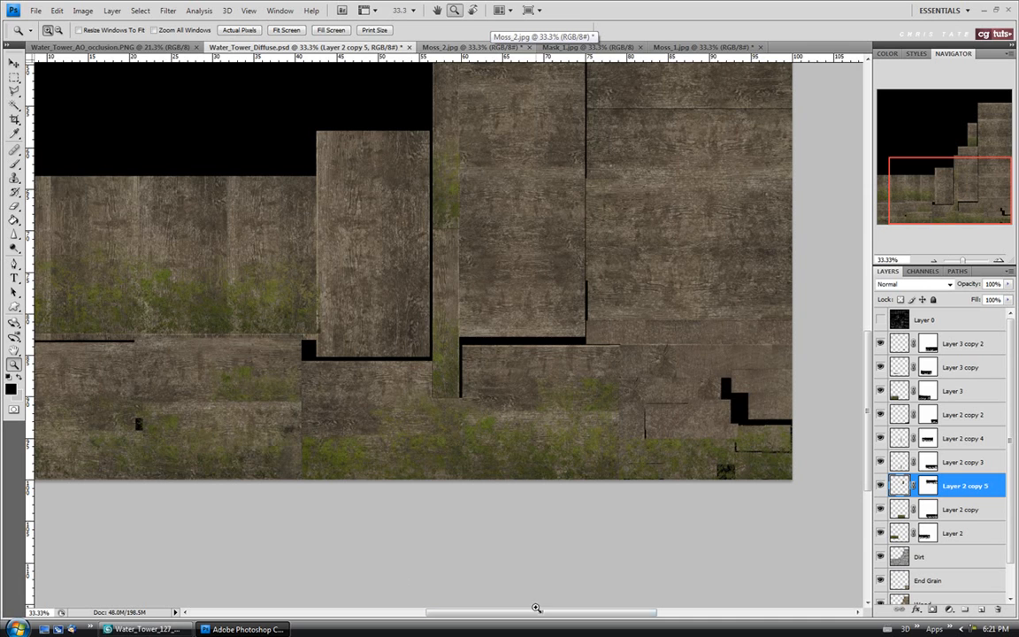
{"action": "left_click_drag", "start_coordinate": [538, 610], "coordinate": [484, 611]}
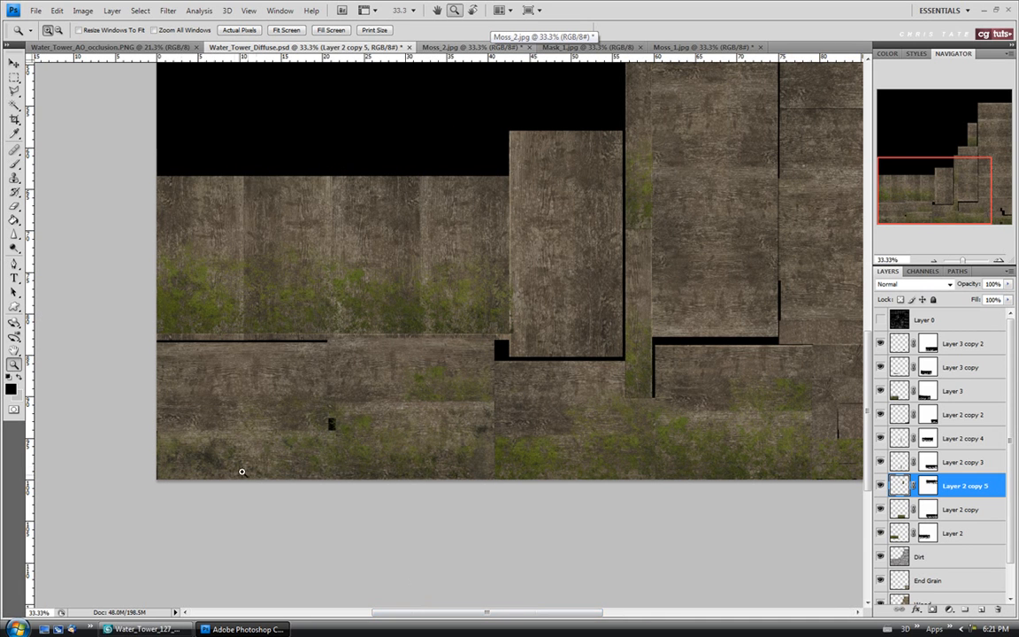
{"action": "left_click", "coordinate": [227, 427]}
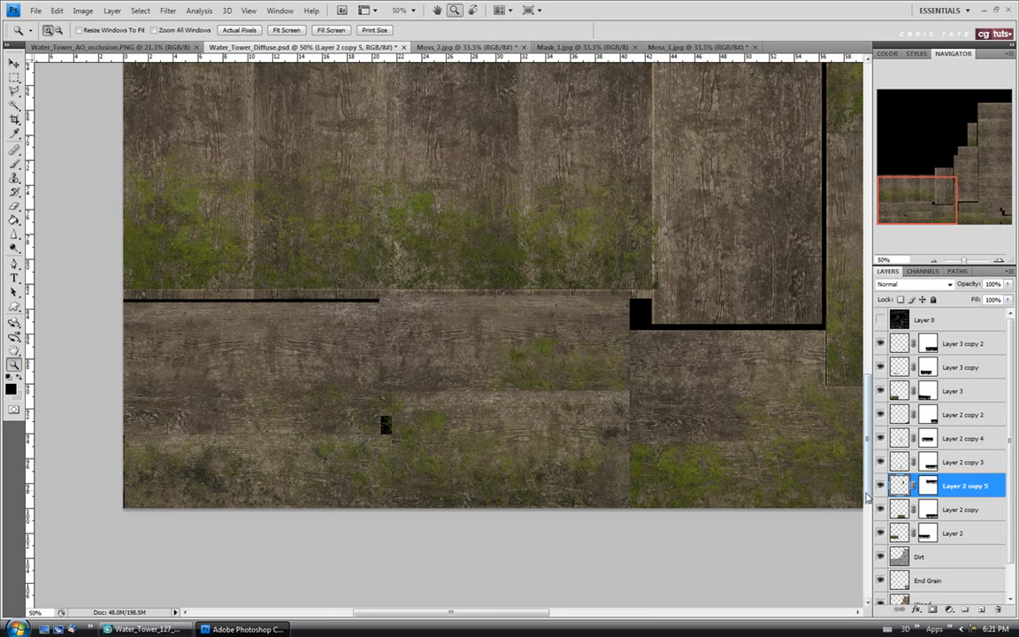
{"action": "left_click", "coordinate": [180, 628]}
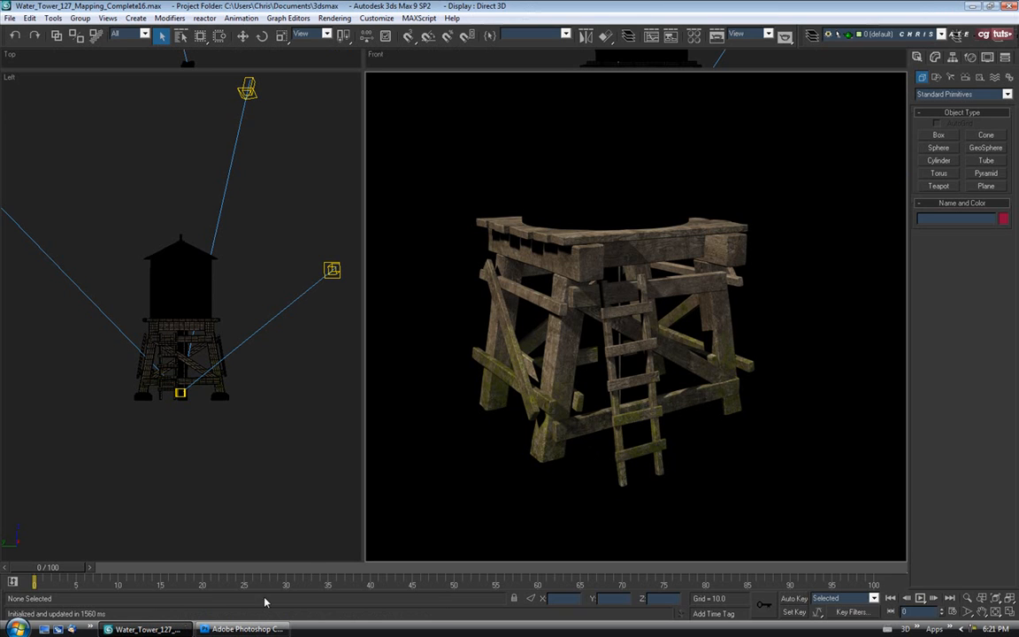
{"action": "left_click", "coordinate": [246, 628]}
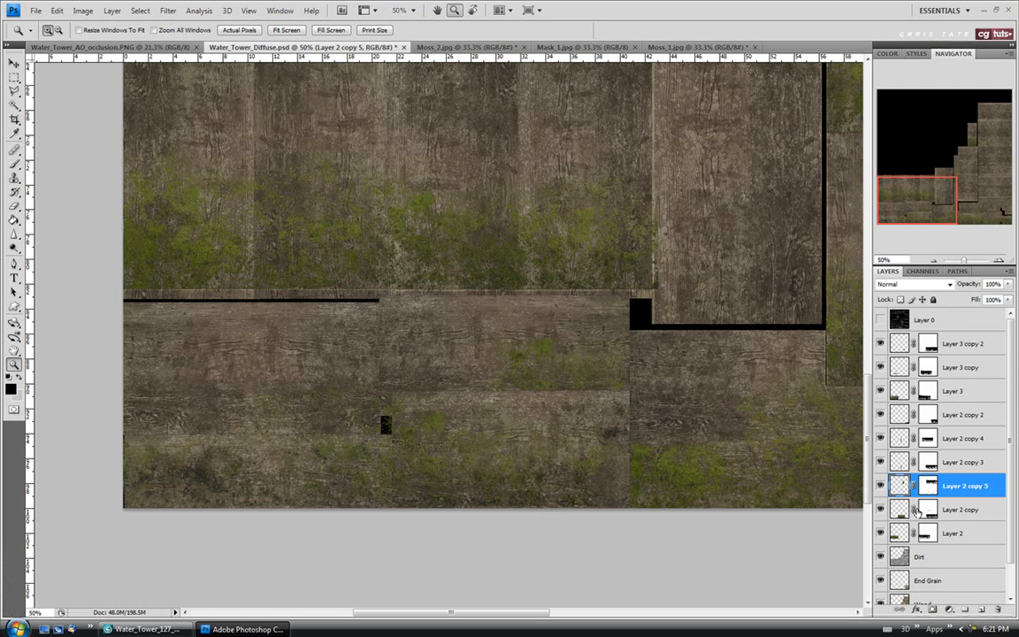
Step: Check Layer 2 copy 5 and Layer 3 by toggling their visibility, and delete the Layer 3 moss from the lower horizontal planks
{"action": "left_click", "coordinate": [882, 487]}
{"action": "left_click", "coordinate": [881, 486]}
{"action": "left_click", "coordinate": [880, 392]}
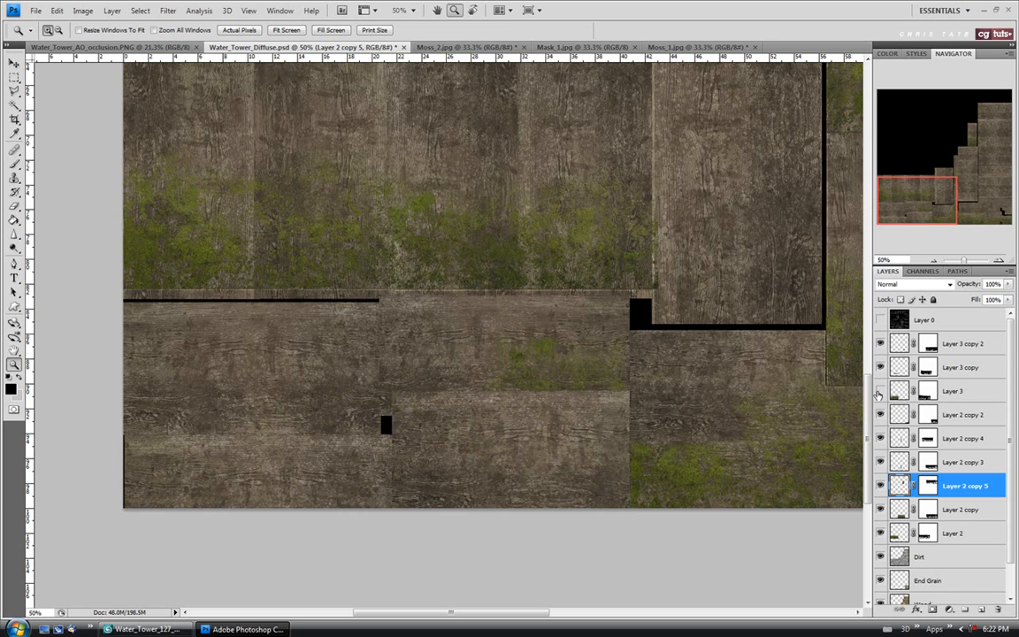
{"action": "left_click", "coordinate": [880, 392]}
{"action": "left_click", "coordinate": [948, 392]}
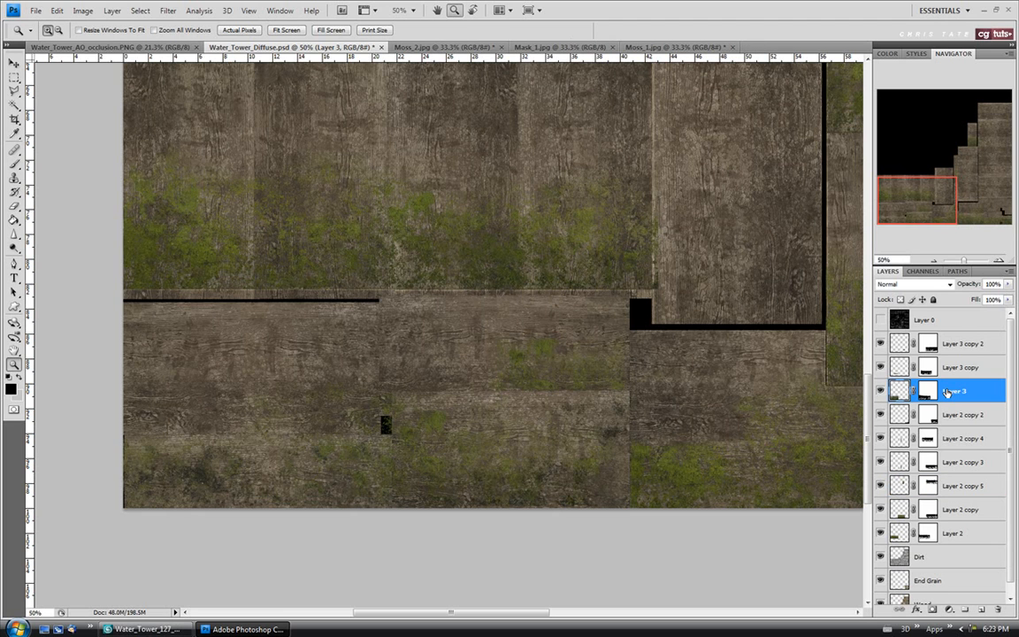
{"action": "key", "text": "Delete"}
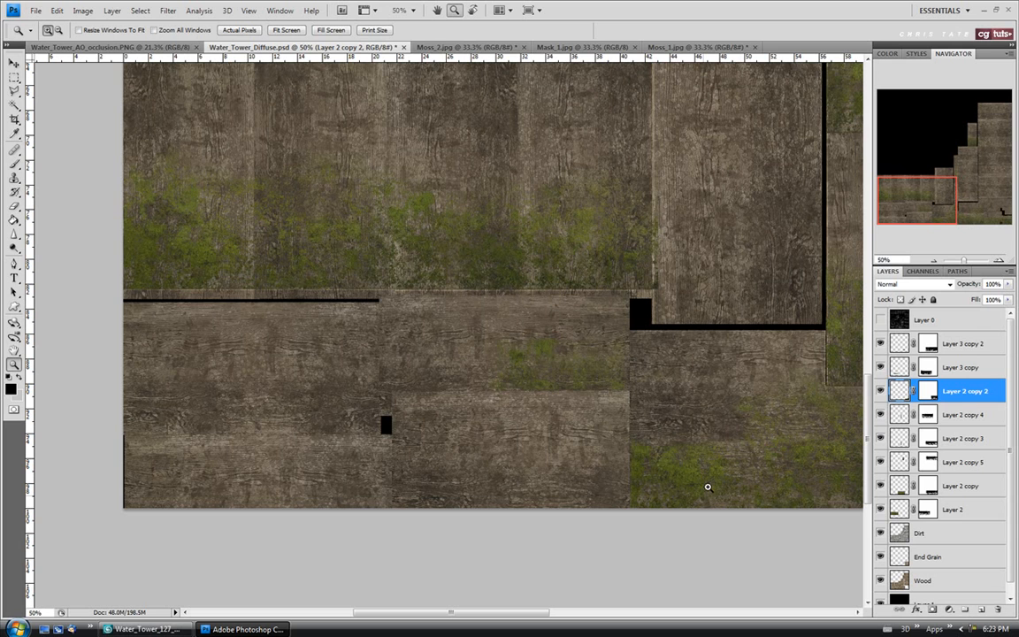
Step: Toggle the visibility of Layer 2 and Layer 2 copy to identify which planks their moss covers
{"action": "left_click", "coordinate": [878, 510]}
{"action": "left_click", "coordinate": [878, 510]}
{"action": "left_click", "coordinate": [878, 486]}
{"action": "left_click", "coordinate": [879, 486]}
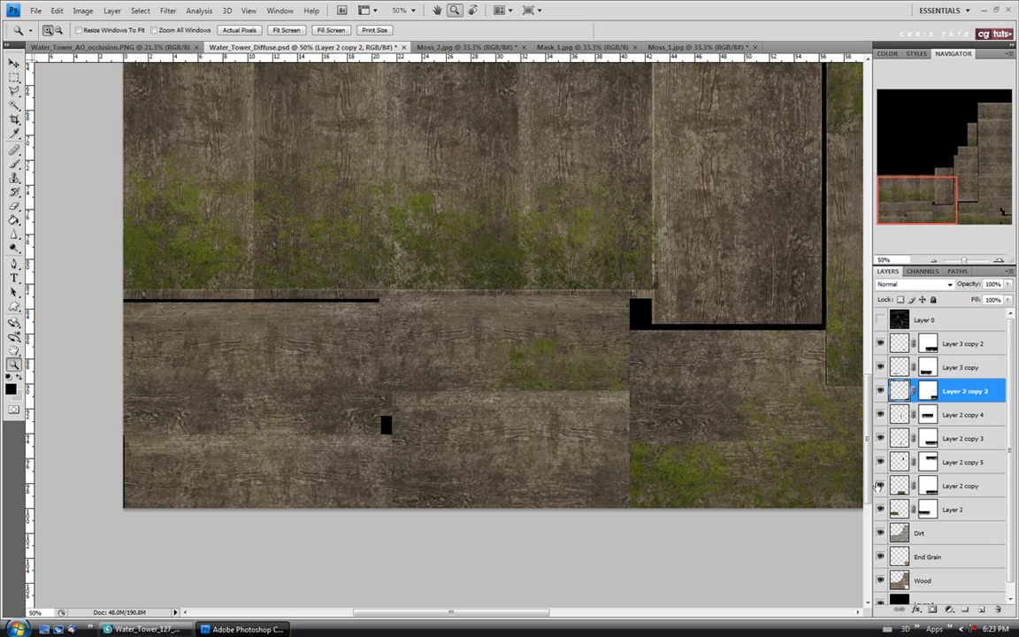
Step: Duplicate Layer 2 copy and move the duplicated moss onto the horizontal planks at the texture's lower-left corner
{"action": "left_click", "coordinate": [964, 492]}
{"action": "right_click", "coordinate": [964, 491]}
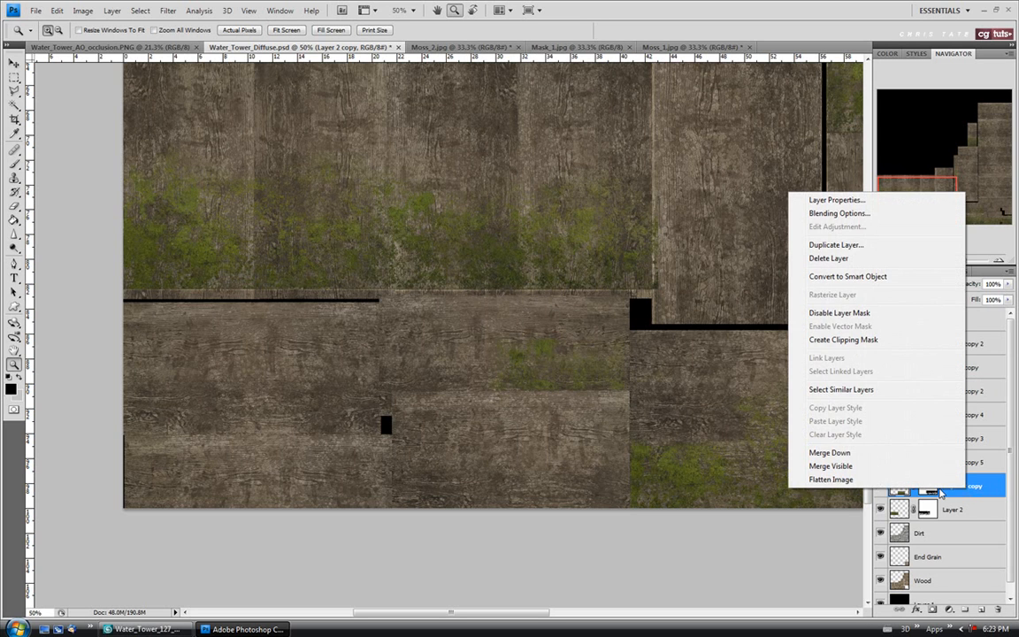
{"action": "left_click", "coordinate": [880, 243]}
{"action": "left_click", "coordinate": [614, 193]}
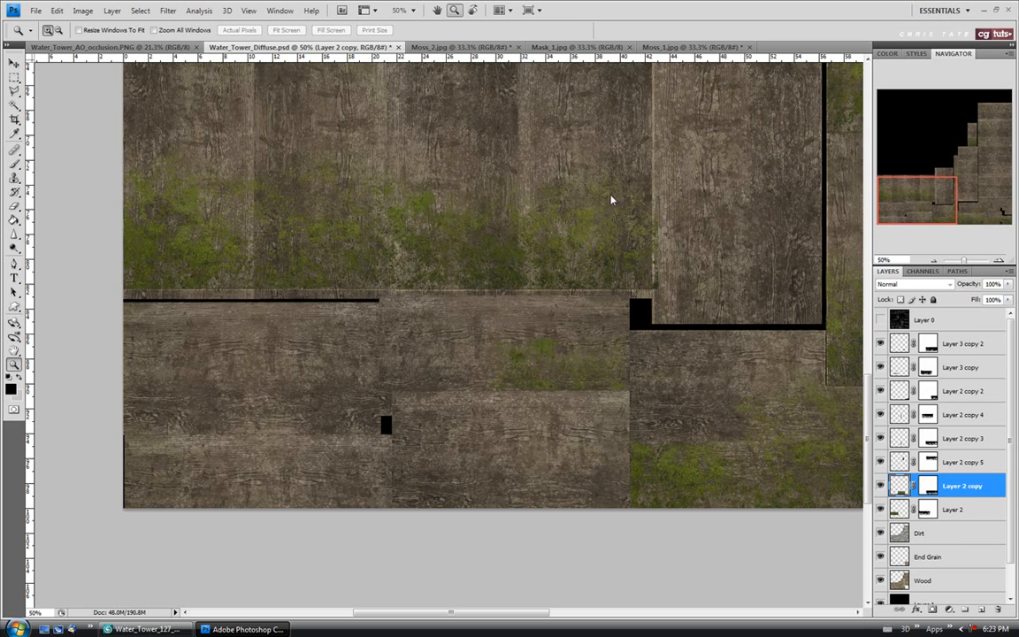
{"action": "left_click", "coordinate": [14, 64]}
{"action": "left_click_drag", "start_coordinate": [575, 340], "coordinate": [111, 402]}
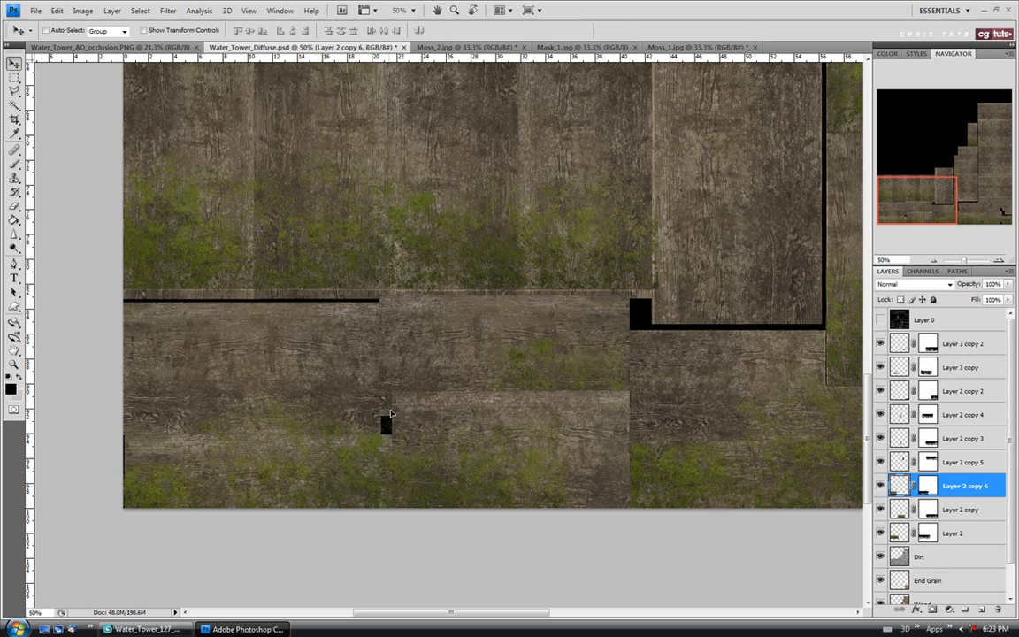
Step: Scale the duplicated moss to about 105.9% against the wireframe so it covers the lower planks, with the wireframe hidden again
{"action": "left_click", "coordinate": [880, 320]}
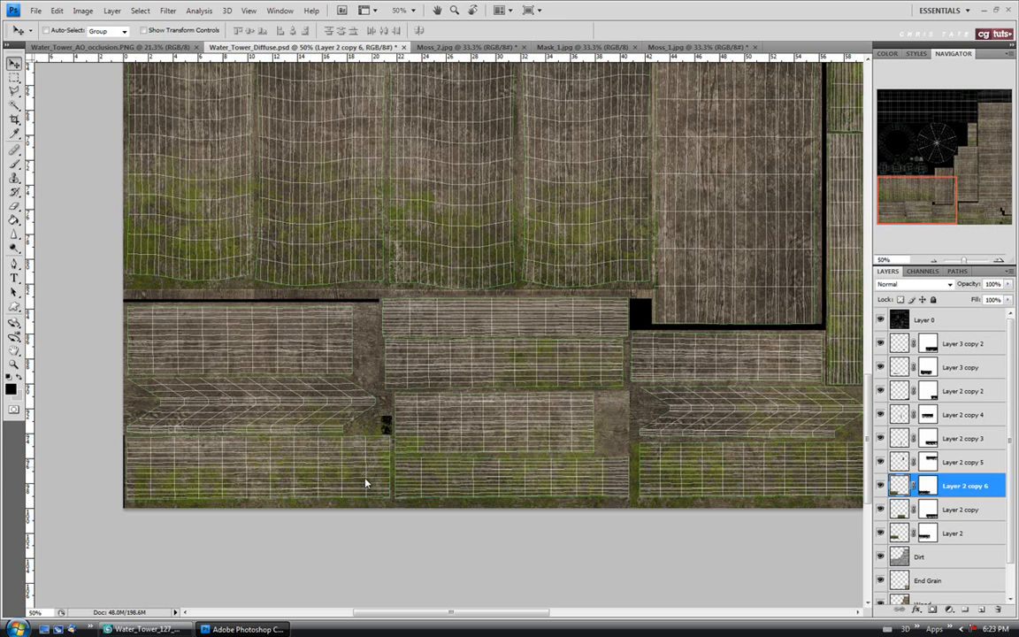
{"action": "key", "text": "ctrl+t"}
{"action": "left_click_drag", "start_coordinate": [139, 528], "coordinate": [103, 535]}
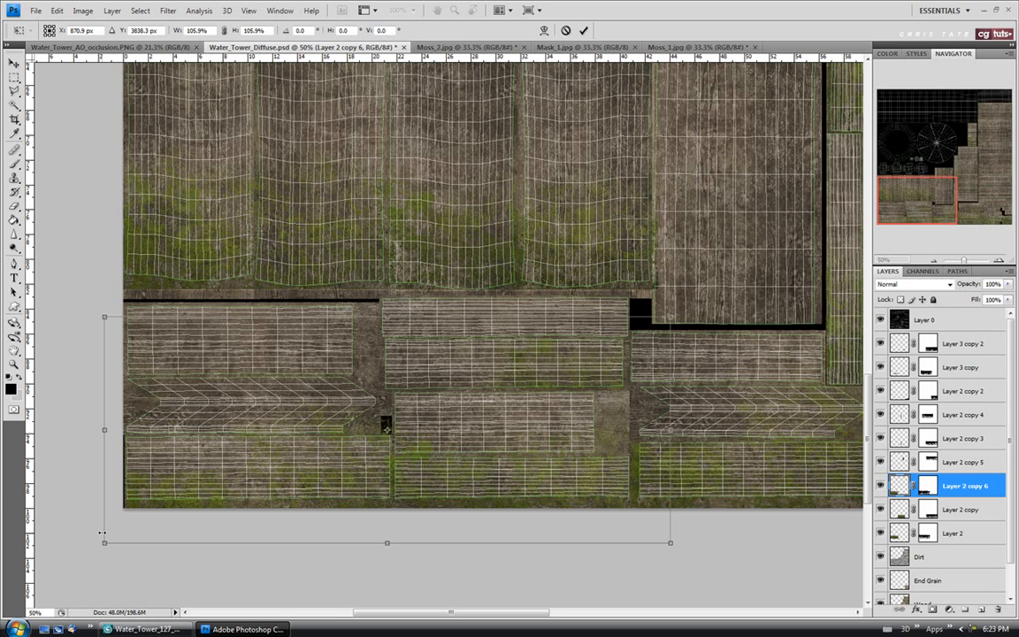
{"action": "key", "text": "Return"}
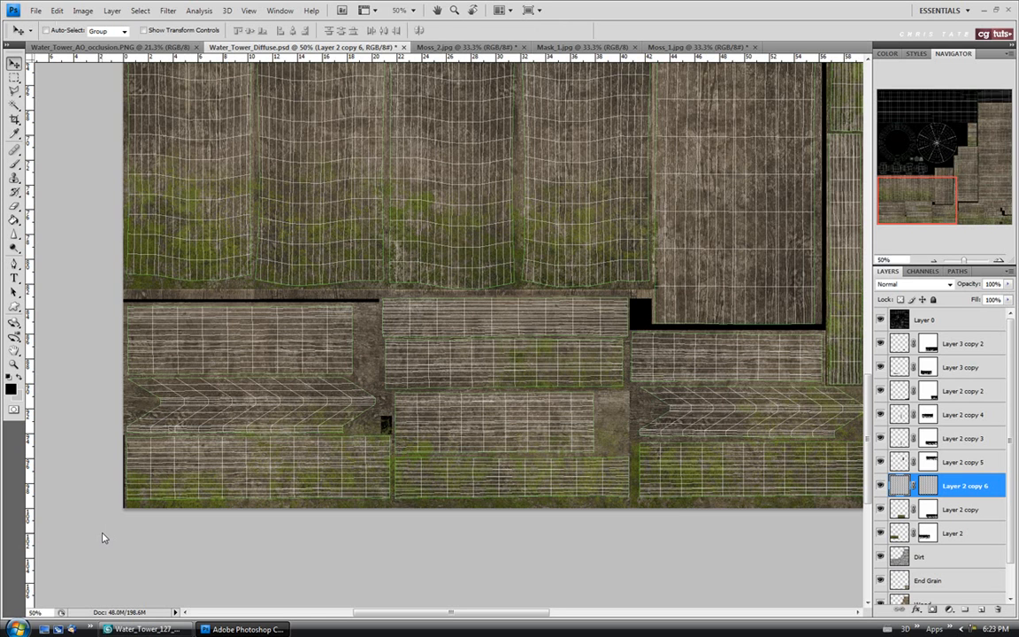
{"action": "left_click", "coordinate": [880, 320]}
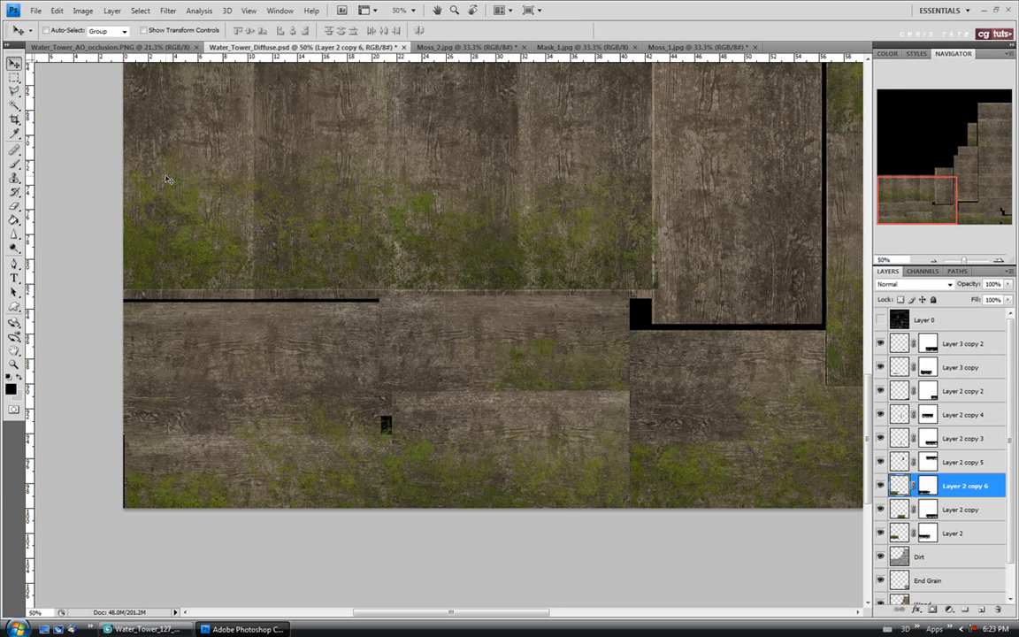
Step: Save the diffuse texture and switch to 3ds Max to check the moss on the model
{"action": "left_click", "coordinate": [33, 11]}
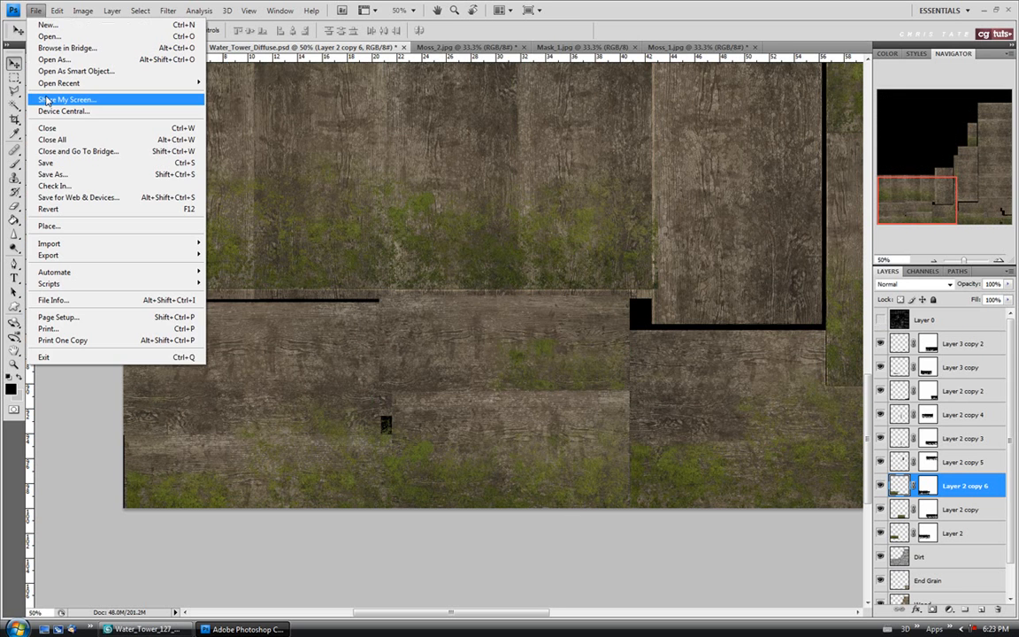
{"action": "left_click", "coordinate": [46, 163]}
{"action": "key", "text": "alt+Tab"}
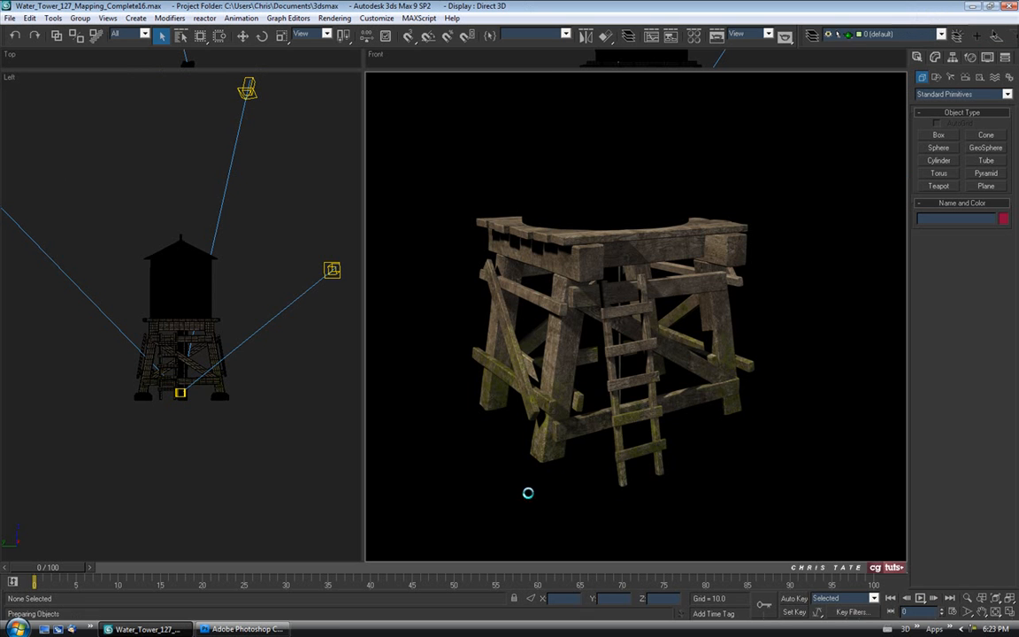
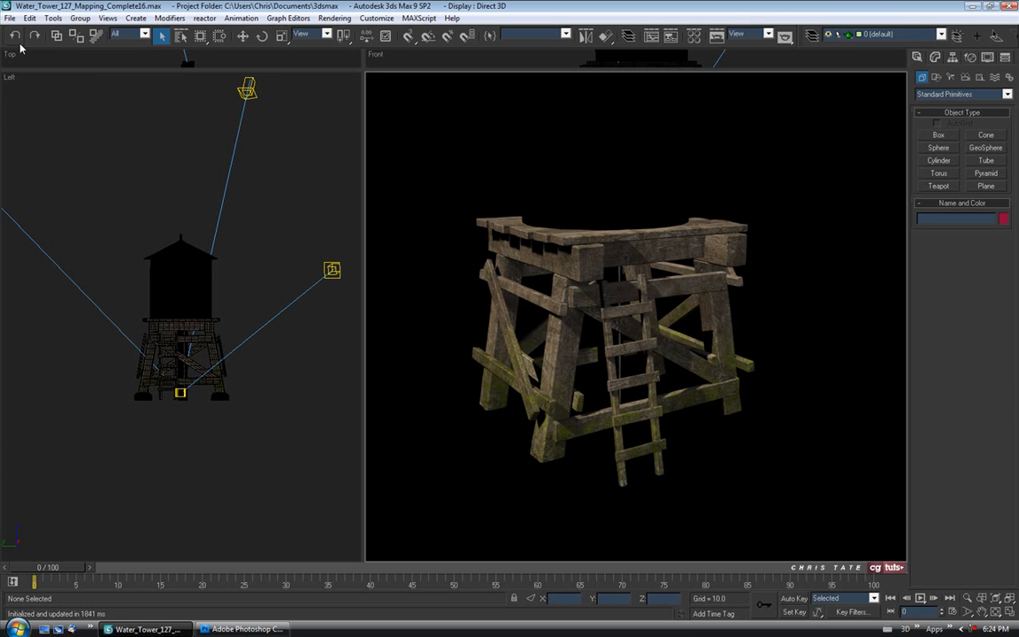
Step: Save the scene as the incremented file Water_Tower_127_Mapping_Complete17.max and switch back to Photoshop
{"action": "left_click", "coordinate": [8, 18]}
{"action": "left_click", "coordinate": [26, 98]}
{"action": "left_click", "coordinate": [280, 413]}
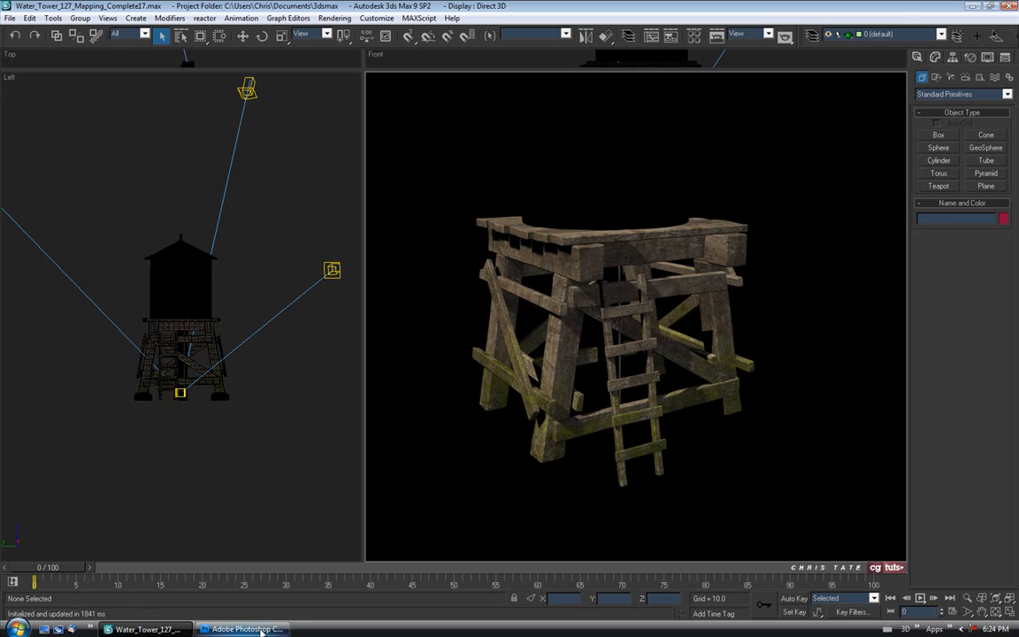
{"action": "key", "text": "alt+Tab"}
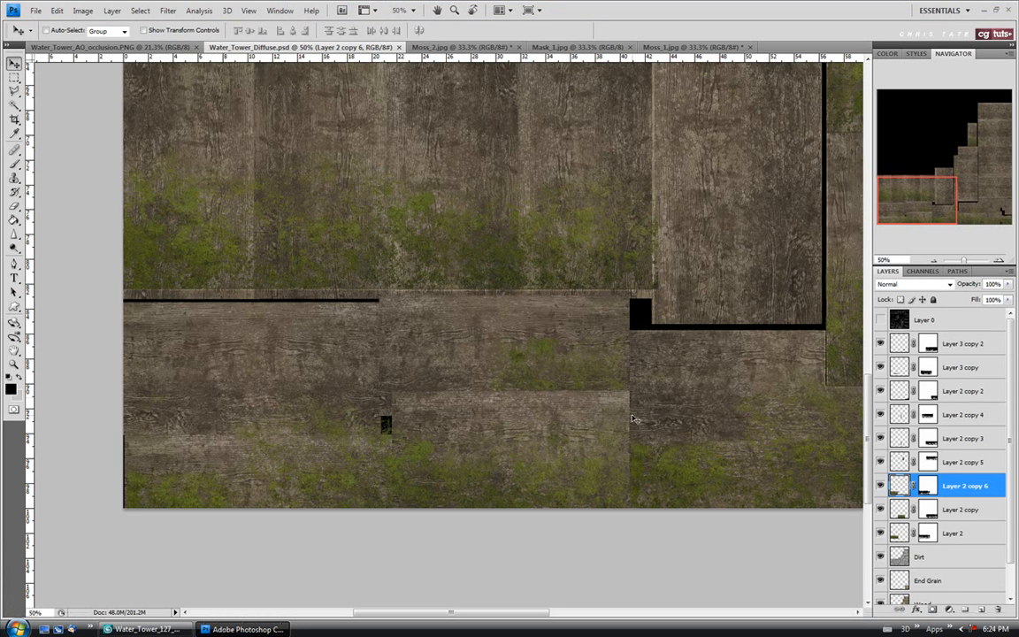
Step: Merge all moss layers from Layer 2 through Layer 3 copy 2 into one layer and rename it Moss
{"action": "left_click", "coordinate": [14, 363]}
{"action": "left_click", "coordinate": [279, 31]}
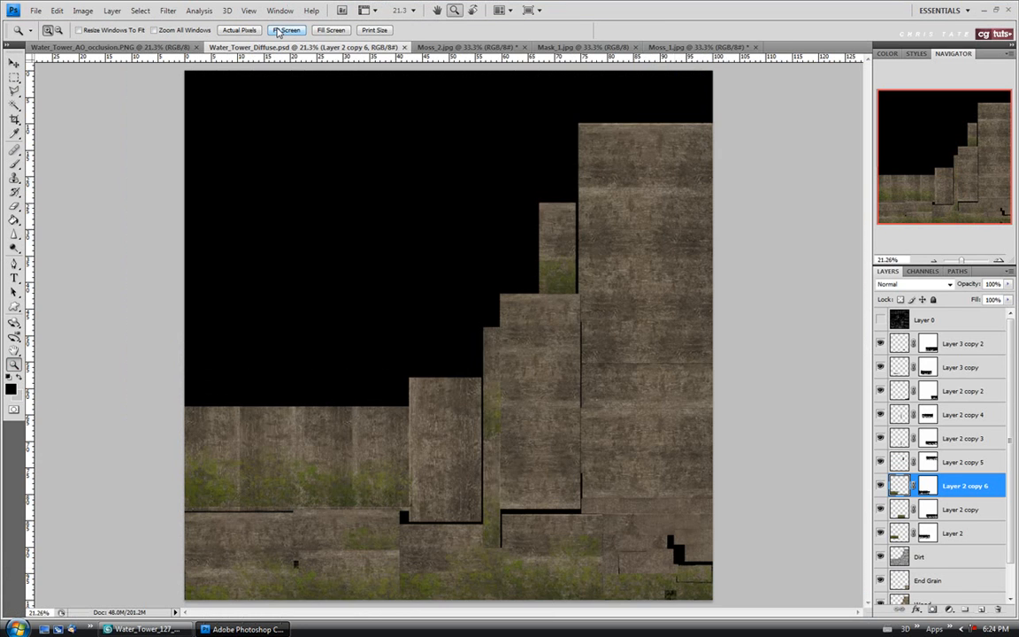
{"action": "left_click", "coordinate": [955, 531]}
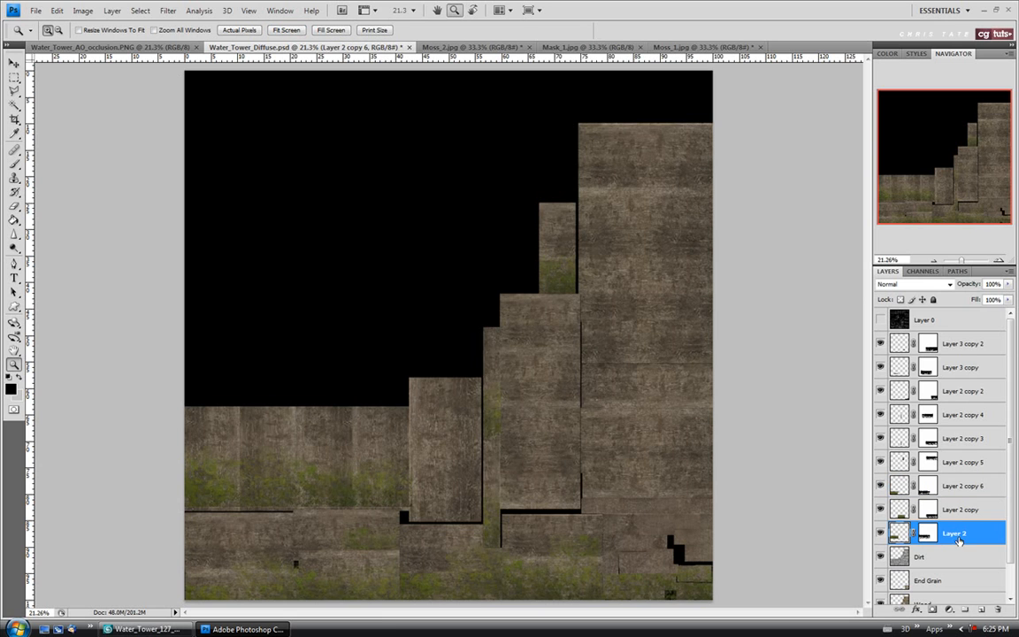
{"action": "left_click", "coordinate": [955, 345], "text": "shift"}
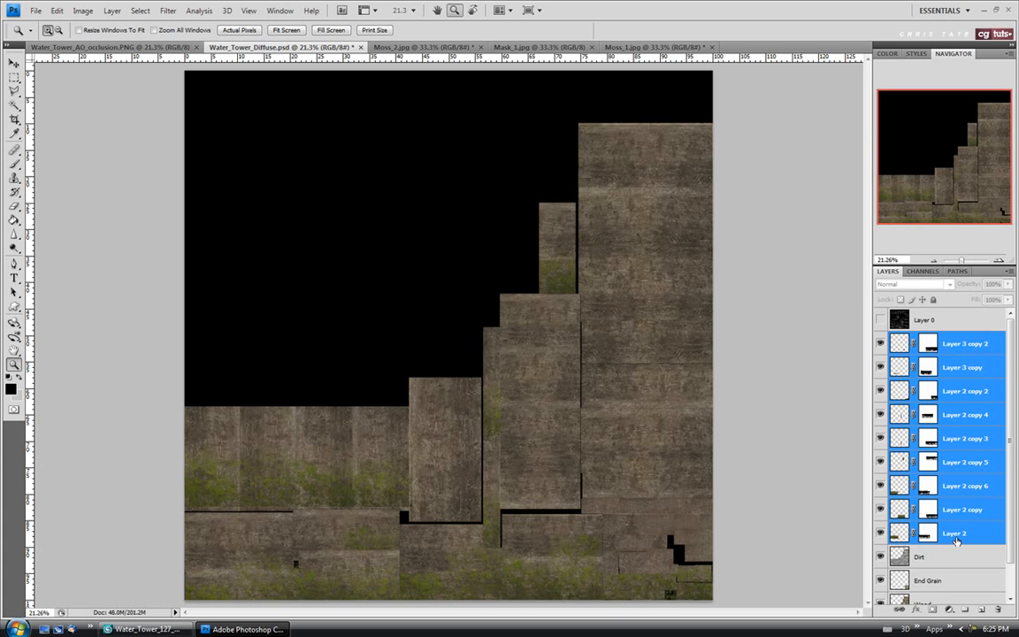
{"action": "key", "text": "ctrl+e"}
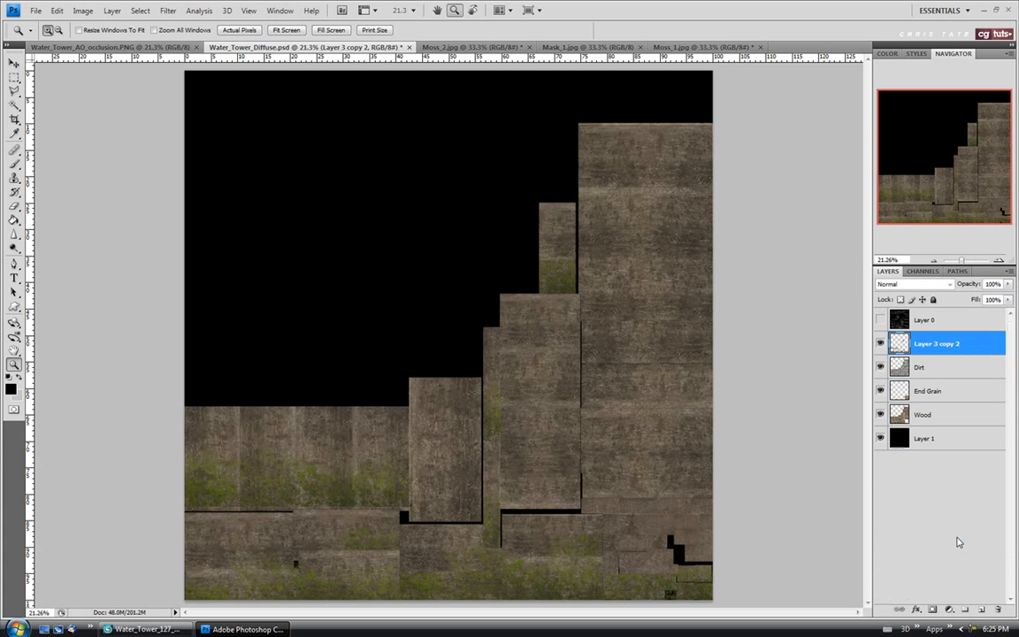
{"action": "double_click", "coordinate": [936, 343]}
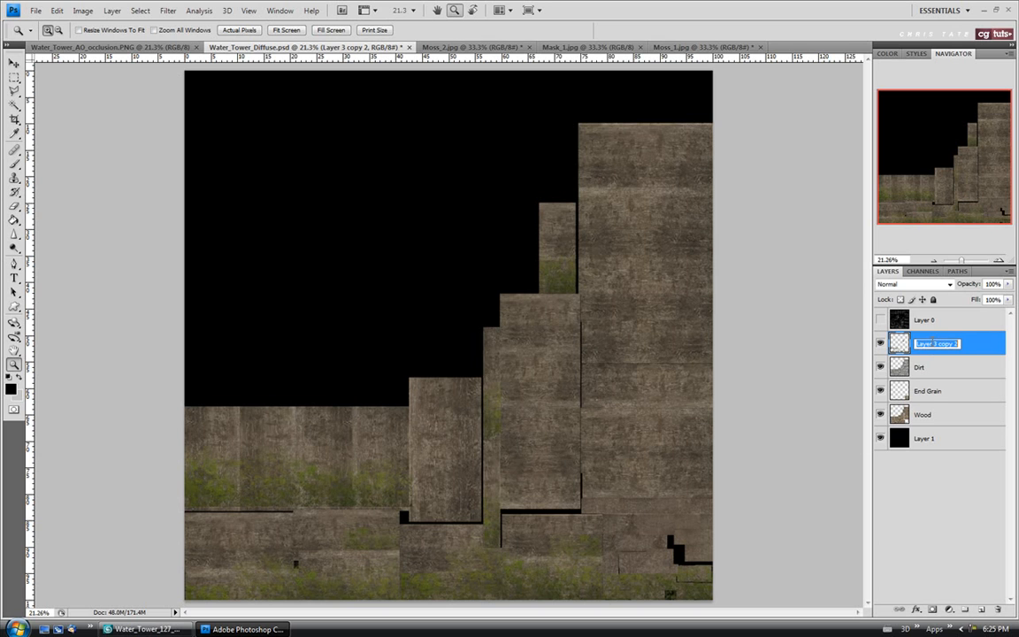
{"action": "type", "text": "Moss"}
{"action": "left_click", "coordinate": [929, 367]}
{"action": "left_click", "coordinate": [929, 343]}
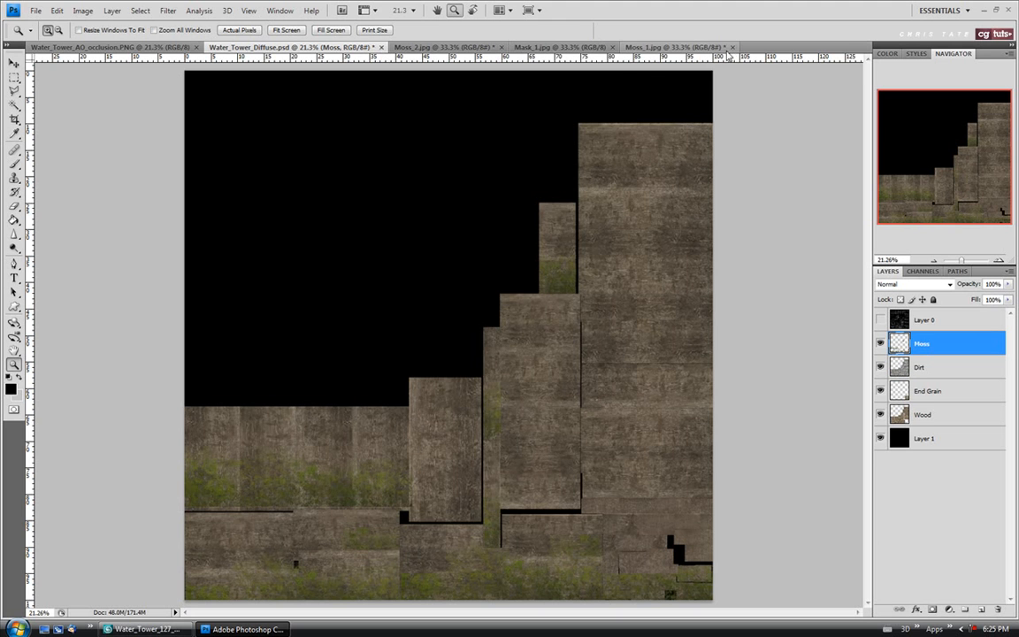
Step: Close the Moss_1.jpg, Mask_1.jpg and Moss_2.jpg source images without saving changes
{"action": "left_click", "coordinate": [733, 47]}
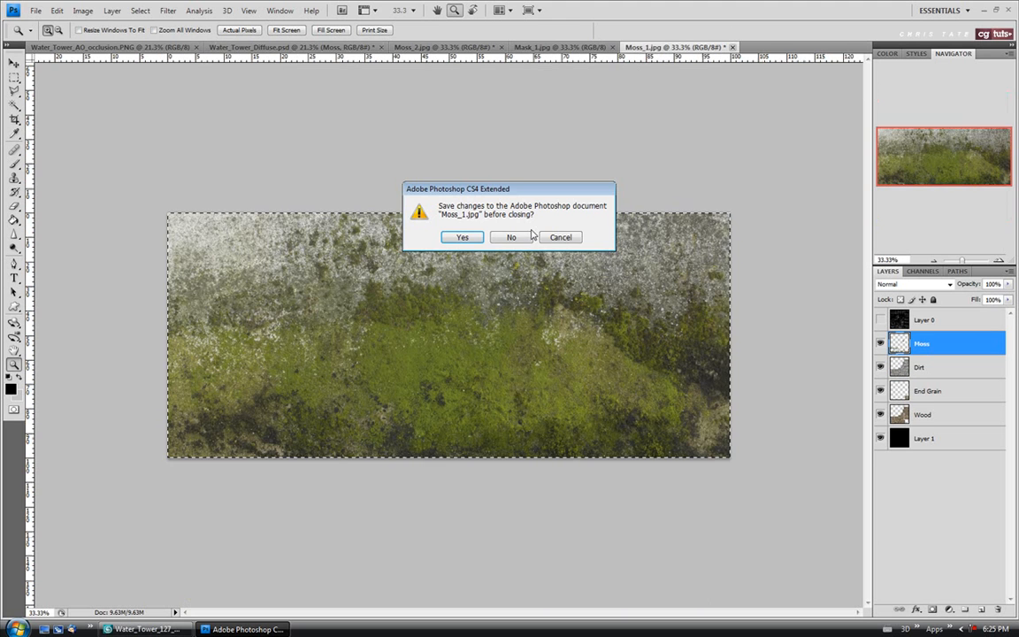
{"action": "left_click", "coordinate": [511, 238]}
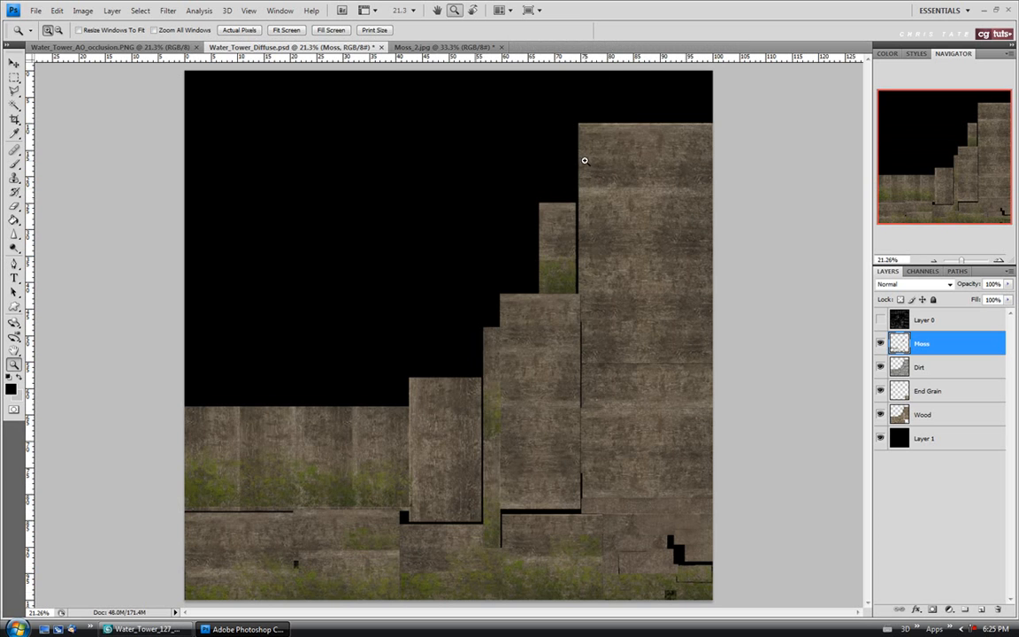
{"action": "left_click", "coordinate": [501, 48]}
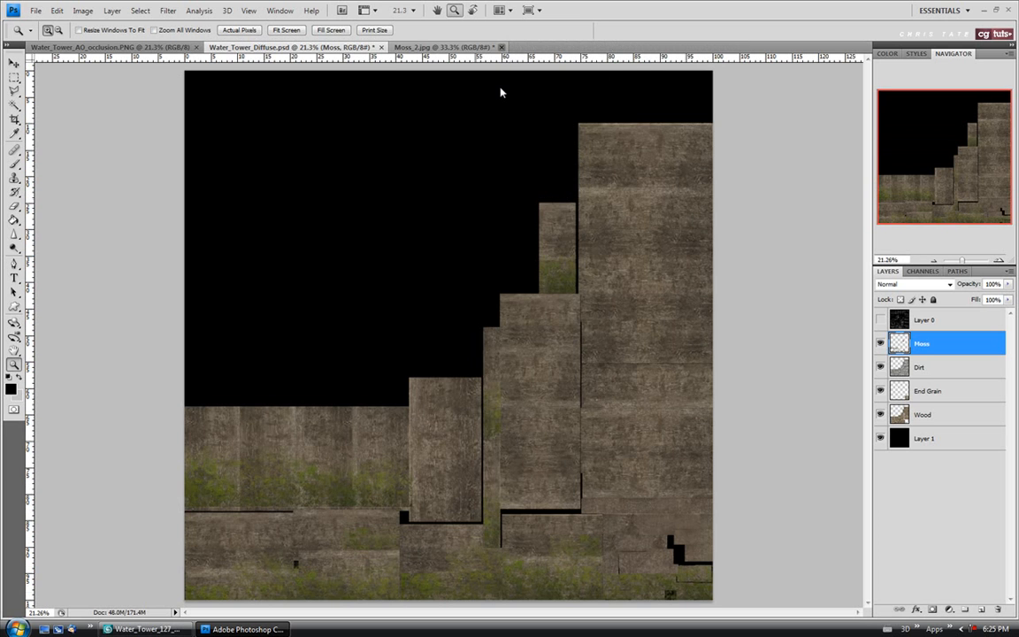
{"action": "left_click", "coordinate": [511, 238]}
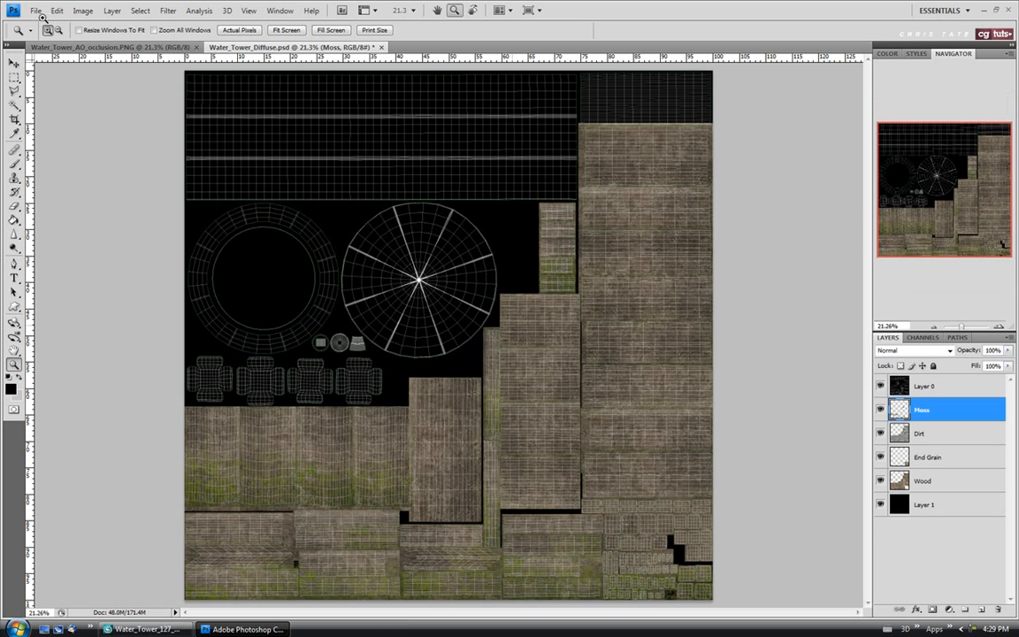
Step: Open Concrete_1 from the Water_Tower_Texture_Source folder, copy the whole image and close the file
{"action": "left_click", "coordinate": [37, 12]}
{"action": "left_click", "coordinate": [47, 36]}
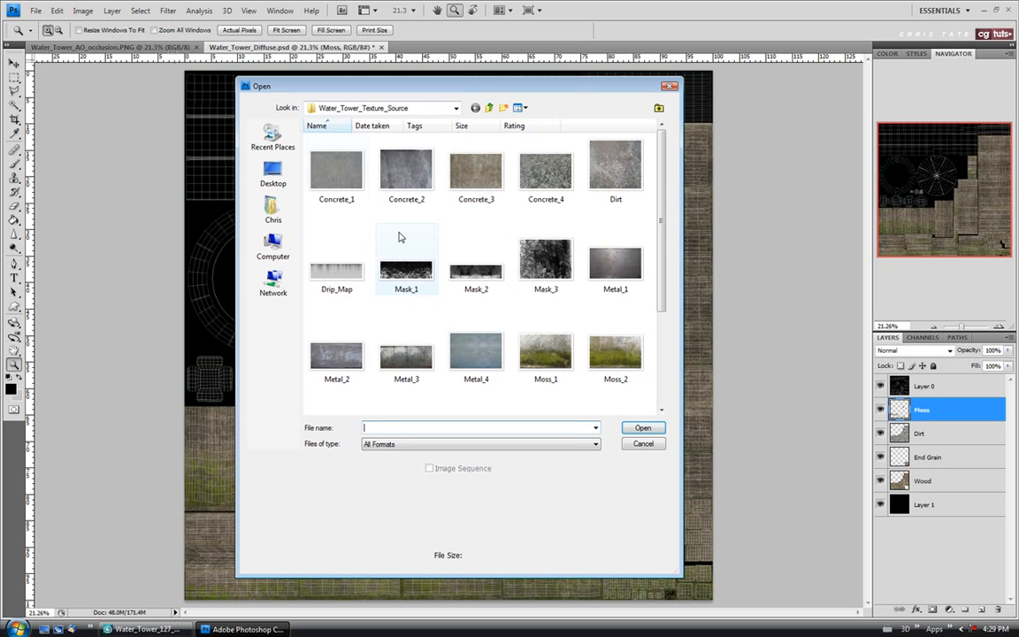
{"action": "left_click", "coordinate": [336, 172]}
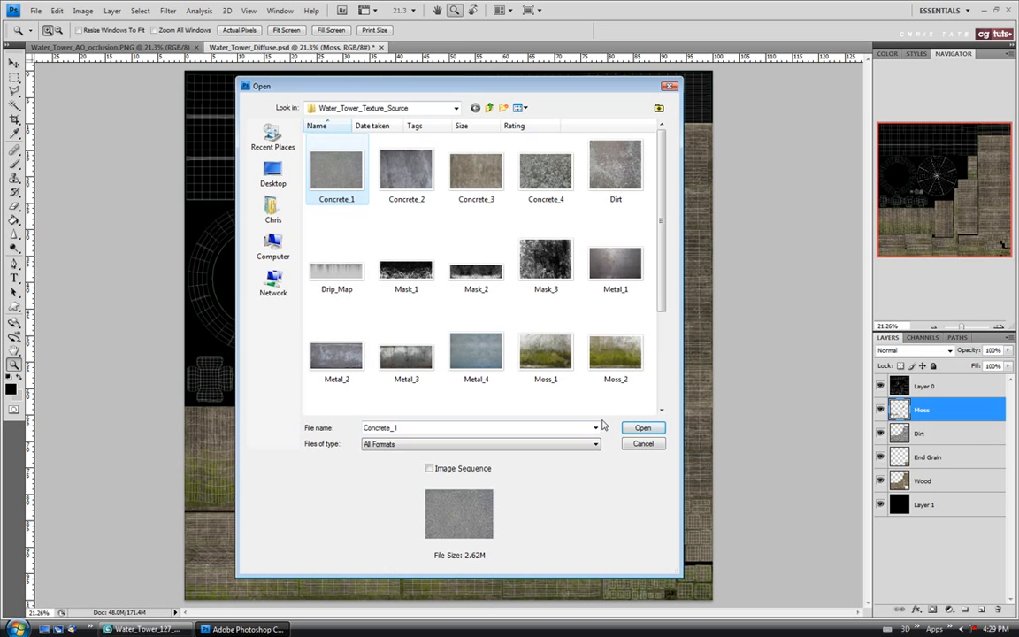
{"action": "left_click", "coordinate": [642, 428]}
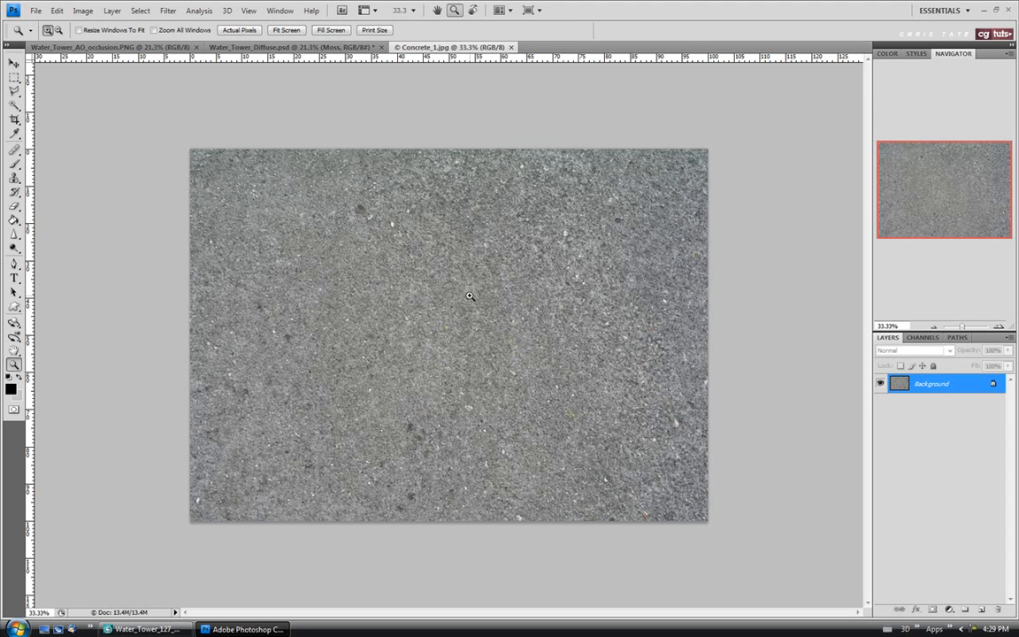
{"action": "key", "text": "ctrl+a"}
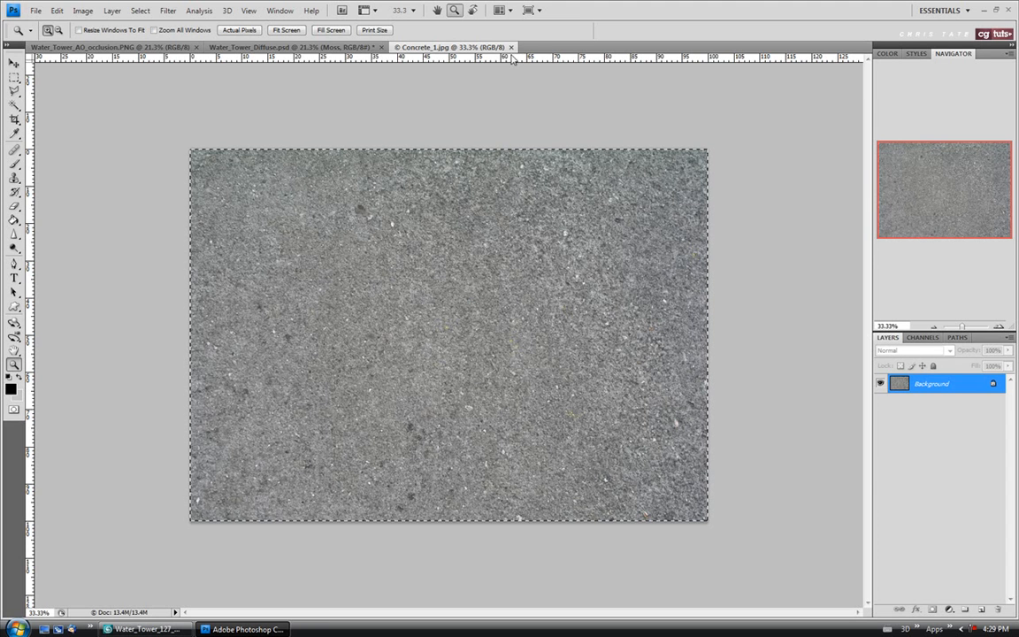
{"action": "key", "text": "ctrl+w"}
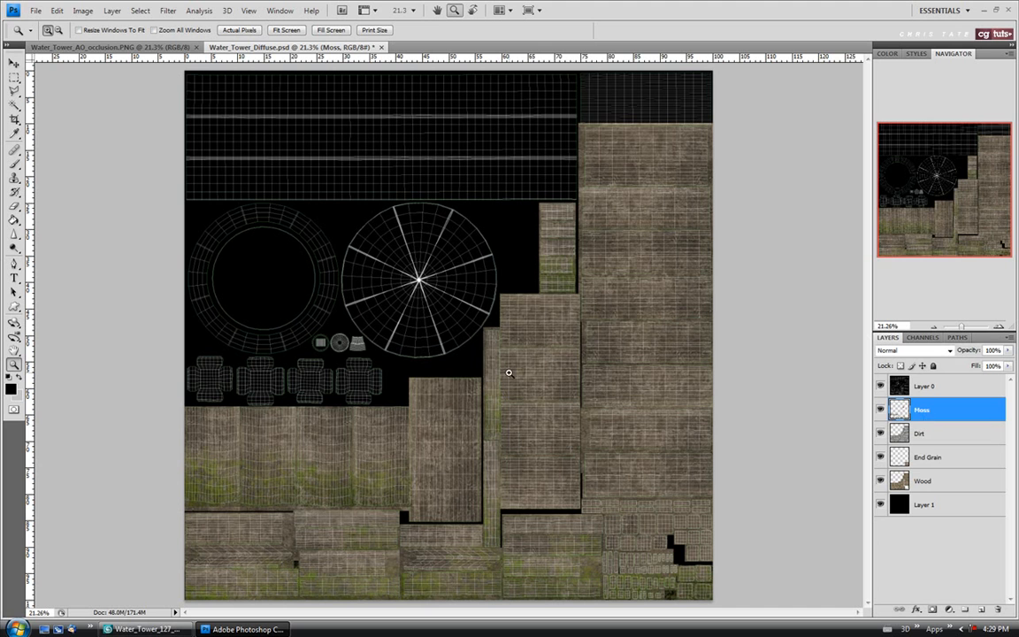
Step: Paste the concrete into the diffuse texture, move it to the left edge and scale it to 35.6% over the first two cross-shaped UV pieces
{"action": "key", "text": "ctrl+v"}
{"action": "key", "text": "v"}
{"action": "left_click_drag", "start_coordinate": [449, 323], "coordinate": [351, 344]}
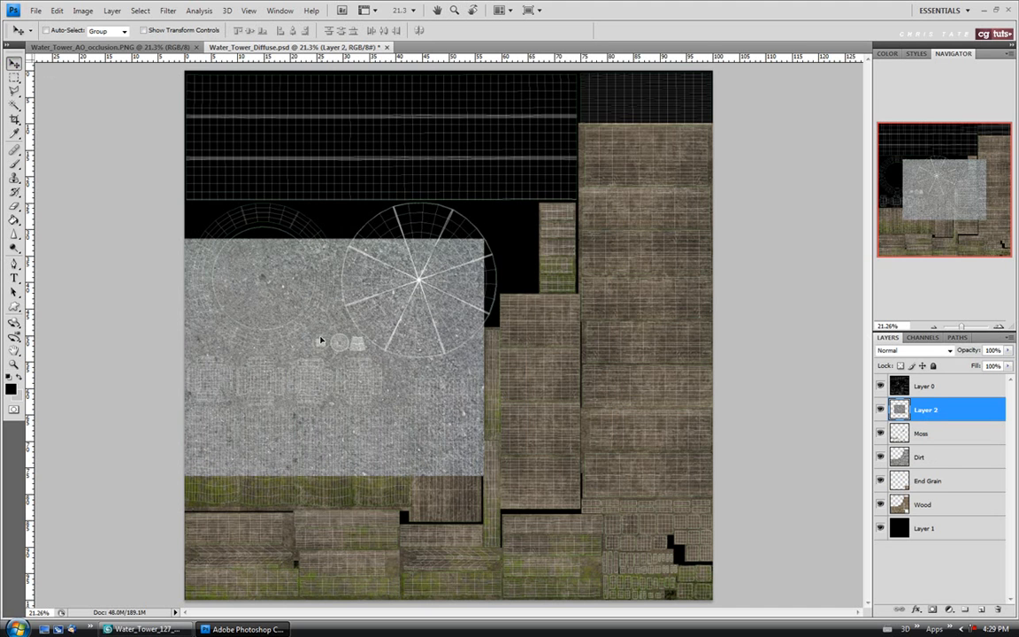
{"action": "key", "text": "ctrl+t"}
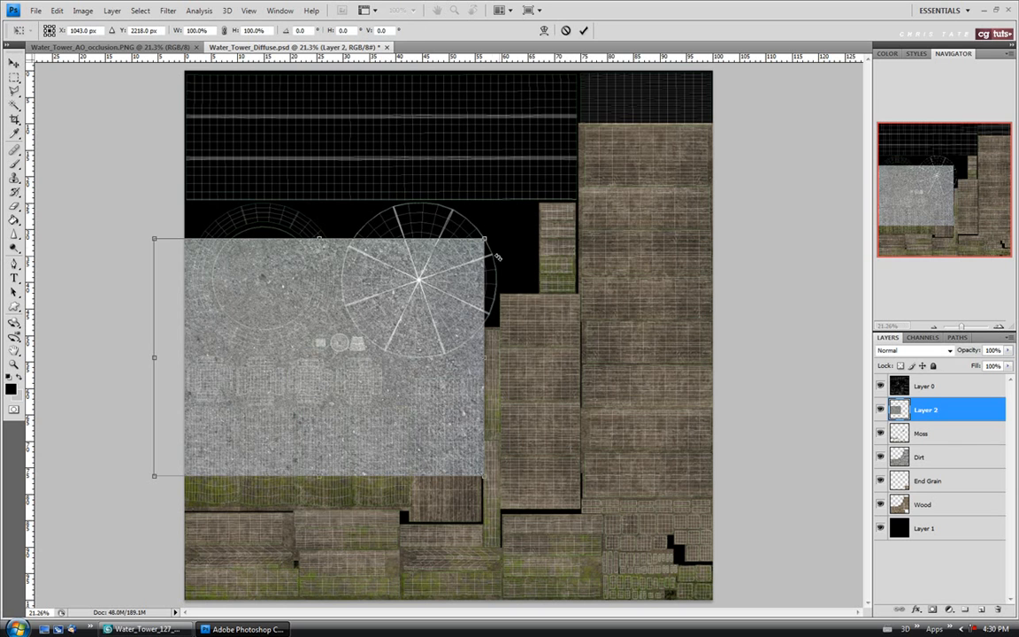
{"action": "left_click_drag", "start_coordinate": [485, 237], "coordinate": [272, 347]}
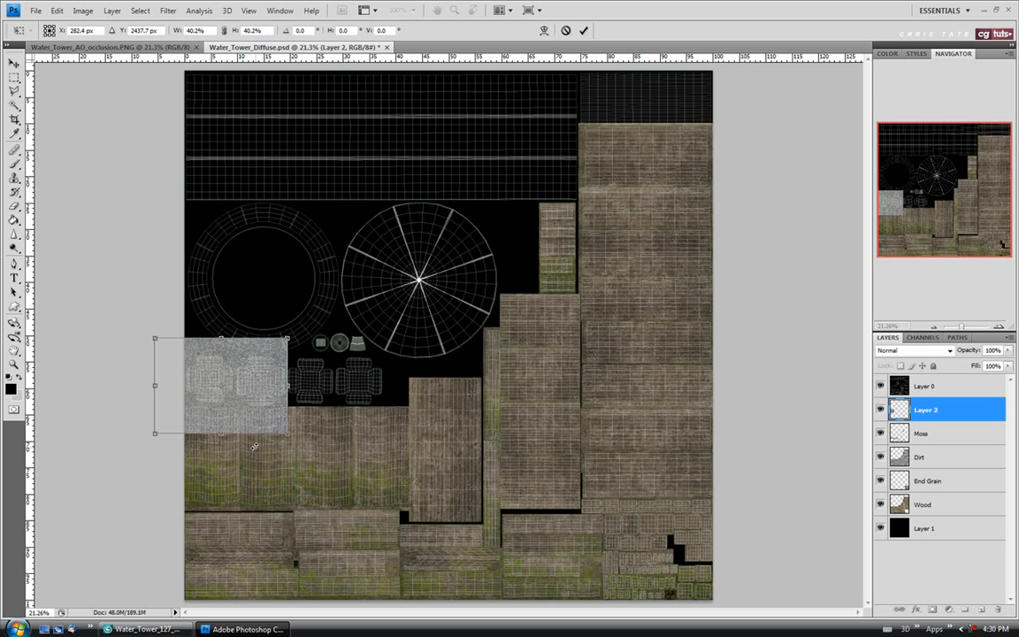
{"action": "left_click_drag", "start_coordinate": [156, 434], "coordinate": [170, 423]}
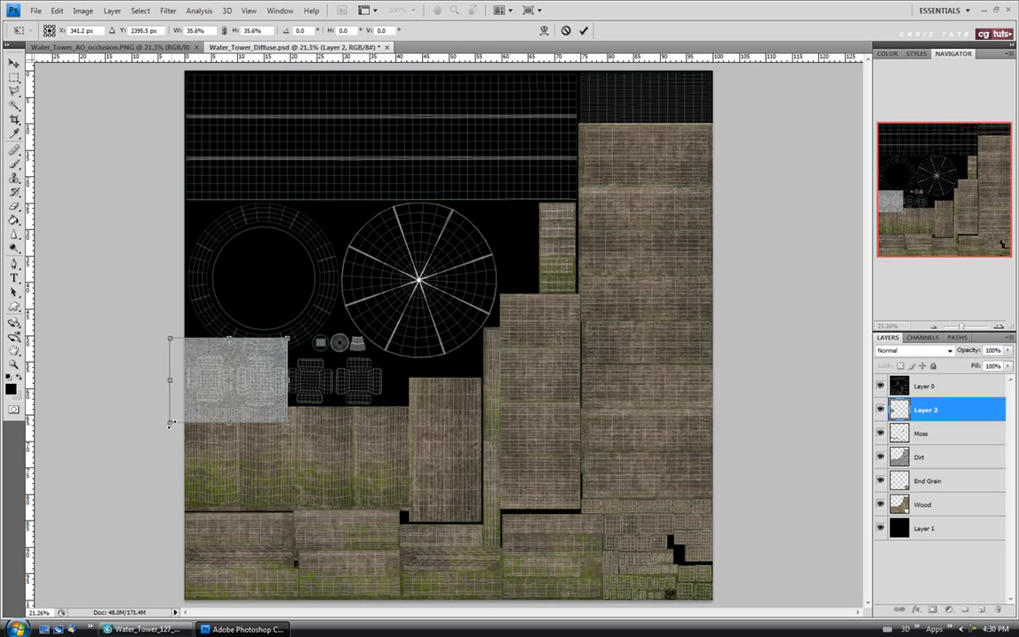
{"action": "key", "text": "Return"}
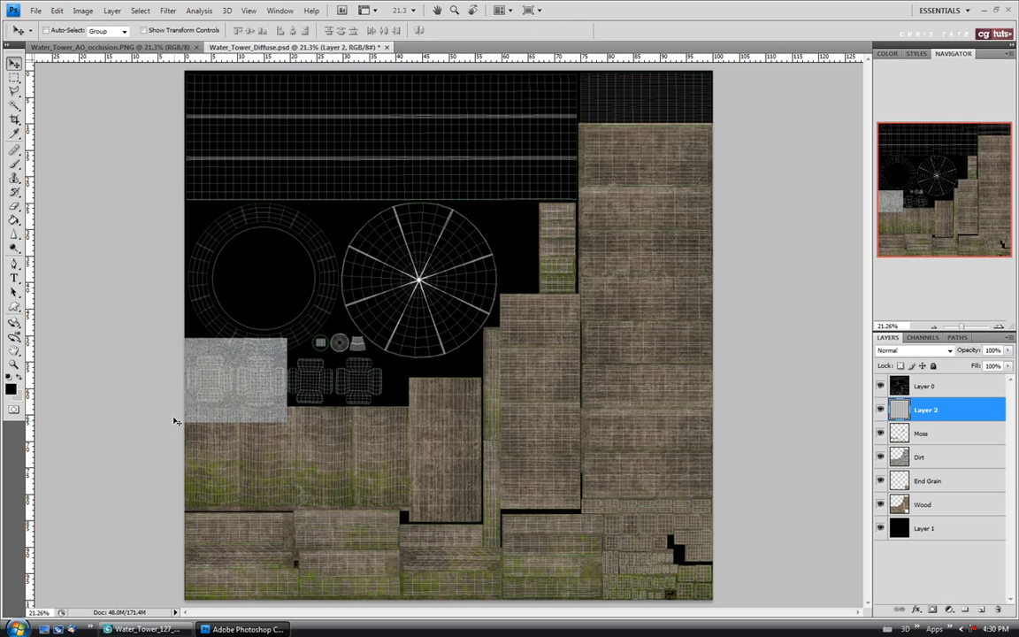
Step: Nudge the concrete patch slightly down so it lines up over the first two cross-shaped UV pieces
{"action": "left_click", "coordinate": [14, 363]}
{"action": "left_click", "coordinate": [119, 375]}
{"action": "left_click", "coordinate": [119, 375]}
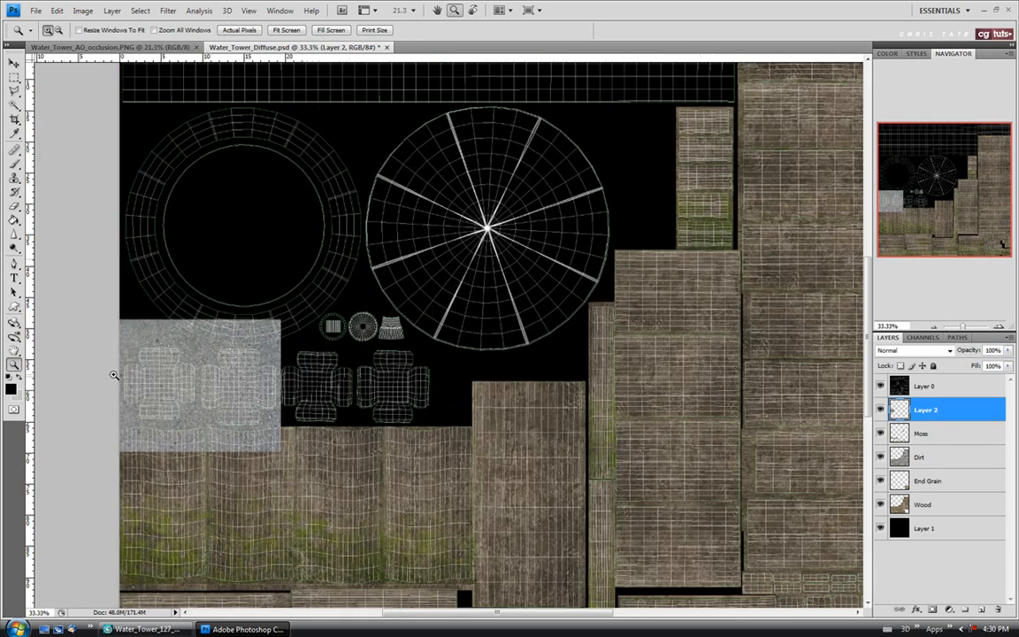
{"action": "left_click", "coordinate": [113, 378]}
{"action": "scroll", "coordinate": [796, 398], "scroll_direction": "down", "scroll_amount": 1}
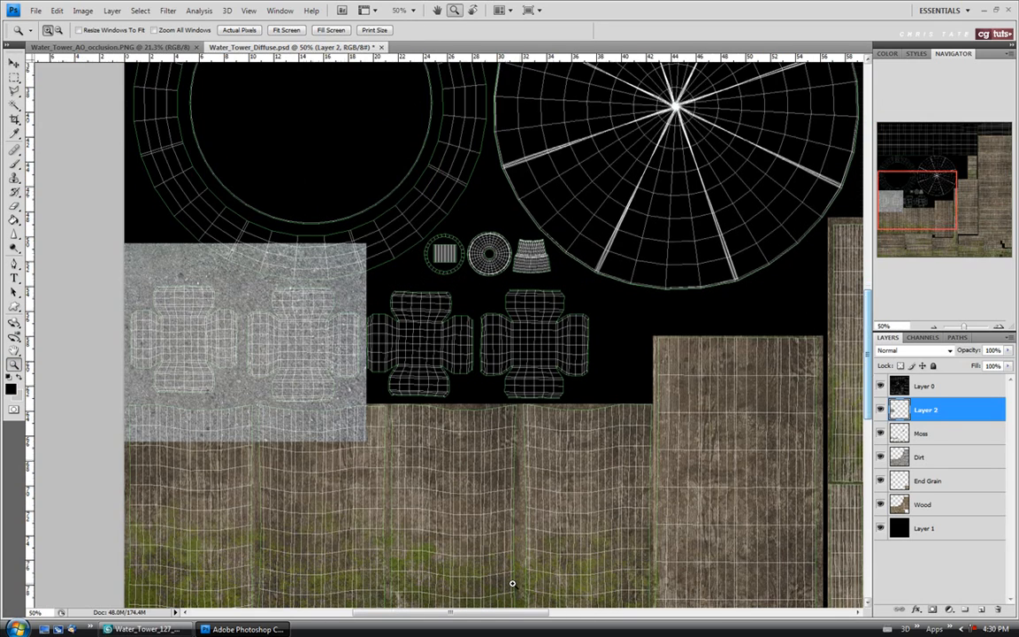
{"action": "left_click_drag", "start_coordinate": [475, 613], "coordinate": [460, 615]}
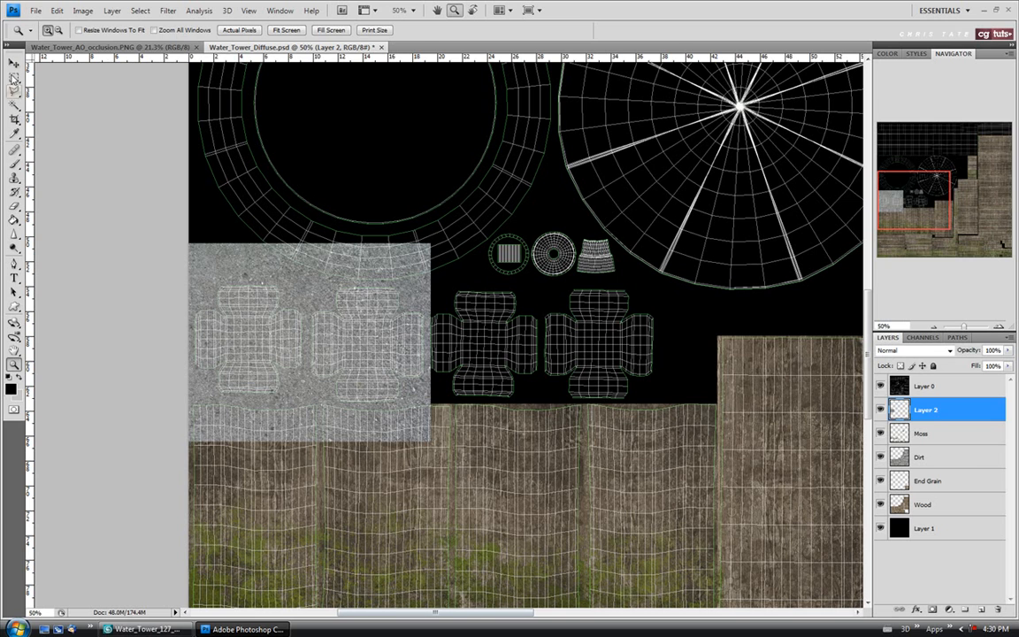
{"action": "left_click", "coordinate": [14, 63]}
{"action": "left_click_drag", "start_coordinate": [263, 311], "coordinate": [260, 317]}
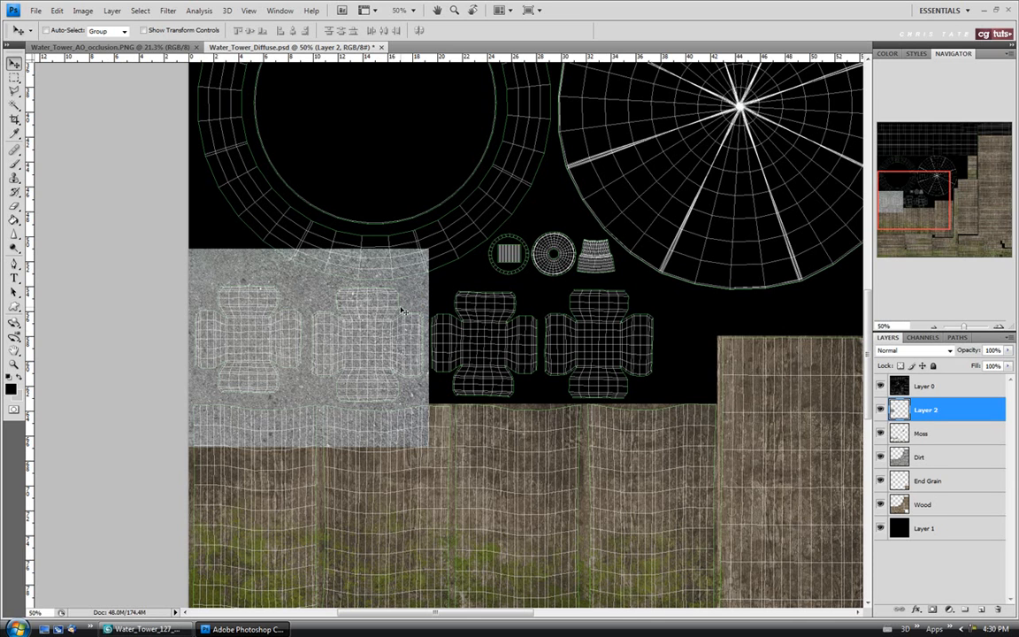
Step: Paste a second copy of the concrete and place it beside the first, over the remaining two cross-shaped pieces
{"action": "key", "text": "ctrl+a"}
{"action": "key", "text": "ctrl+v"}
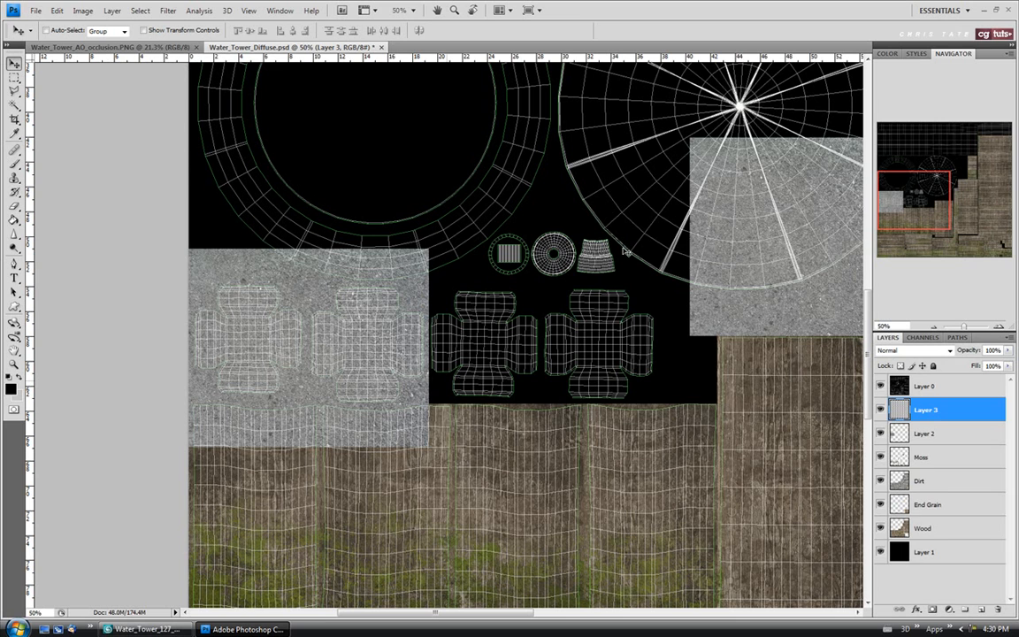
{"action": "left_click_drag", "start_coordinate": [748, 222], "coordinate": [483, 332]}
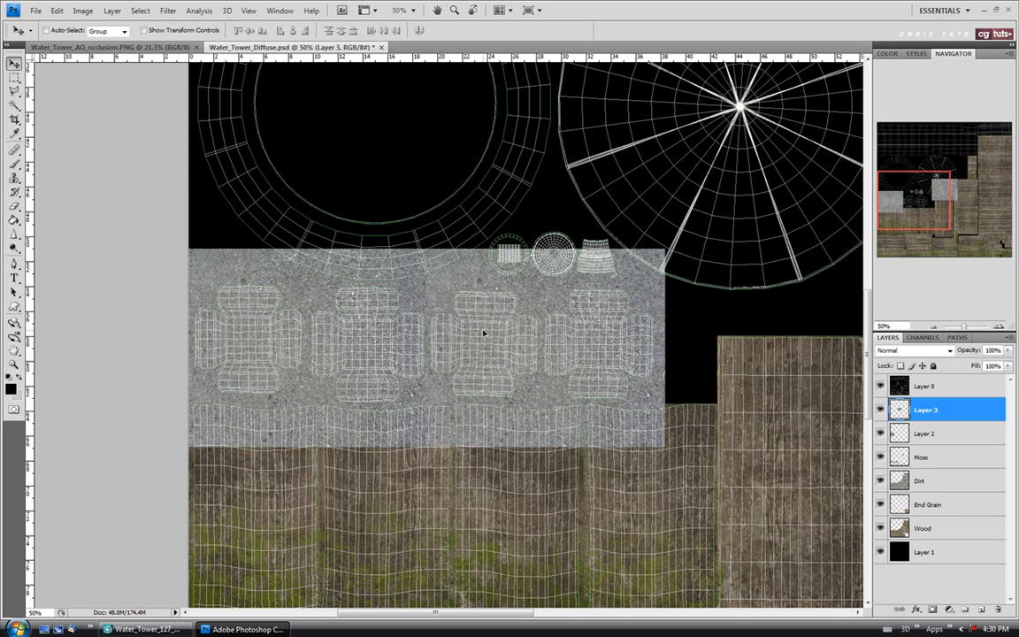
Step: Flip the second concrete patch horizontally and vertically, and align its edge with the first patch
{"action": "key", "text": "ctrl+t"}
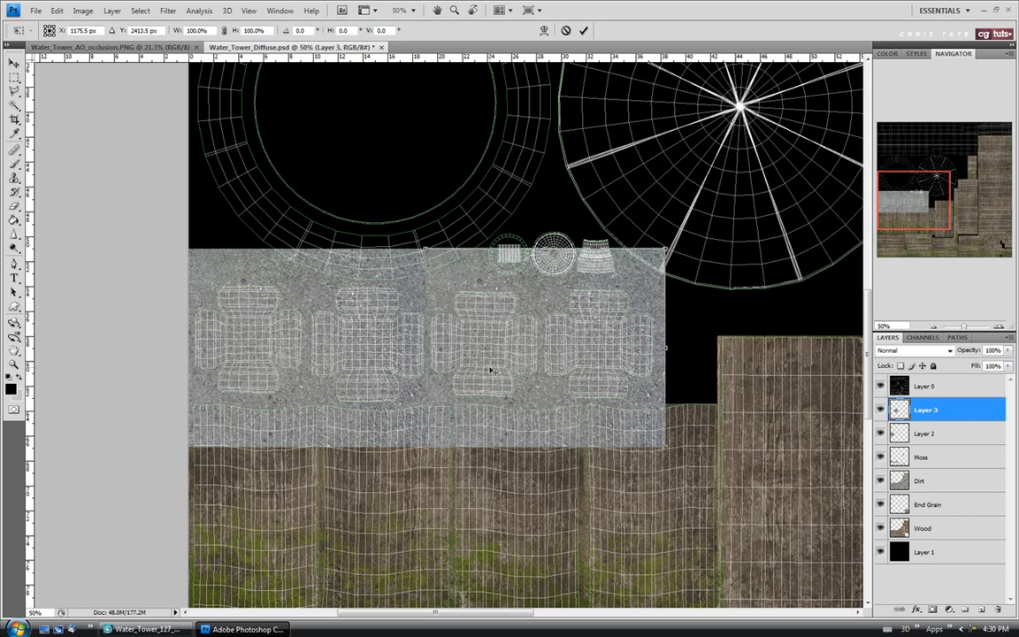
{"action": "right_click", "coordinate": [499, 343]}
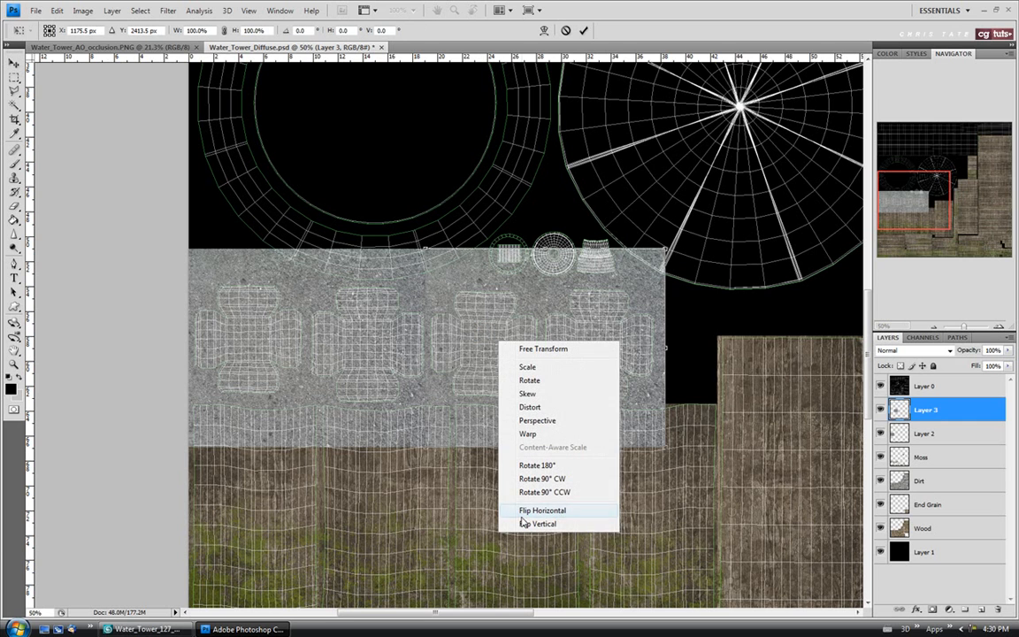
{"action": "left_click", "coordinate": [531, 507]}
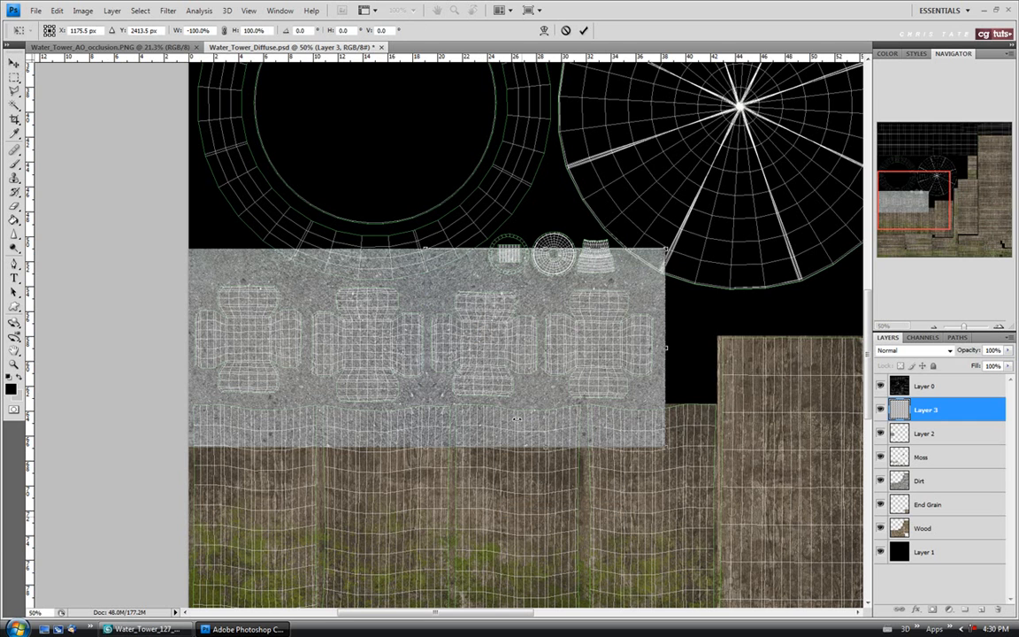
{"action": "right_click", "coordinate": [510, 366]}
{"action": "left_click", "coordinate": [522, 549]}
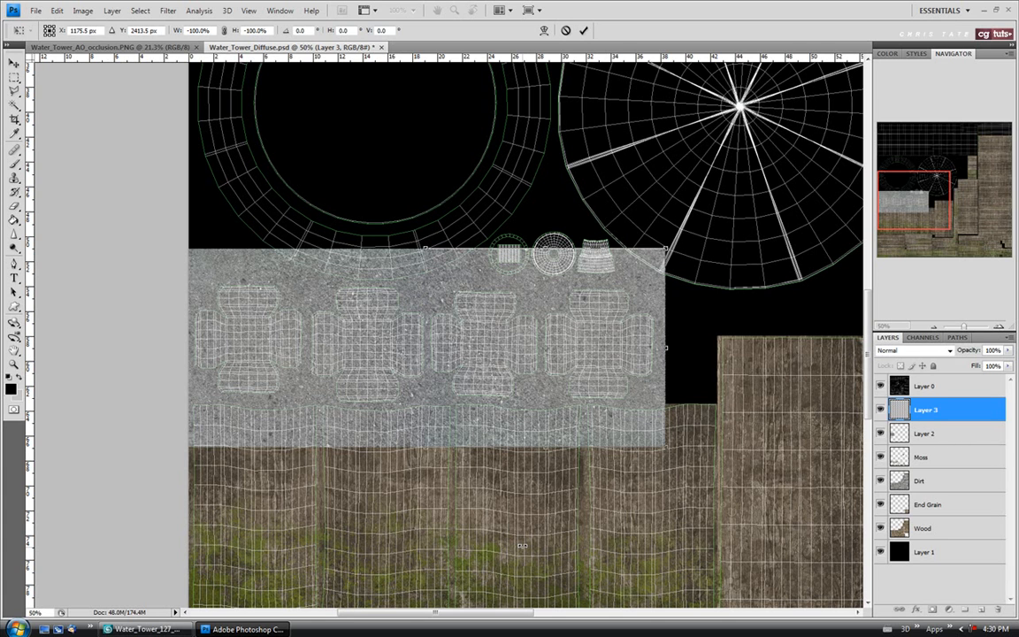
{"action": "key", "text": "Return"}
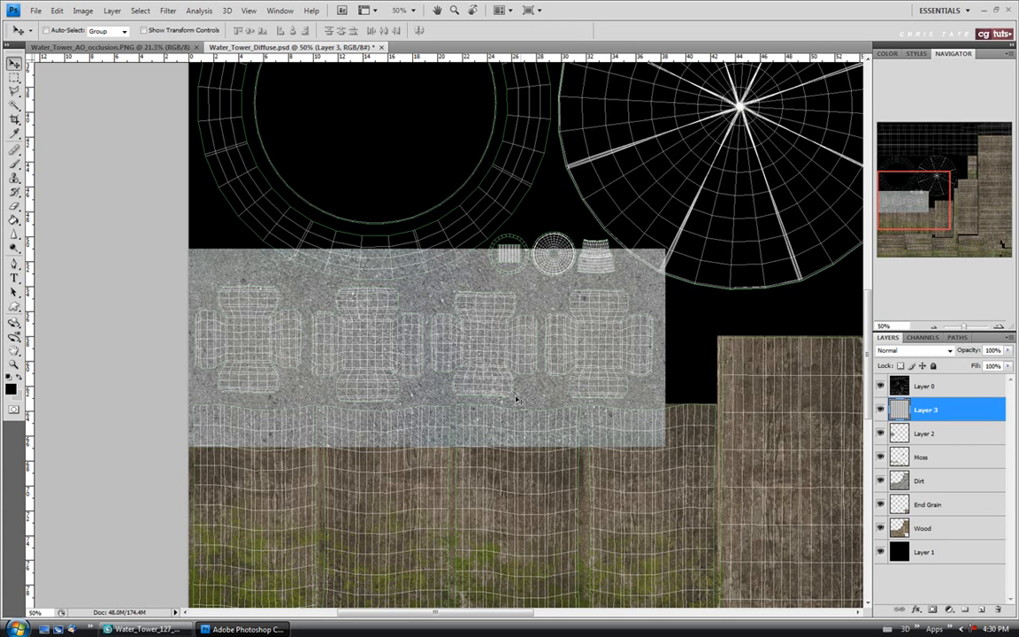
{"action": "mouse_move", "coordinate": [512, 333]}
{"action": "left_mouse_down"}
{"action": "mouse_move", "coordinate": [515, 345]}
{"action": "mouse_move", "coordinate": [514, 311]}
{"action": "left_mouse_up"}
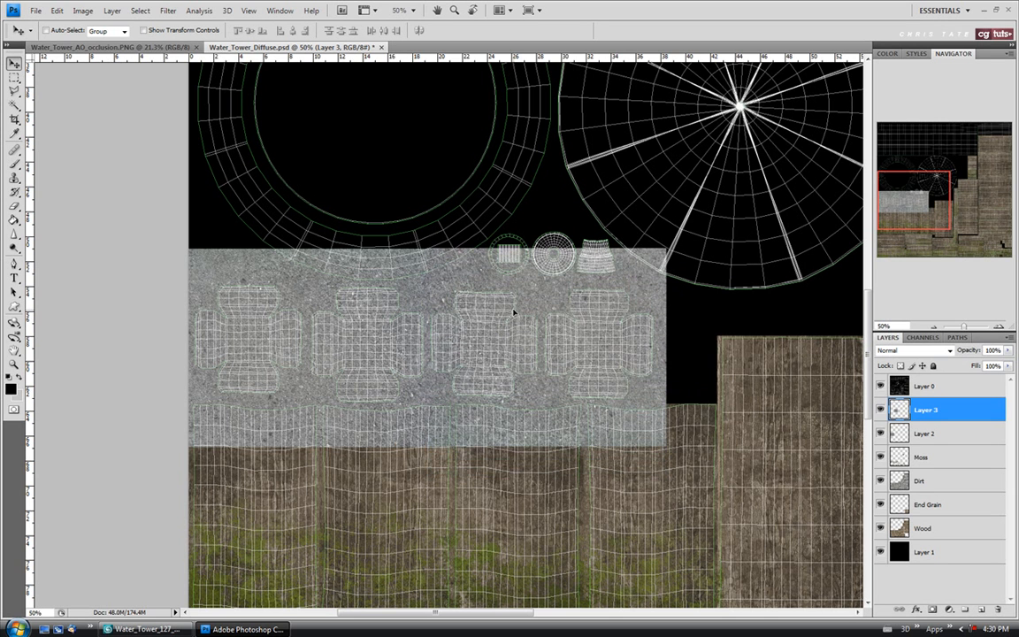
Step: Merge Layer 3 and Layer 2 and trim the concrete to a rectangle around the four cross-shaped pieces
{"action": "left_click", "coordinate": [938, 434], "text": "ctrl"}
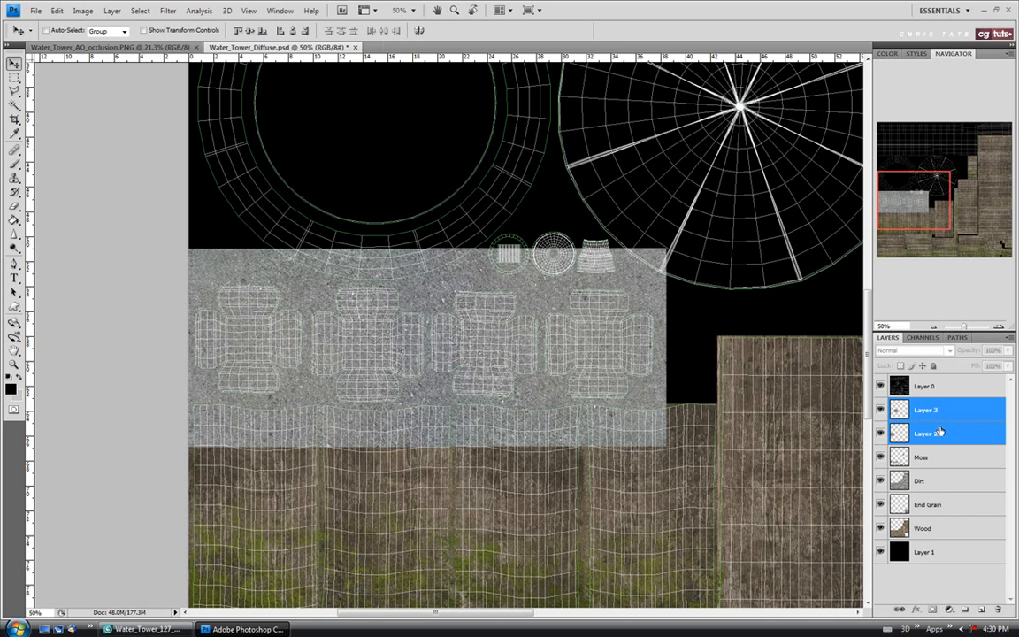
{"action": "key", "text": "ctrl+e"}
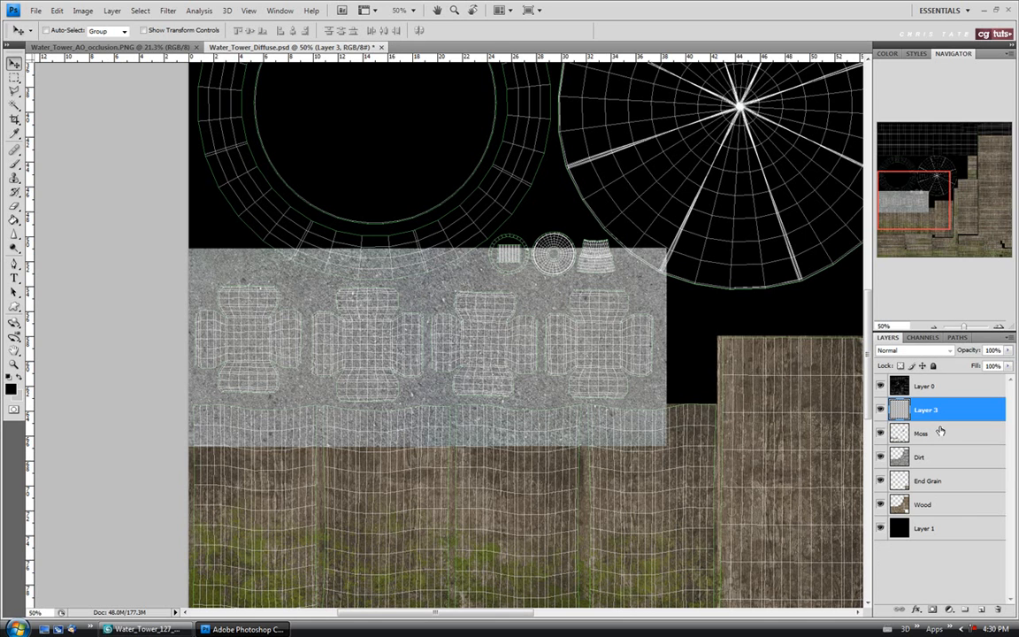
{"action": "left_click", "coordinate": [15, 78]}
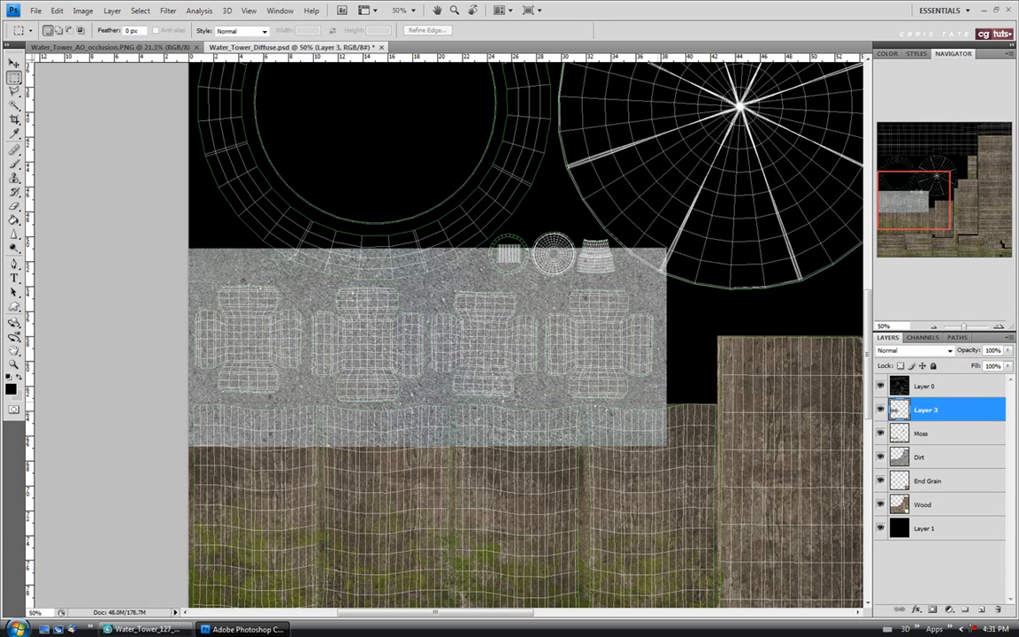
{"action": "left_click_drag", "start_coordinate": [189, 283], "coordinate": [659, 402]}
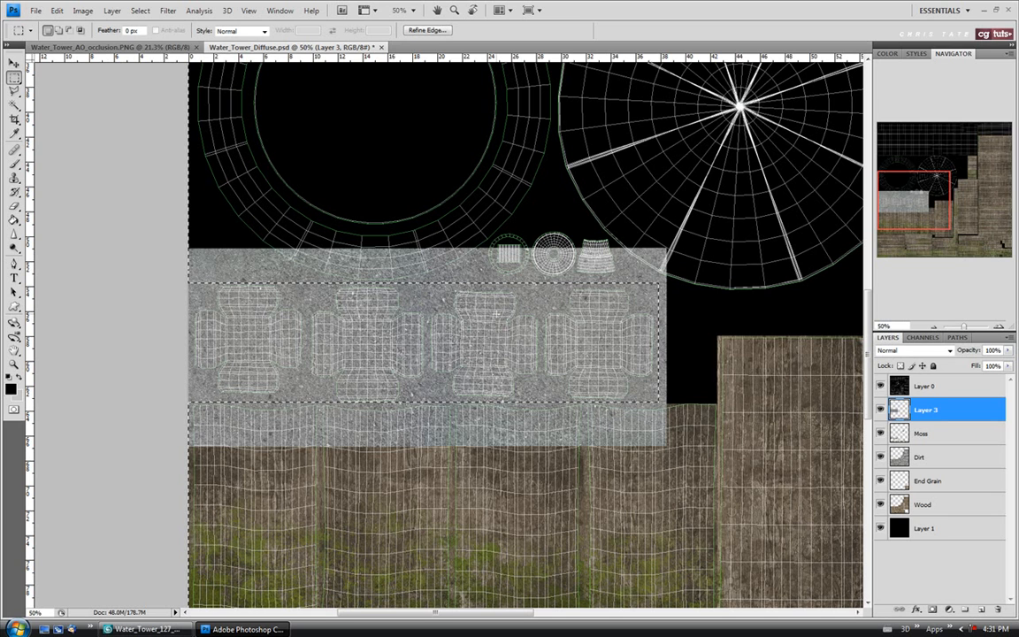
{"action": "key", "text": "Delete"}
{"action": "key", "text": "ctrl+d"}
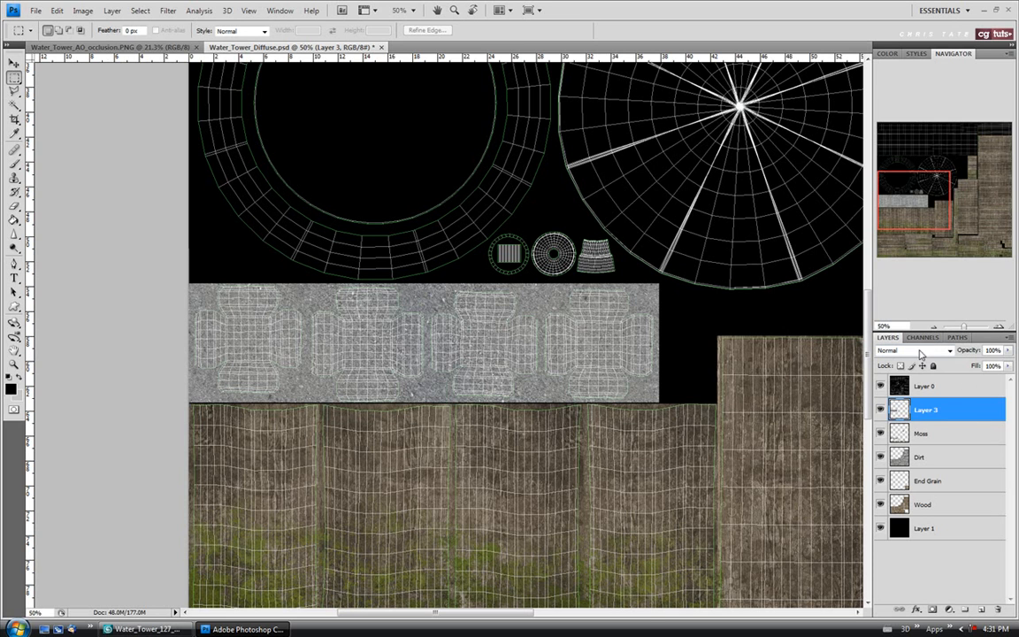
Step: Rename the merged concrete layer as Concrete Base
{"action": "double_click", "coordinate": [925, 410]}
{"action": "type", "text": "Concrete Base"}
{"action": "key", "text": "Return"}
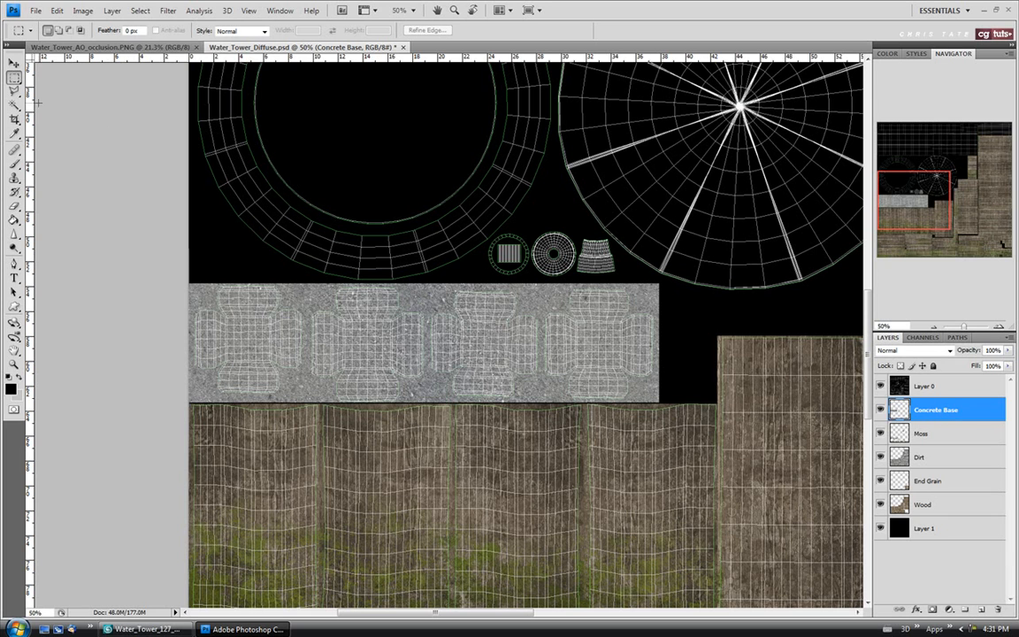
Step: Open Concrete_2 from the Water_Tower_Texture_Source folder, copy the whole image and close the file
{"action": "left_click", "coordinate": [36, 10]}
{"action": "left_click", "coordinate": [45, 33]}
{"action": "left_click", "coordinate": [407, 175]}
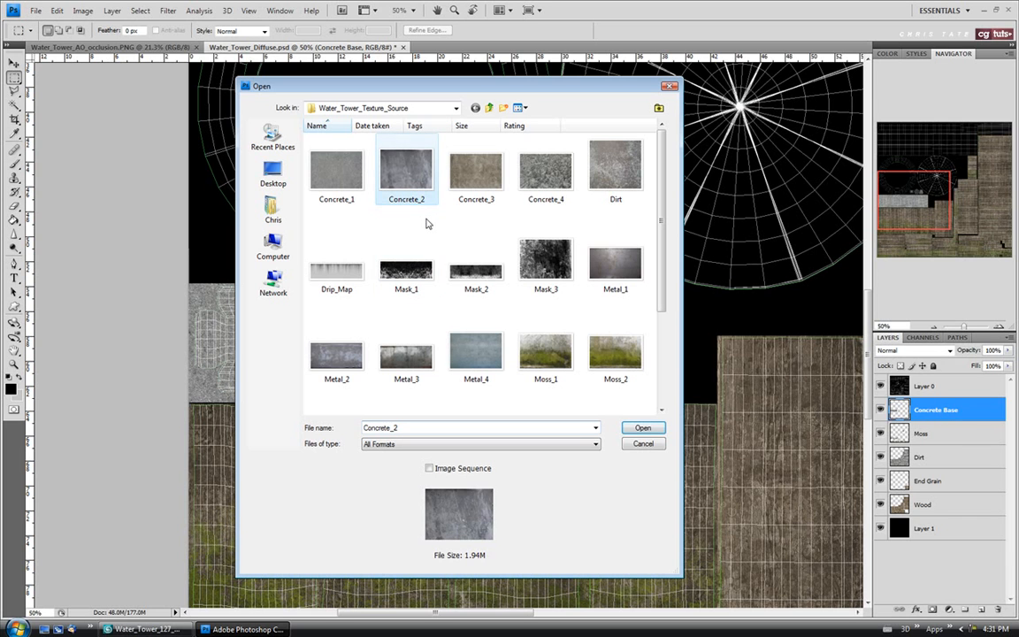
{"action": "left_click", "coordinate": [643, 427]}
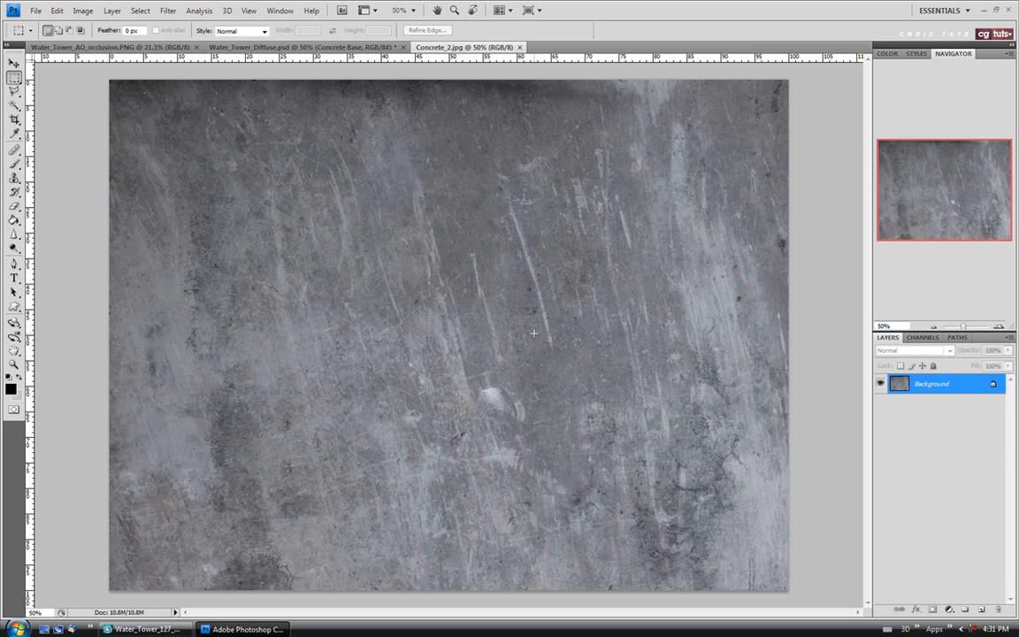
{"action": "key", "text": "ctrl+a"}
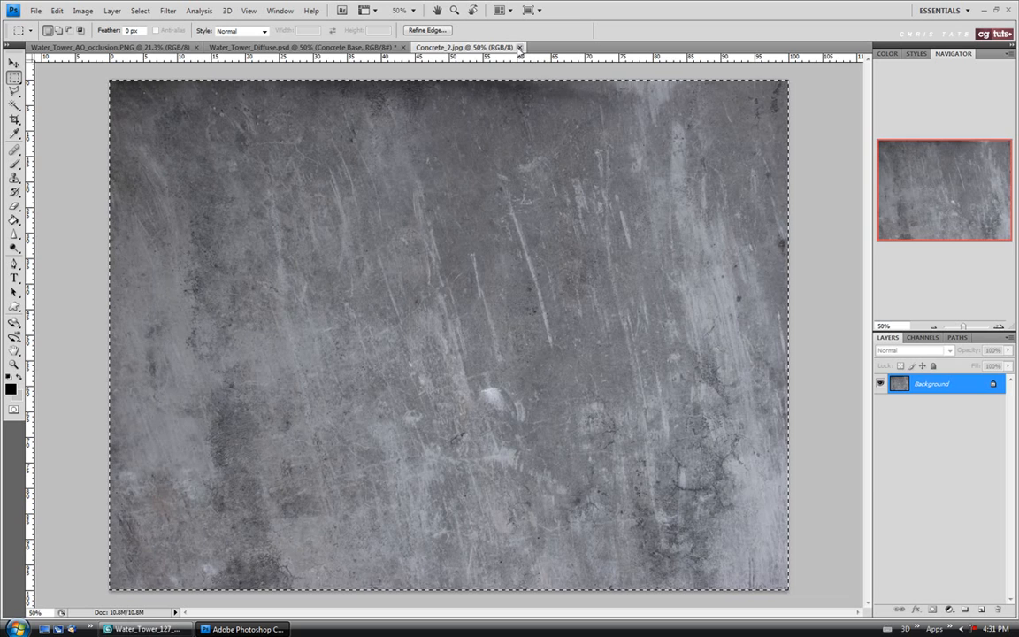
{"action": "left_click", "coordinate": [519, 46]}
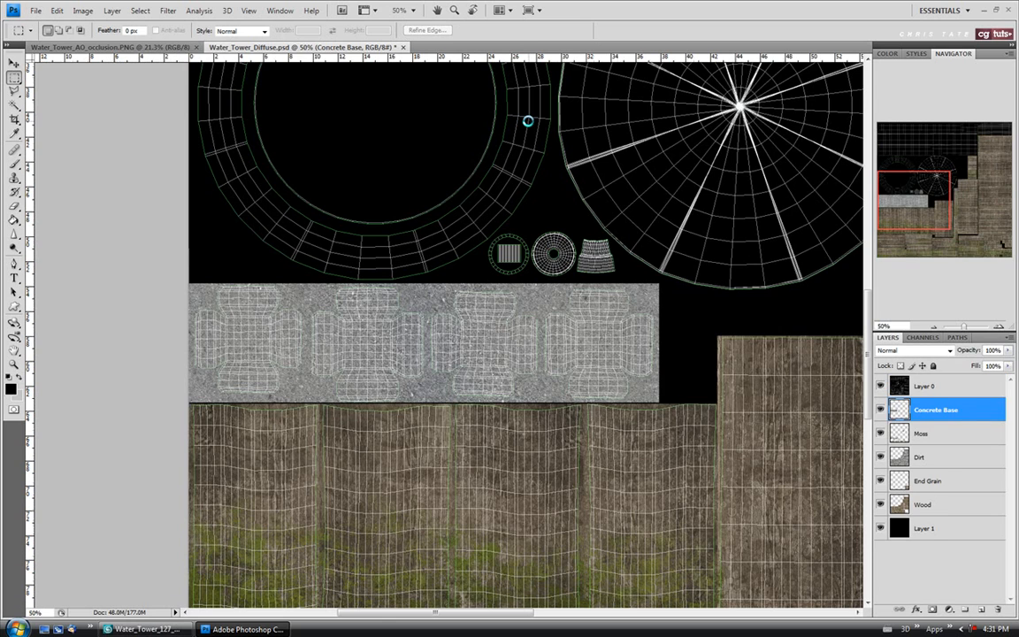
Step: Paste the second concrete texture, scale it to 69.4% and position it over the four cross-shaped pieces
{"action": "key", "text": "ctrl+v"}
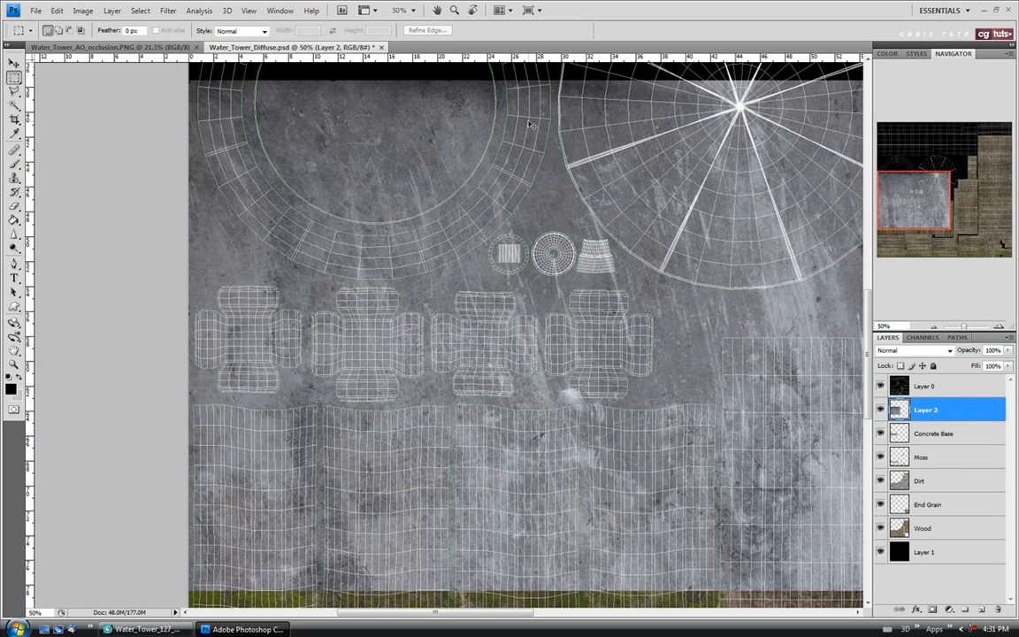
{"action": "key", "text": "ctrl+t"}
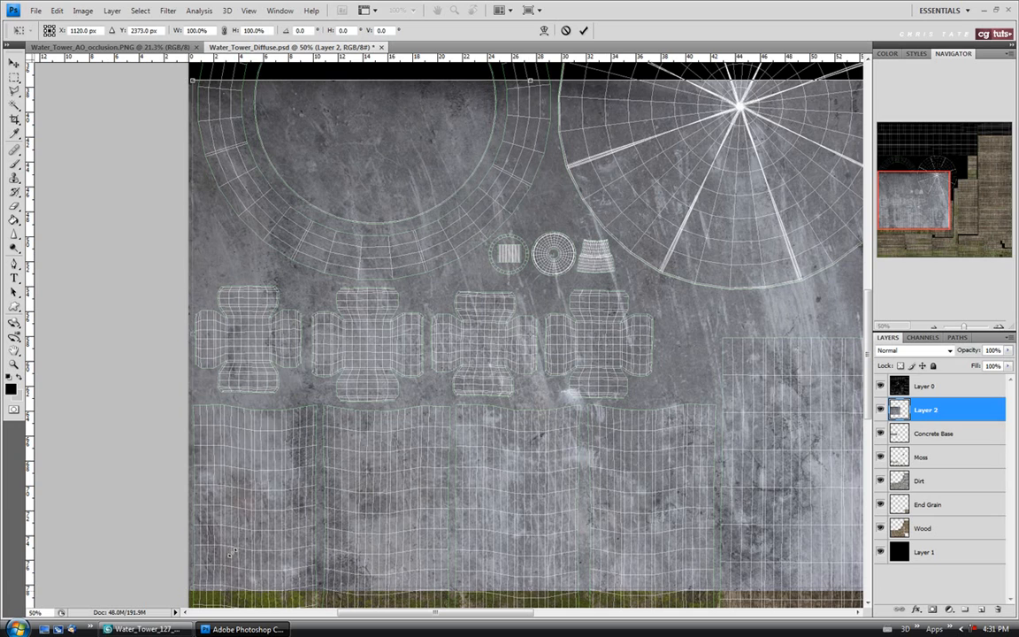
{"action": "left_click_drag", "start_coordinate": [189, 591], "coordinate": [467, 370]}
{"action": "left_click_drag", "start_coordinate": [626, 254], "coordinate": [342, 357]}
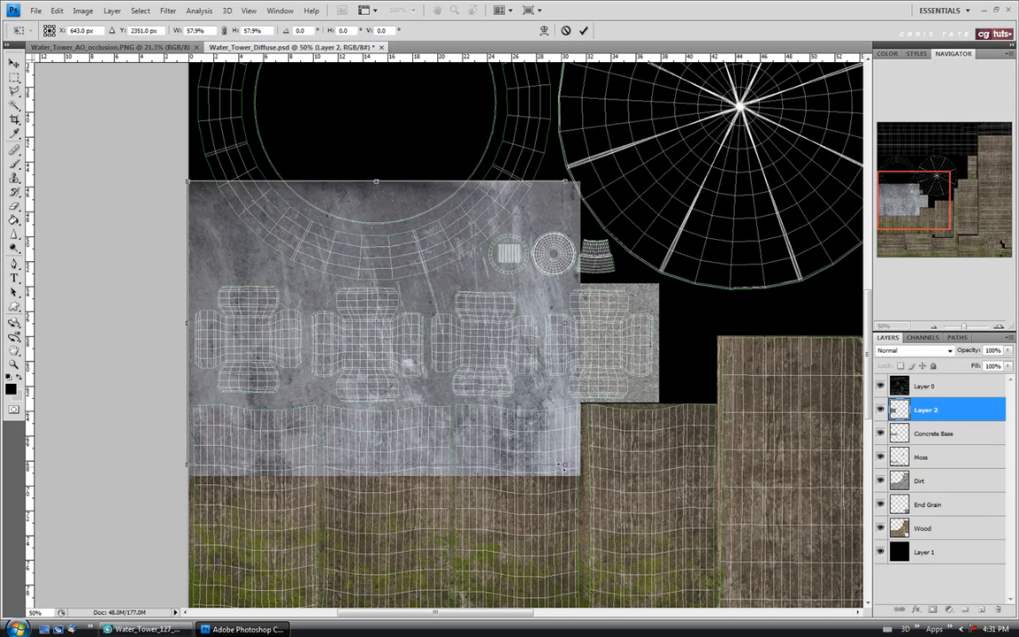
{"action": "left_click_drag", "start_coordinate": [583, 479], "coordinate": [673, 512]}
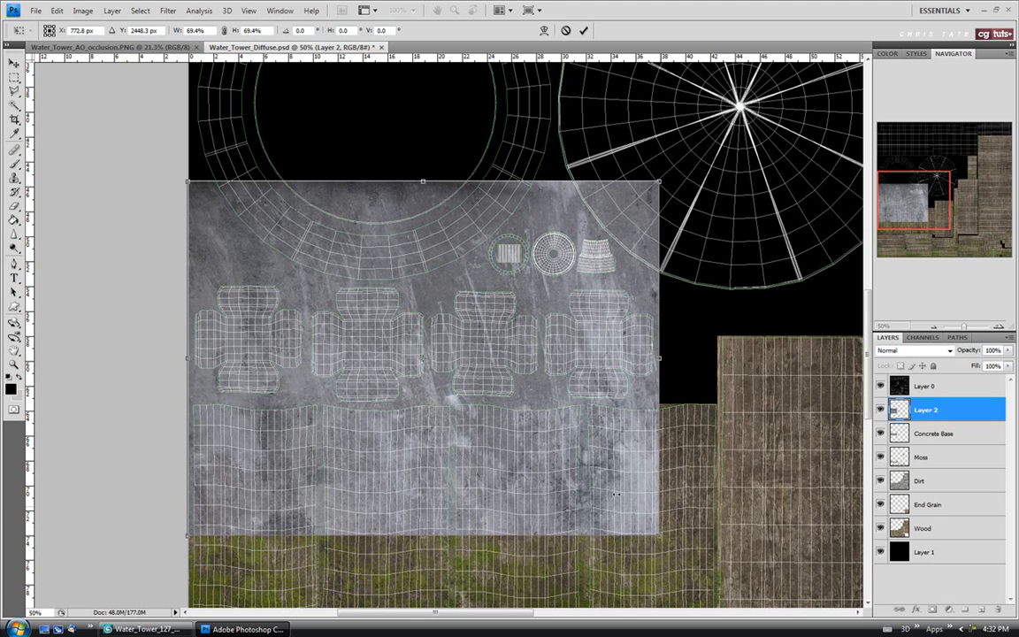
{"action": "left_click_drag", "start_coordinate": [466, 452], "coordinate": [469, 370]}
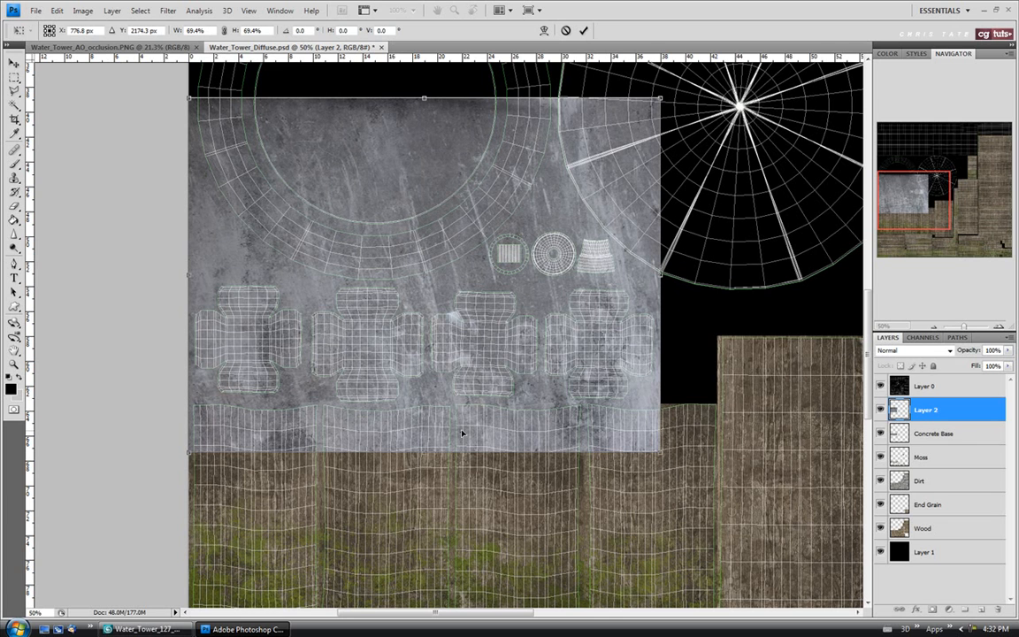
{"action": "key", "text": "Return"}
Step: Trim the new concrete layer to the same rectangular strip around the four cross-shaped pieces
{"action": "key", "text": "m"}
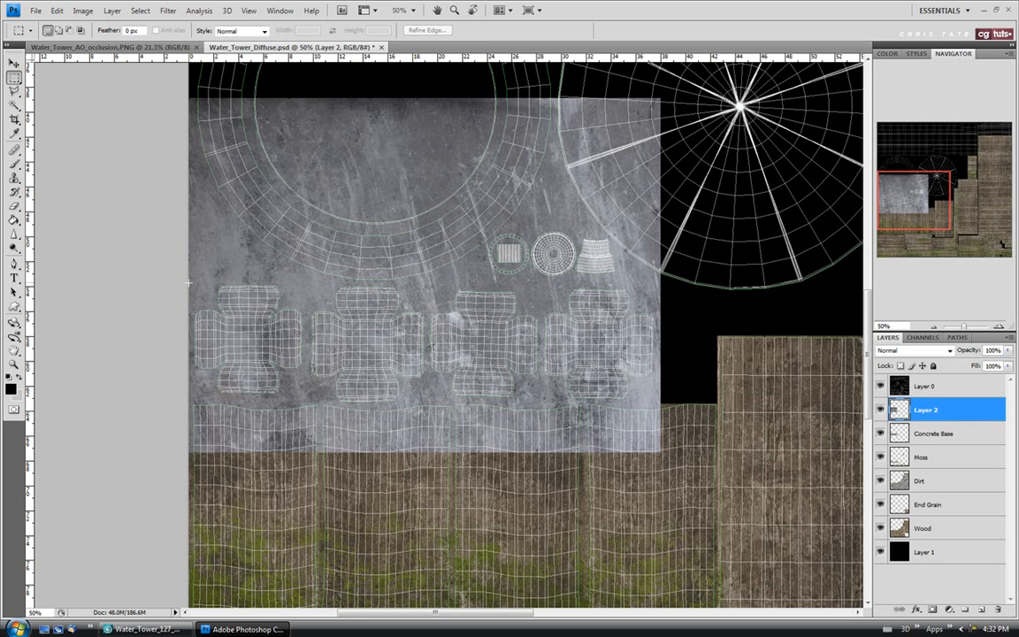
{"action": "left_click_drag", "start_coordinate": [659, 405], "coordinate": [681, 407]}
{"action": "left_click_drag", "start_coordinate": [664, 406], "coordinate": [662, 404]}
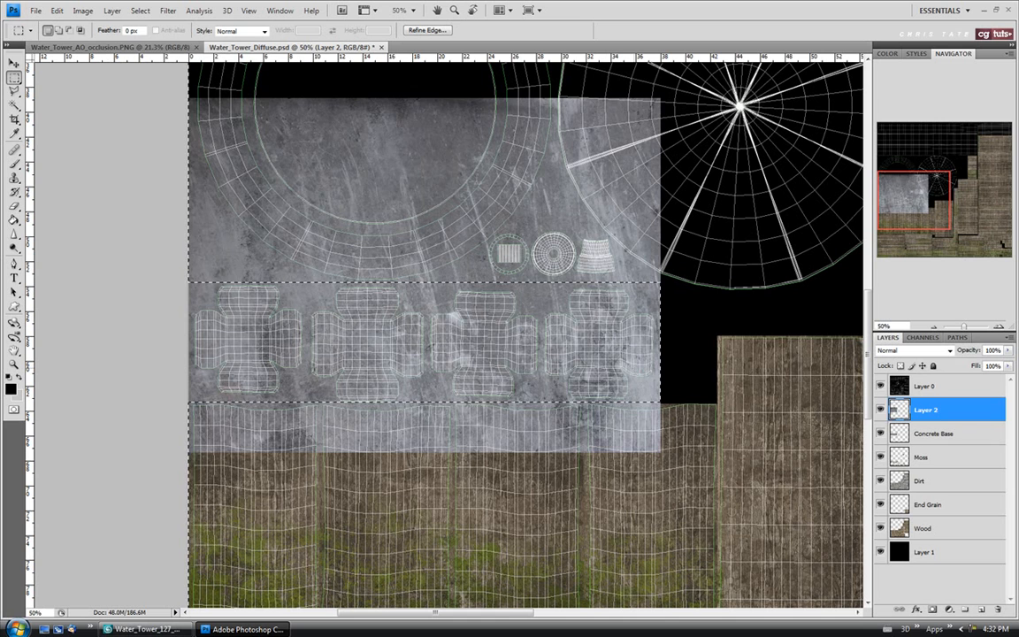
{"action": "key", "text": "Delete"}
{"action": "key", "text": "ctrl+d"}
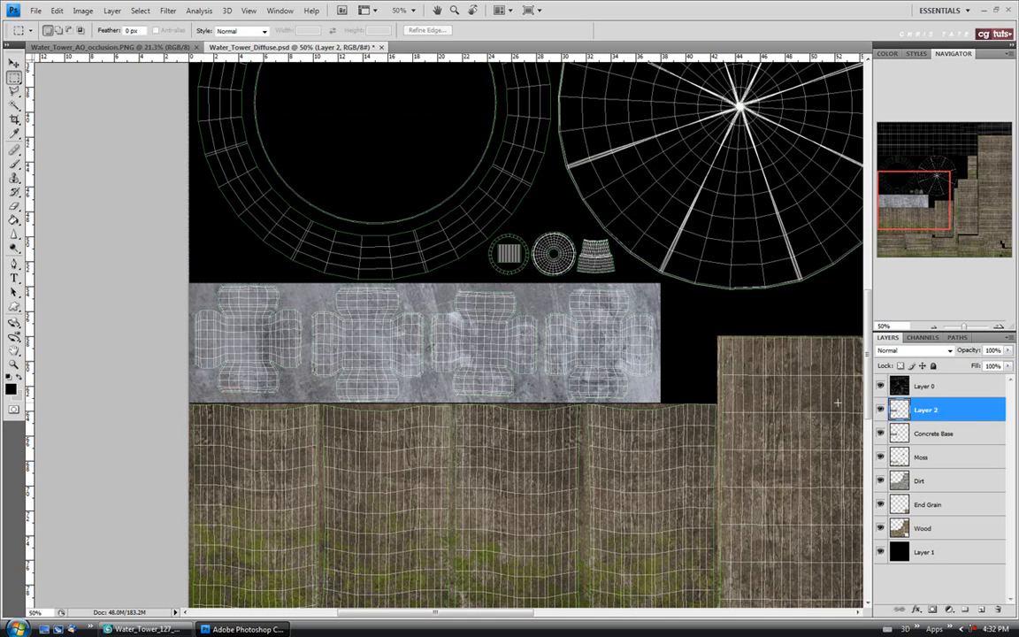
Step: Hide the UV wireframe in Layer 0 and set Layer 2's blend mode to Overlay
{"action": "left_click", "coordinate": [880, 386]}
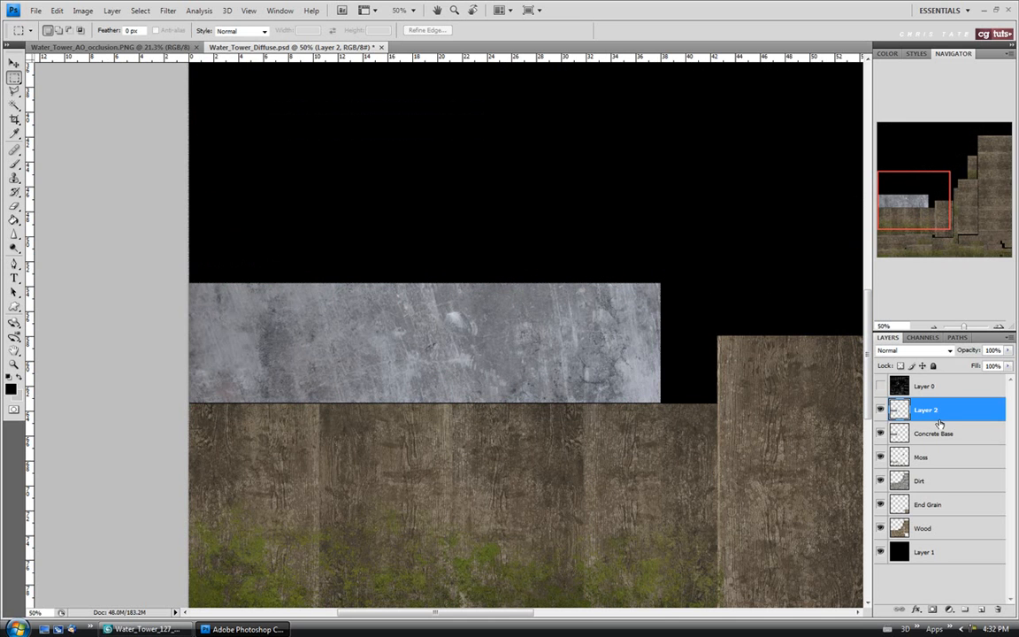
{"action": "left_click", "coordinate": [950, 351]}
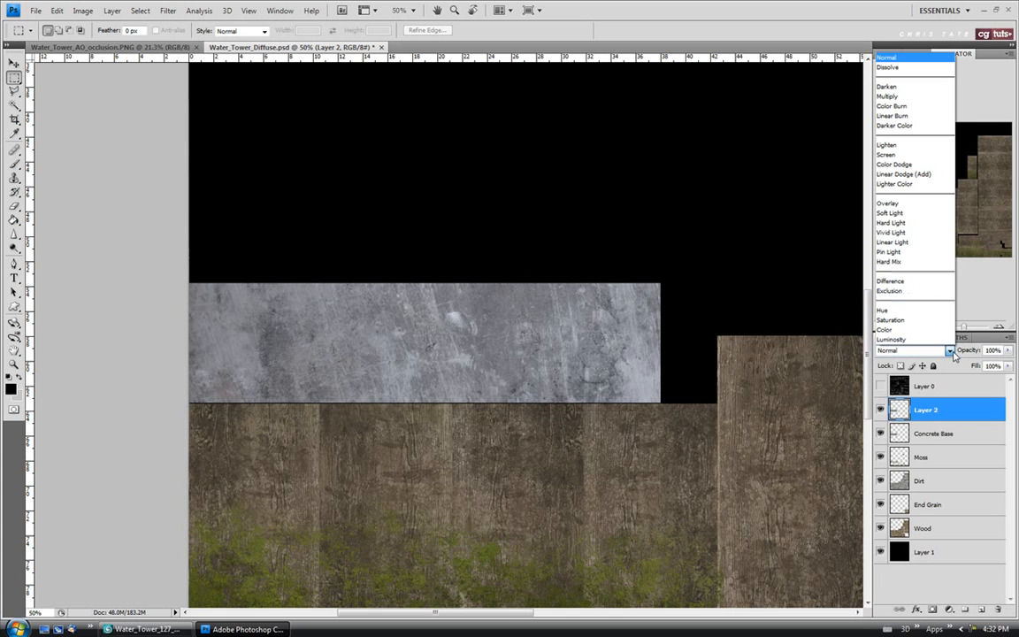
{"action": "left_click", "coordinate": [890, 204]}
Step: Toggle Layer 2's visibility repeatedly to compare the concrete base with and without the overlay
{"action": "left_click", "coordinate": [880, 409]}
{"action": "left_click", "coordinate": [880, 409]}
{"action": "left_click", "coordinate": [880, 410]}
{"action": "left_click", "coordinate": [880, 410]}
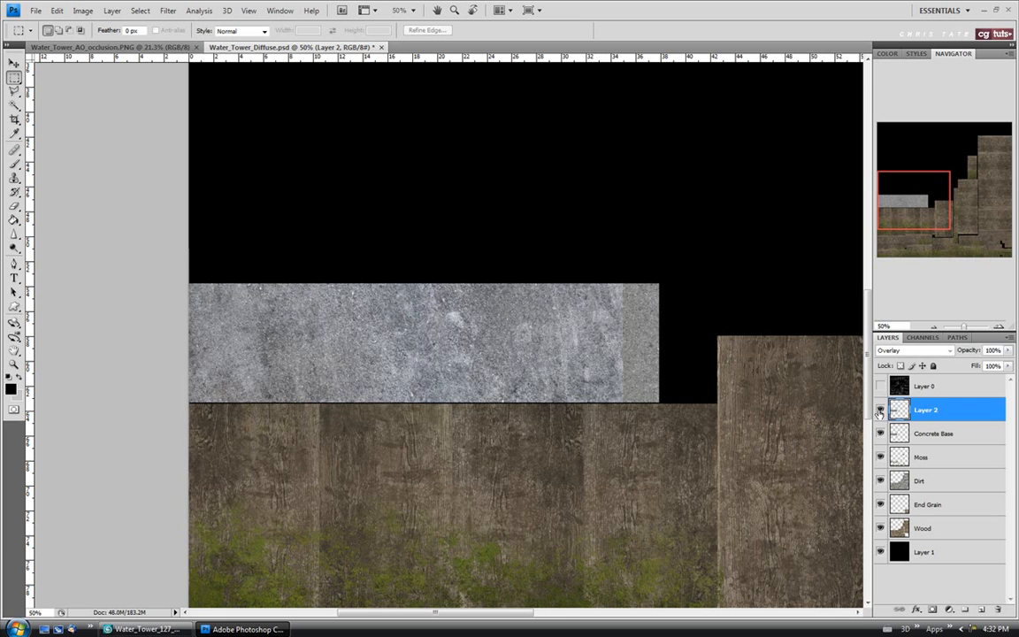
{"action": "left_click", "coordinate": [880, 409]}
{"action": "left_click", "coordinate": [880, 409]}
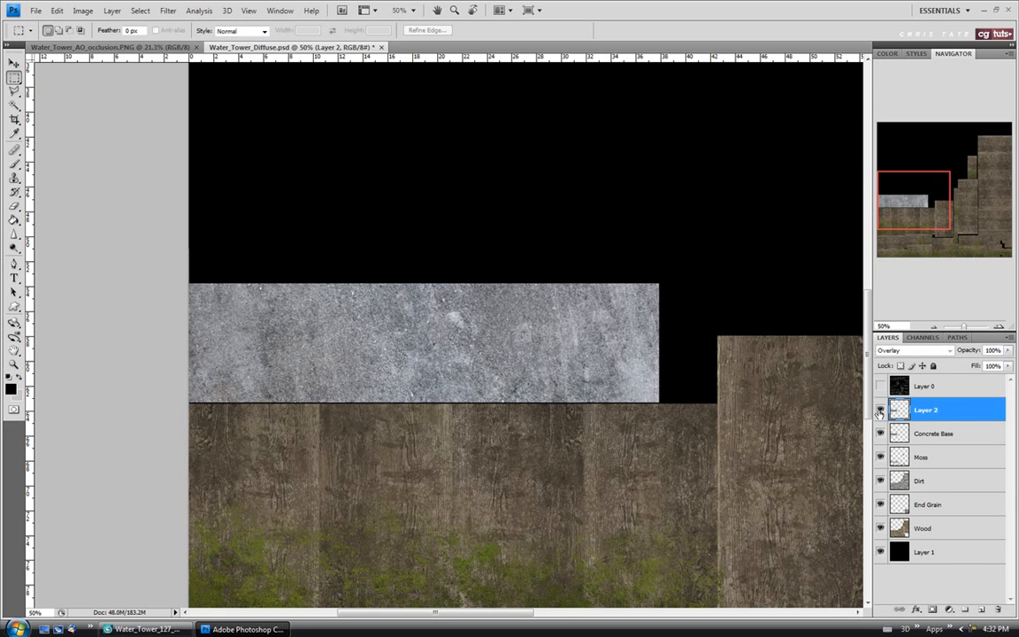
{"action": "left_click", "coordinate": [880, 410]}
{"action": "left_click", "coordinate": [880, 410]}
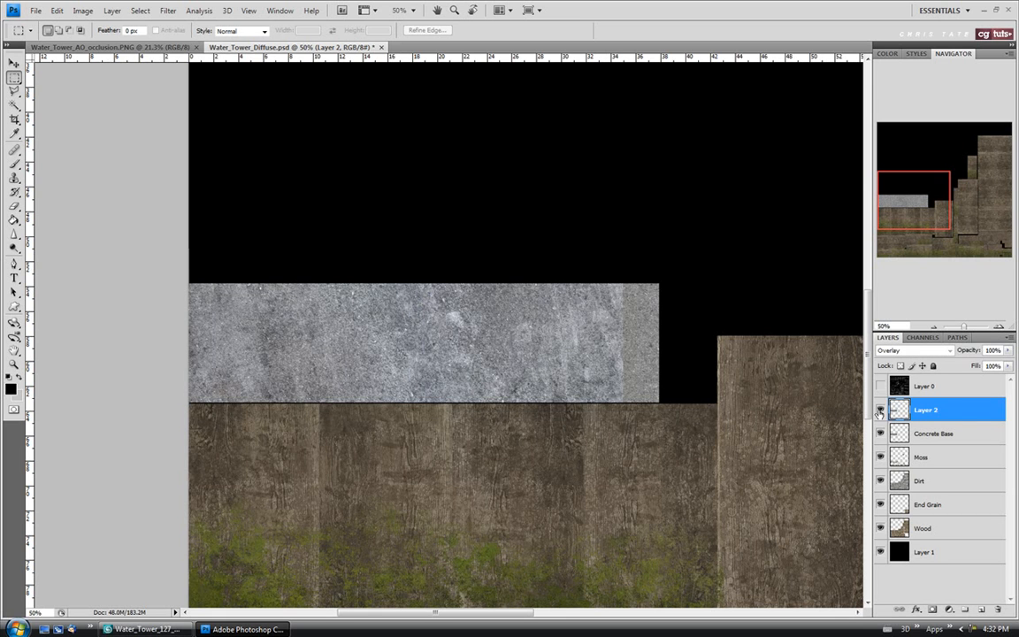
Step: Rename Layer 2 as Concrete Base 2 and show the UV wireframe in Layer 0 again
{"action": "double_click", "coordinate": [925, 409]}
{"action": "type", "text": "Con"}
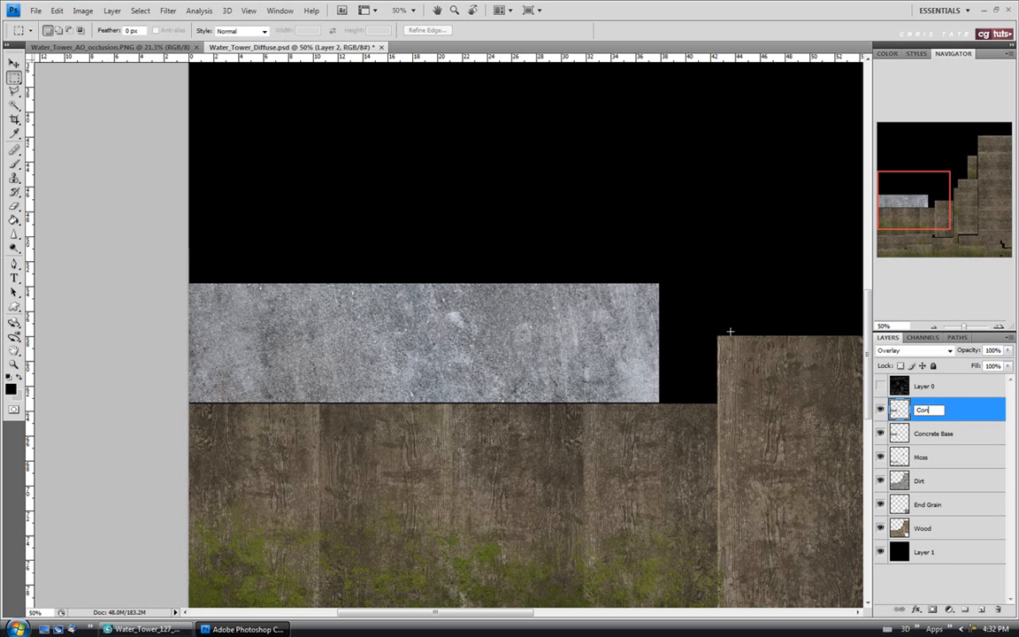
{"action": "type", "text": "crete Base 2"}
{"action": "left_click", "coordinate": [934, 433]}
{"action": "left_click", "coordinate": [937, 414]}
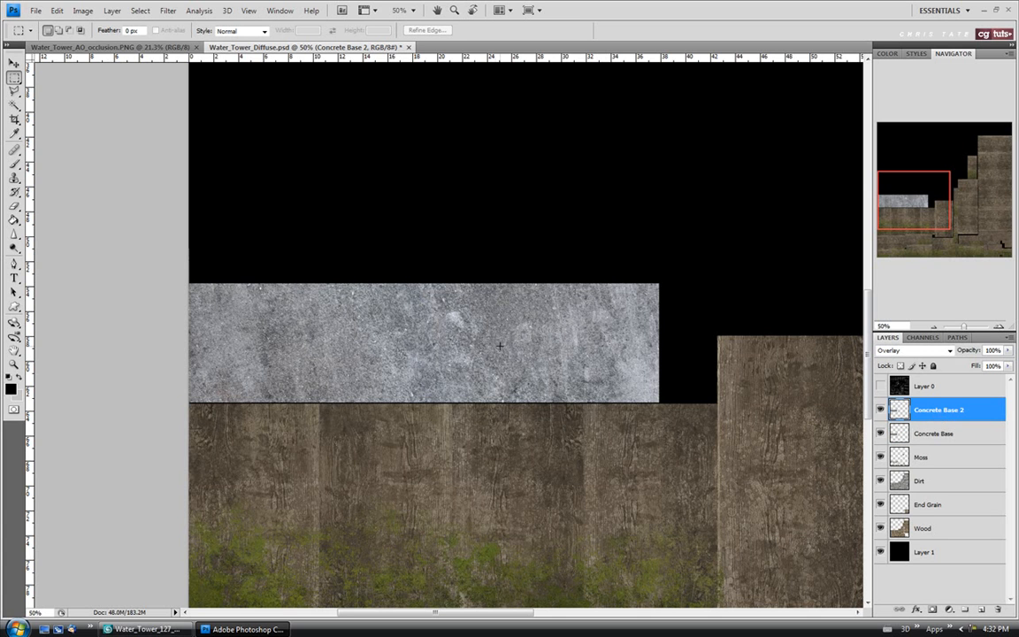
{"action": "left_click", "coordinate": [880, 385]}
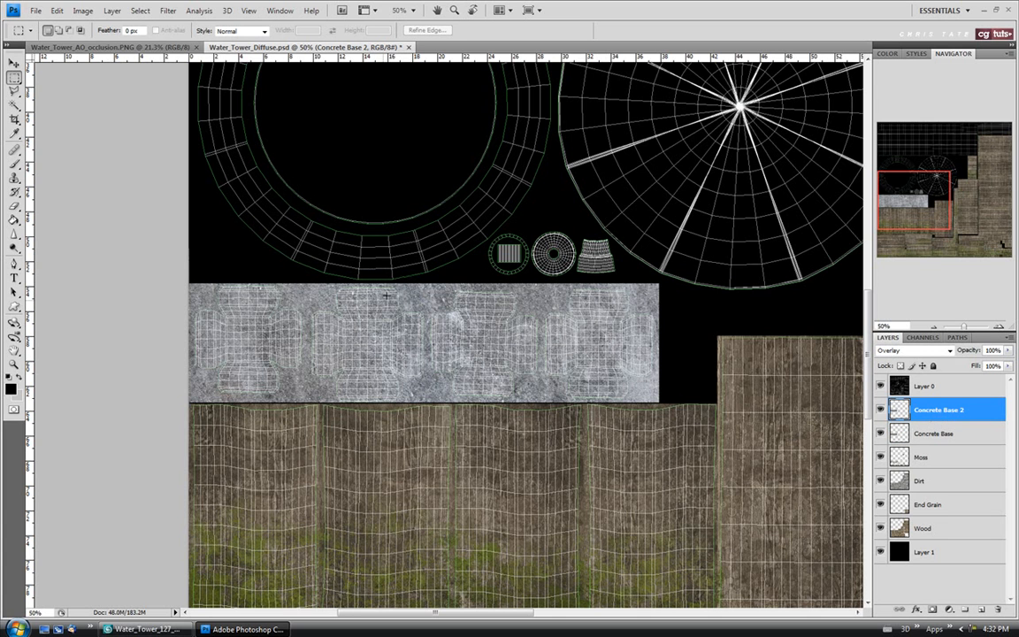
Step: Open Concrete_3.jpg, copy the entire image and close the file
{"action": "left_click", "coordinate": [36, 11]}
{"action": "left_click", "coordinate": [49, 37]}
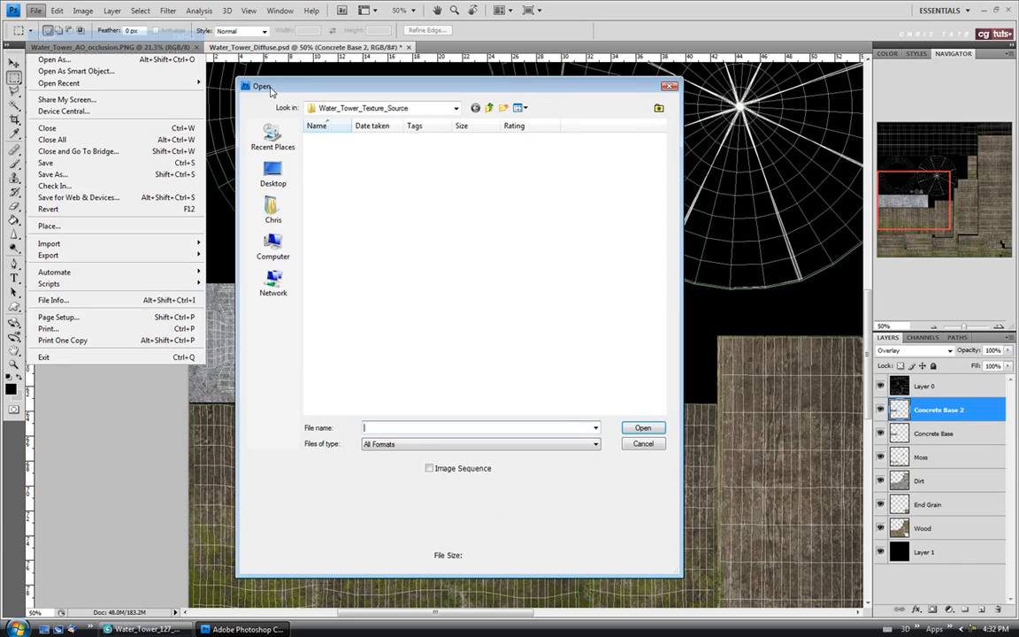
{"action": "left_click", "coordinate": [642, 429]}
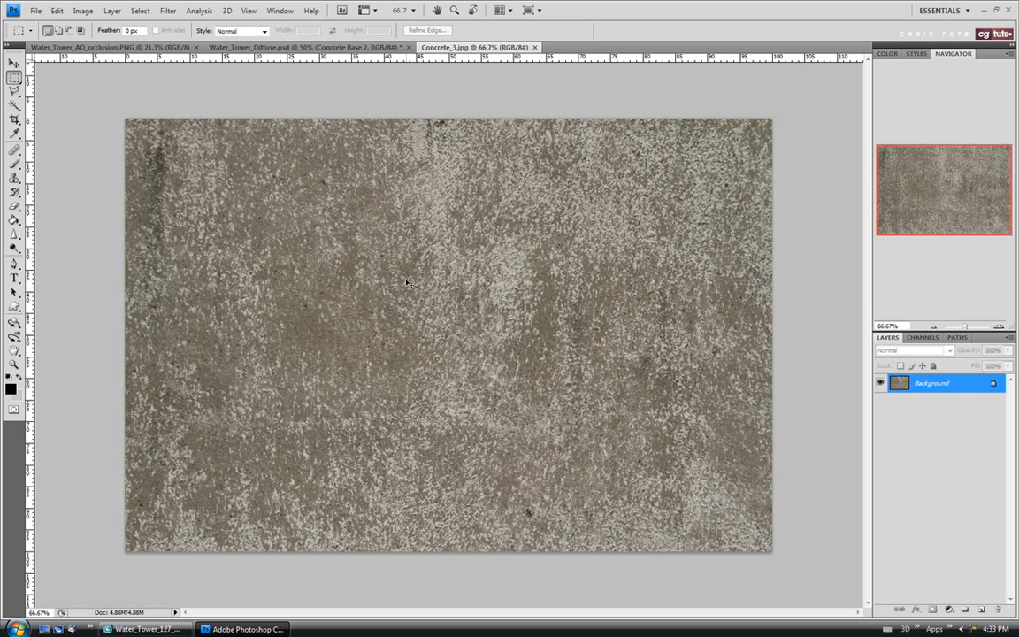
{"action": "key", "text": "ctrl+a"}
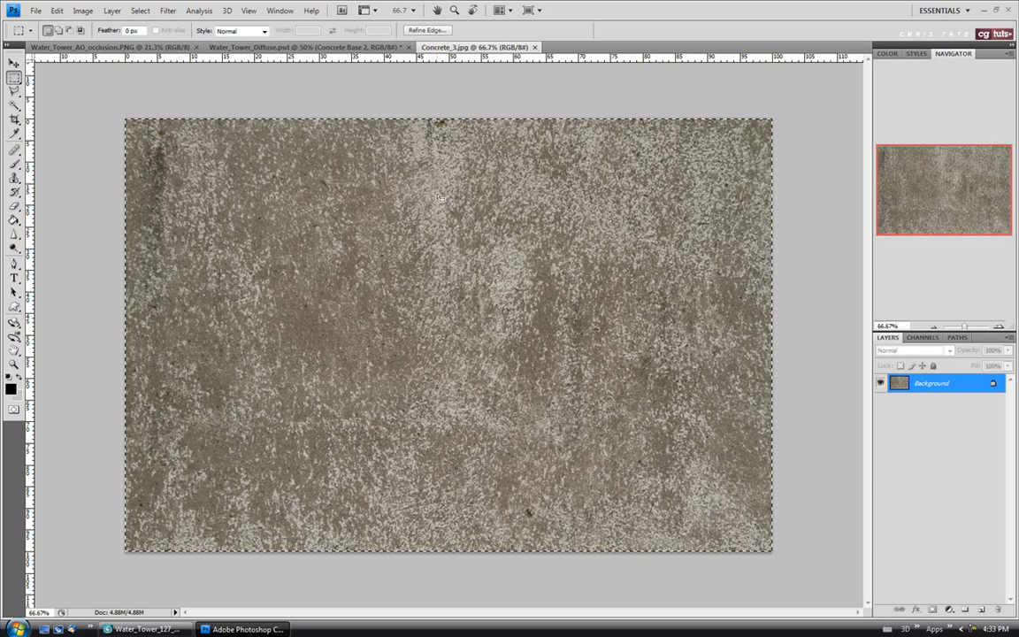
{"action": "left_click", "coordinate": [534, 47]}
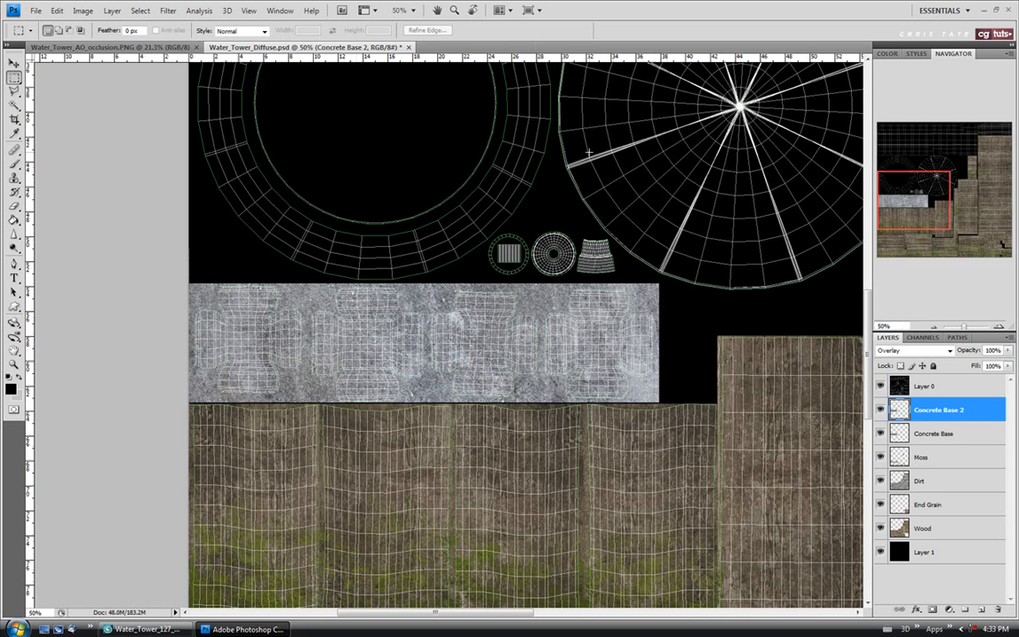
Step: Paste the Concrete_3 texture into the diffuse map, scale it to 49.5% and position it over the two leftmost cross-shaped pieces
{"action": "key", "text": "ctrl+v"}
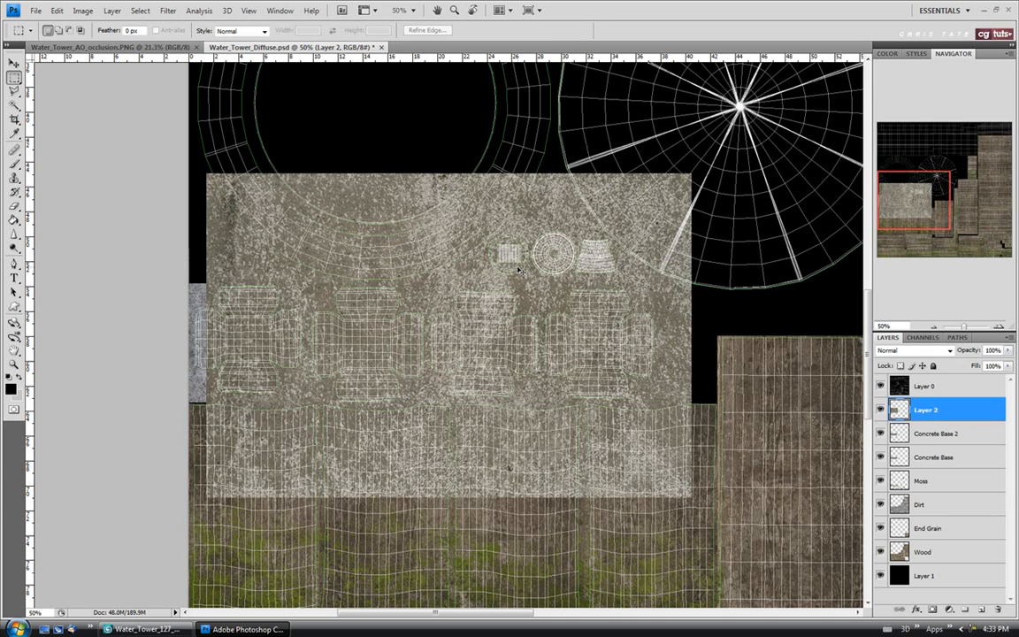
{"action": "key", "text": "ctrl+t"}
{"action": "left_click_drag", "start_coordinate": [410, 361], "coordinate": [392, 368]}
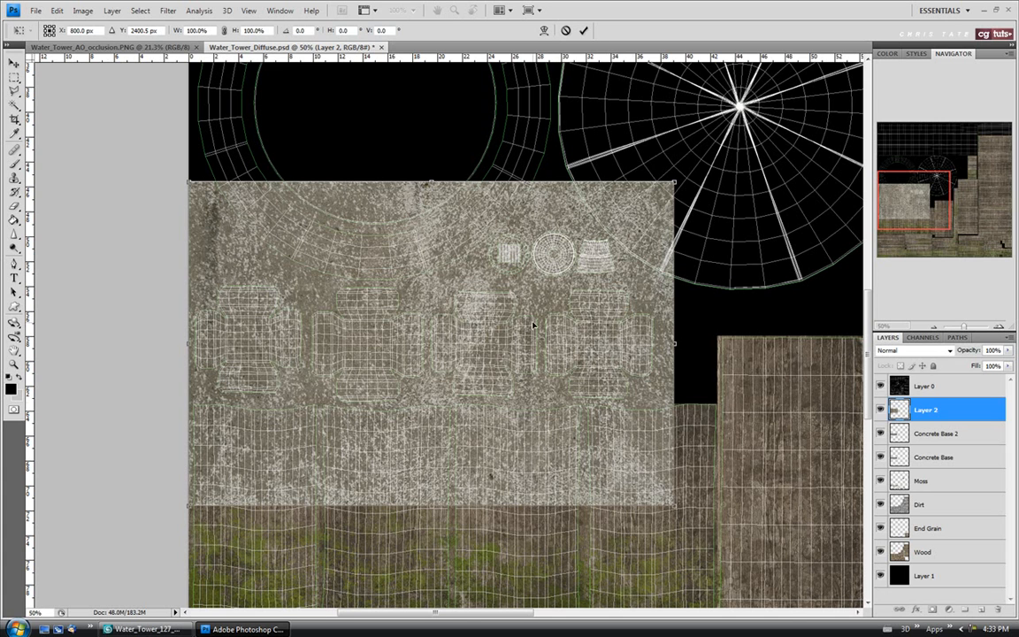
{"action": "left_click_drag", "start_coordinate": [670, 502], "coordinate": [430, 344]}
{"action": "left_click_drag", "start_coordinate": [369, 293], "coordinate": [370, 394]}
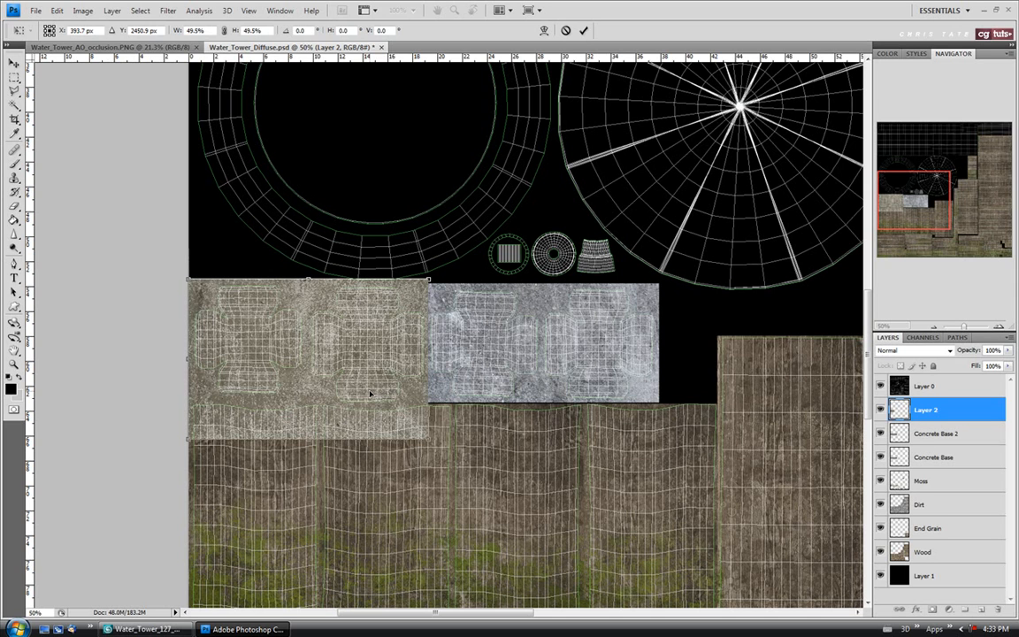
{"action": "key", "text": "Return"}
Step: Paste a copy of the scaled concrete as a new layer and place it over the two remaining cross-shaped pieces
{"action": "key", "text": "m"}
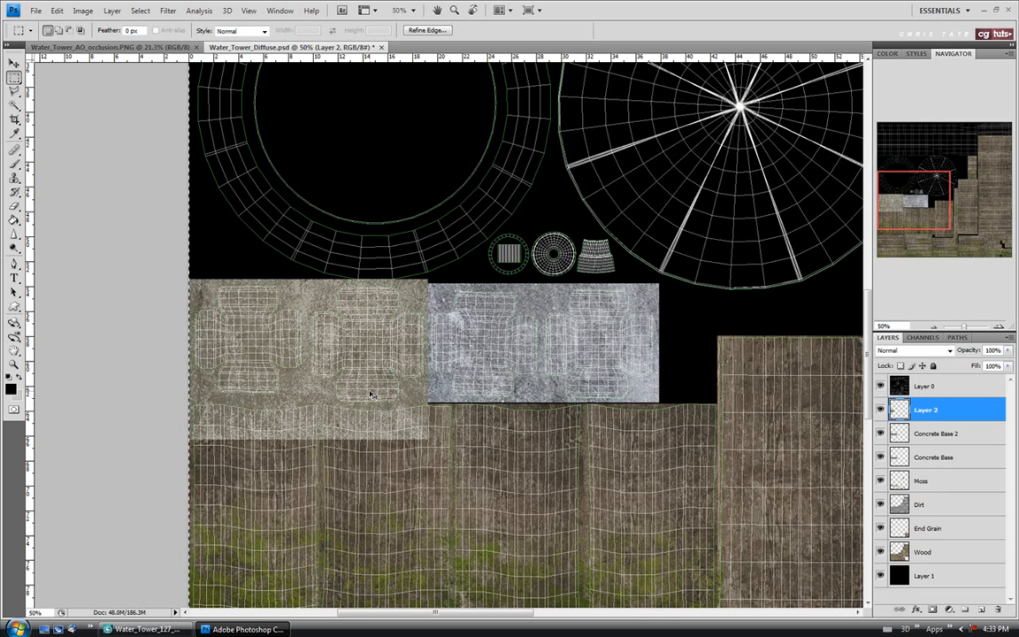
{"action": "key", "text": "ctrl+v"}
{"action": "key", "text": "v"}
{"action": "left_click_drag", "start_coordinate": [601, 347], "coordinate": [489, 379]}
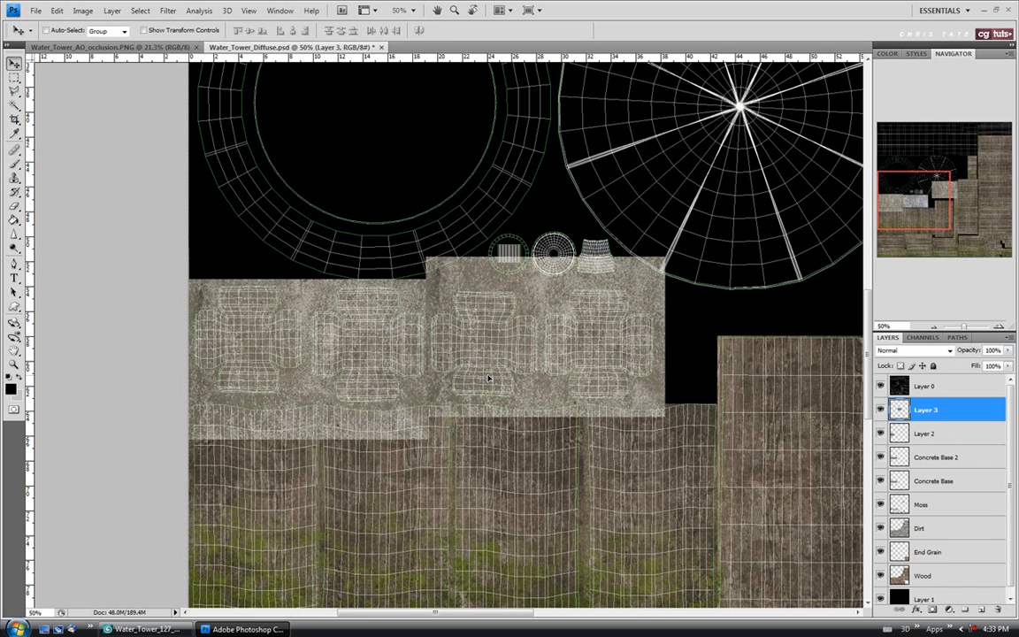
Step: Flip the Layer 3 concrete copy horizontally and vertically and align its edge with the first concrete patch
{"action": "key", "text": "ctrl+t"}
{"action": "right_click", "coordinate": [515, 337]}
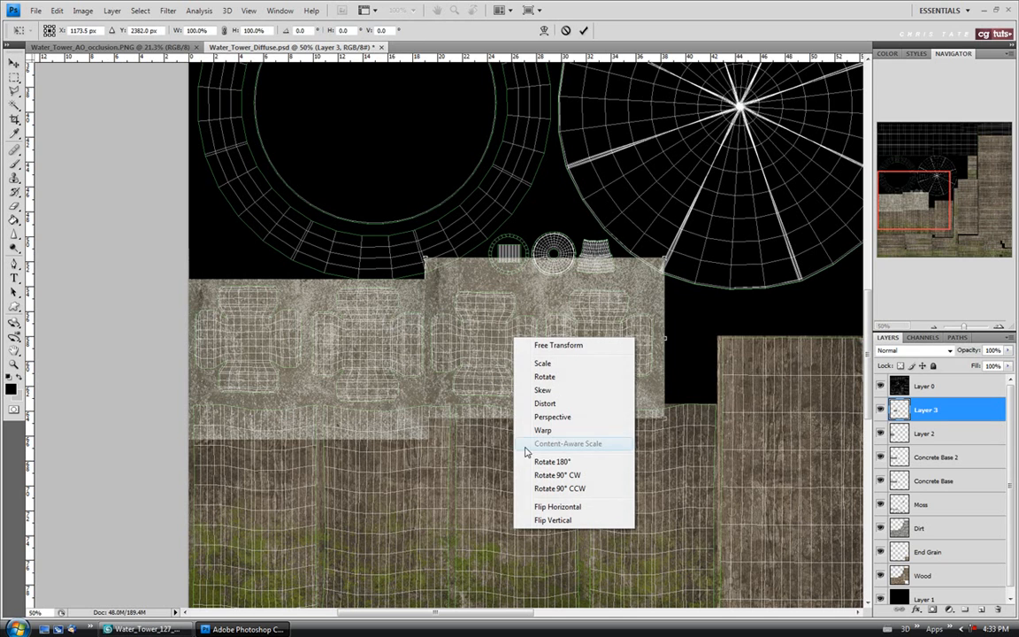
{"action": "left_click", "coordinate": [530, 510]}
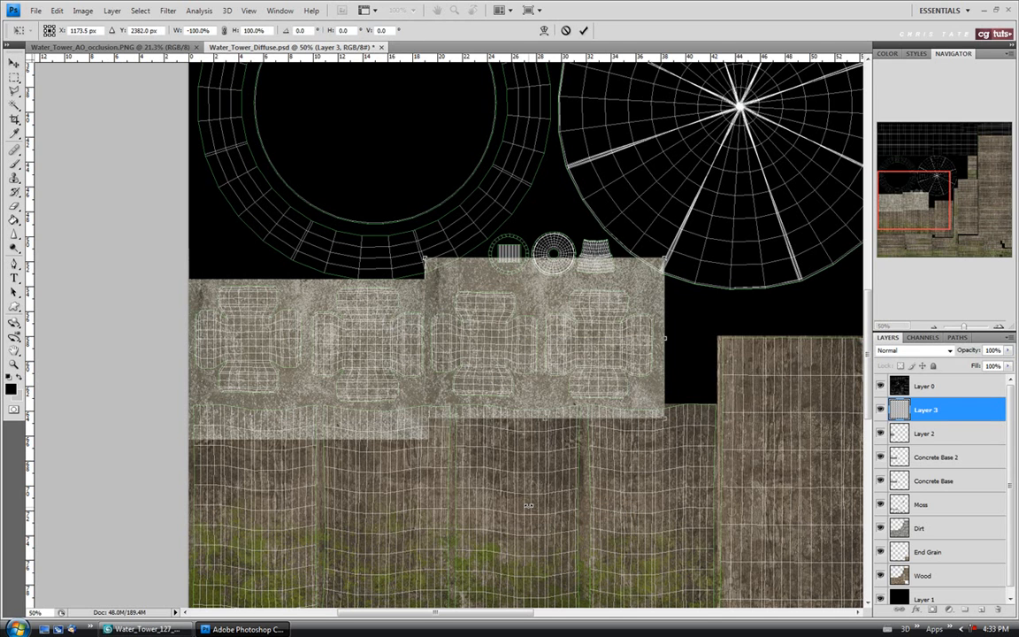
{"action": "right_click", "coordinate": [529, 376]}
{"action": "left_click", "coordinate": [535, 552]}
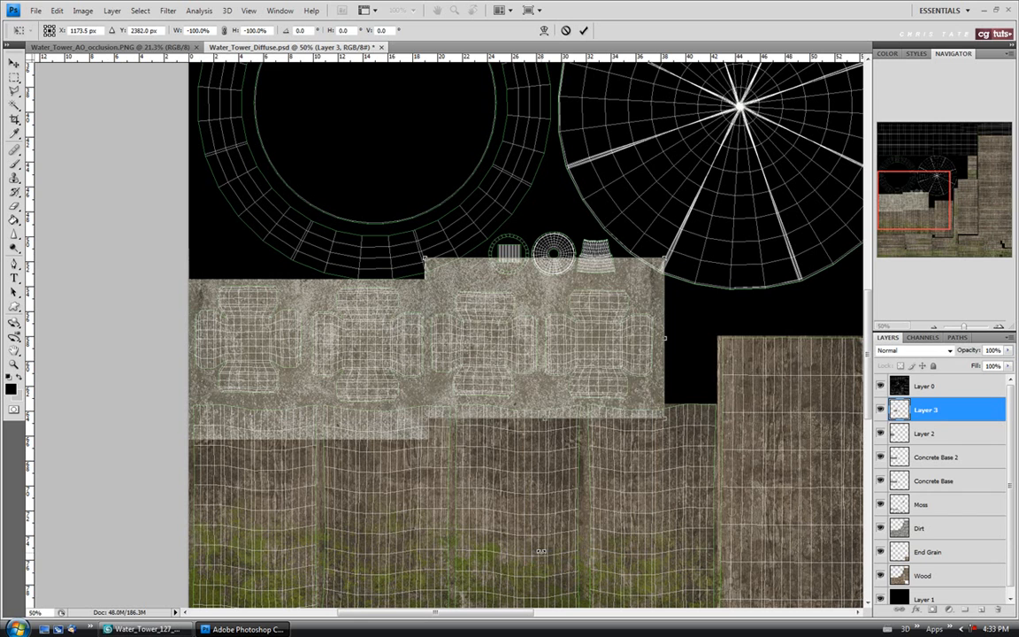
{"action": "left_click_drag", "start_coordinate": [515, 366], "coordinate": [518, 363]}
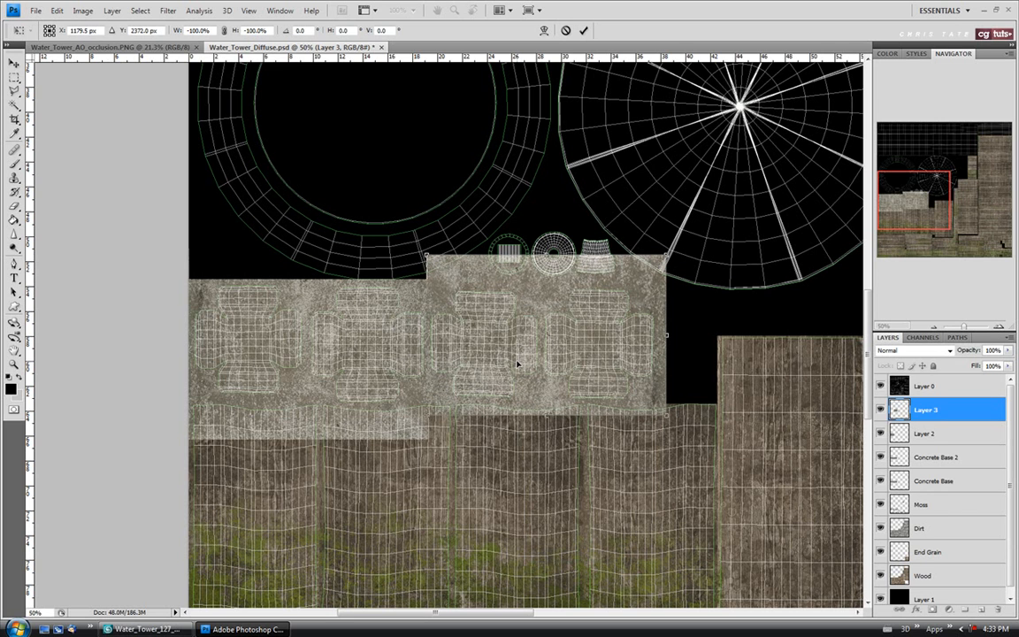
{"action": "key", "text": "Return"}
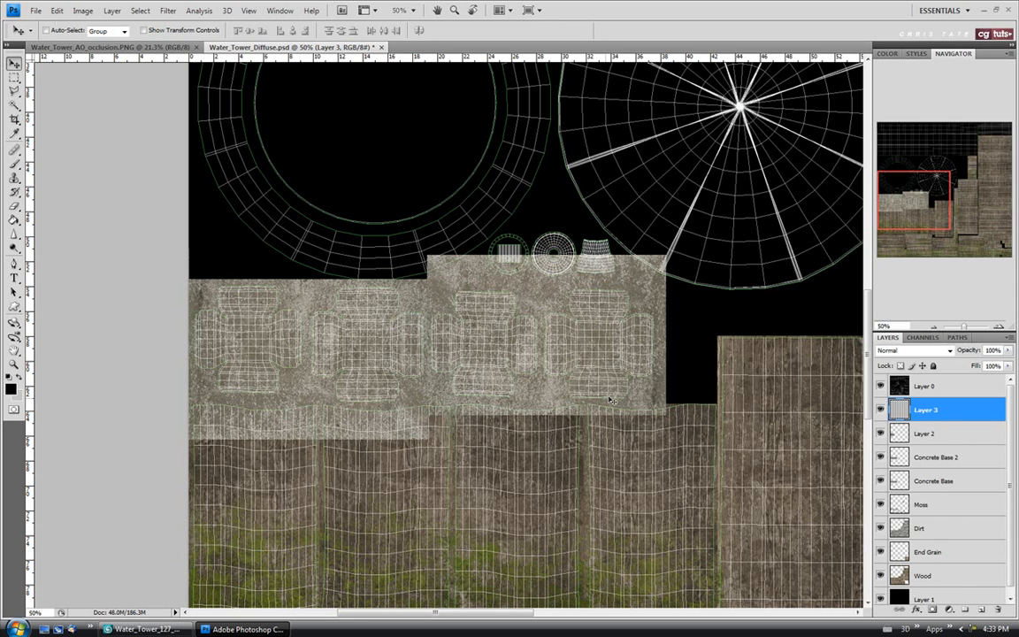
Step: Merge Layer 2 and Layer 3 and trim the merged concrete to the rectangular strip around the four cross-shaped pieces
{"action": "left_click", "coordinate": [925, 434]}
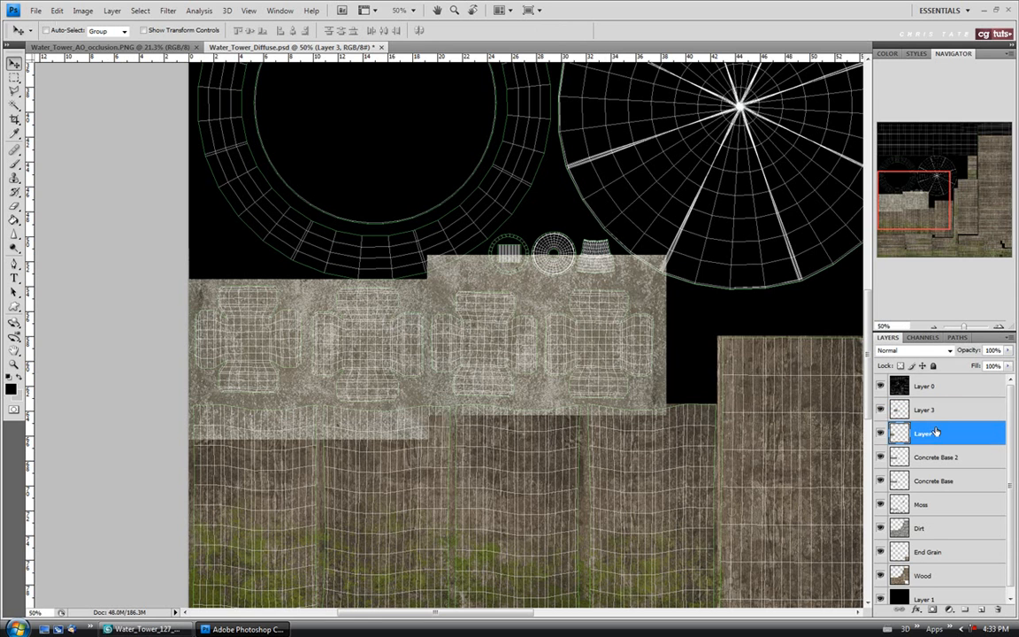
{"action": "left_click", "coordinate": [934, 418], "text": "shift"}
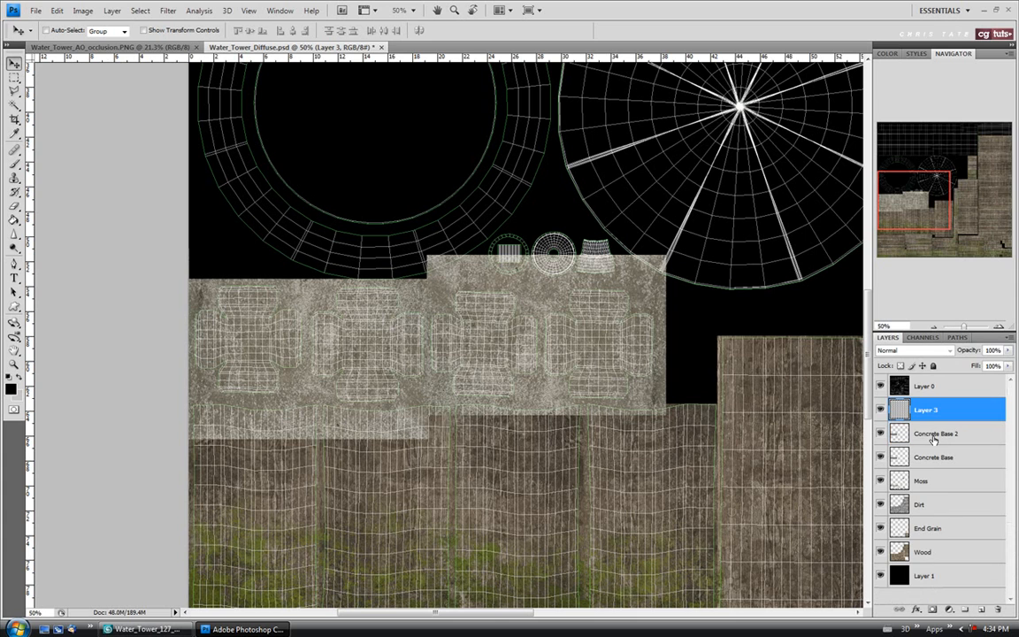
{"action": "key", "text": "m"}
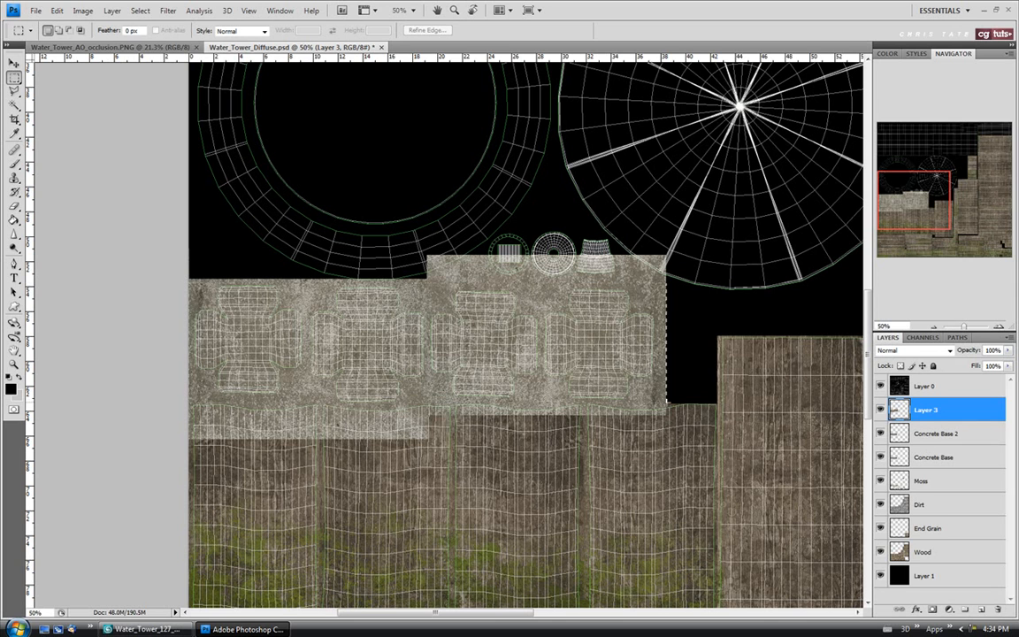
{"action": "left_click_drag", "start_coordinate": [669, 408], "coordinate": [189, 283]}
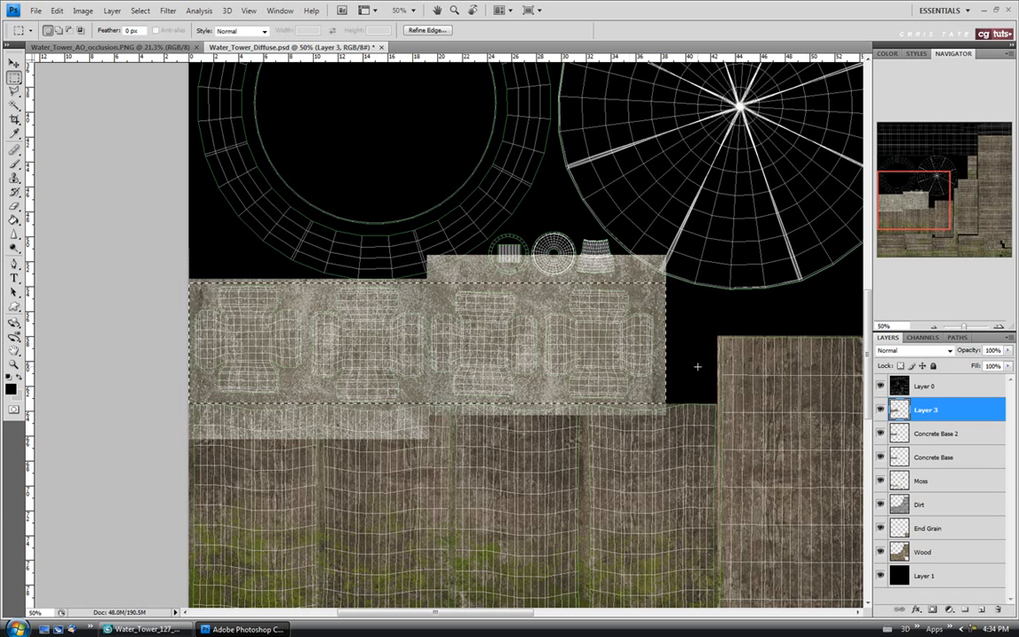
{"action": "key", "text": "ctrl+shift+i"}
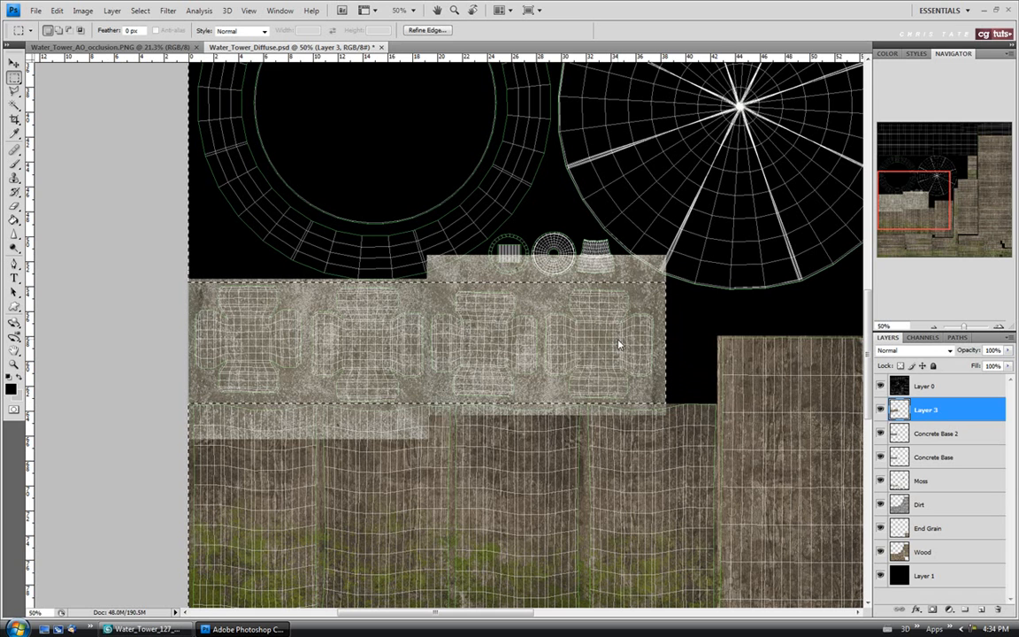
{"action": "key", "text": "ctrl+d"}
Step: Hide the UV wireframe in Layer 0 and set Layer 3's blend mode to Overlay
{"action": "left_click", "coordinate": [881, 387]}
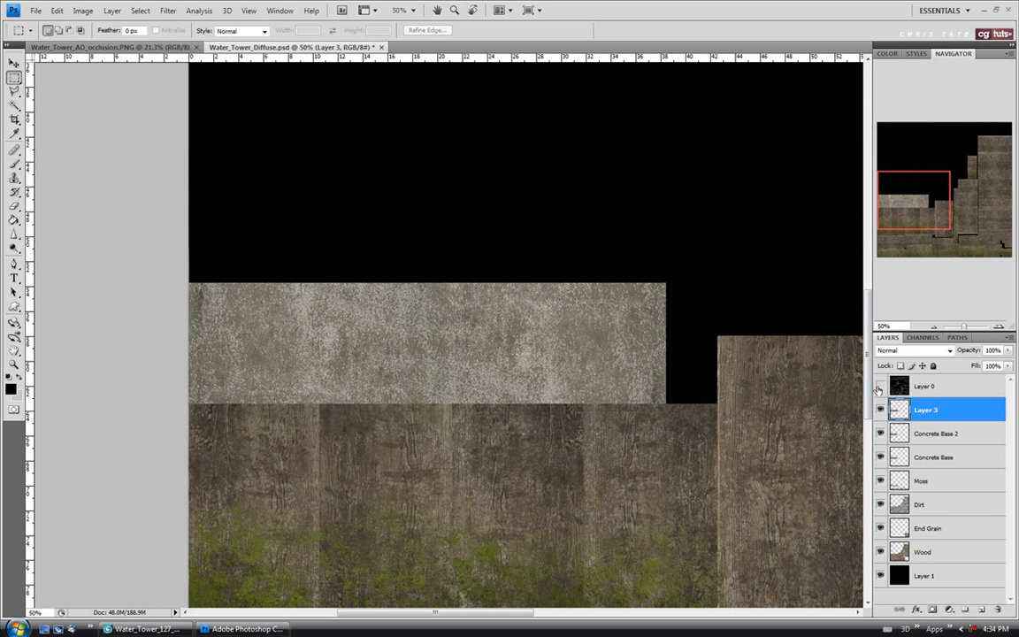
{"action": "left_click", "coordinate": [915, 350]}
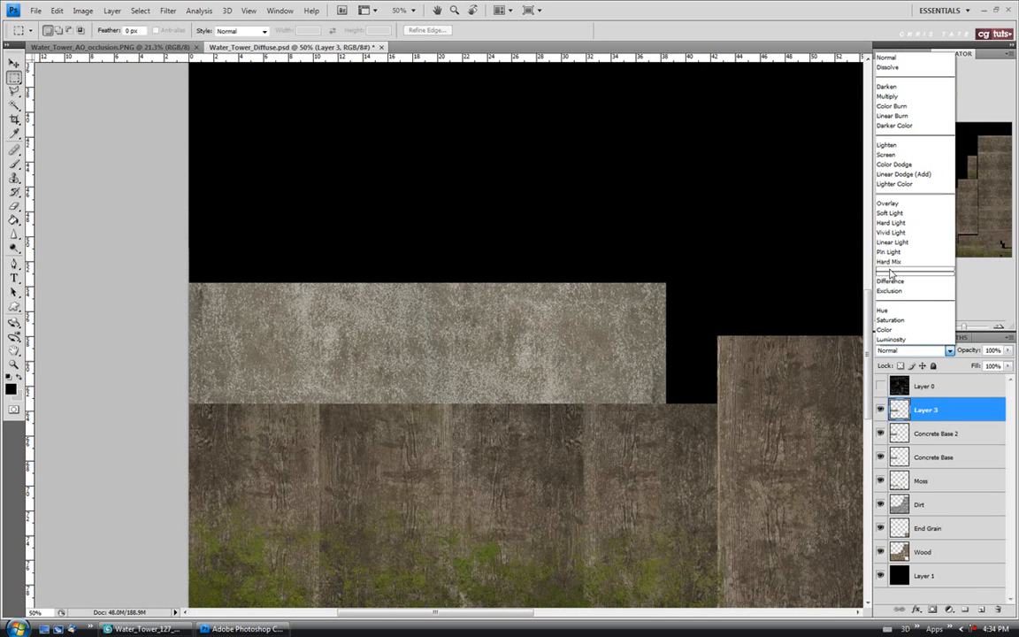
{"action": "left_click", "coordinate": [892, 204]}
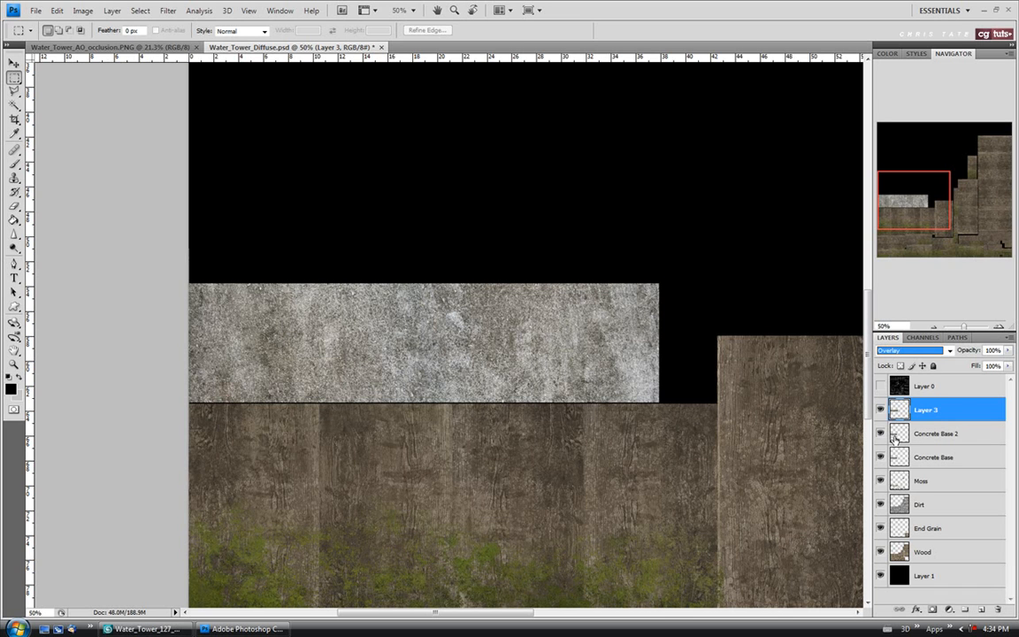
Step: Compare the concrete with and without Concrete Base 2 and set that layer's blend mode to Multiply
{"action": "left_click", "coordinate": [937, 436]}
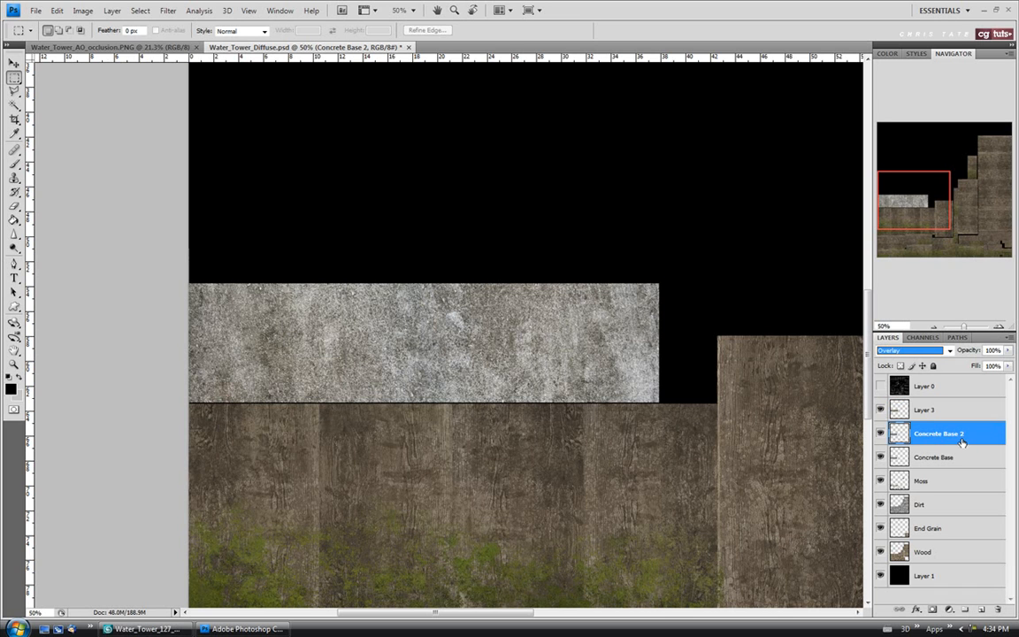
{"action": "left_click", "coordinate": [881, 434]}
{"action": "left_click", "coordinate": [881, 434]}
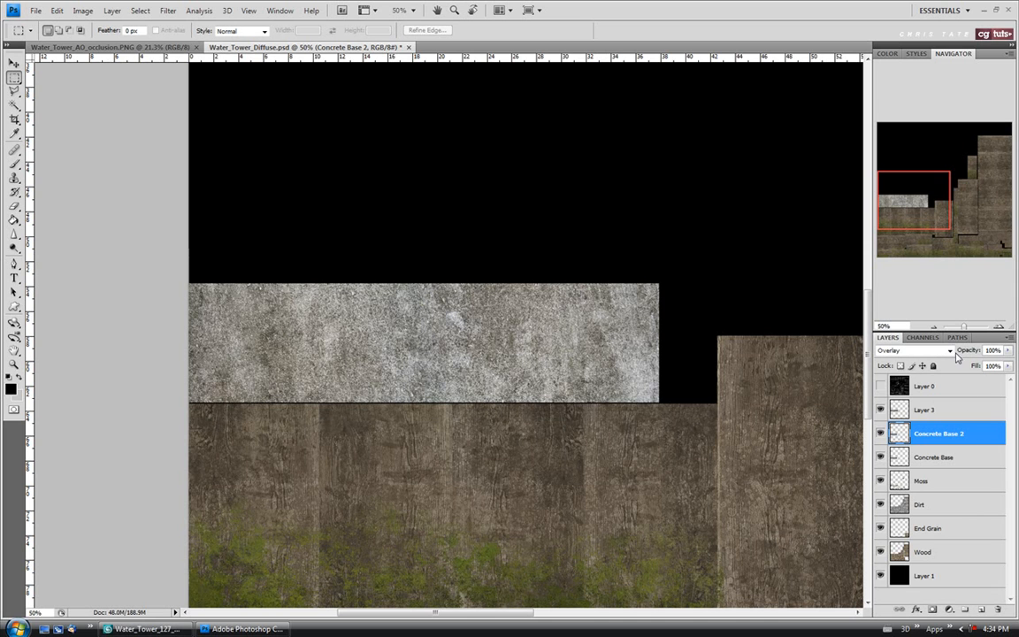
{"action": "left_click", "coordinate": [949, 352]}
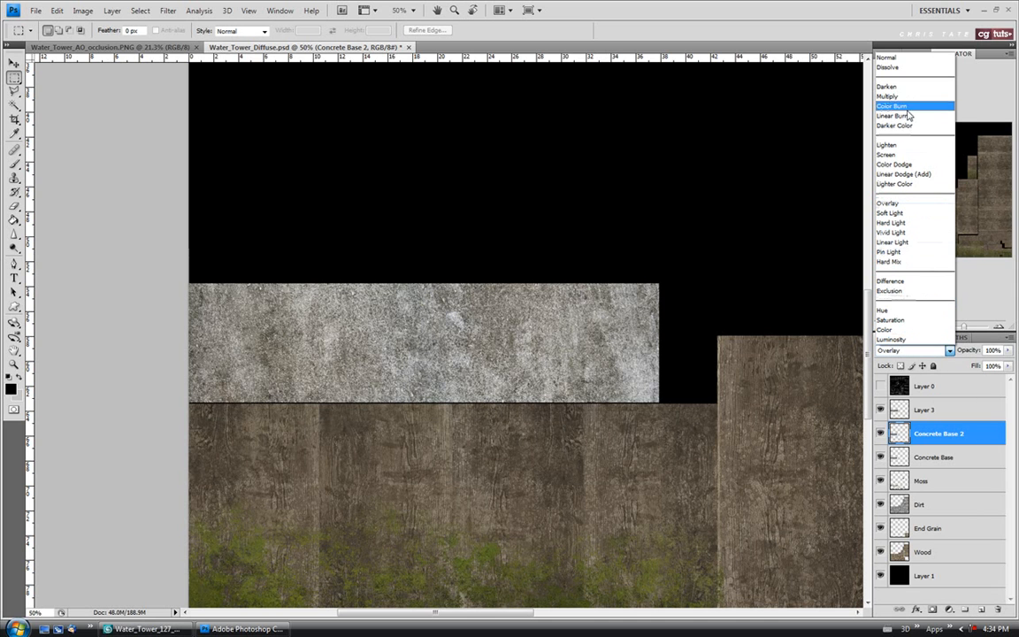
{"action": "left_click", "coordinate": [906, 100]}
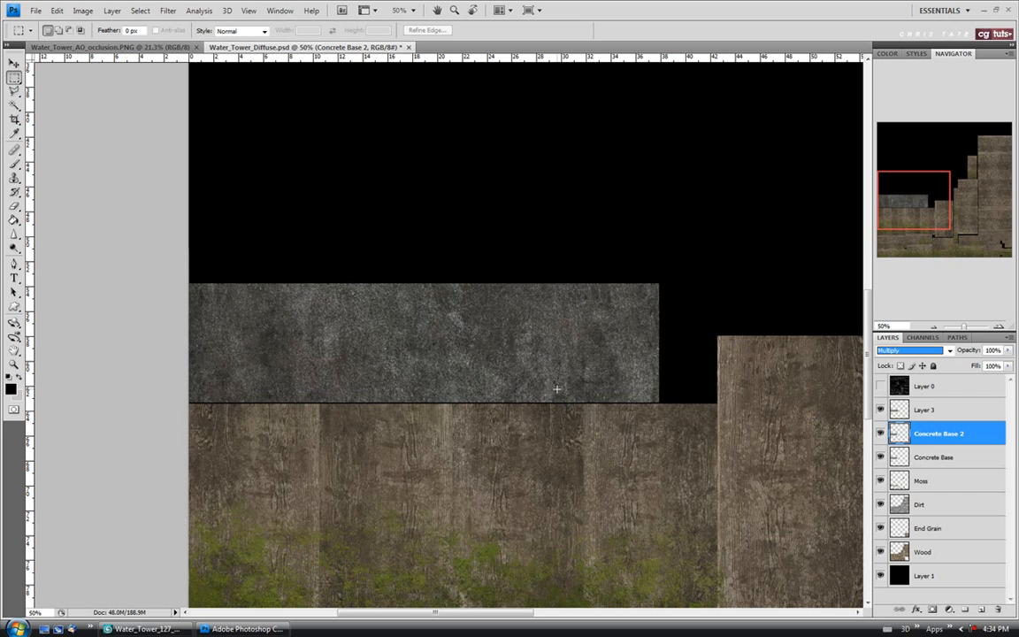
Step: Open Concrete_4.jpg, copy the whole image, close it and paste it above Layer 3 in the diffuse map
{"action": "left_click", "coordinate": [928, 457]}
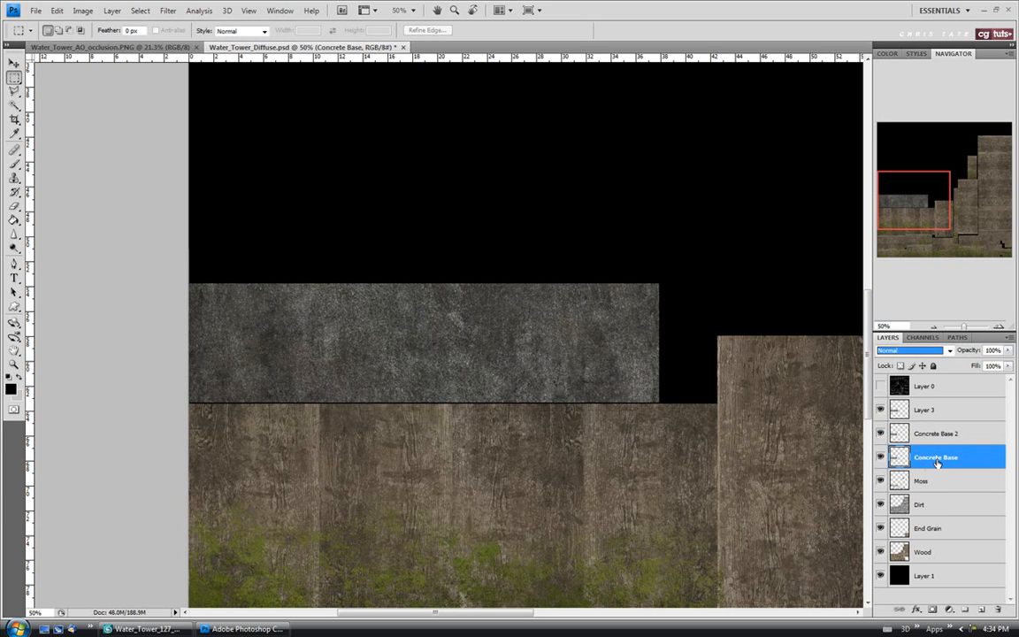
{"action": "left_click", "coordinate": [934, 433]}
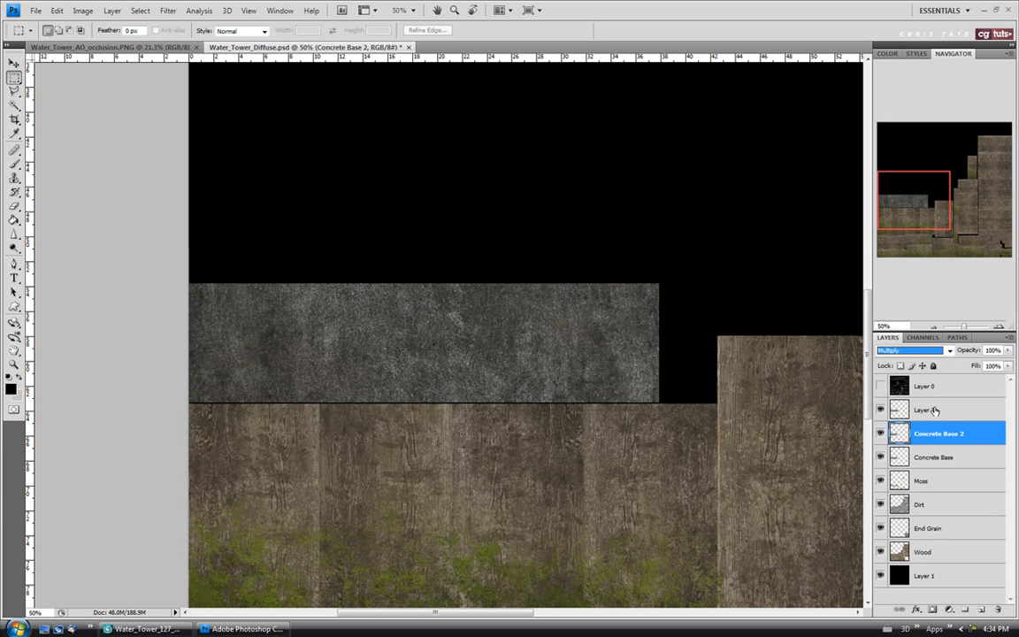
{"action": "left_click", "coordinate": [934, 410]}
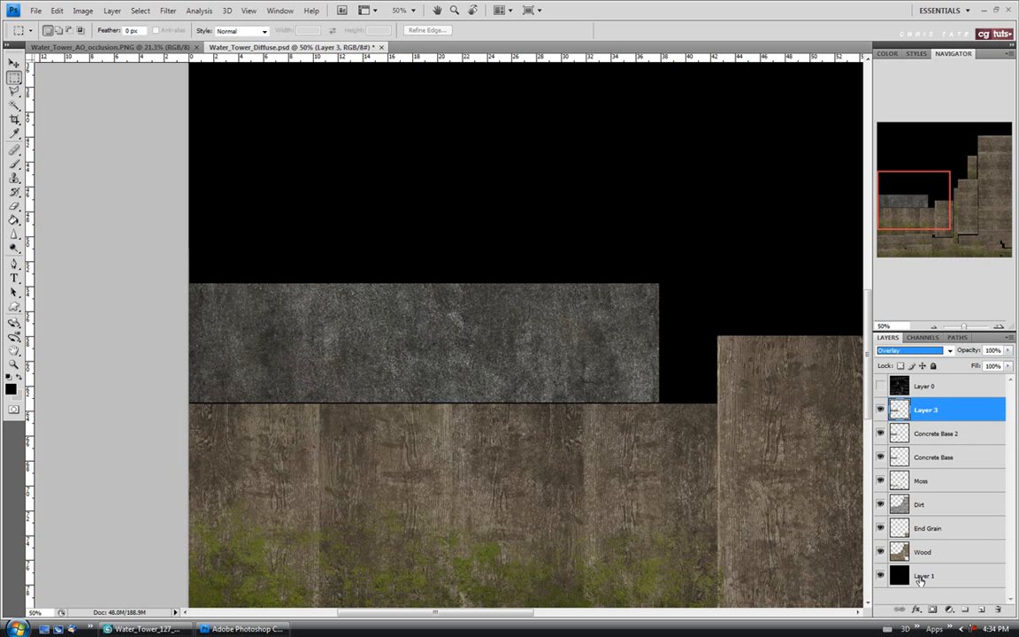
{"action": "left_click", "coordinate": [36, 10]}
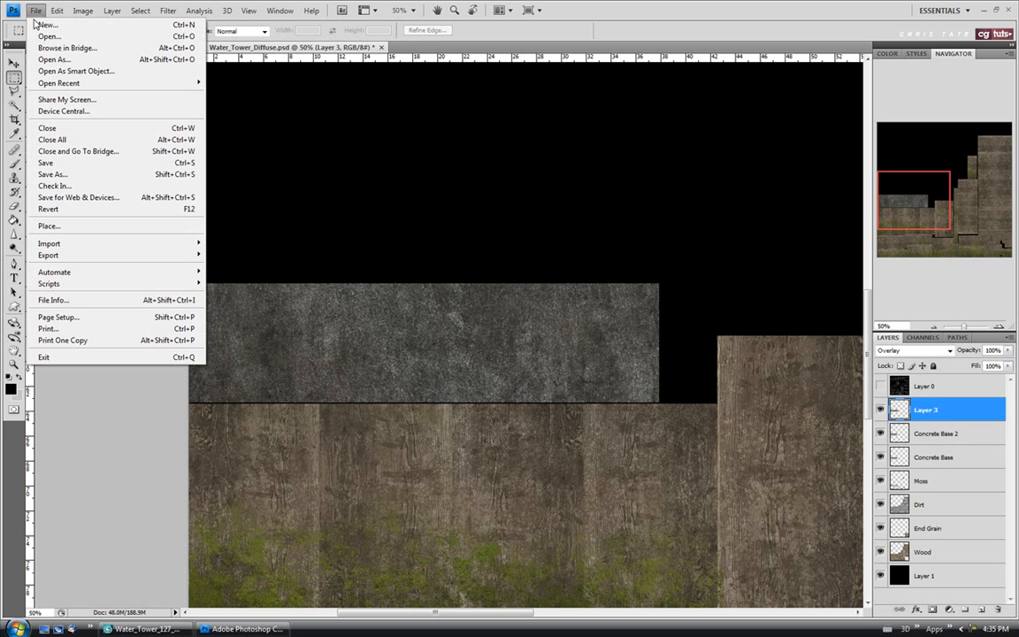
{"action": "left_click", "coordinate": [44, 38]}
{"action": "double_click", "coordinate": [546, 170]}
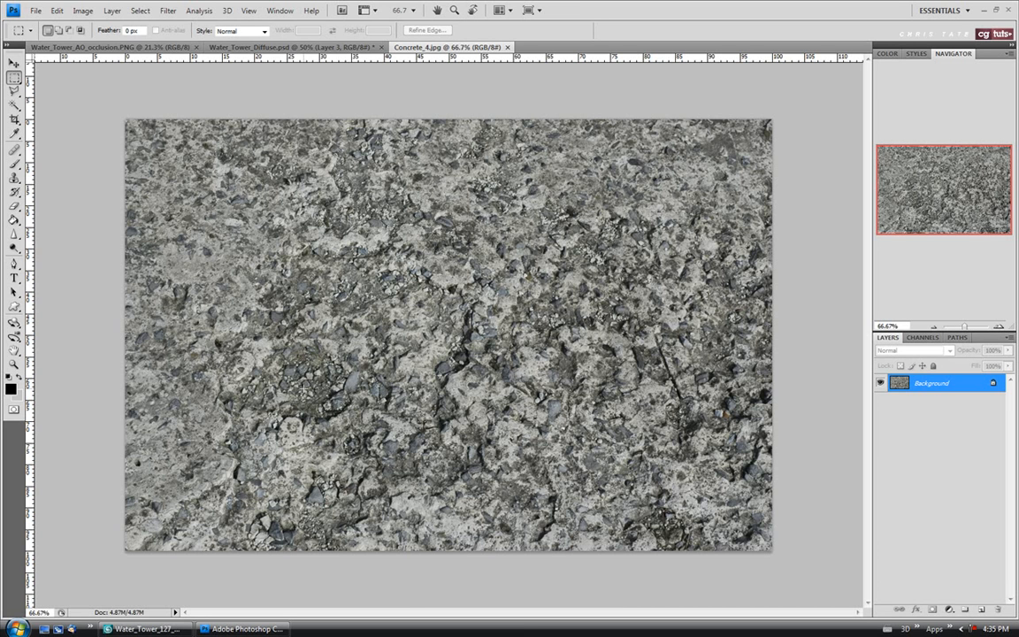
{"action": "key", "text": "ctrl+a"}
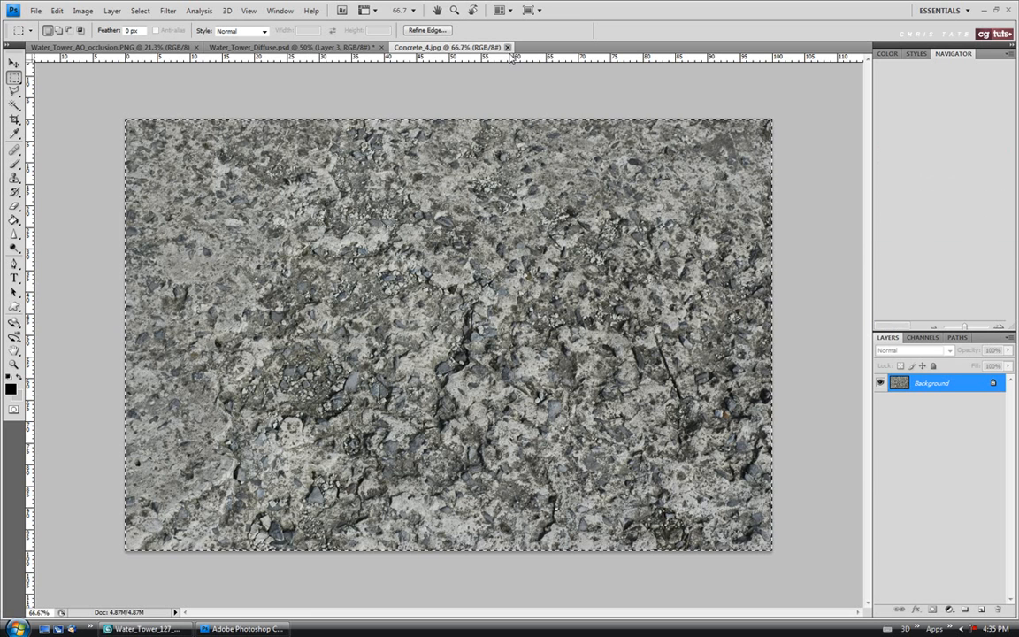
{"action": "left_click", "coordinate": [507, 47]}
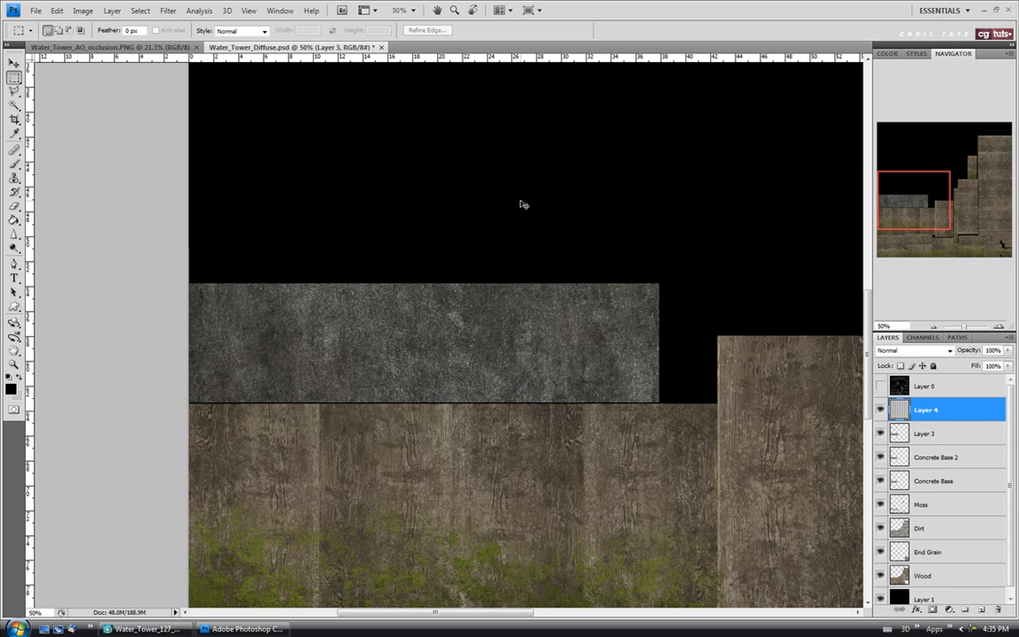
{"action": "key", "text": "ctrl+v"}
Step: Scale Layer 4's concrete to about half size, show the Layer 0 wireframe and align the patch over the two leftmost cross-shaped pieces
{"action": "key", "text": "ctrl+t"}
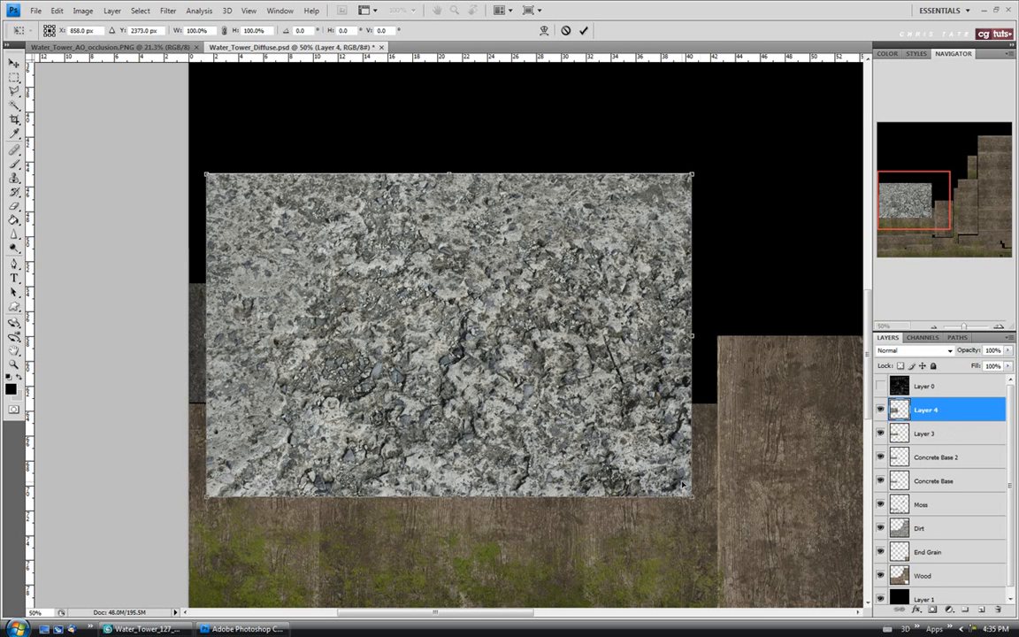
{"action": "left_click_drag", "start_coordinate": [693, 497], "coordinate": [414, 329]}
{"action": "left_click_drag", "start_coordinate": [357, 280], "coordinate": [339, 365]}
{"action": "key", "text": "Return"}
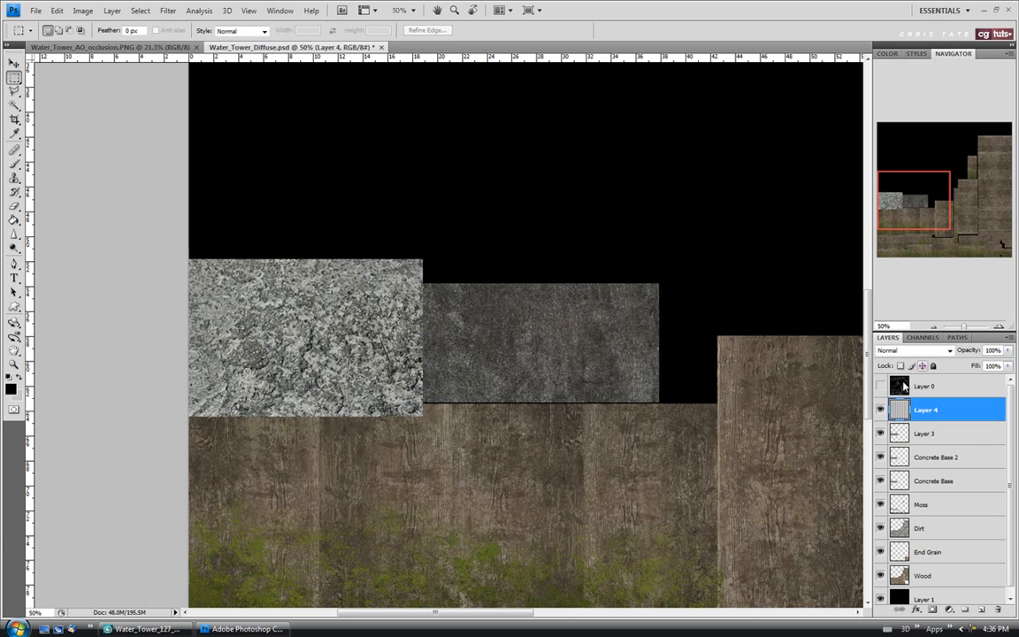
{"action": "left_click", "coordinate": [880, 386]}
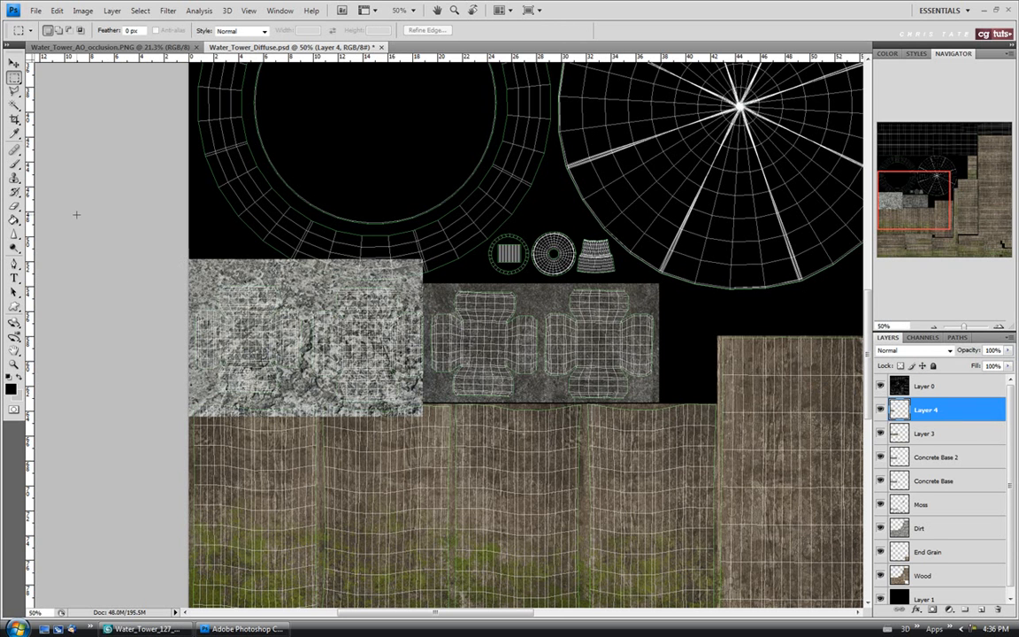
{"action": "key", "text": "v"}
{"action": "left_click_drag", "start_coordinate": [305, 337], "coordinate": [308, 360]}
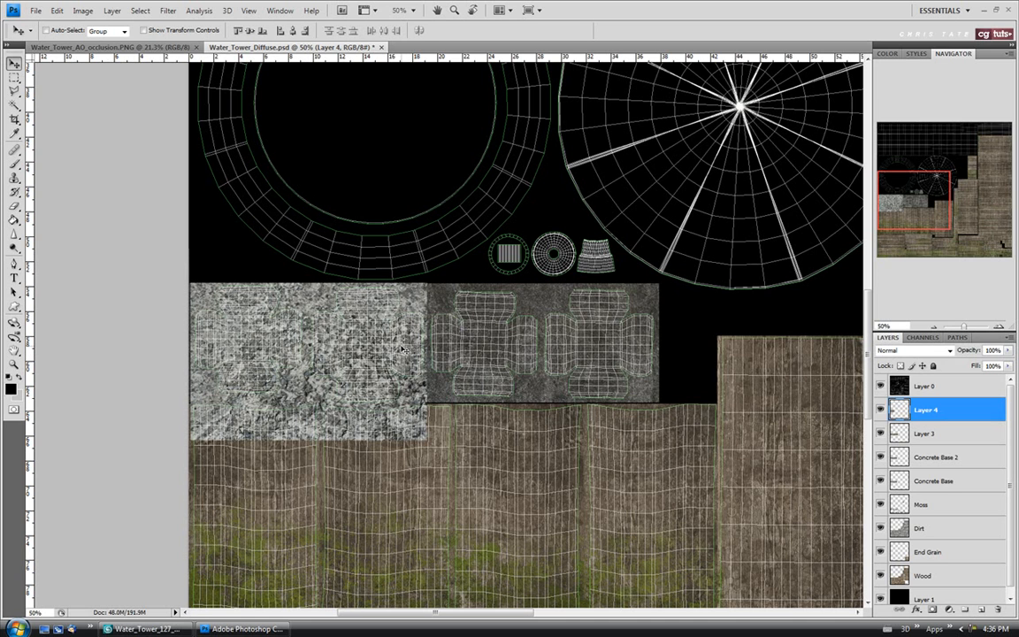
Step: Add a copy of the scaled concrete over the other two cross-shaped pieces, flipped horizontally and vertically and aligned with the first patch
{"action": "key", "text": "ctrl+v"}
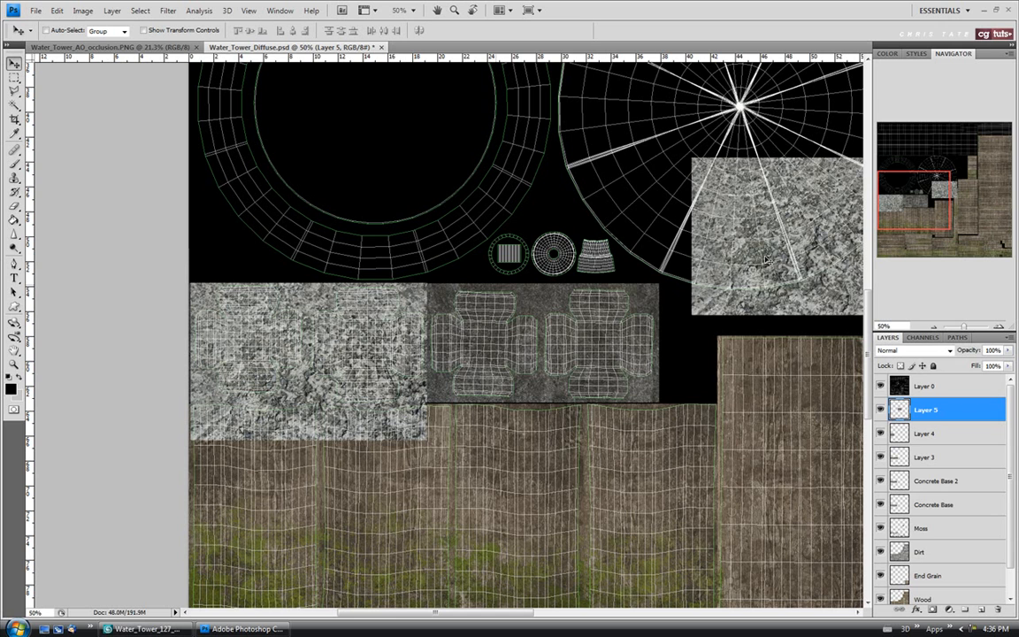
{"action": "left_click_drag", "start_coordinate": [767, 250], "coordinate": [506, 346]}
{"action": "key", "text": "ctrl+t"}
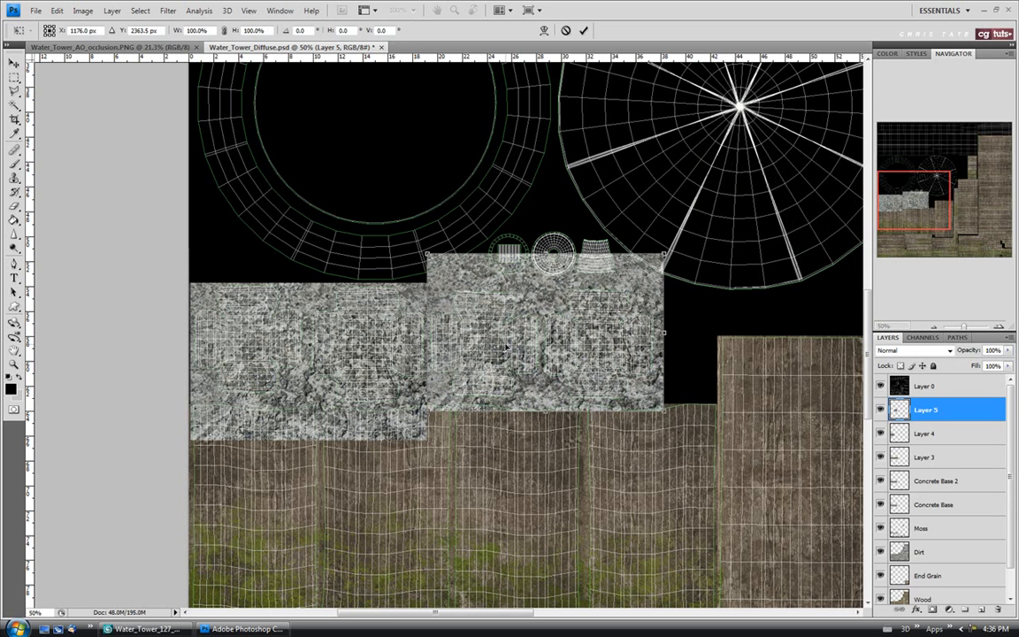
{"action": "right_click", "coordinate": [506, 346]}
{"action": "left_click", "coordinate": [520, 516]}
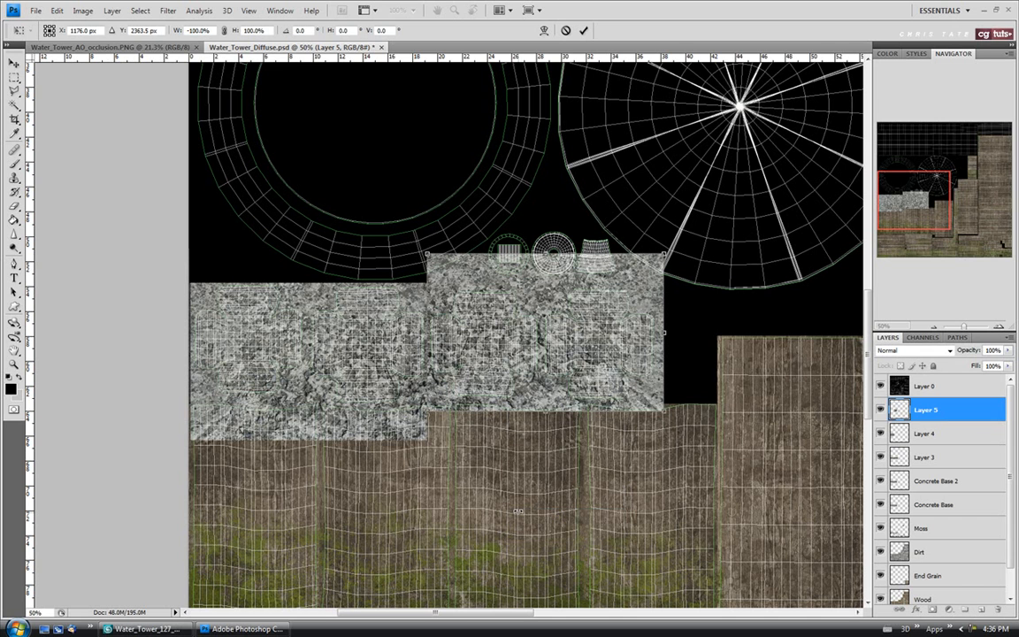
{"action": "right_click", "coordinate": [523, 364]}
{"action": "left_click", "coordinate": [554, 544]}
{"action": "left_click_drag", "start_coordinate": [537, 382], "coordinate": [542, 369]}
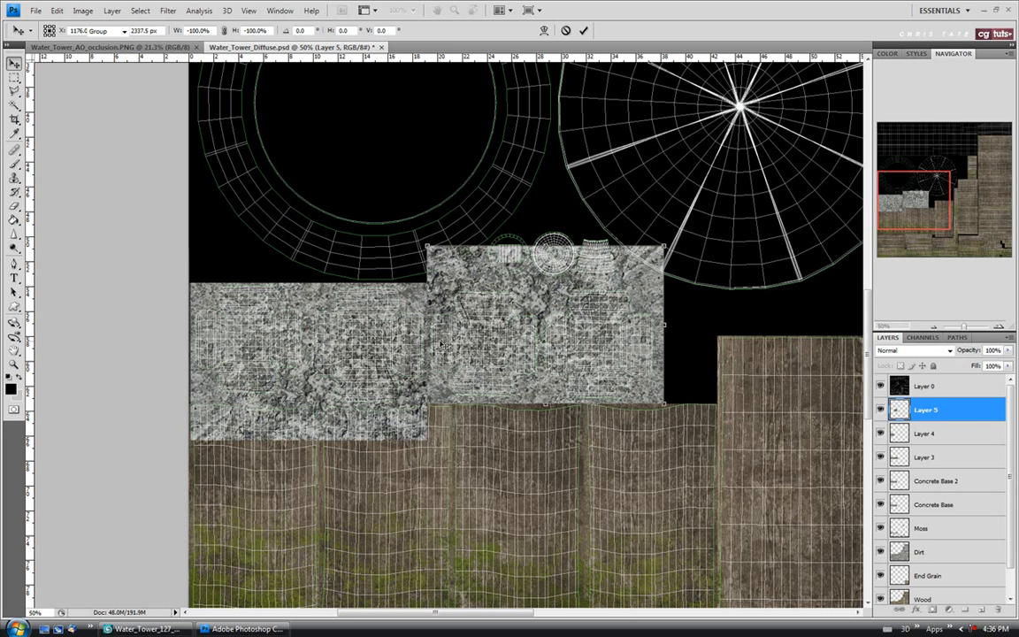
{"action": "key", "text": "Return"}
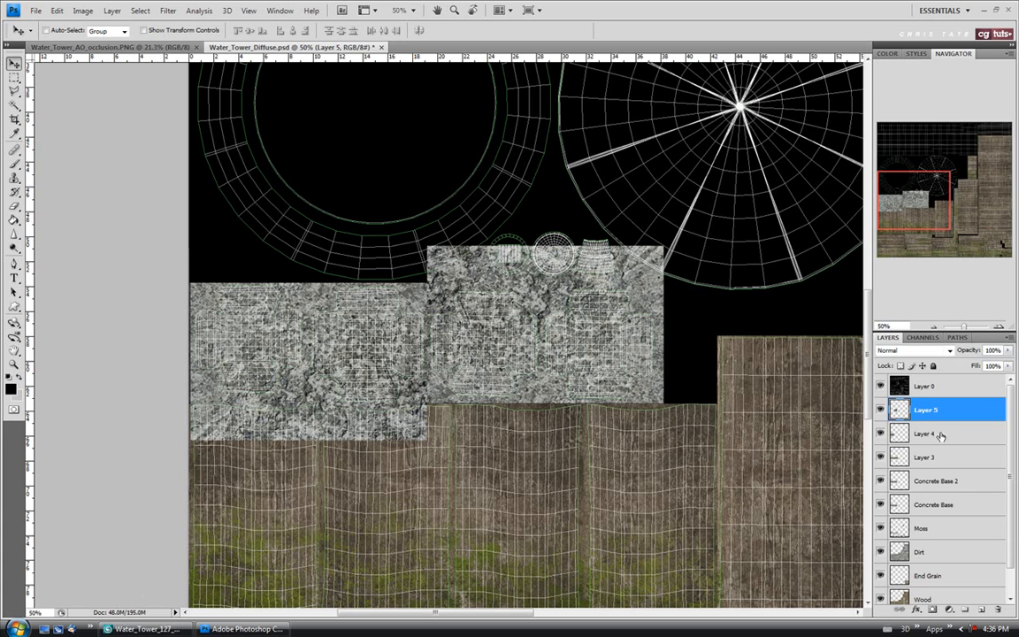
Step: Merge Layer 5 with Layer 4 and trim the merged concrete to the rectangular strip around the four cross-shaped pieces
{"action": "left_click", "coordinate": [938, 433], "text": "shift"}
{"action": "key", "text": "ctrl+e"}
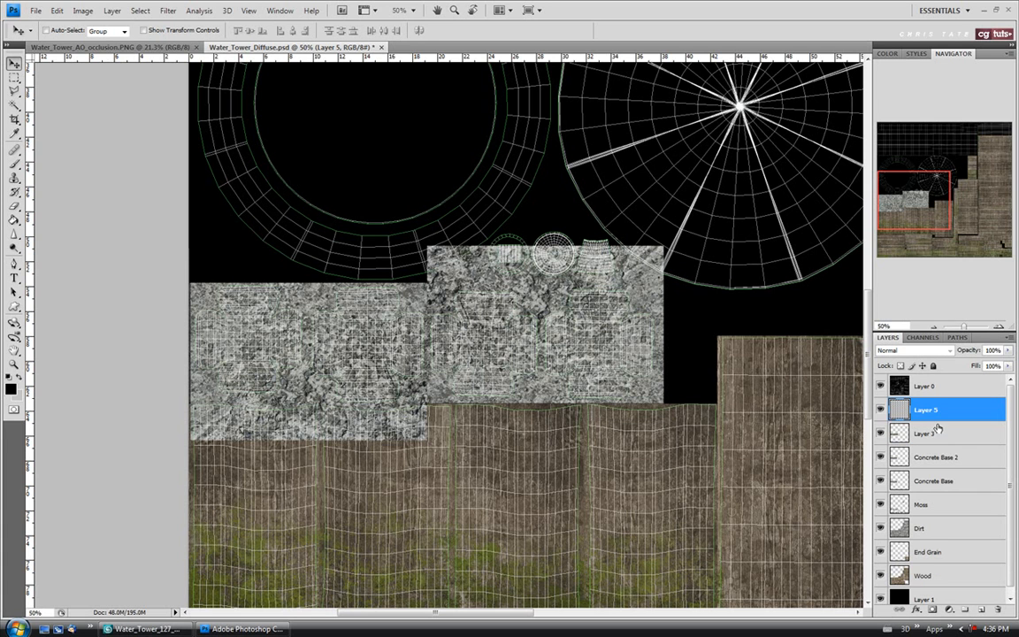
{"action": "left_click", "coordinate": [14, 78]}
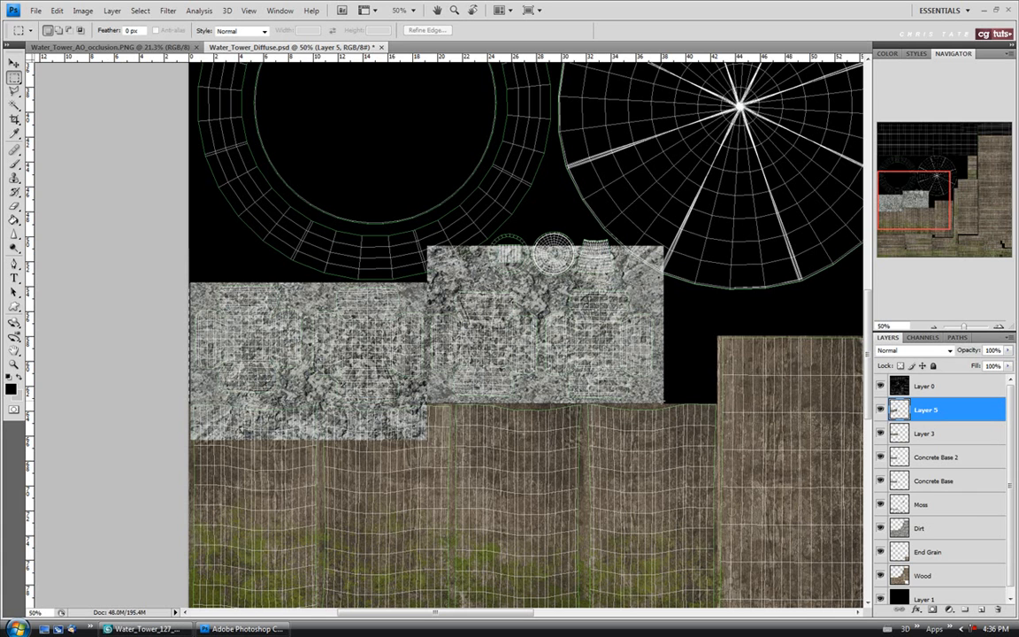
{"action": "left_click_drag", "start_coordinate": [189, 283], "coordinate": [663, 404]}
{"action": "key", "text": "ctrl+shift+i"}
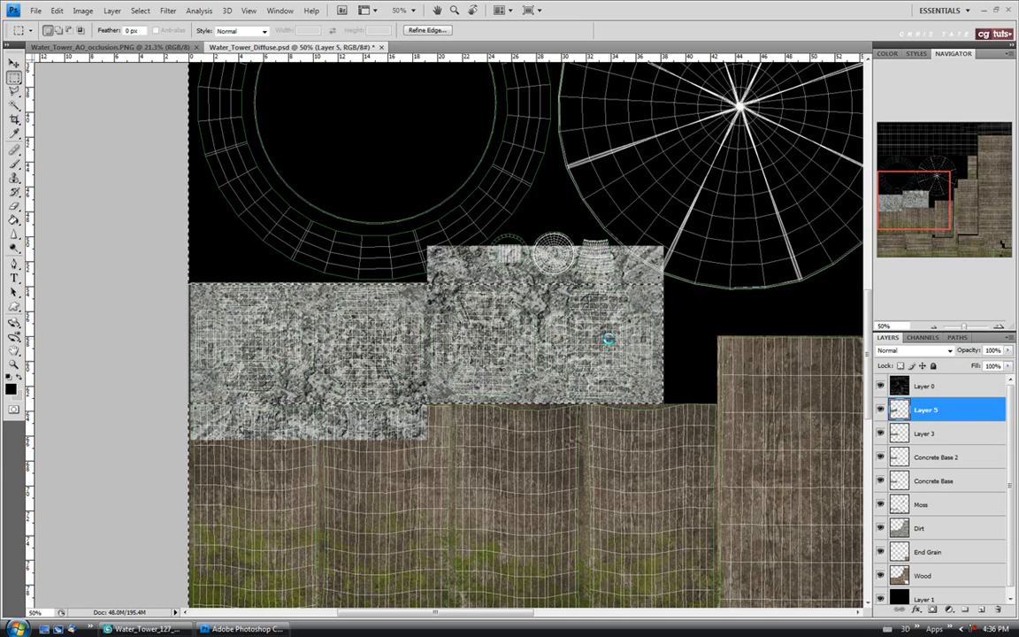
{"action": "key", "text": "Delete"}
{"action": "key", "text": "ctrl+d"}
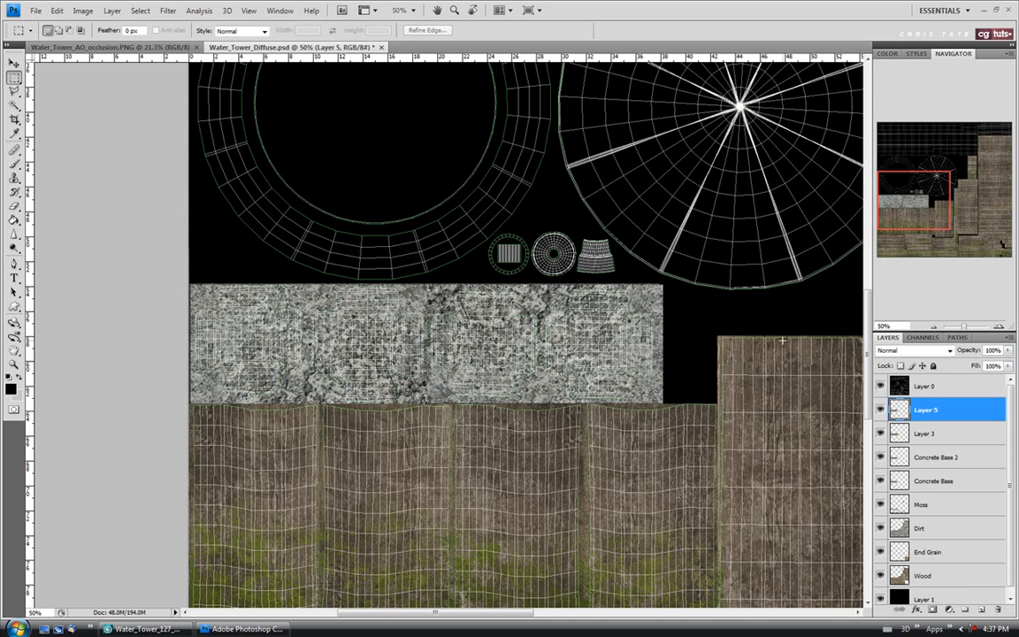
Step: Hide the Layer 0 wireframe and blend Layer 5 in Overlay mode at 75% opacity
{"action": "left_click", "coordinate": [880, 387]}
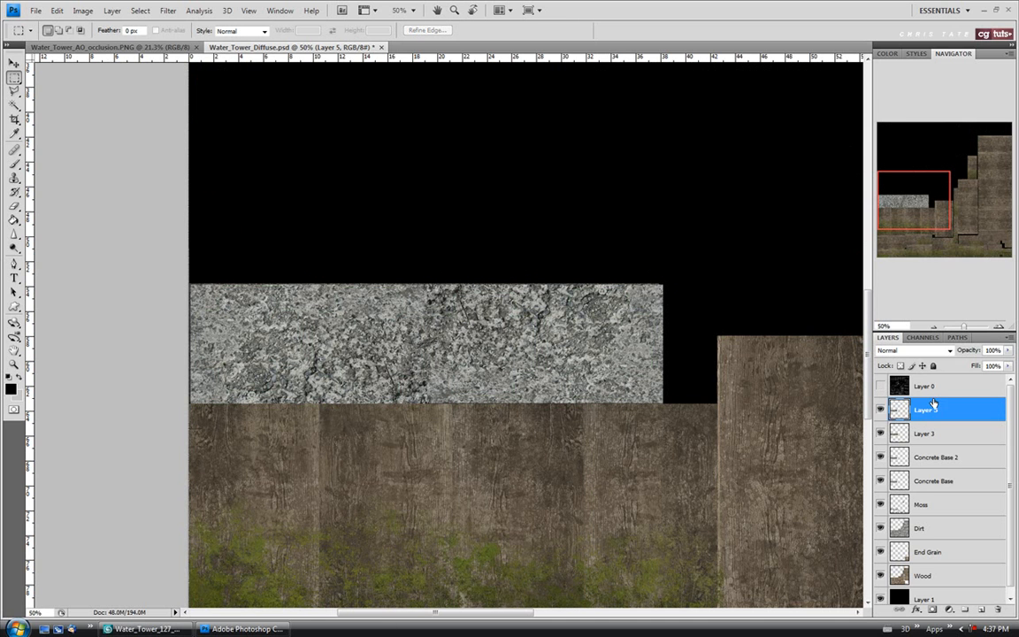
{"action": "left_click", "coordinate": [913, 350]}
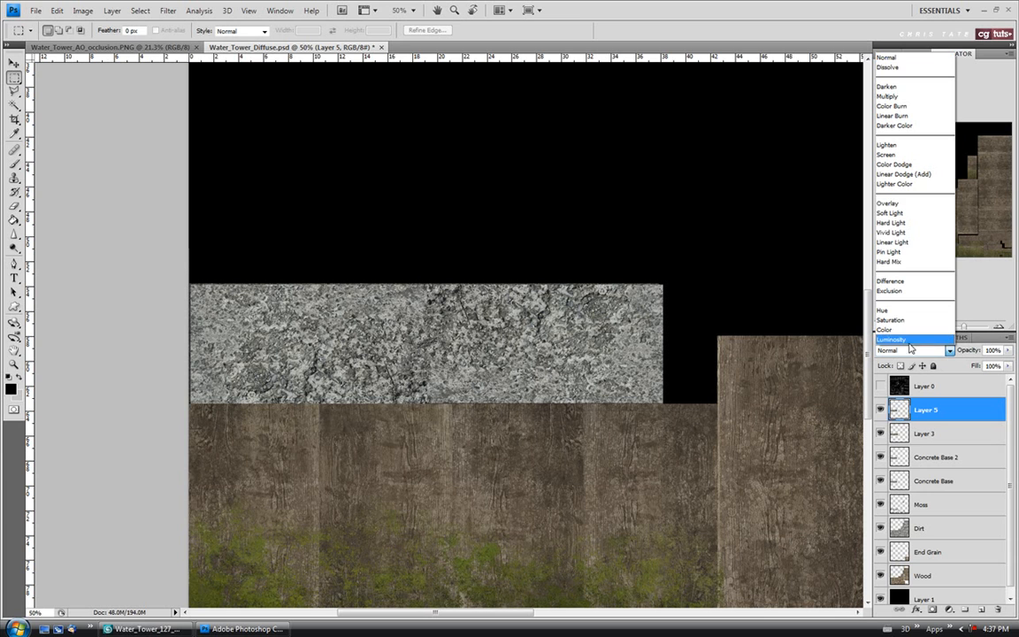
{"action": "left_click", "coordinate": [891, 204]}
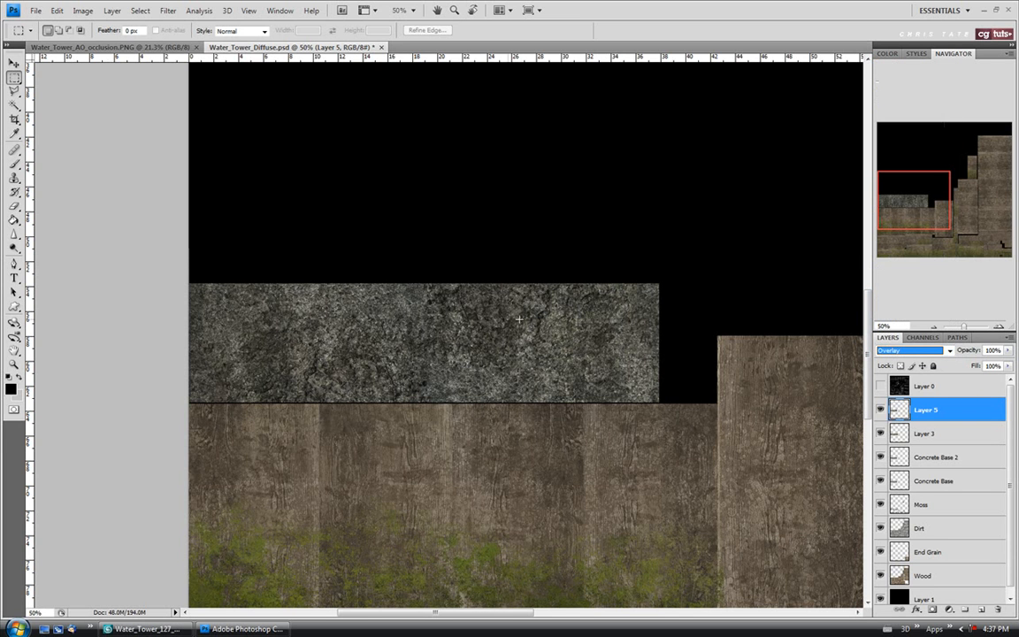
{"action": "left_click", "coordinate": [1007, 350]}
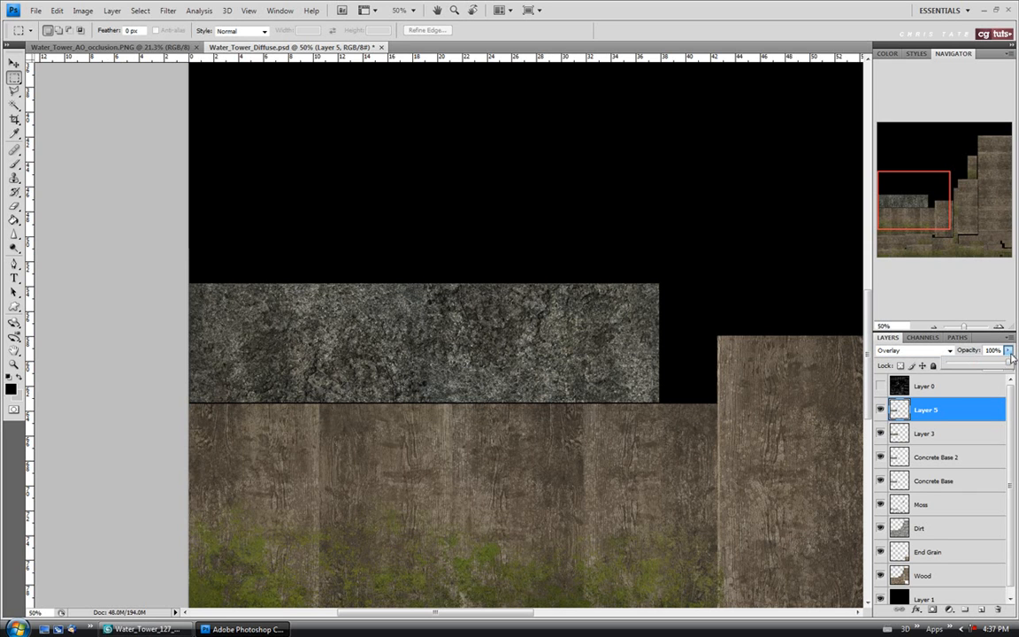
{"action": "left_click_drag", "start_coordinate": [1006, 365], "coordinate": [995, 366]}
{"action": "left_click", "coordinate": [836, 392]}
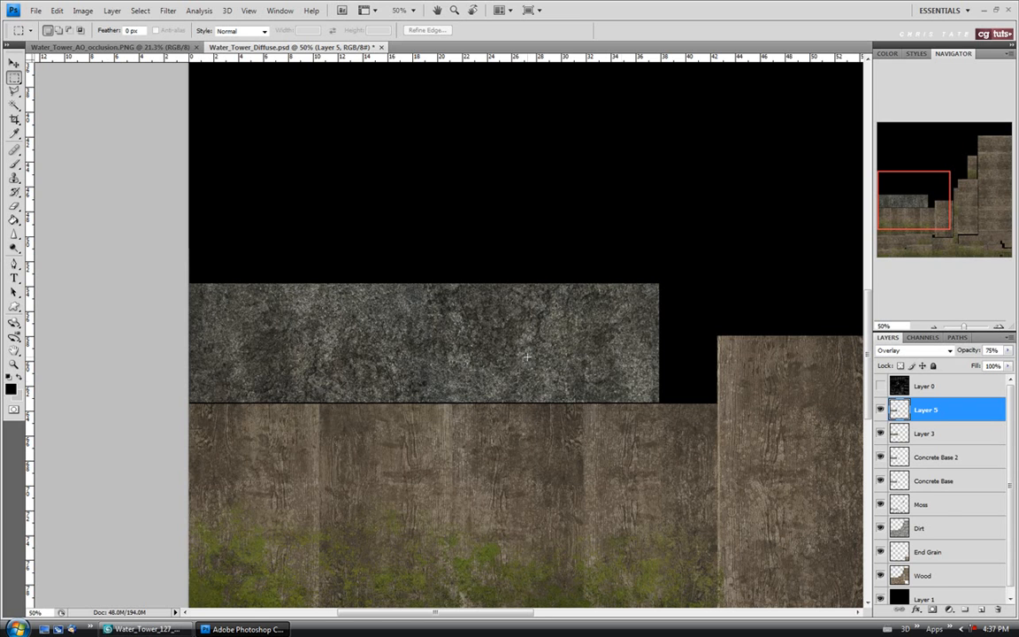
Step: Save the diffuse PSD, switch to 3ds Max and close the ActiveShade view to return to the perspective view
{"action": "left_click", "coordinate": [32, 10]}
{"action": "left_click", "coordinate": [44, 162]}
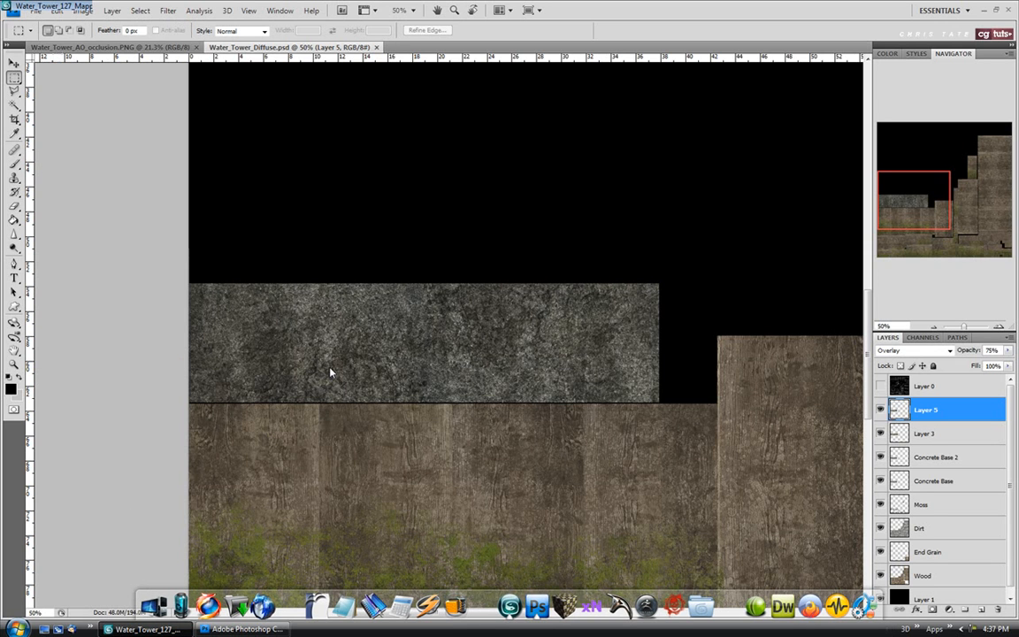
{"action": "key", "text": "alt+Tab"}
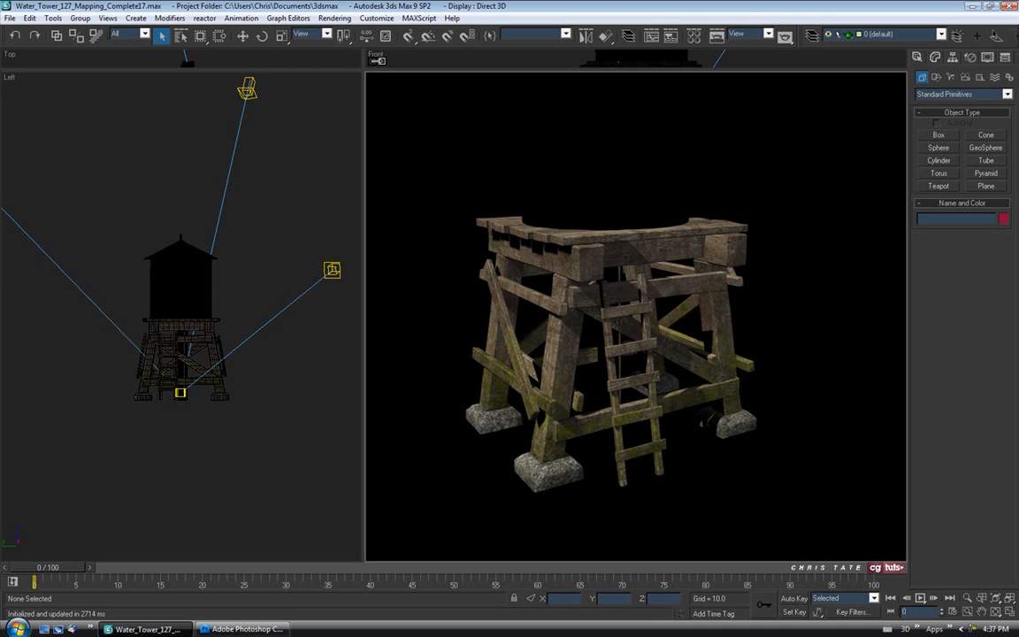
{"action": "right_click", "coordinate": [370, 74]}
{"action": "left_click", "coordinate": [351, 58]}
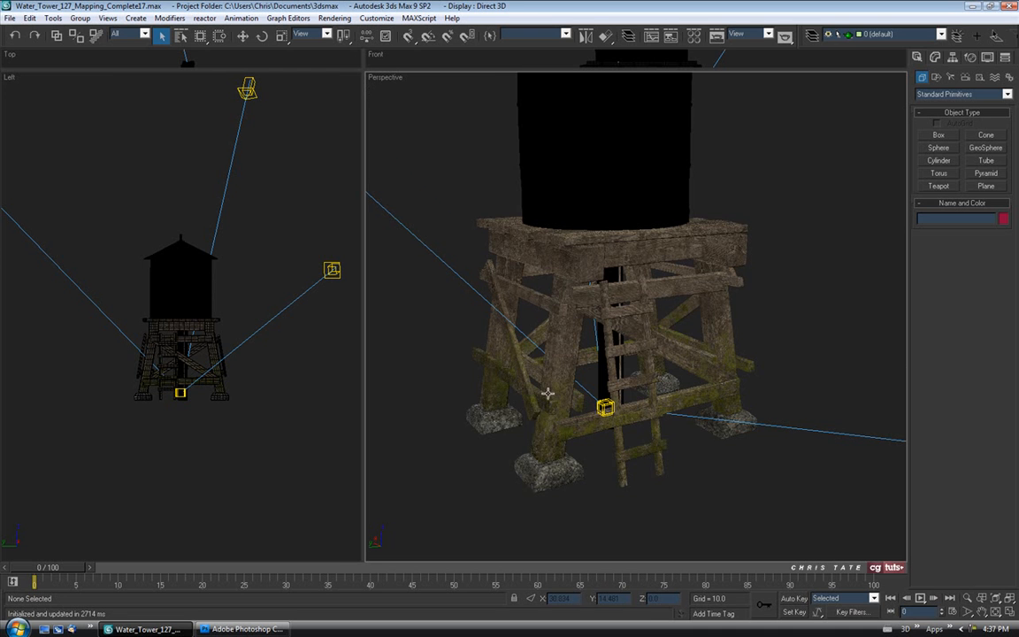
Step: Inspect the concrete bases up close in the perspective view and render them with ActiveShade
{"action": "scroll", "coordinate": [550, 323], "scroll_direction": "up", "scroll_amount": 4}
{"action": "left_click_drag", "start_coordinate": [554, 326], "coordinate": [716, 336]}
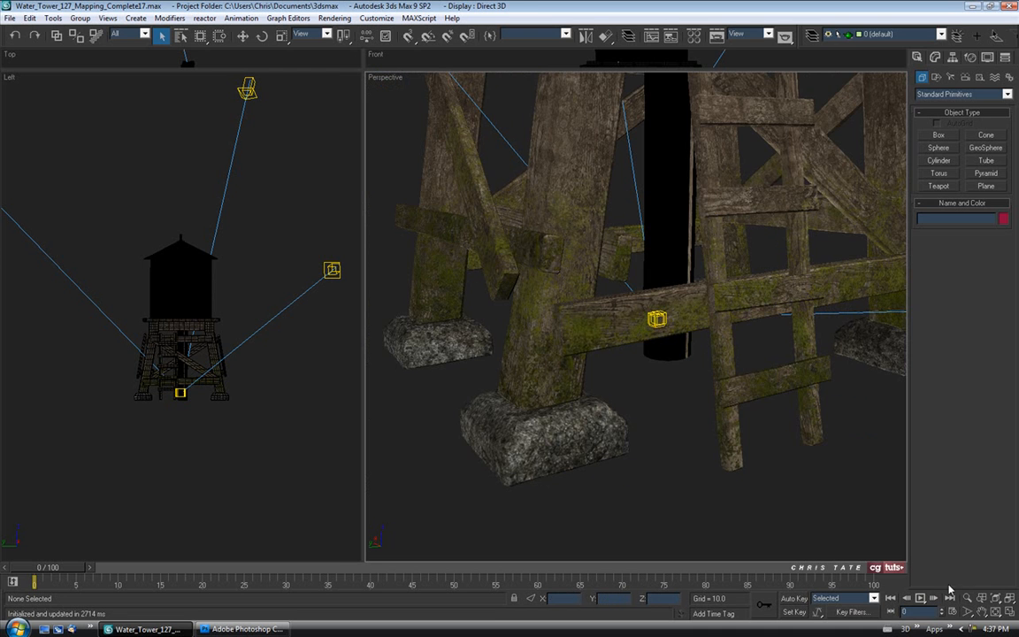
{"action": "left_click_drag", "start_coordinate": [549, 404], "coordinate": [628, 459]}
{"action": "left_click_drag", "start_coordinate": [655, 506], "coordinate": [652, 454]}
{"action": "left_click_drag", "start_coordinate": [664, 394], "coordinate": [570, 446]}
{"action": "left_click", "coordinate": [387, 77]}
{"action": "mouse_move", "coordinate": [453, 85]}
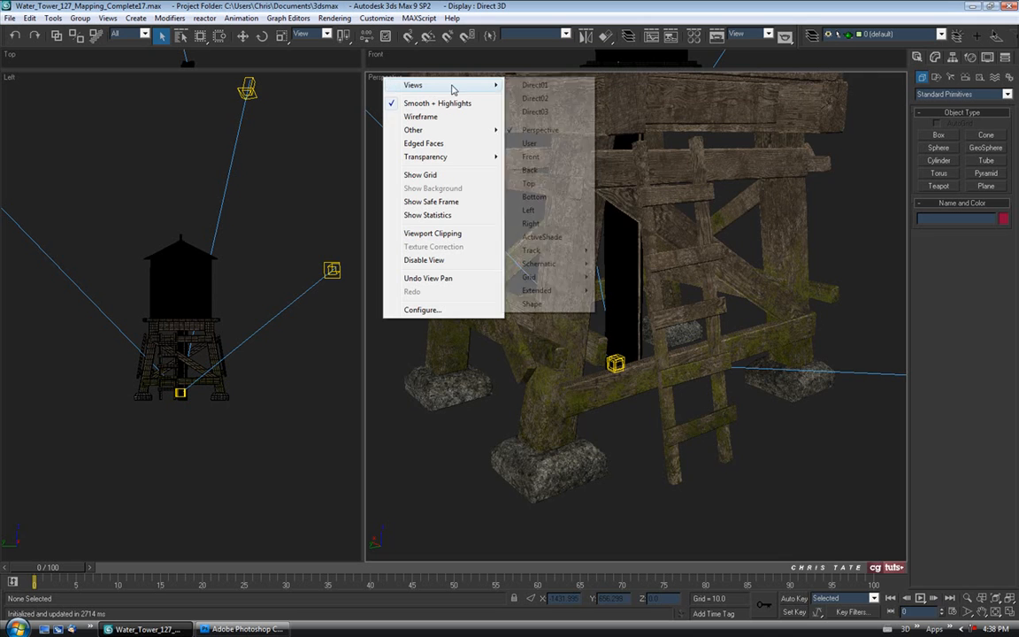
{"action": "left_click", "coordinate": [536, 237]}
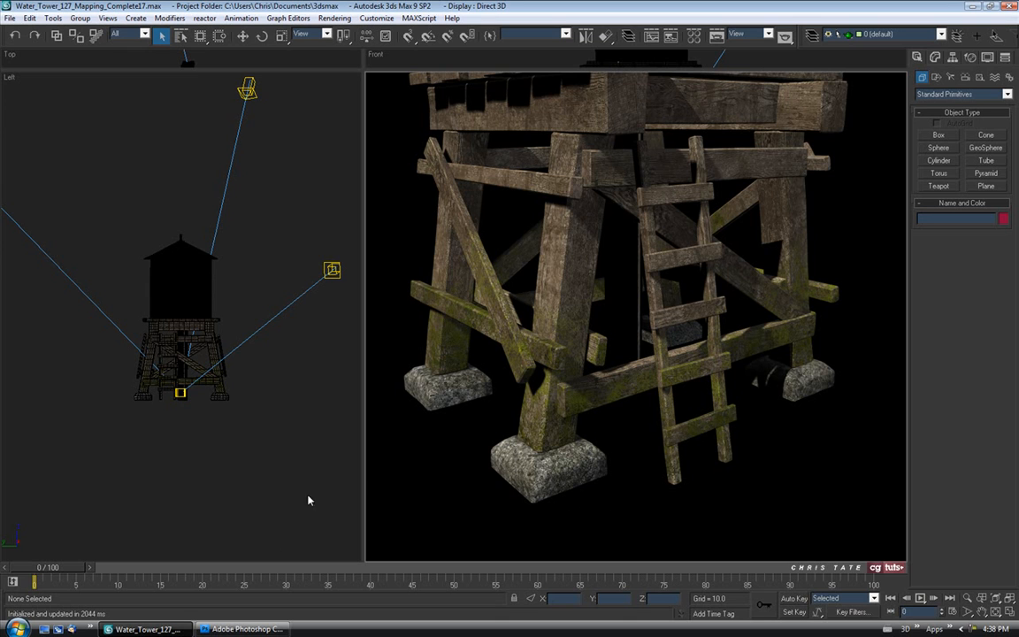
Step: Save the scene as the incremented file Water_Tower_127_Mapping_Complete18.max
{"action": "left_click", "coordinate": [9, 18]}
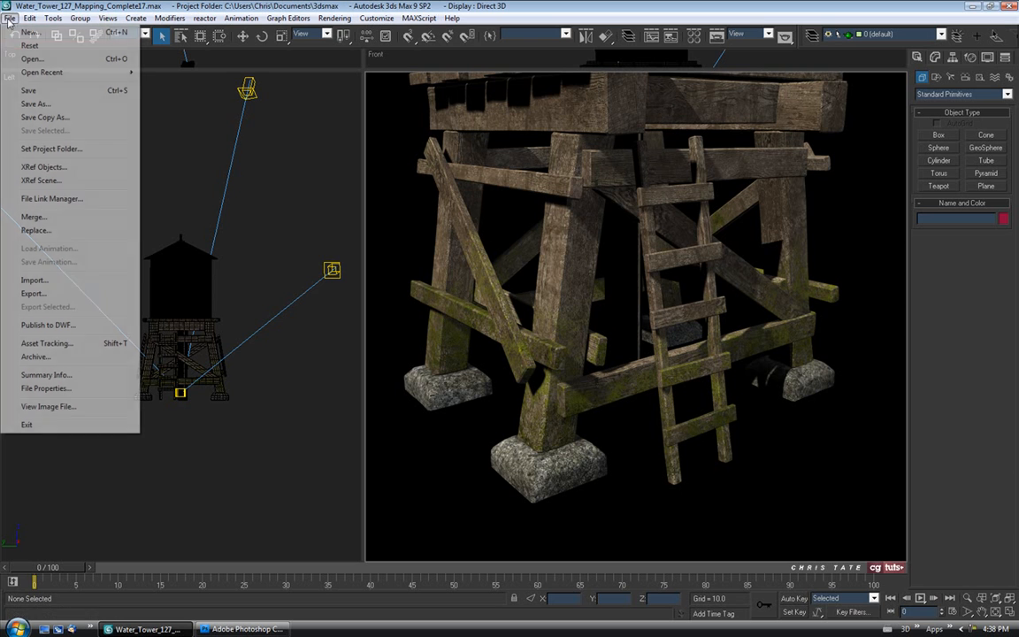
{"action": "left_click", "coordinate": [26, 103]}
{"action": "left_click", "coordinate": [280, 413]}
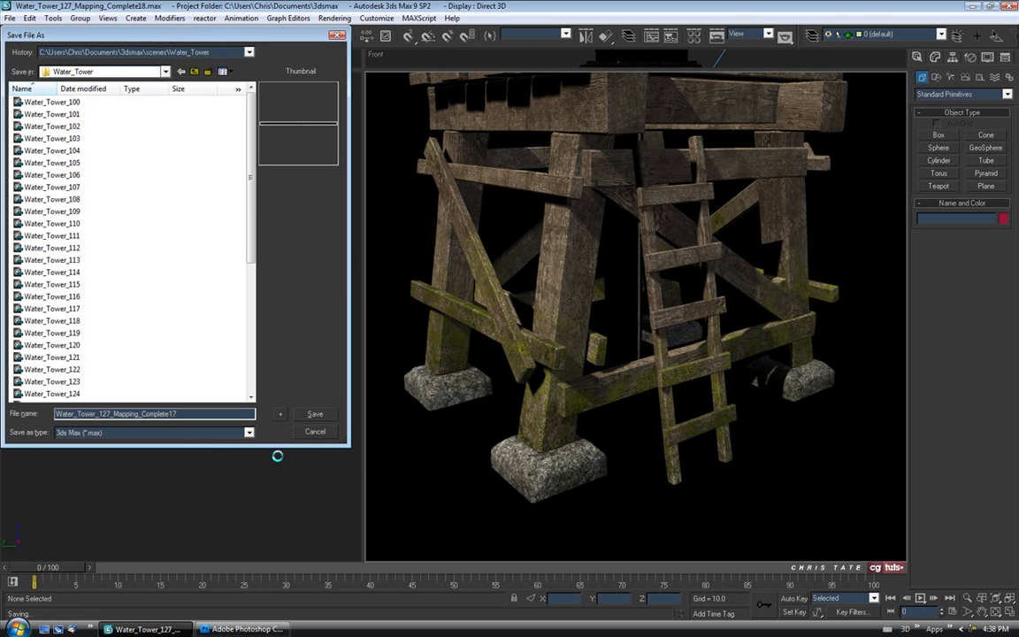
Step: Switch to Photoshop and rename Layer 3 as Concrete Base 3
{"action": "left_click", "coordinate": [243, 629]}
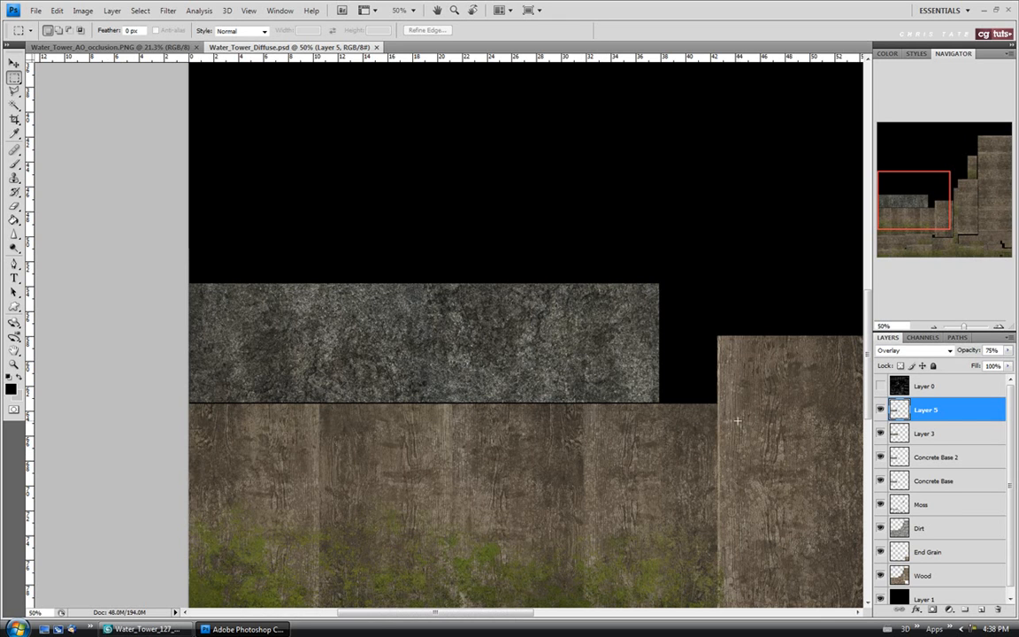
{"action": "left_click", "coordinate": [925, 434]}
{"action": "double_click", "coordinate": [925, 434]}
{"action": "type", "text": "C"}
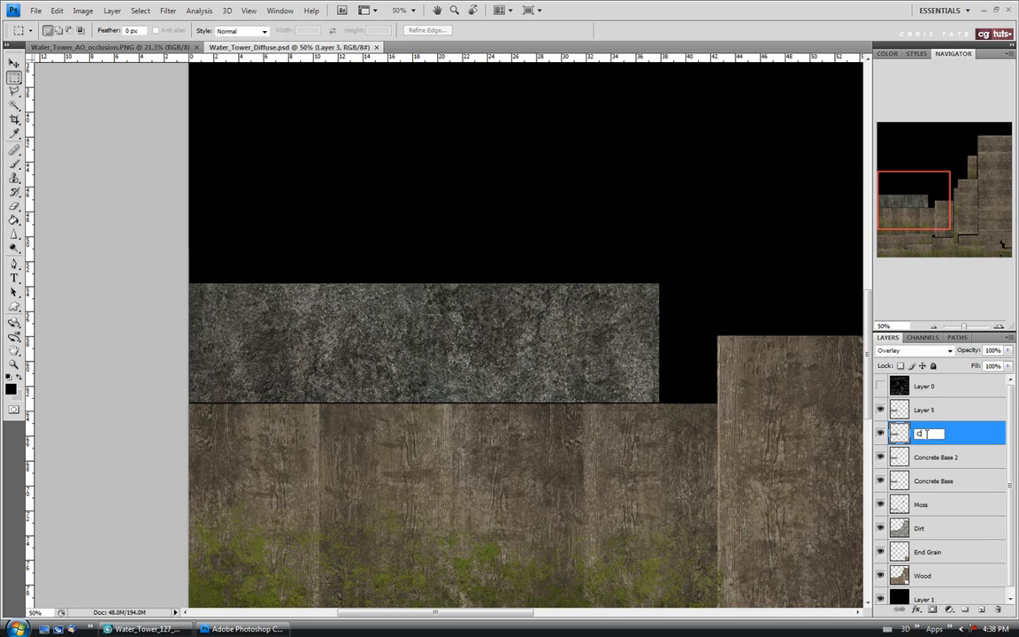
{"action": "type", "text": "oncrete Base 3"}
Step: Rename Layer 5 as Concrete Base 4 and save the diffuse PSD
{"action": "left_click", "coordinate": [925, 410]}
{"action": "double_click", "coordinate": [926, 410]}
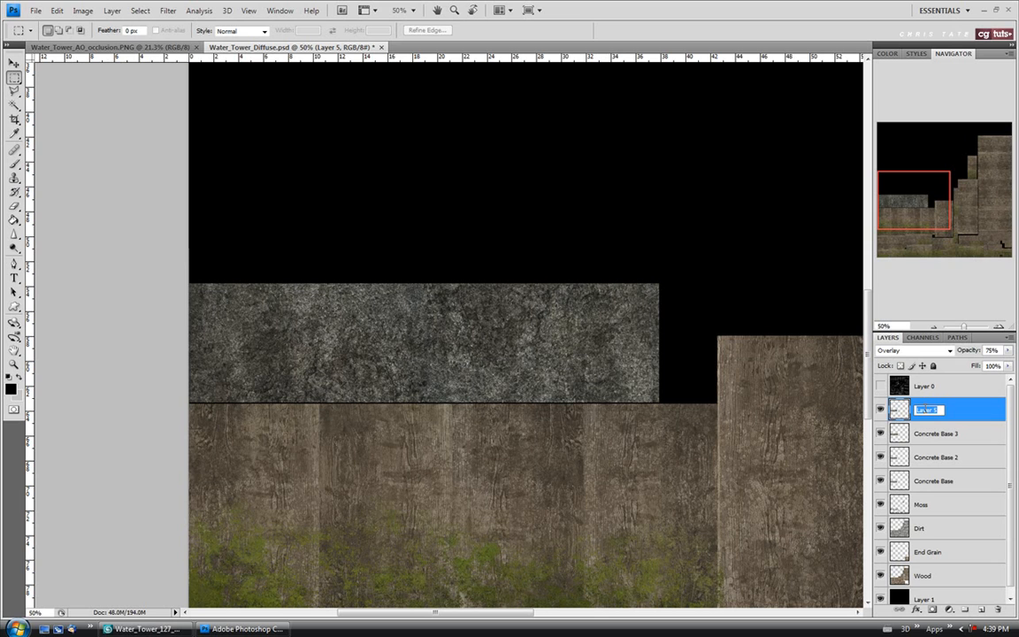
{"action": "type", "text": "Concrete Base 4"}
{"action": "key", "text": "Return"}
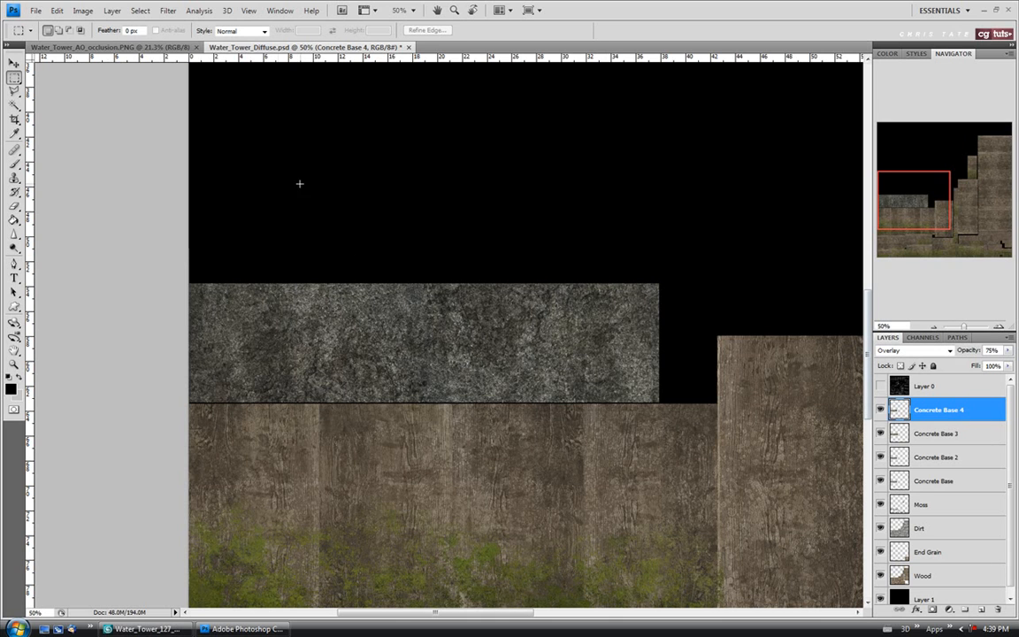
{"action": "left_click", "coordinate": [35, 10]}
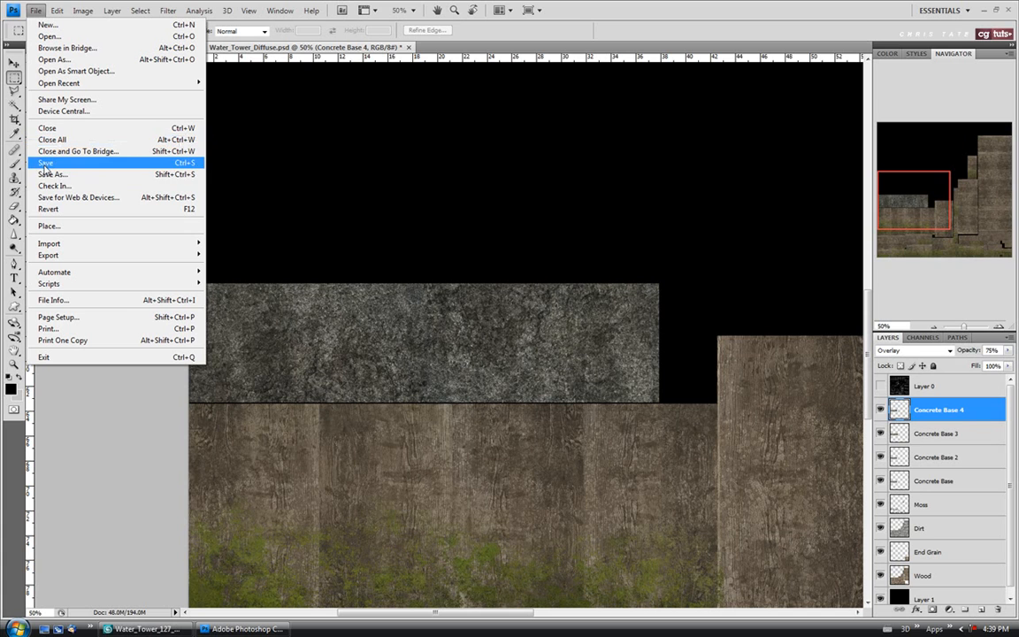
{"action": "left_click", "coordinate": [44, 165]}
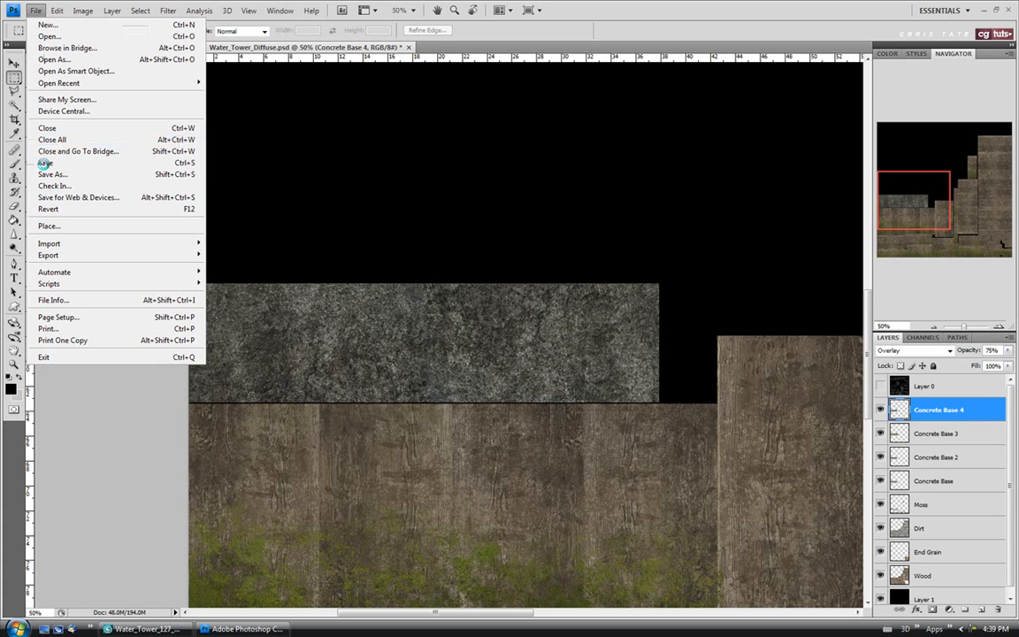